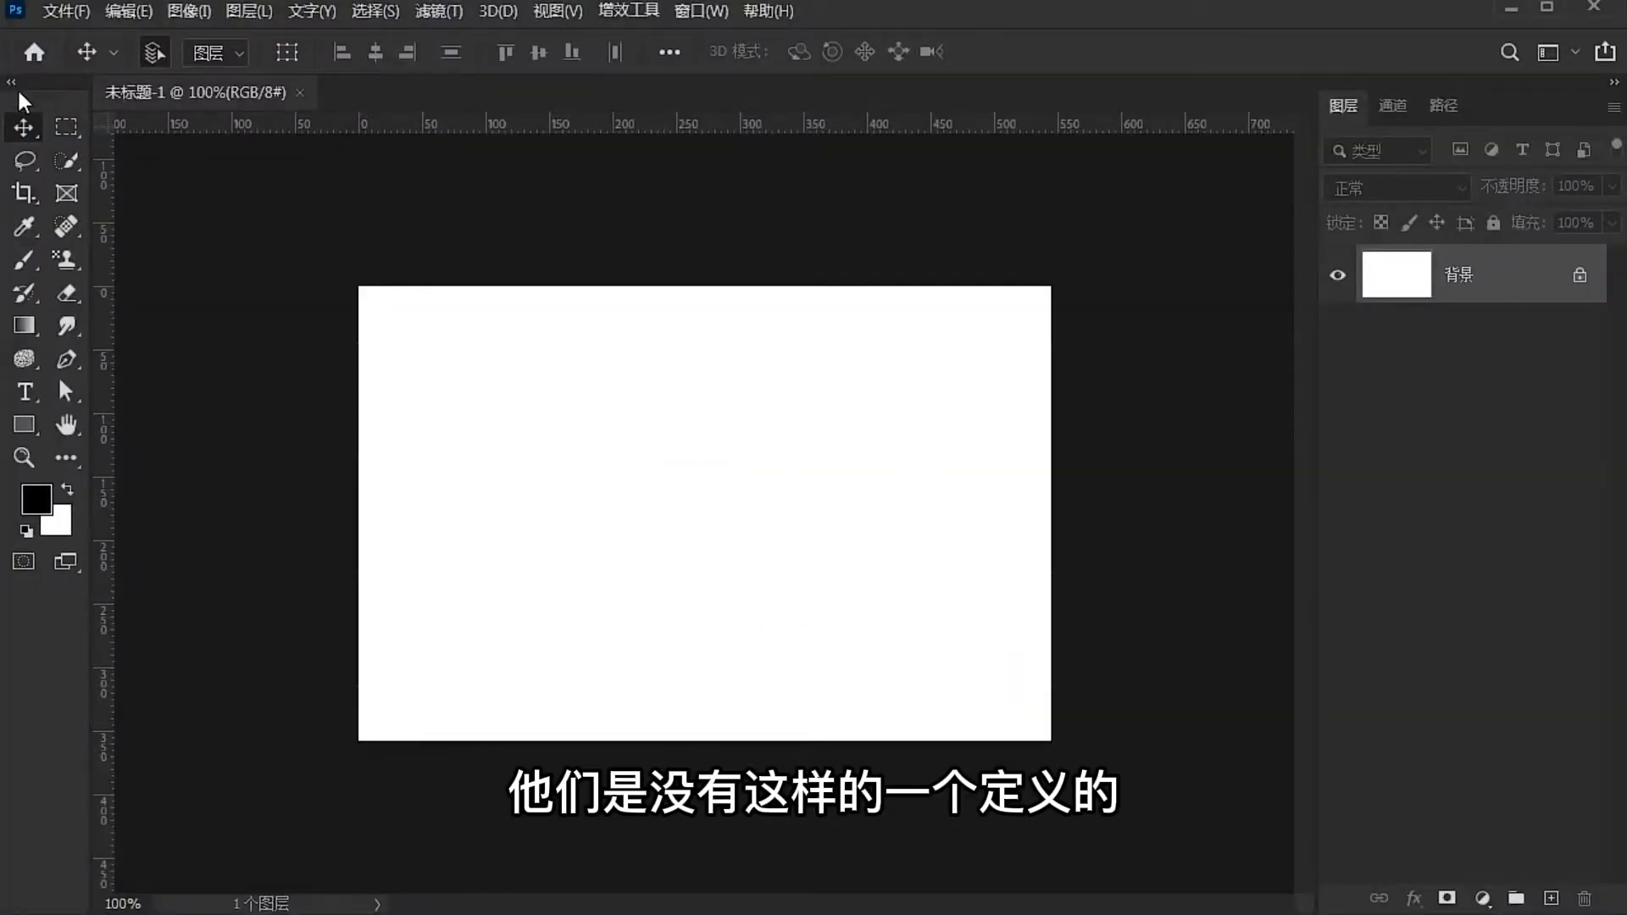
# Review the tool groups listed in the toolbar customization dialog and leave it without making changes
pyautogui.click(11, 81)
pyautogui.click(11, 81)
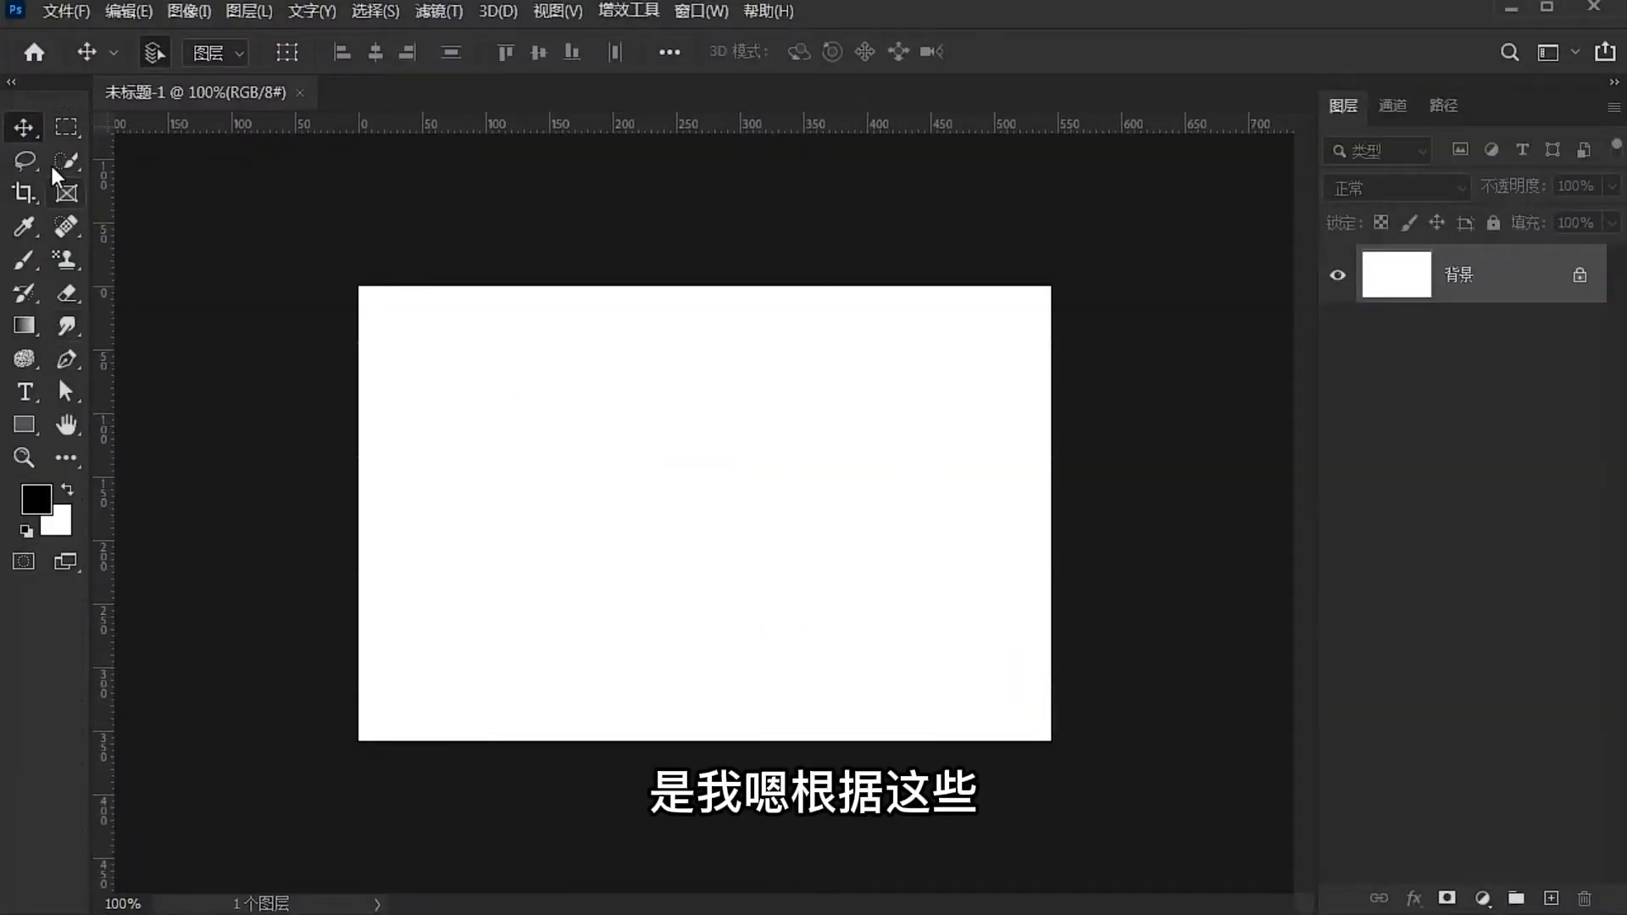
pyautogui.click(69, 456)
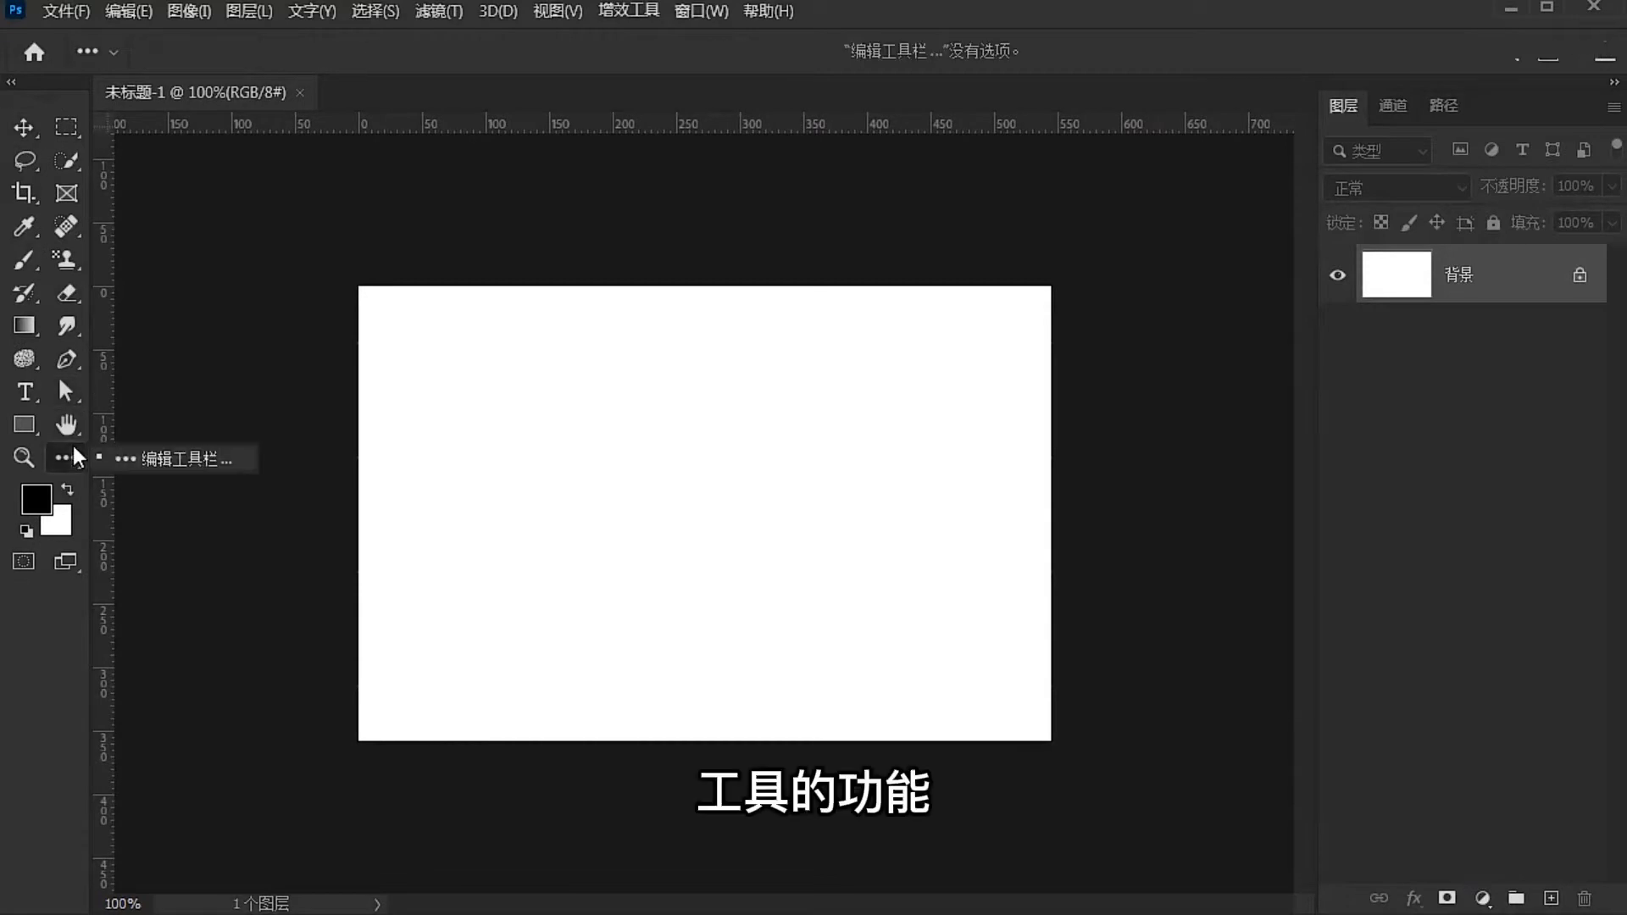
pyautogui.click(184, 466)
pyautogui.moveTo(755, 48); pyautogui.dragTo(791, 43)
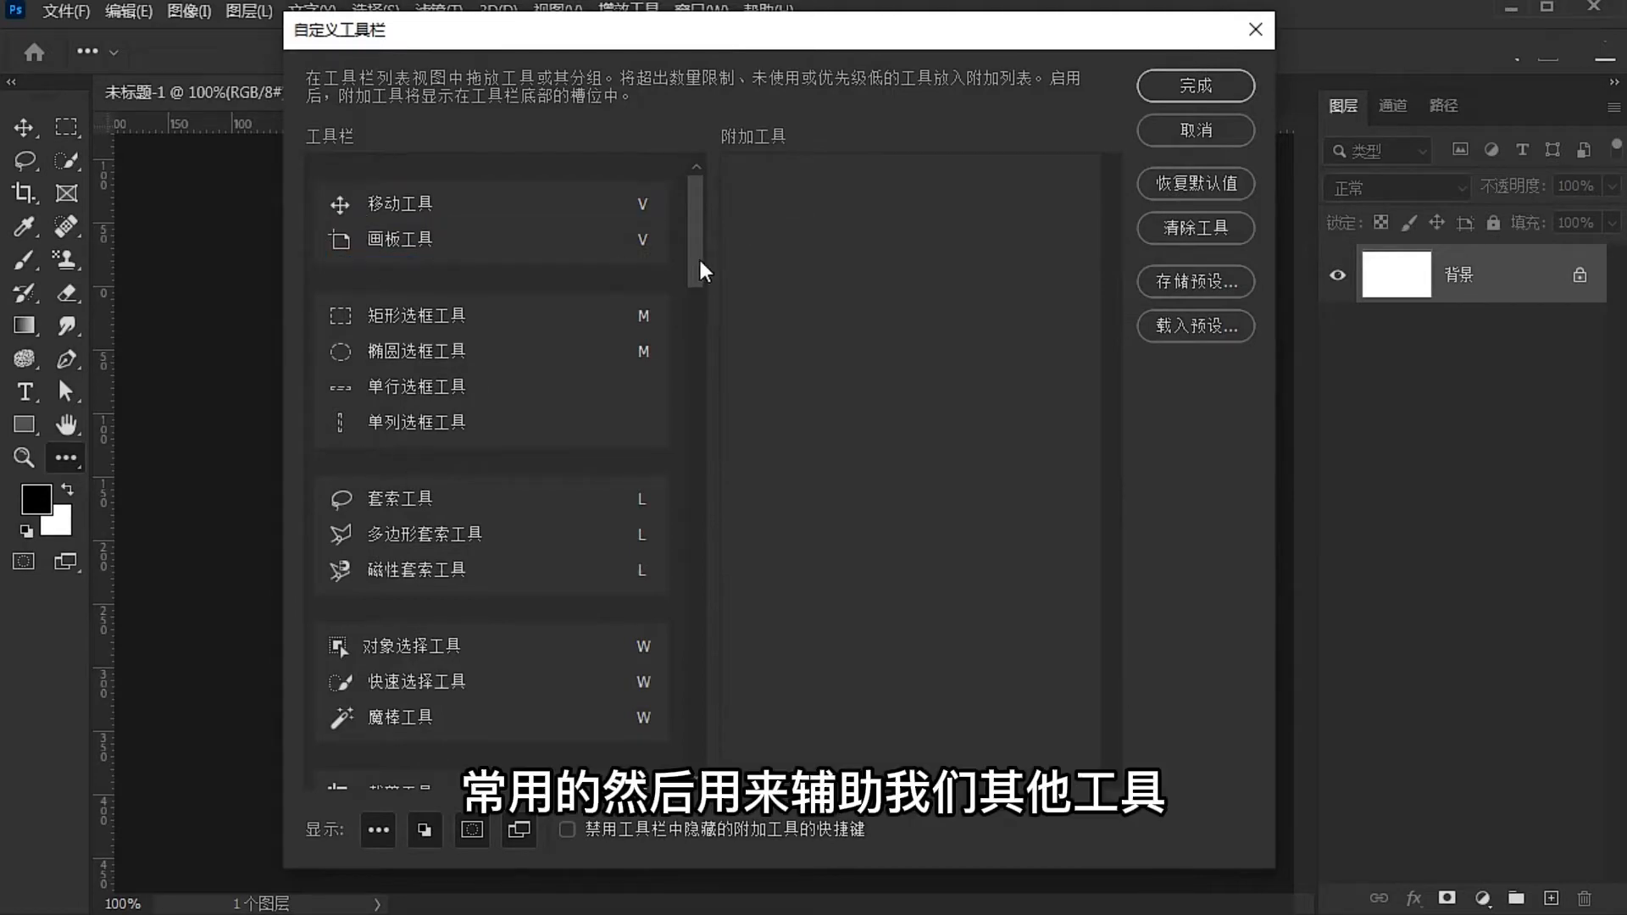
pyautogui.moveTo(700, 270); pyautogui.dragTo(698, 362)
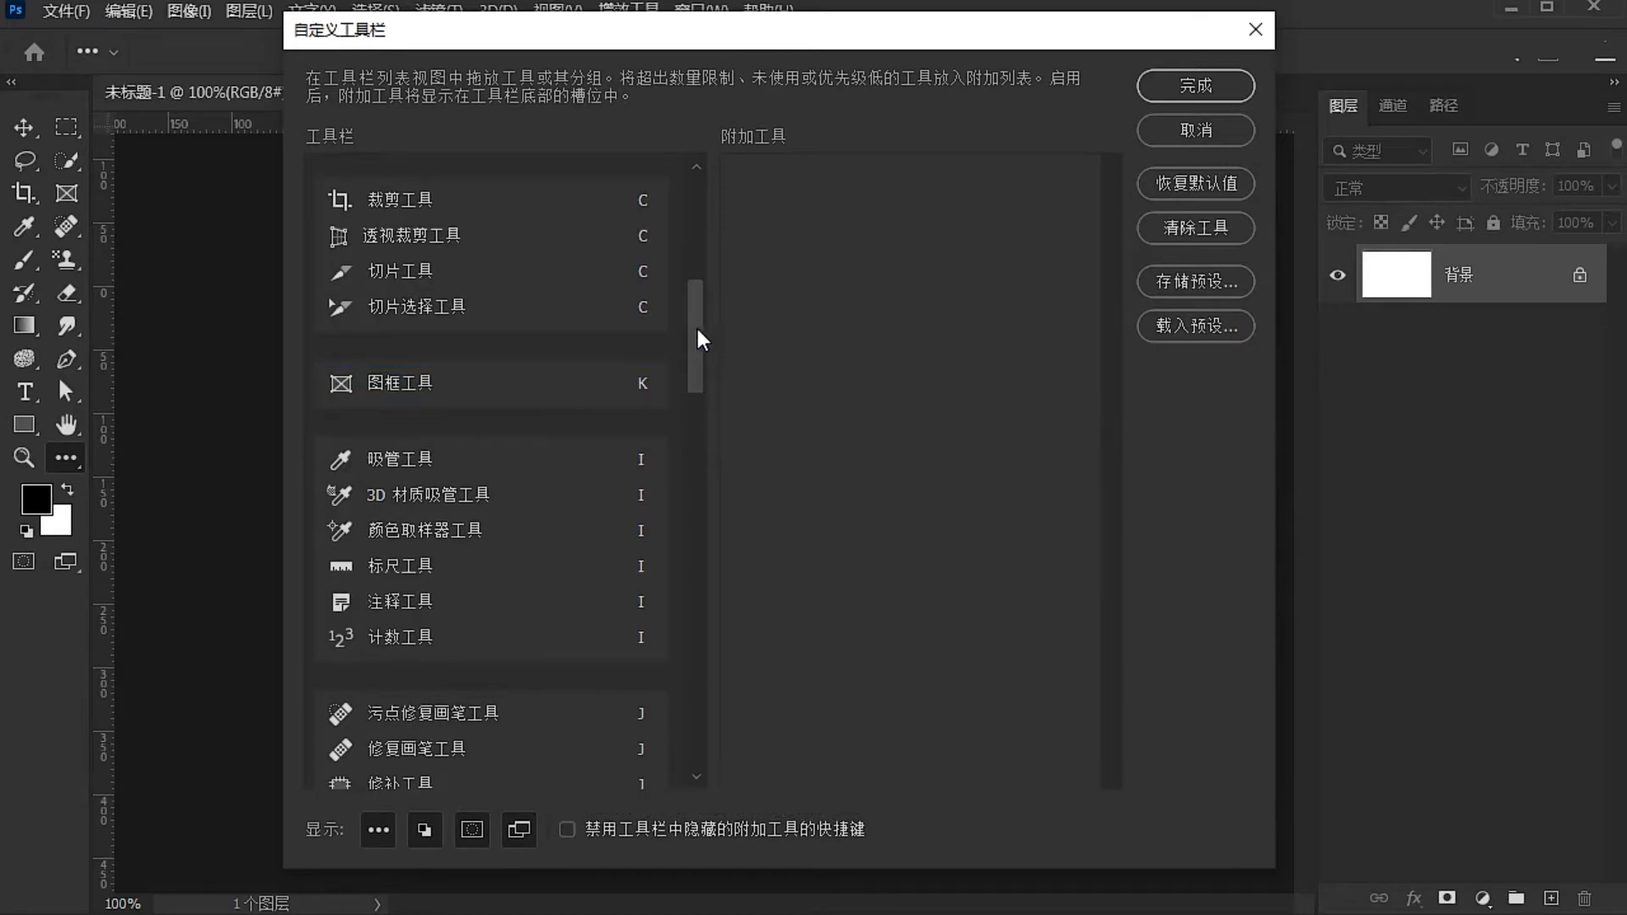
pyautogui.moveTo(700, 339); pyautogui.dragTo(785, 157)
pyautogui.click(1180, 132)
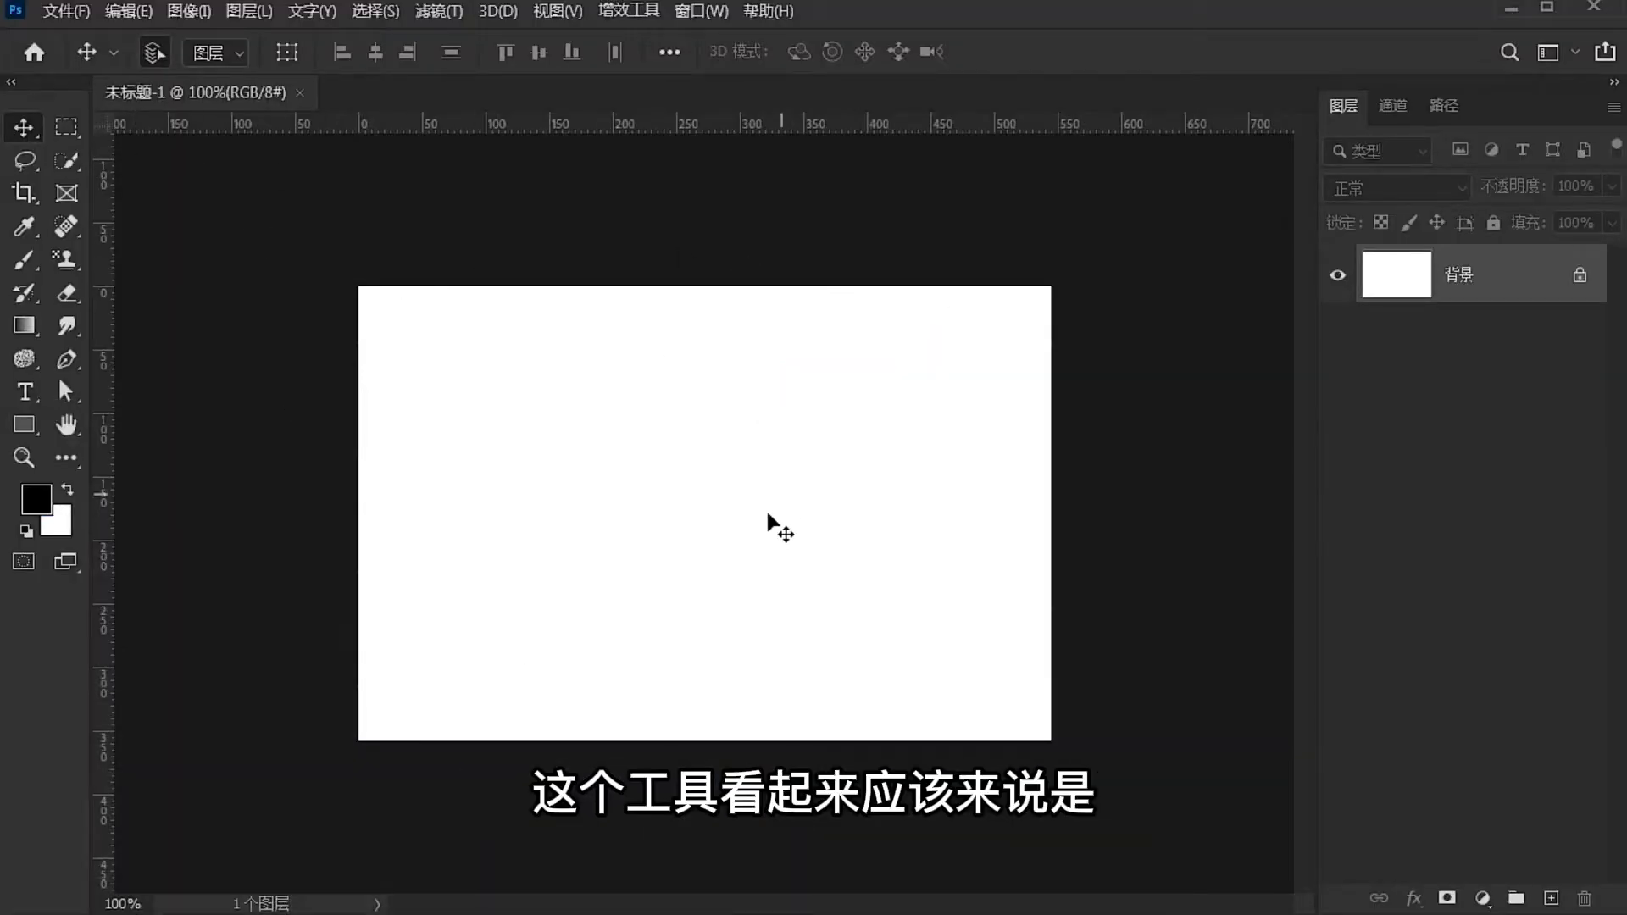
pyautogui.hotkey('ctrl', '0')
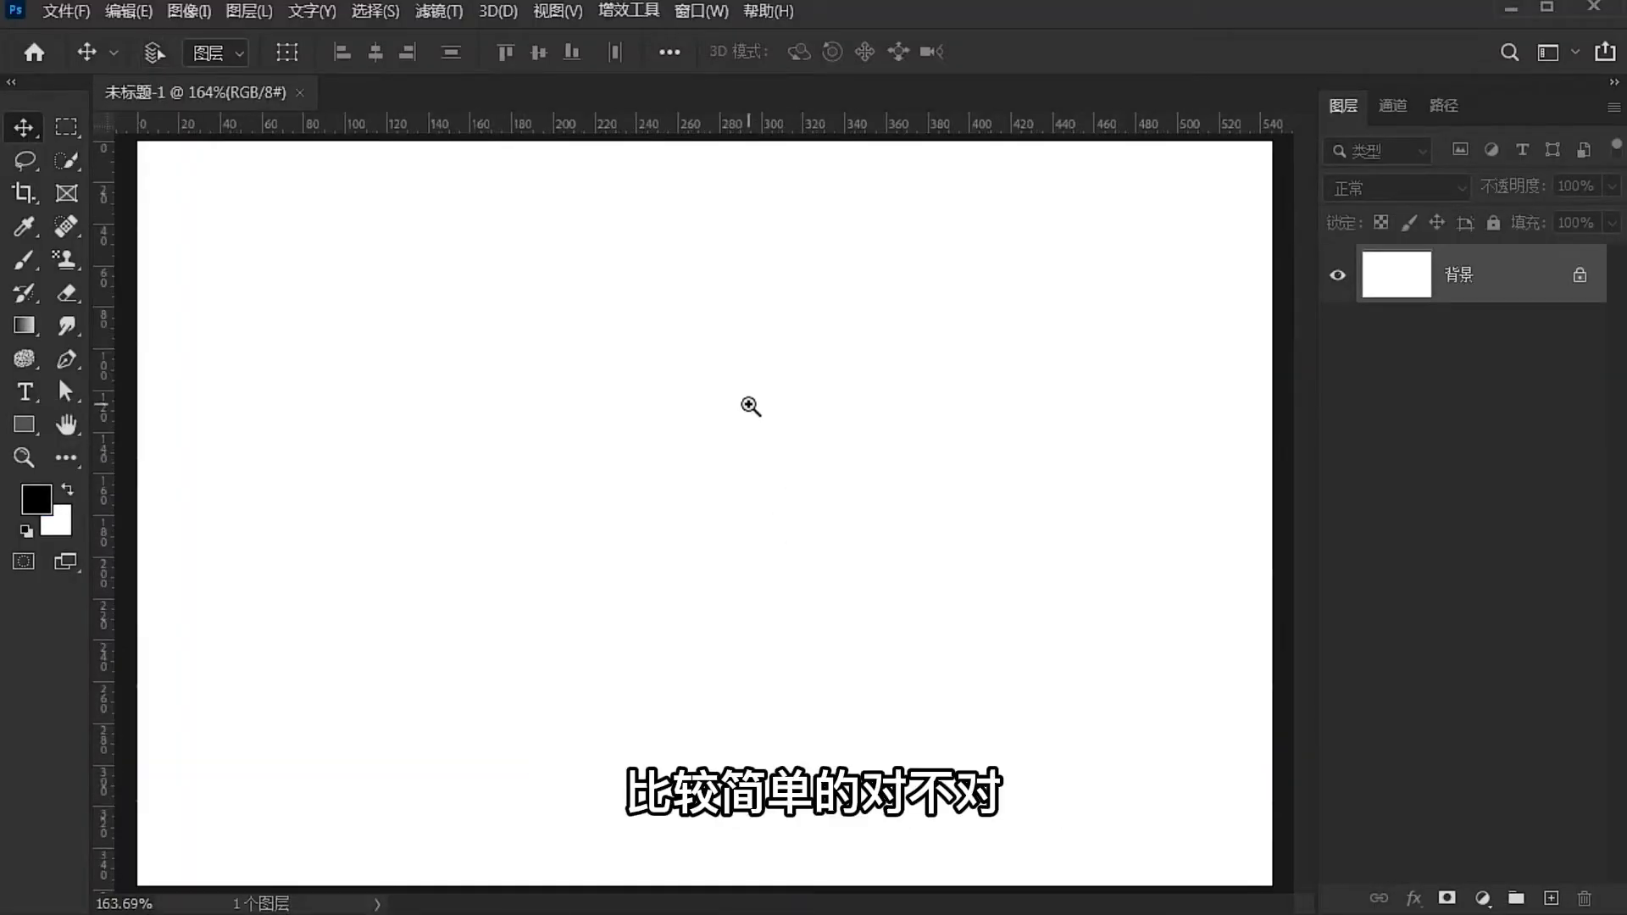
pyautogui.moveTo(748, 404); pyautogui.dragTo(700, 404)
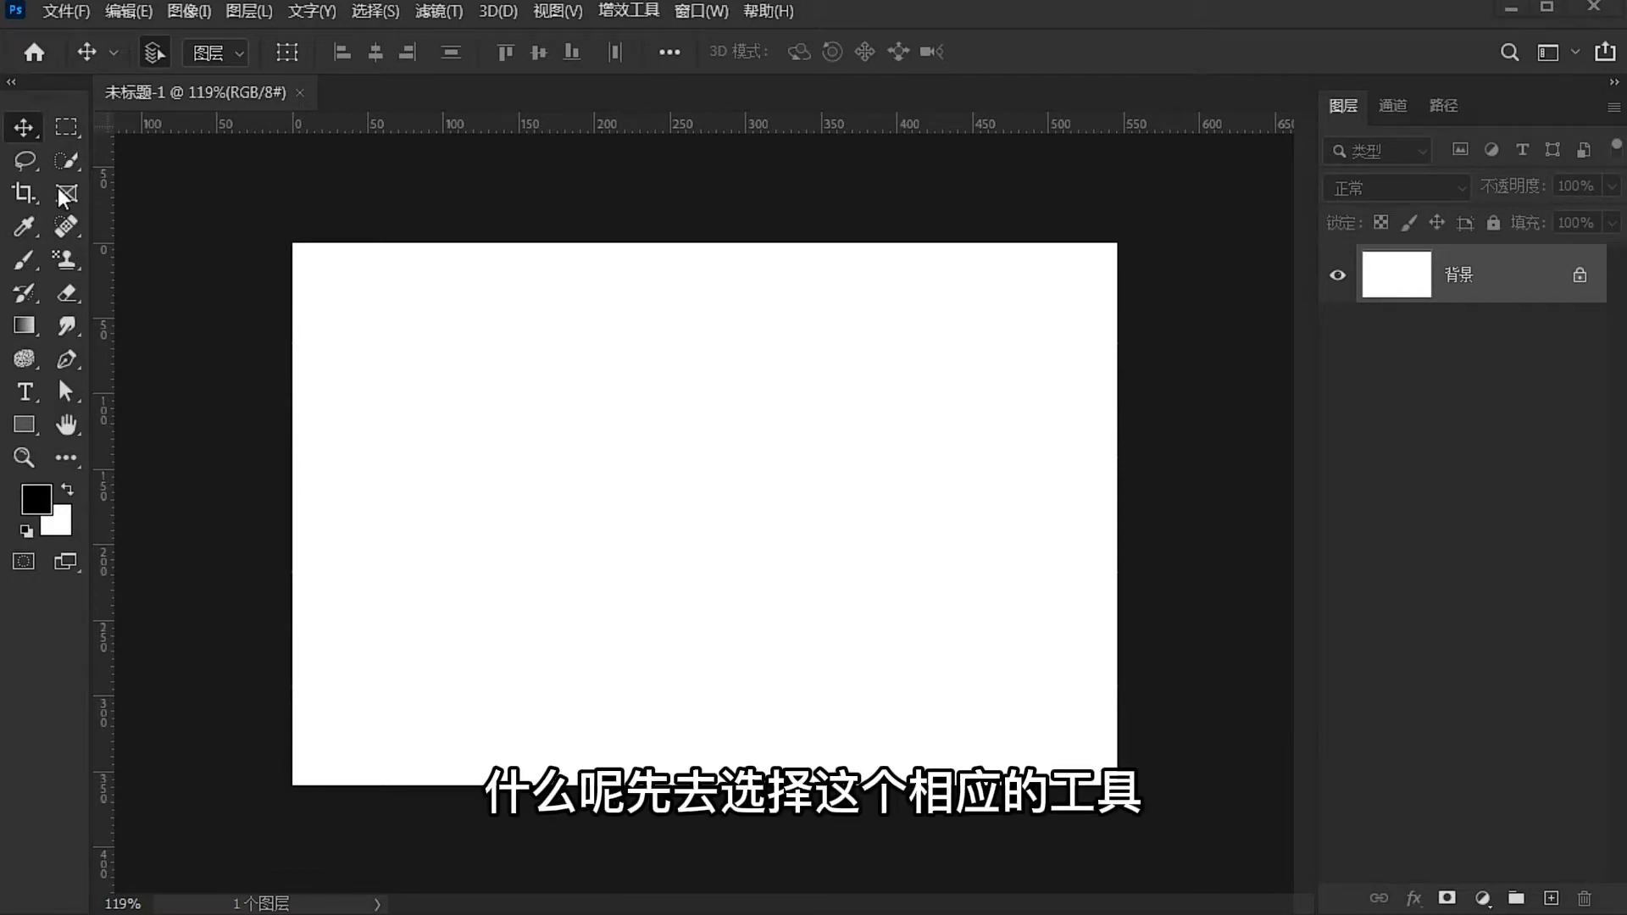
pyautogui.click(24, 126)
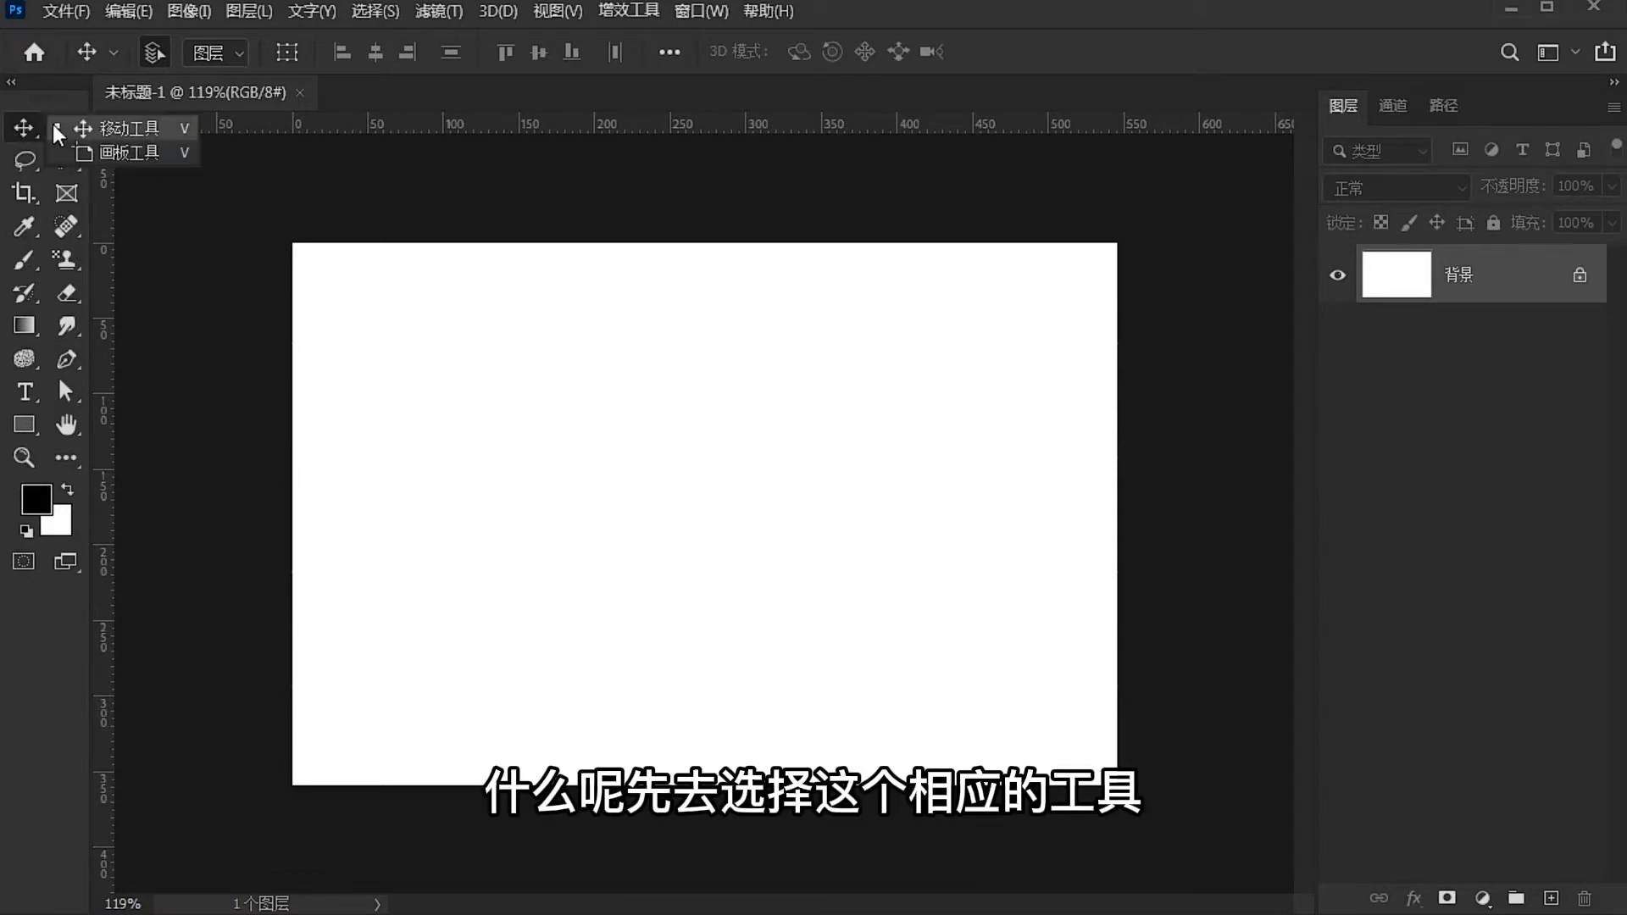
pyautogui.click(131, 127)
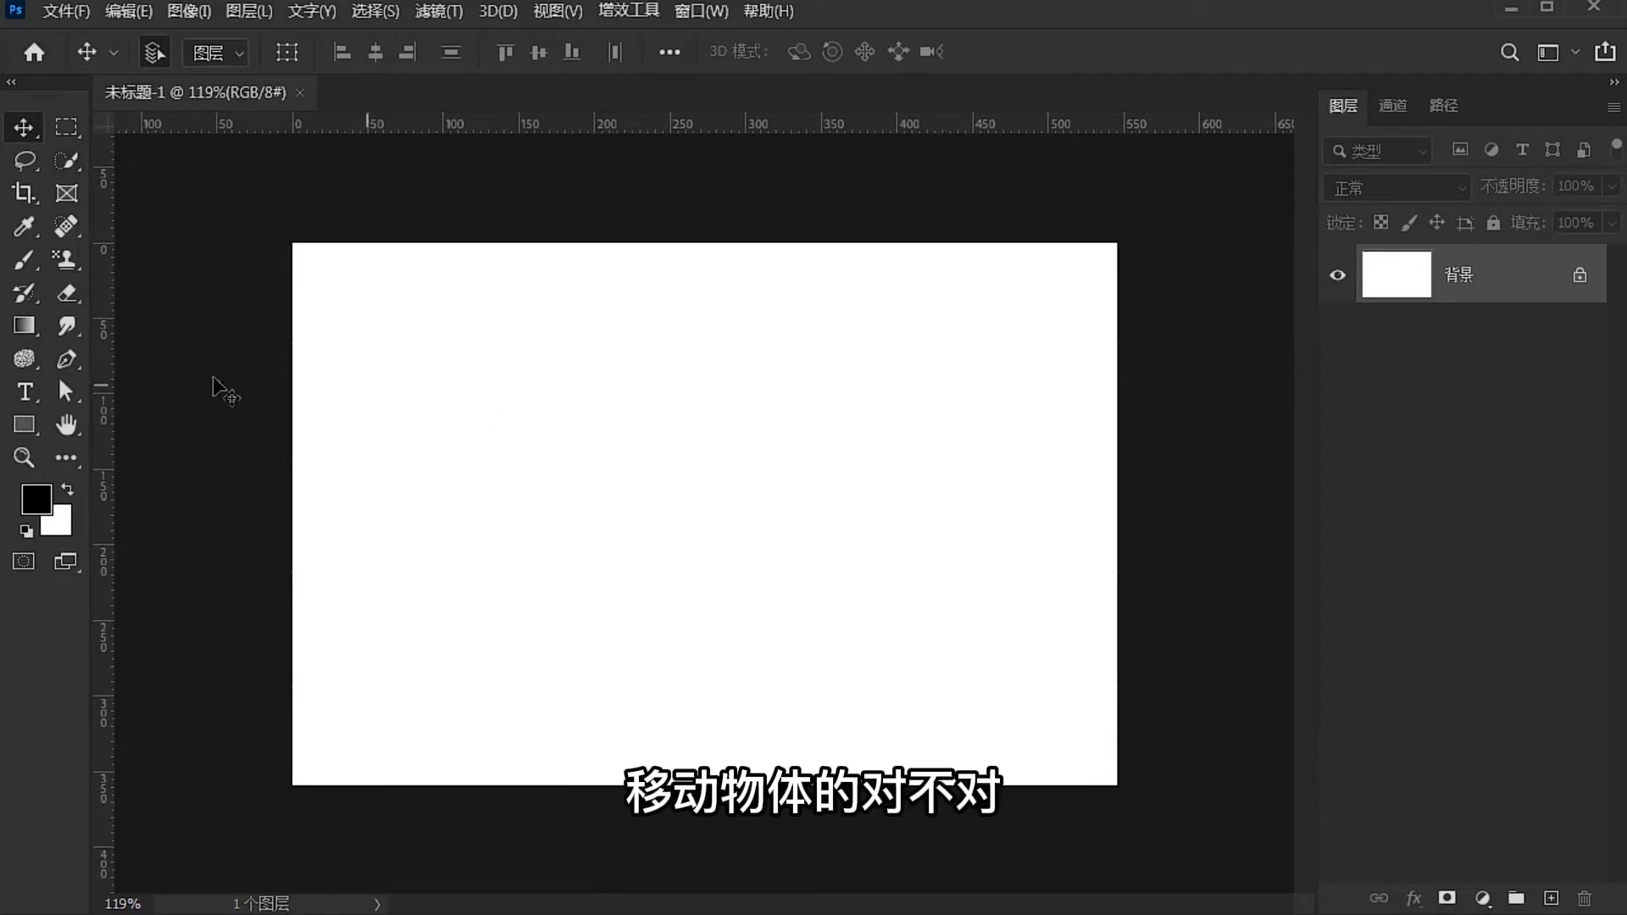
# Draw a rectangle of about 143 × 150 px in the left half of the canvas, with red fill and no stroke
pyautogui.click(32, 429)
pyautogui.moveTo(388, 363); pyautogui.dragTo(597, 590)
pyautogui.click(302, 51)
pyautogui.click(138, 186)
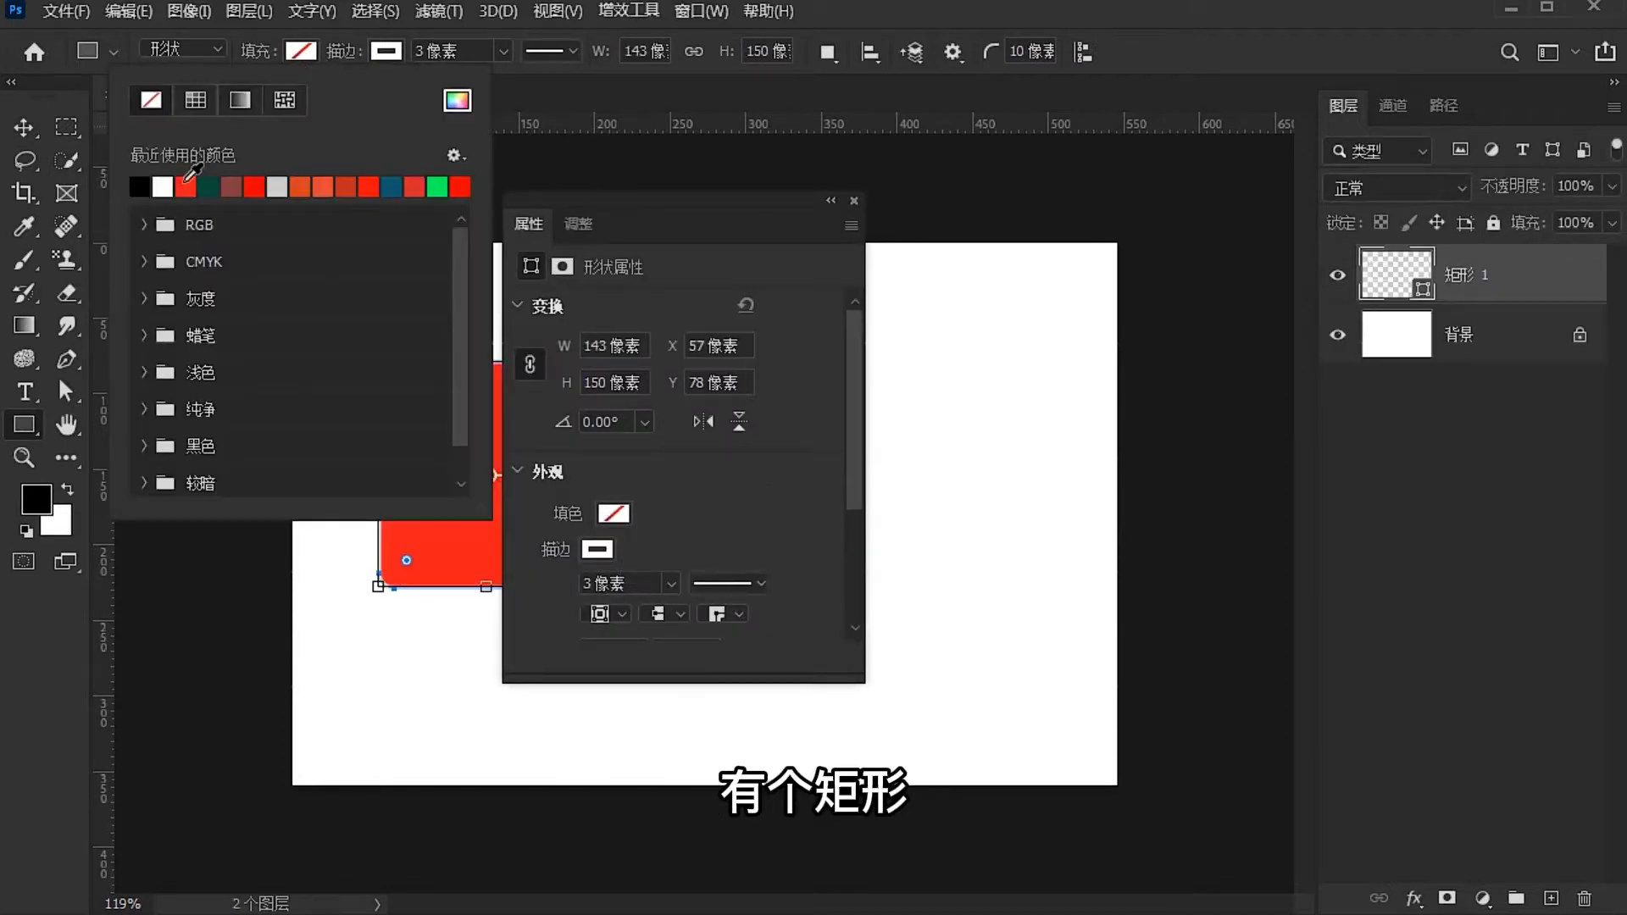
pyautogui.click(386, 51)
pyautogui.click(238, 100)
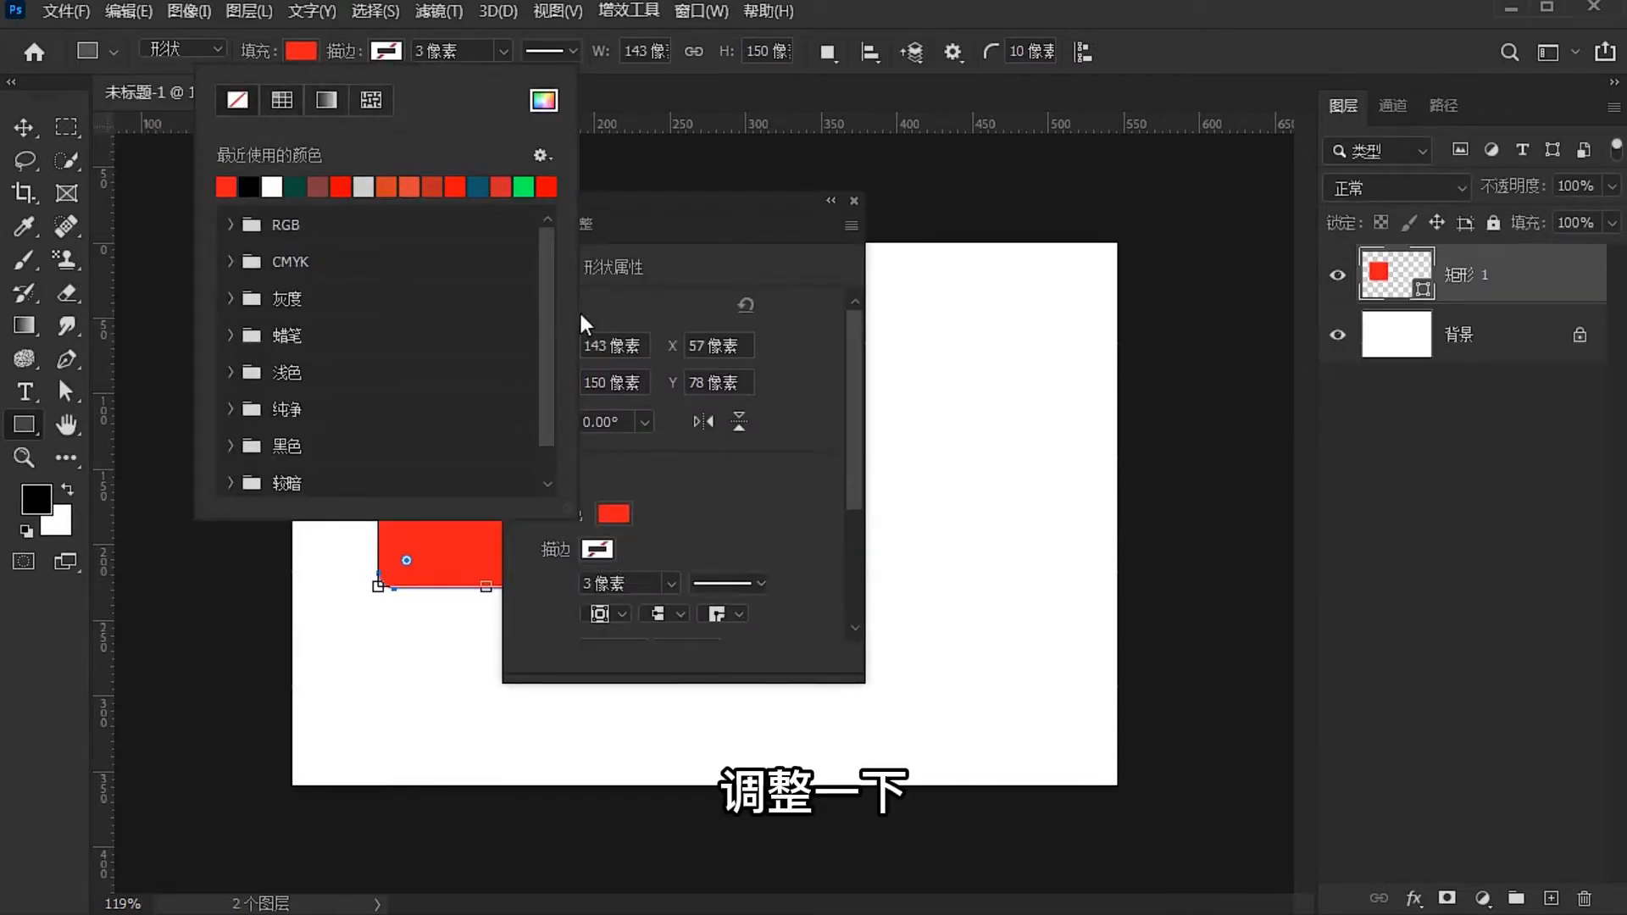
pyautogui.click(851, 207)
pyautogui.click(853, 201)
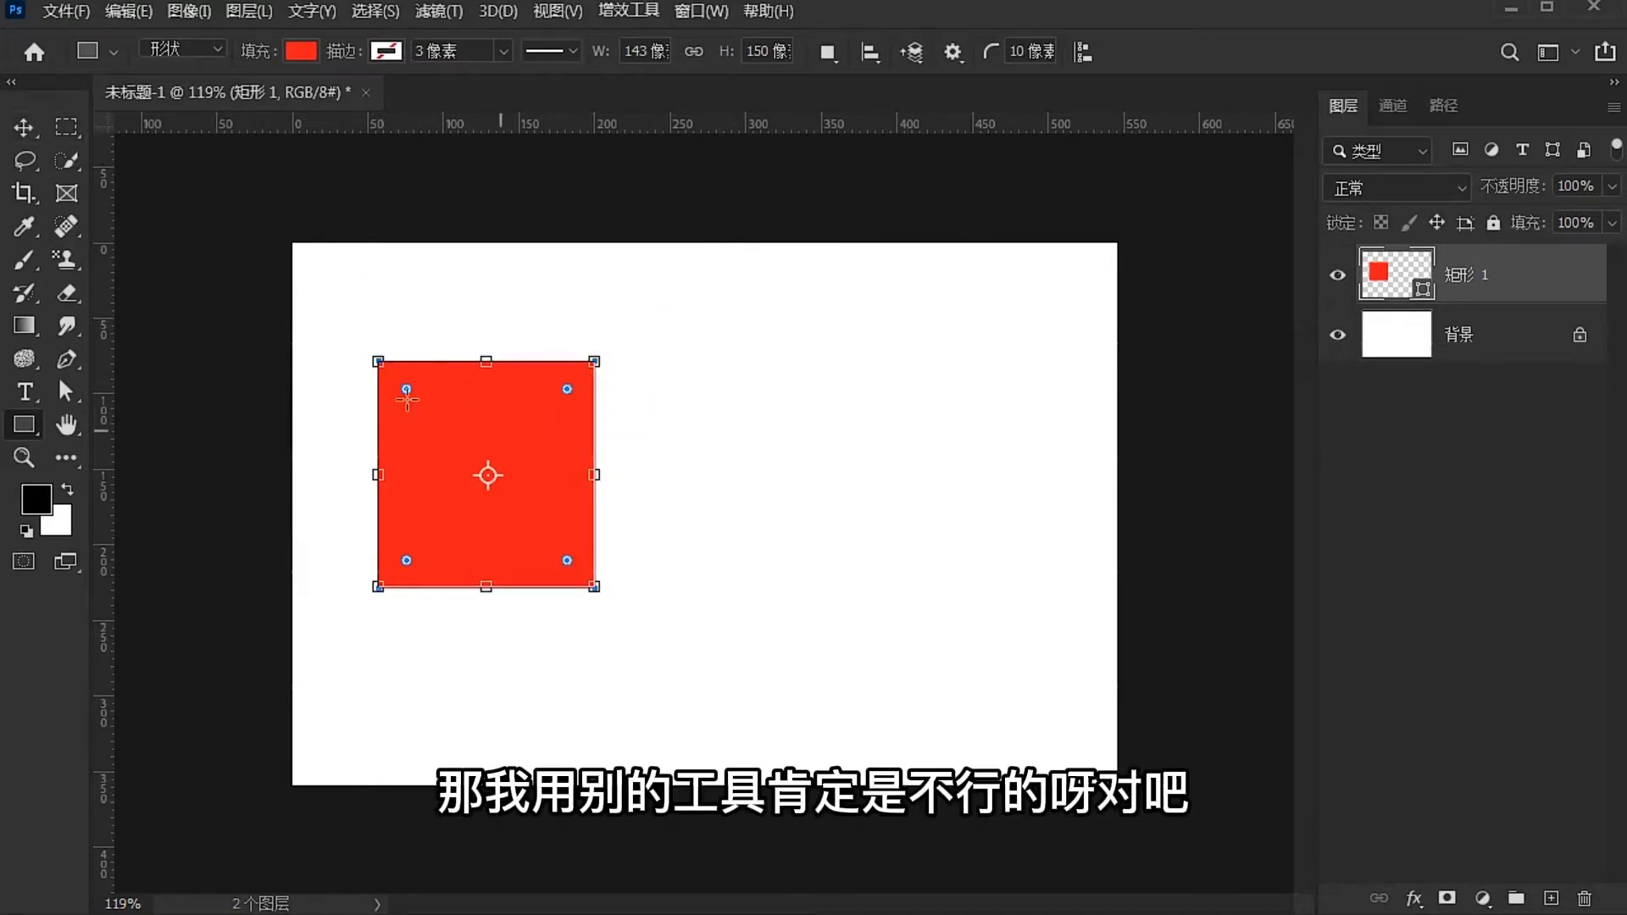
# Try to move the red rectangle with the Rectangular Marquee tool
pyautogui.click(66, 127)
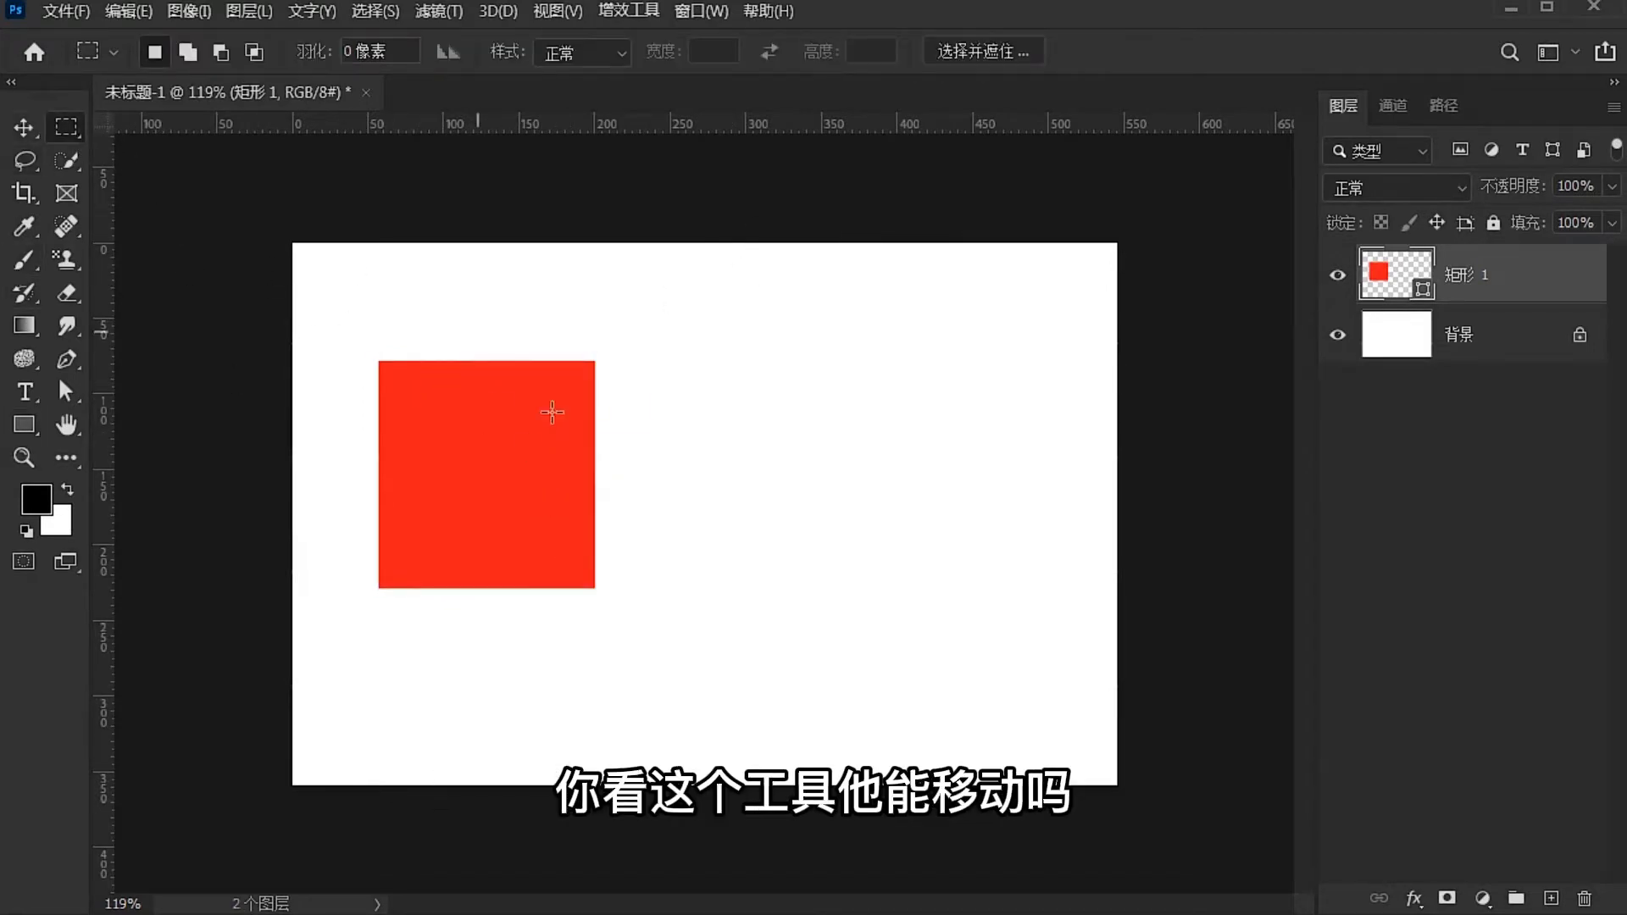
pyautogui.moveTo(479, 331); pyautogui.dragTo(754, 580)
pyautogui.click(385, 440)
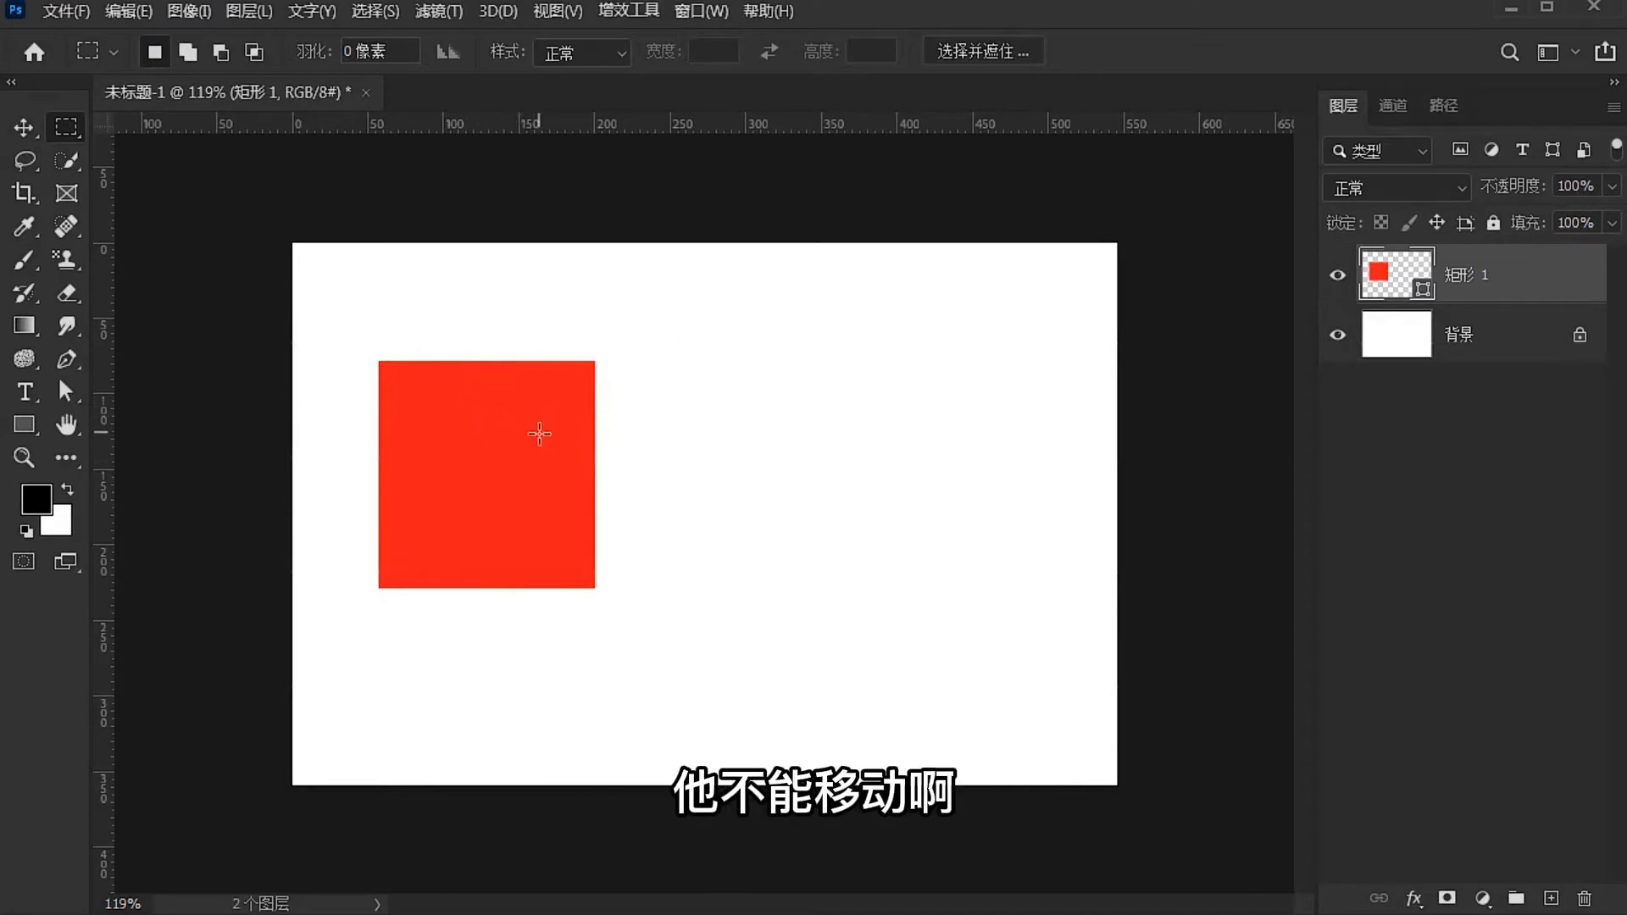
# Move the red rectangle slightly toward the canvas's left edge with the Move tool
pyautogui.click(24, 127)
pyautogui.rightClick(34, 130)
pyautogui.click(105, 129)
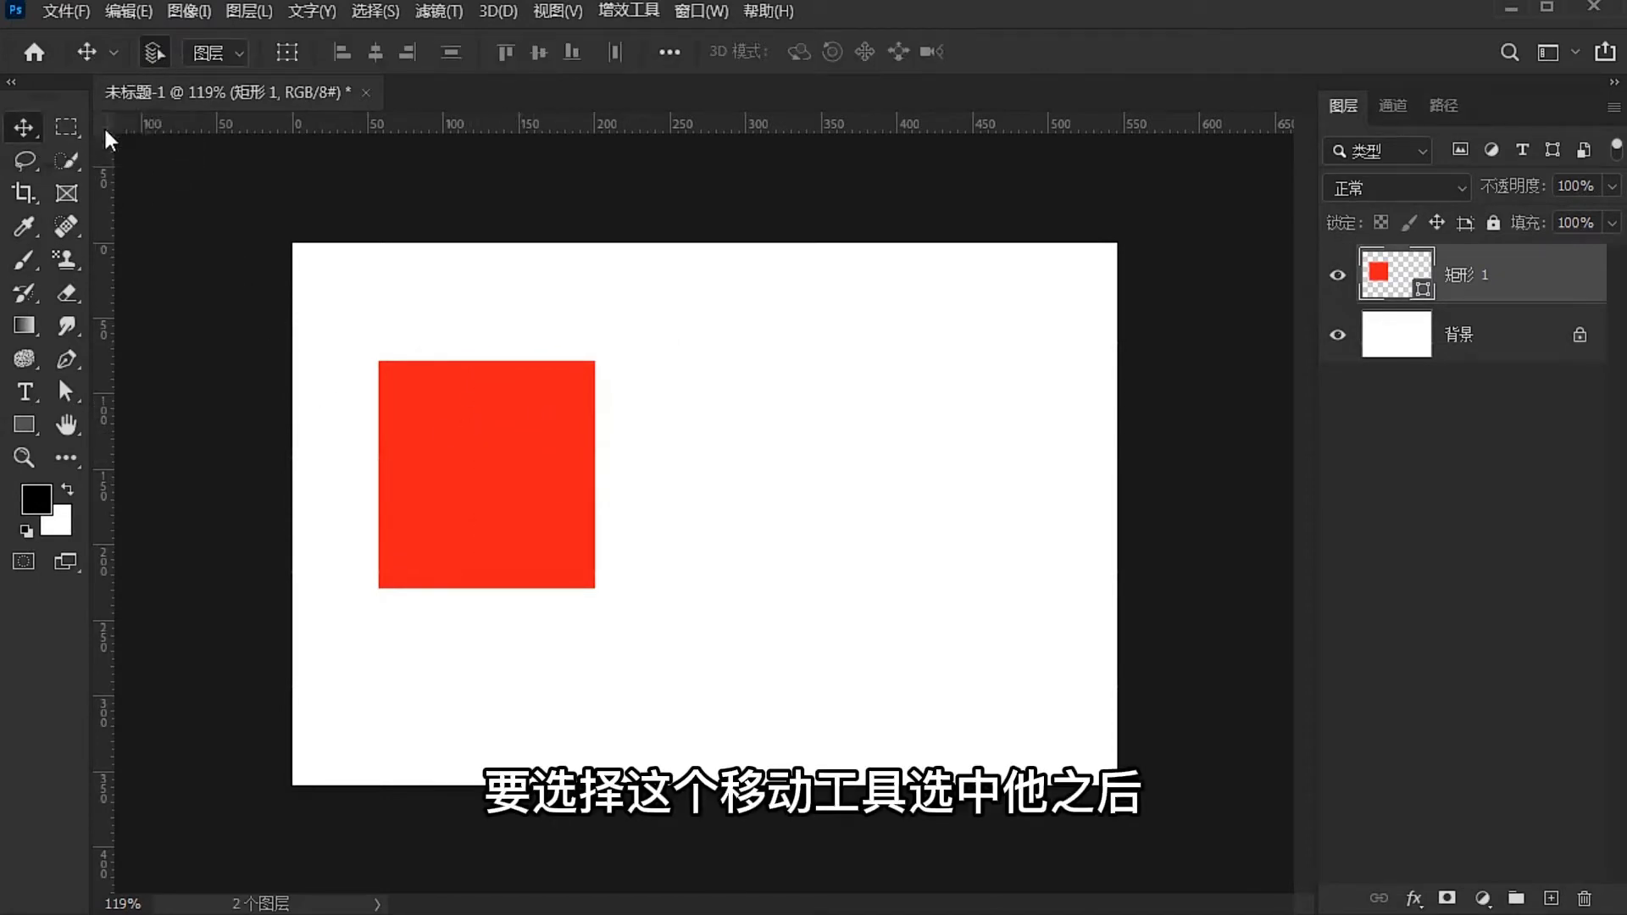
pyautogui.moveTo(600, 439); pyautogui.dragTo(436, 459)
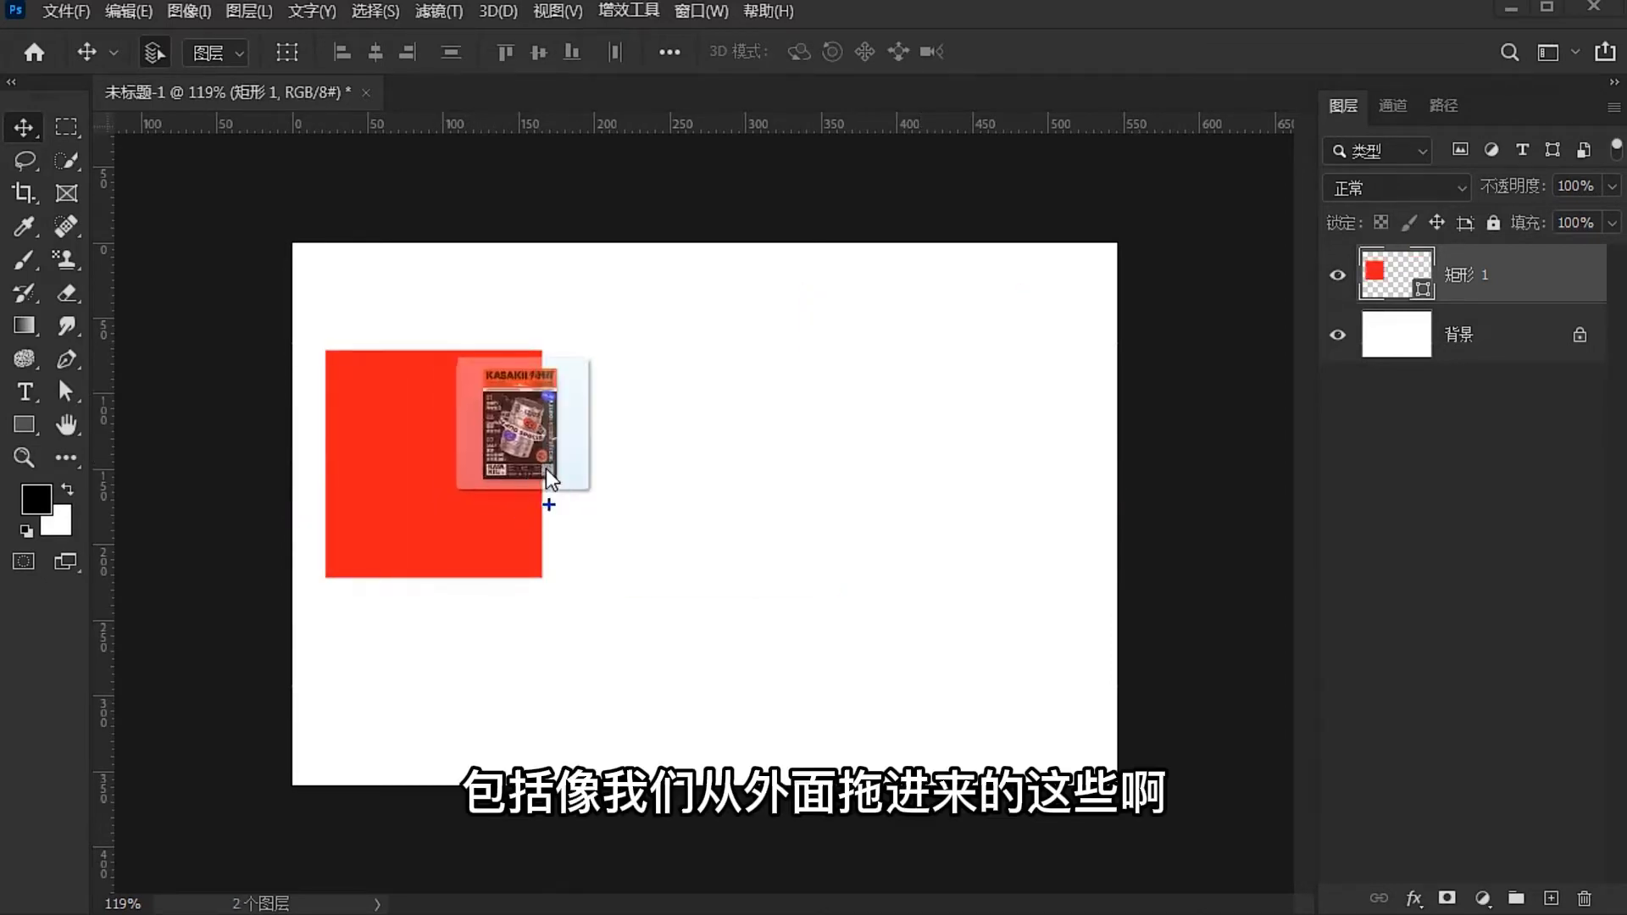
# Place the KASAKII poster in the right half of the canvas and shift the red rectangle to the canvas's upper-left area
pyautogui.moveTo(790, 415); pyautogui.dragTo(883, 405)
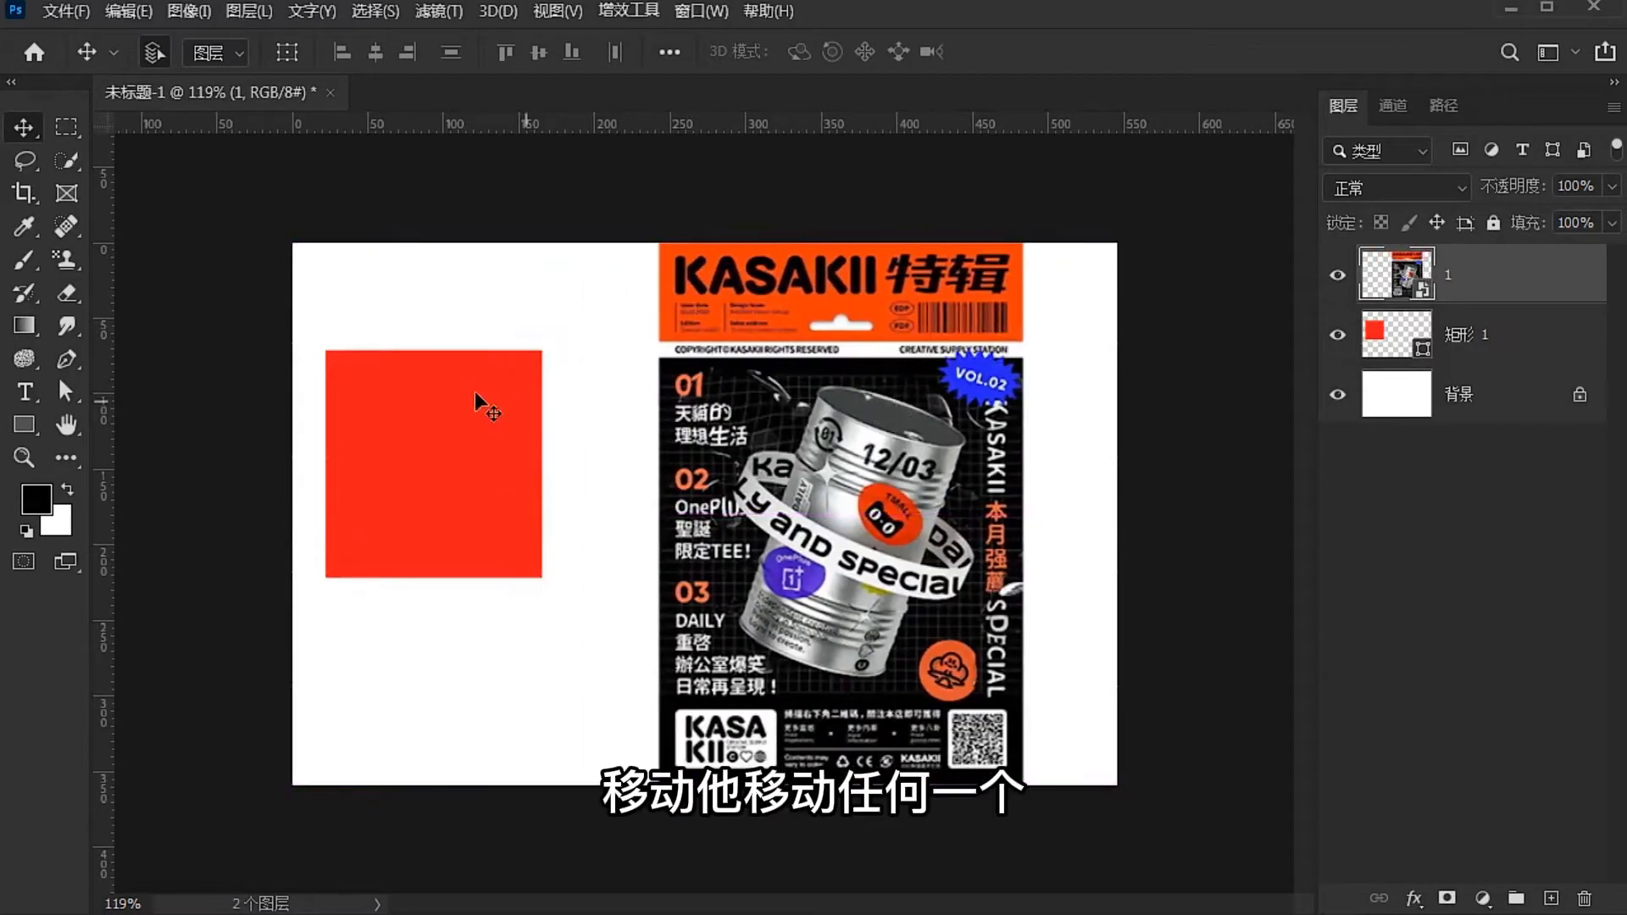
pyautogui.moveTo(472, 399); pyautogui.dragTo(436, 308)
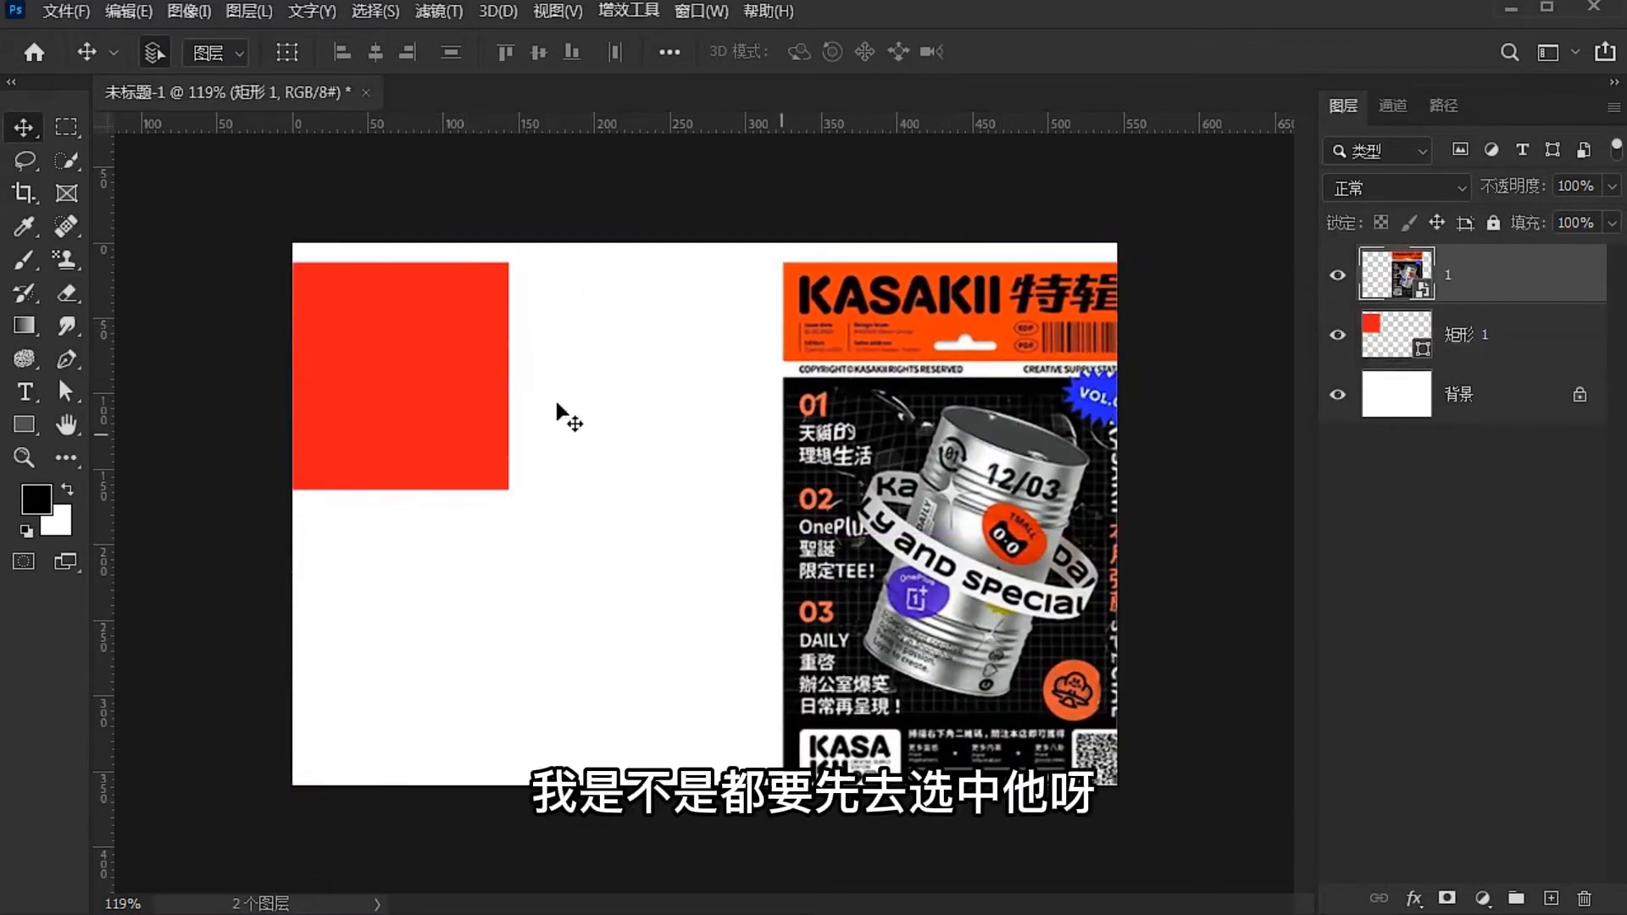
pyautogui.hotkey('ctrl', 'z')
pyautogui.hotkey('ctrl', 'z')
pyautogui.hotkey('ctrl', 'z')
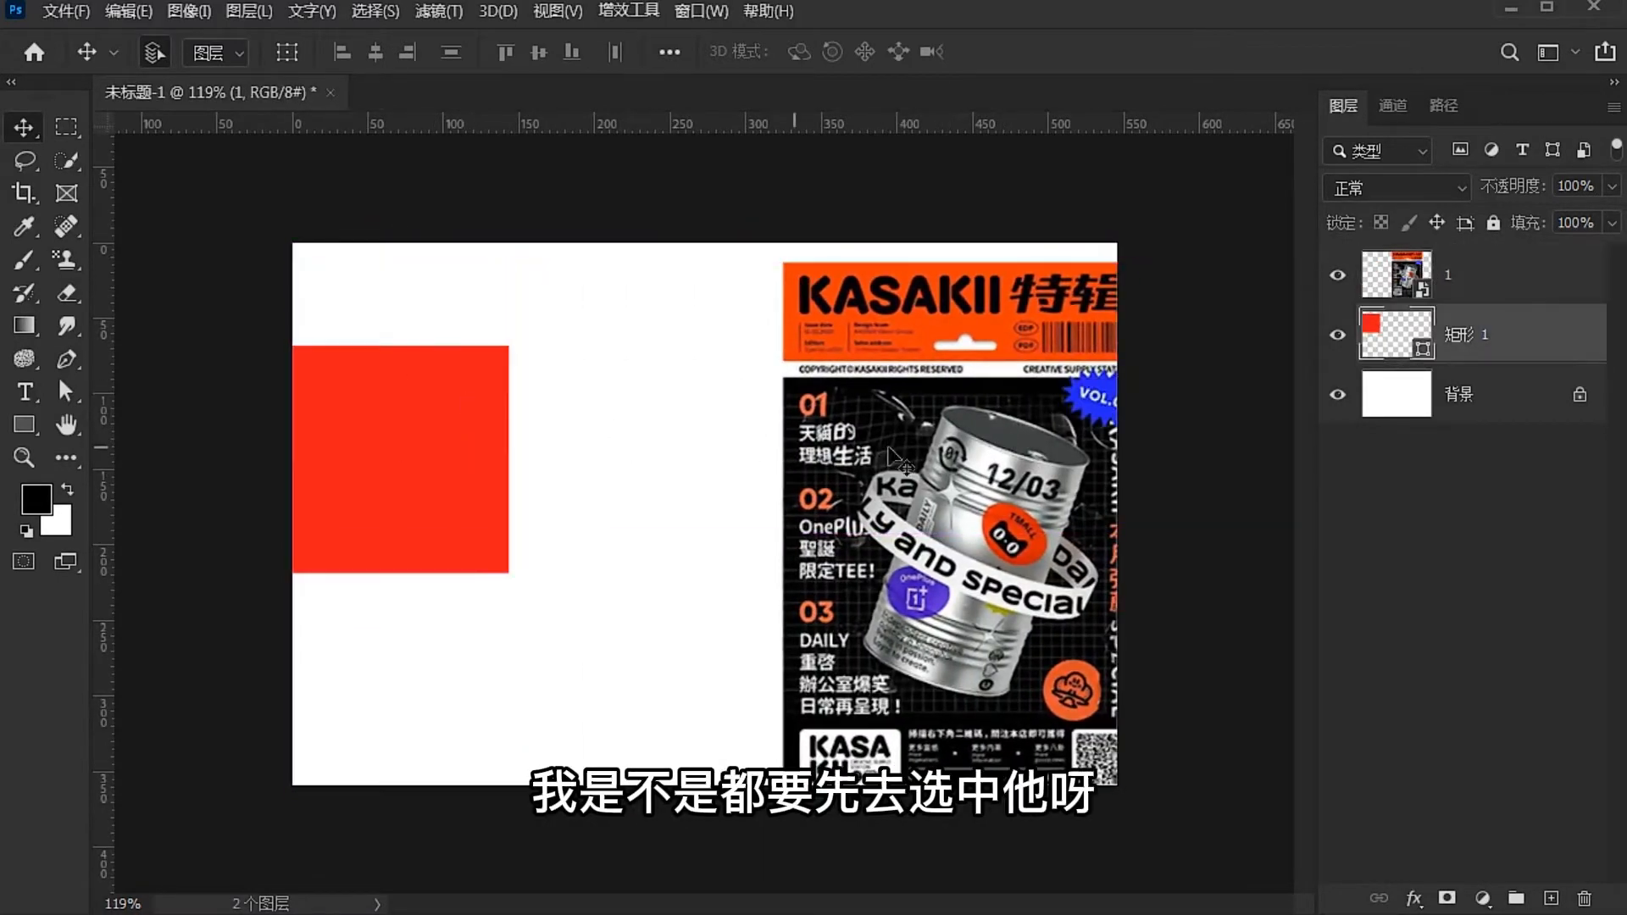
pyautogui.moveTo(423, 460); pyautogui.dragTo(452, 350)
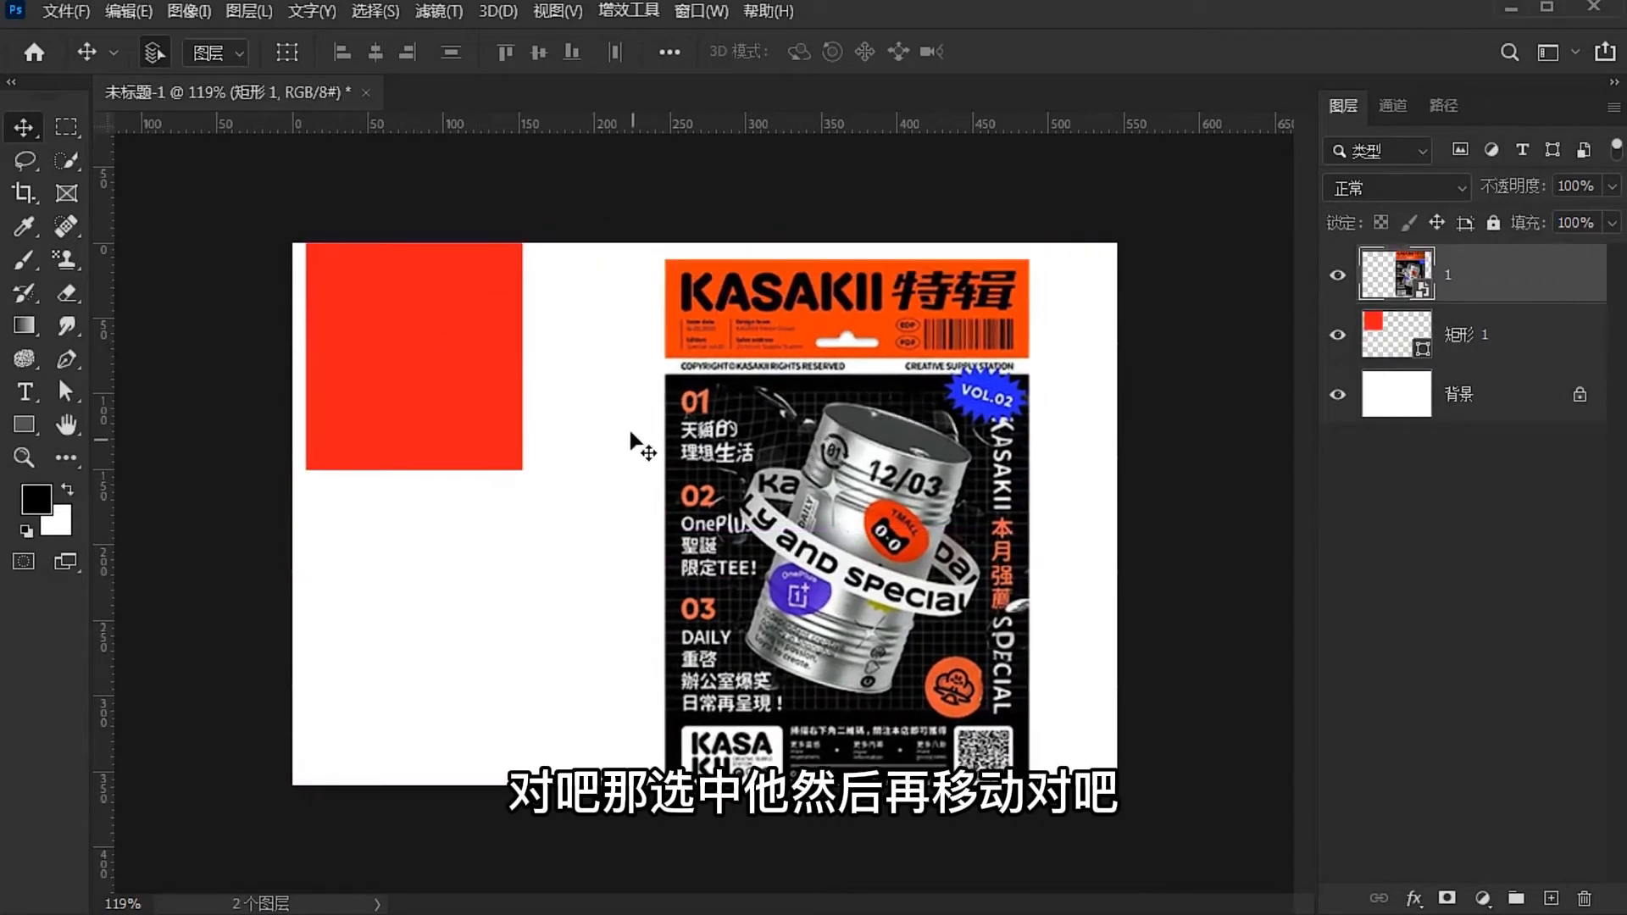
pyautogui.moveTo(640, 443); pyautogui.dragTo(815, 421)
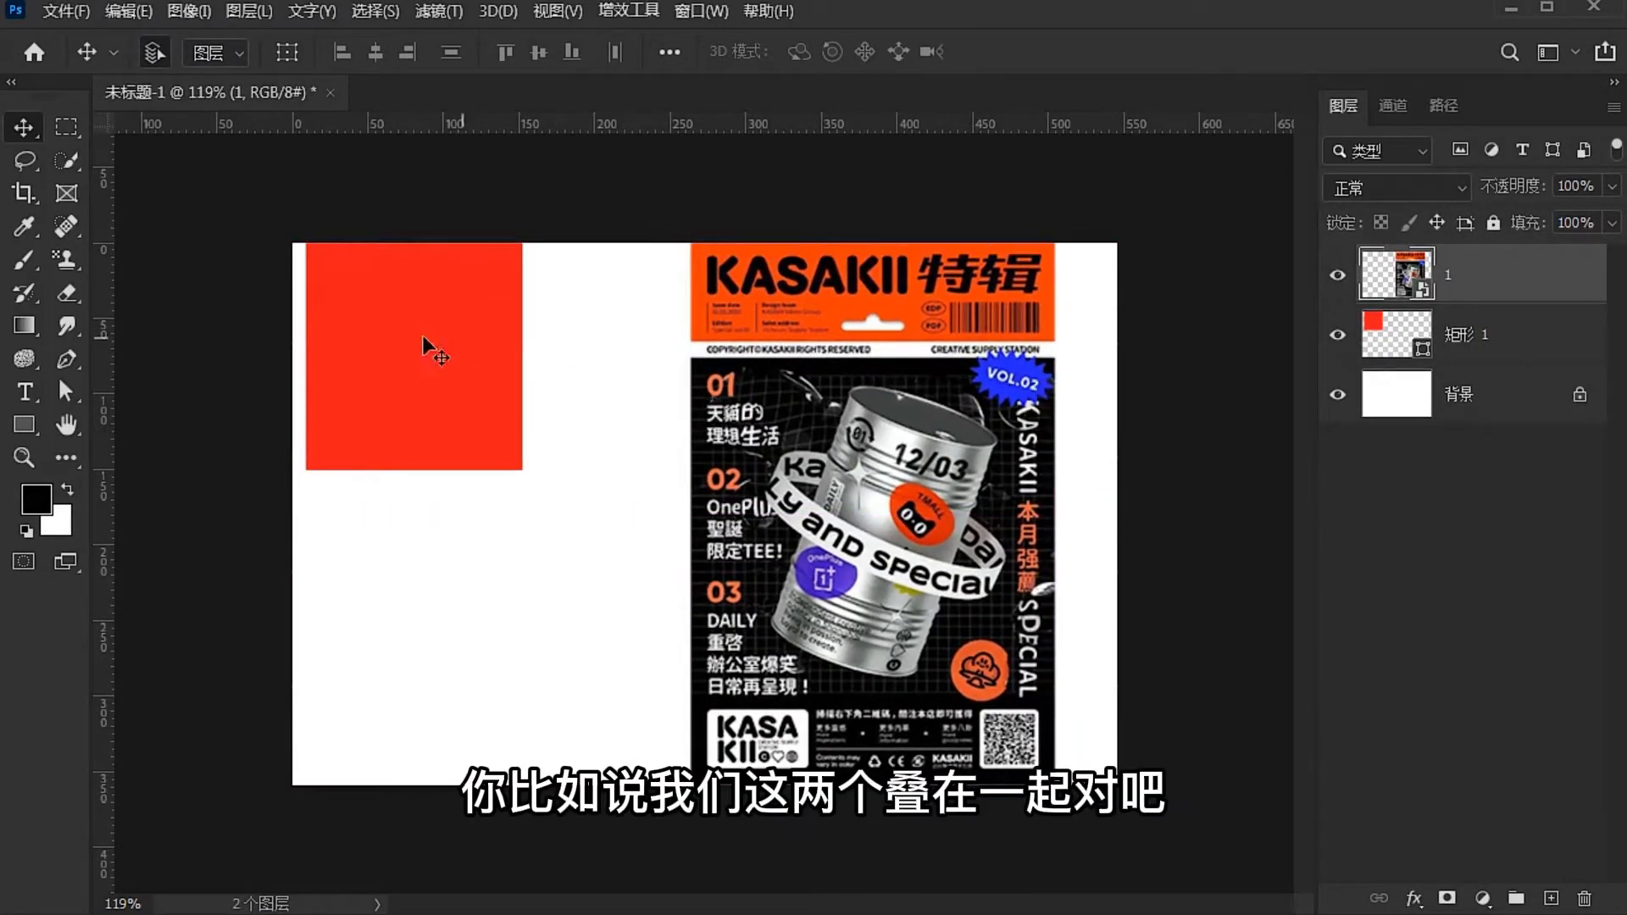
# Move the red rectangle and the KASAKII poster together so that they overlap near the middle of the canvas
pyautogui.moveTo(424, 347); pyautogui.dragTo(556, 363)
pyautogui.click(851, 429)
pyautogui.moveTo(851, 429); pyautogui.dragTo(801, 482)
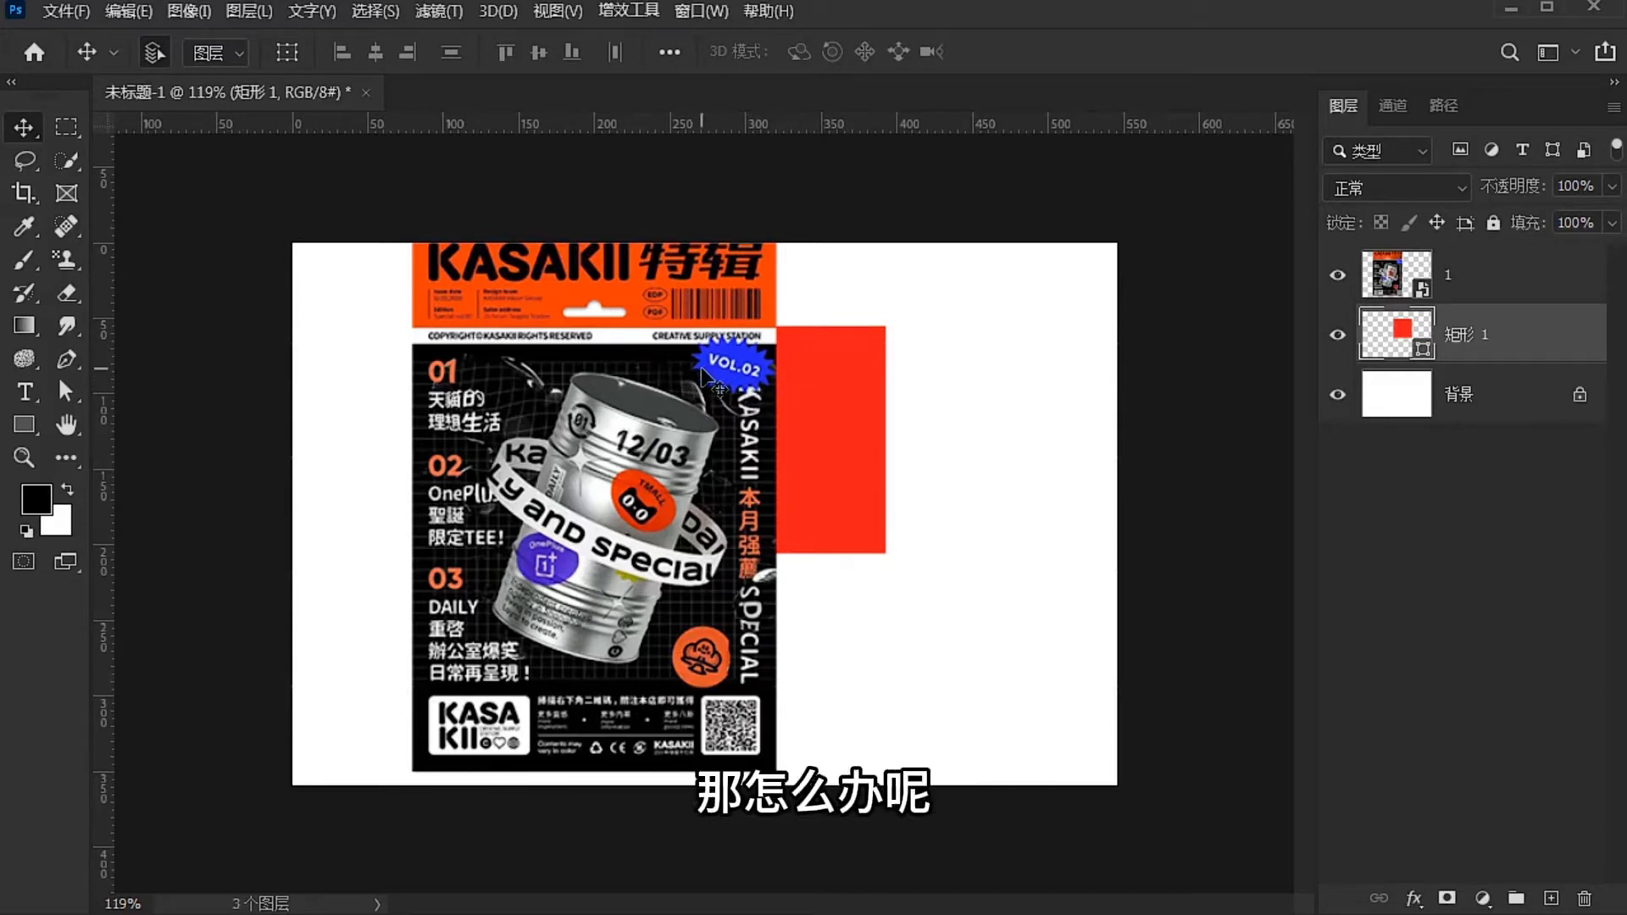
pyautogui.moveTo(935, 320); pyautogui.dragTo(669, 364)
pyautogui.moveTo(593, 398); pyautogui.dragTo(699, 373)
# Bring the red rectangle's layer above the KASAKII poster's layer and position the rectangle over the poster's middle
pyautogui.moveTo(1441, 286); pyautogui.dragTo(1459, 364)
pyautogui.moveTo(581, 432); pyautogui.dragTo(632, 522)
pyautogui.moveTo(546, 311); pyautogui.dragTo(574, 360)
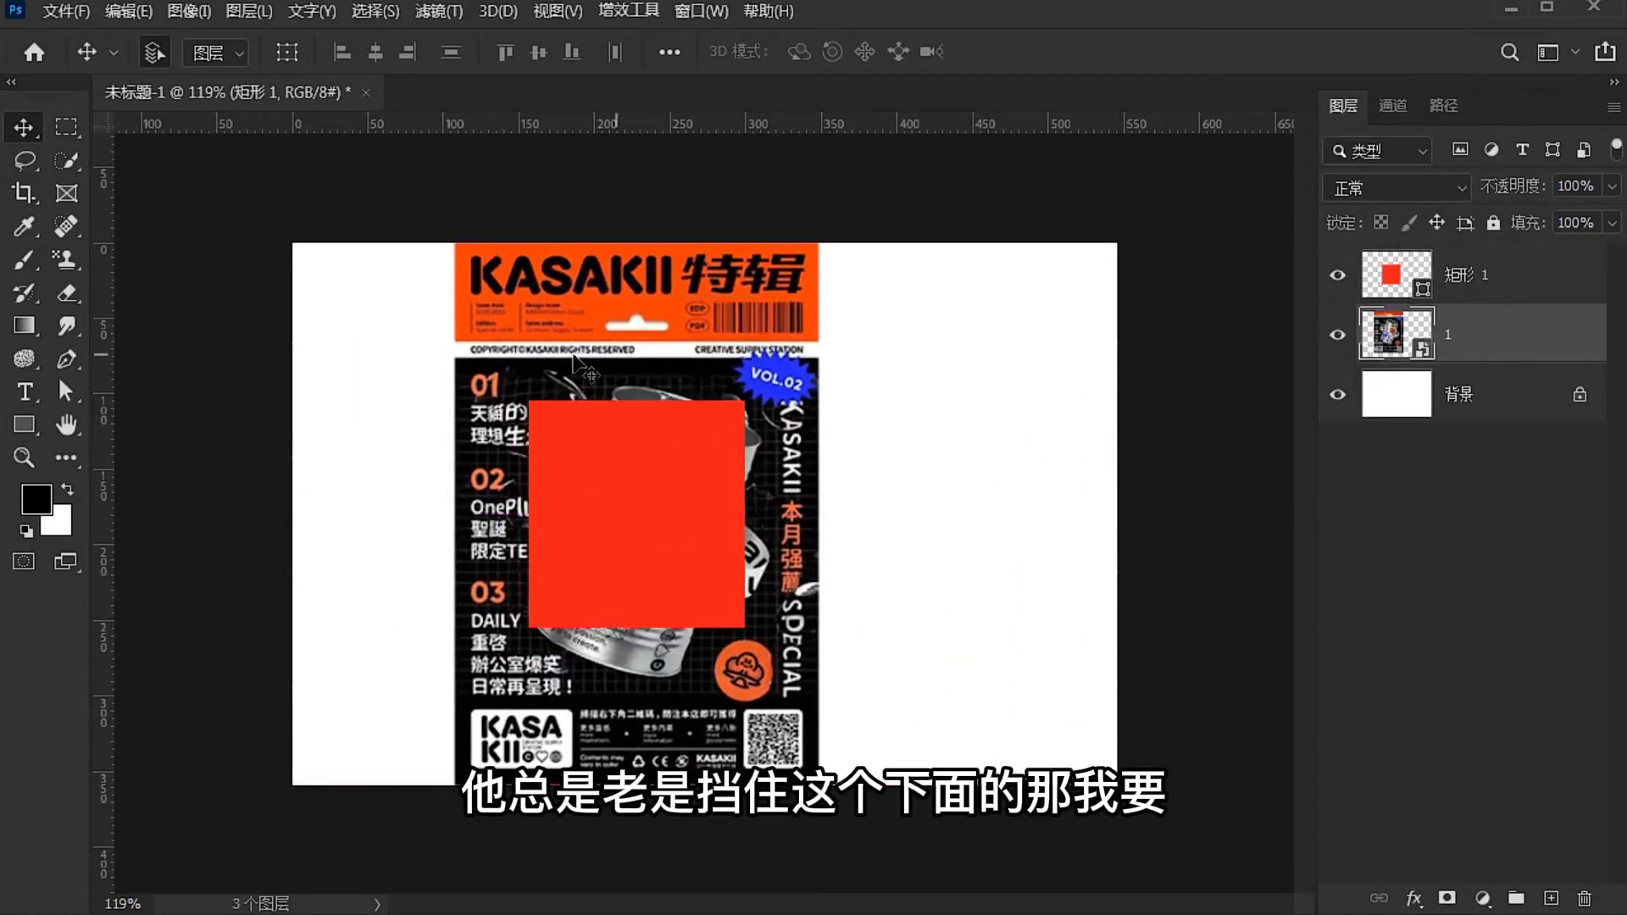
pyautogui.moveTo(727, 421); pyautogui.dragTo(681, 462)
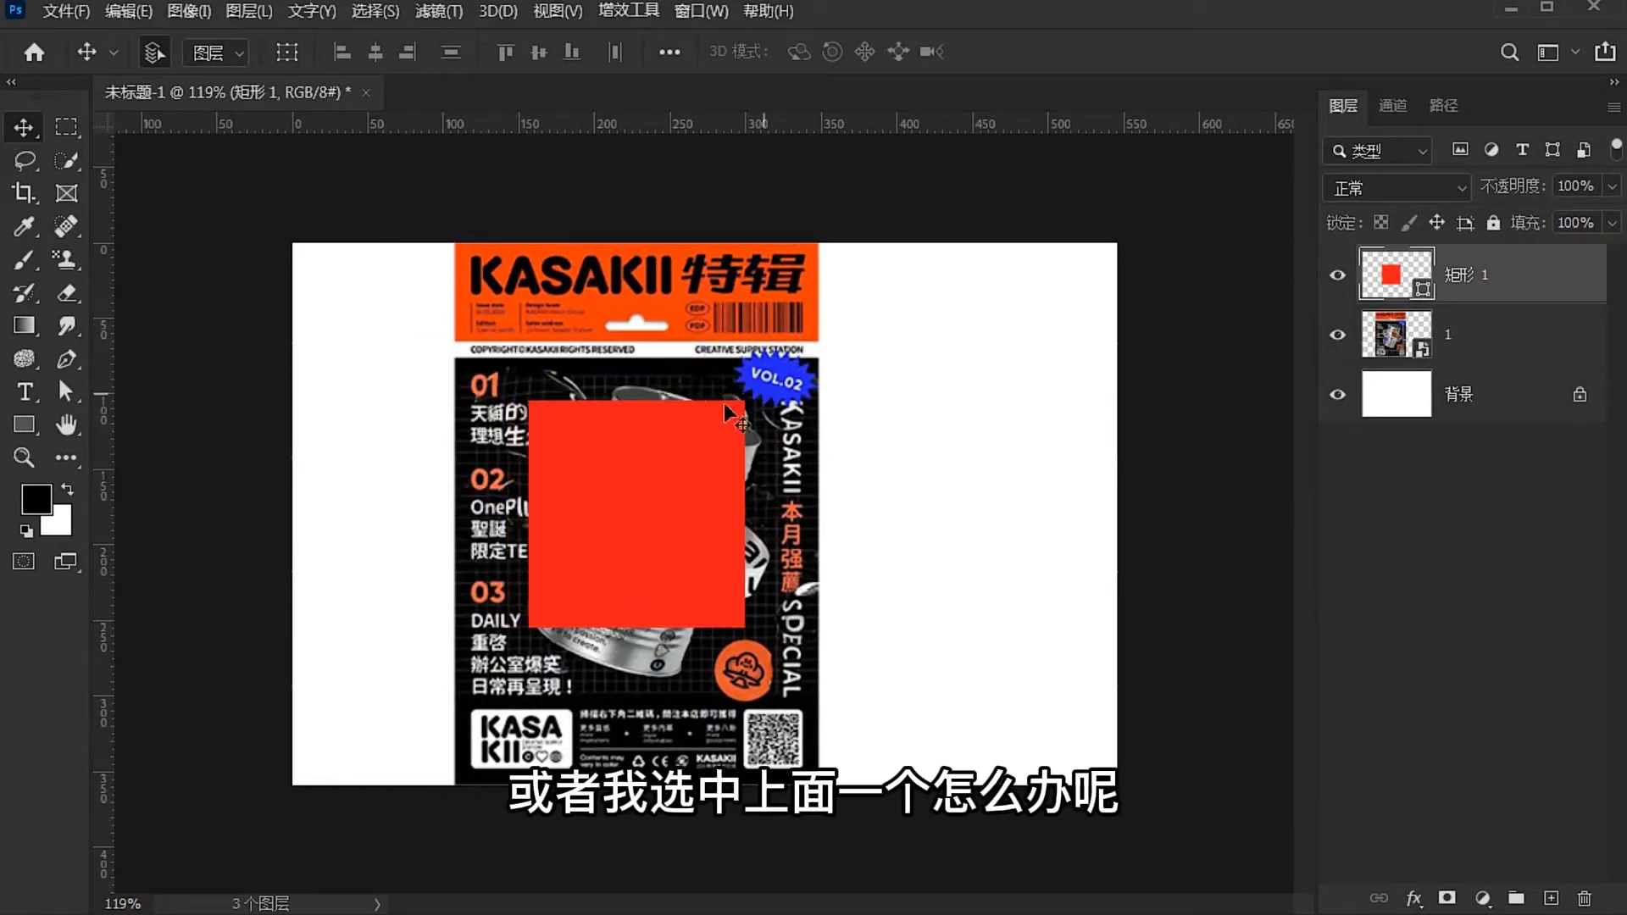
pyautogui.moveTo(737, 377); pyautogui.dragTo(693, 292)
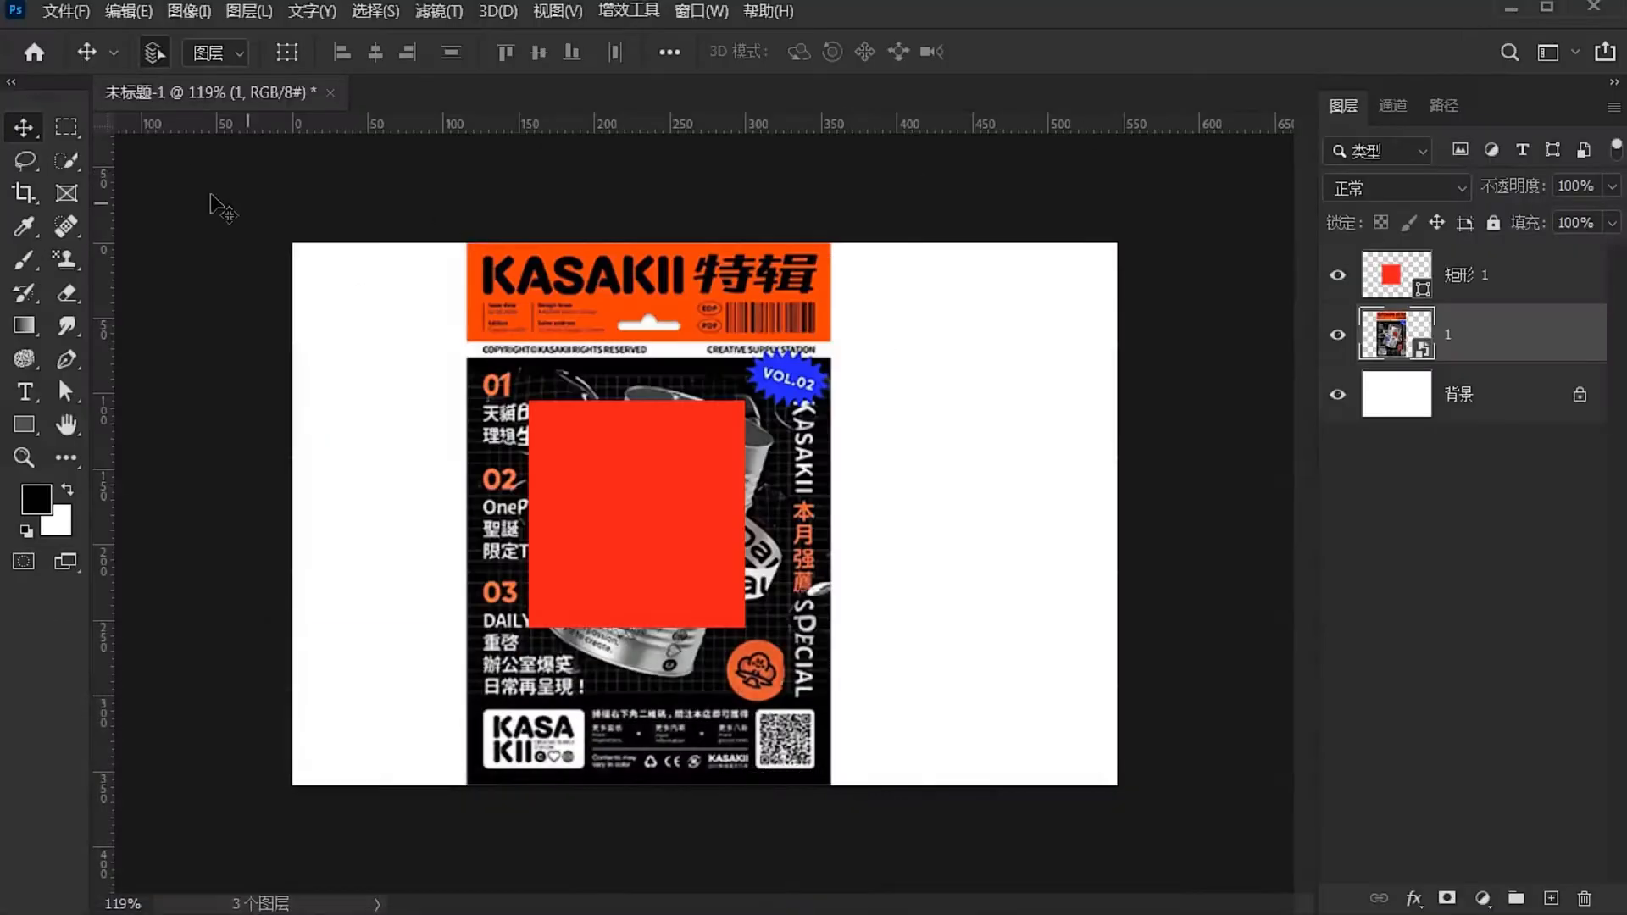
# Select the red rectangle's layer and toggle its visibility several times to identify it on the canvas, leaving it shown
pyautogui.press('ctrl')
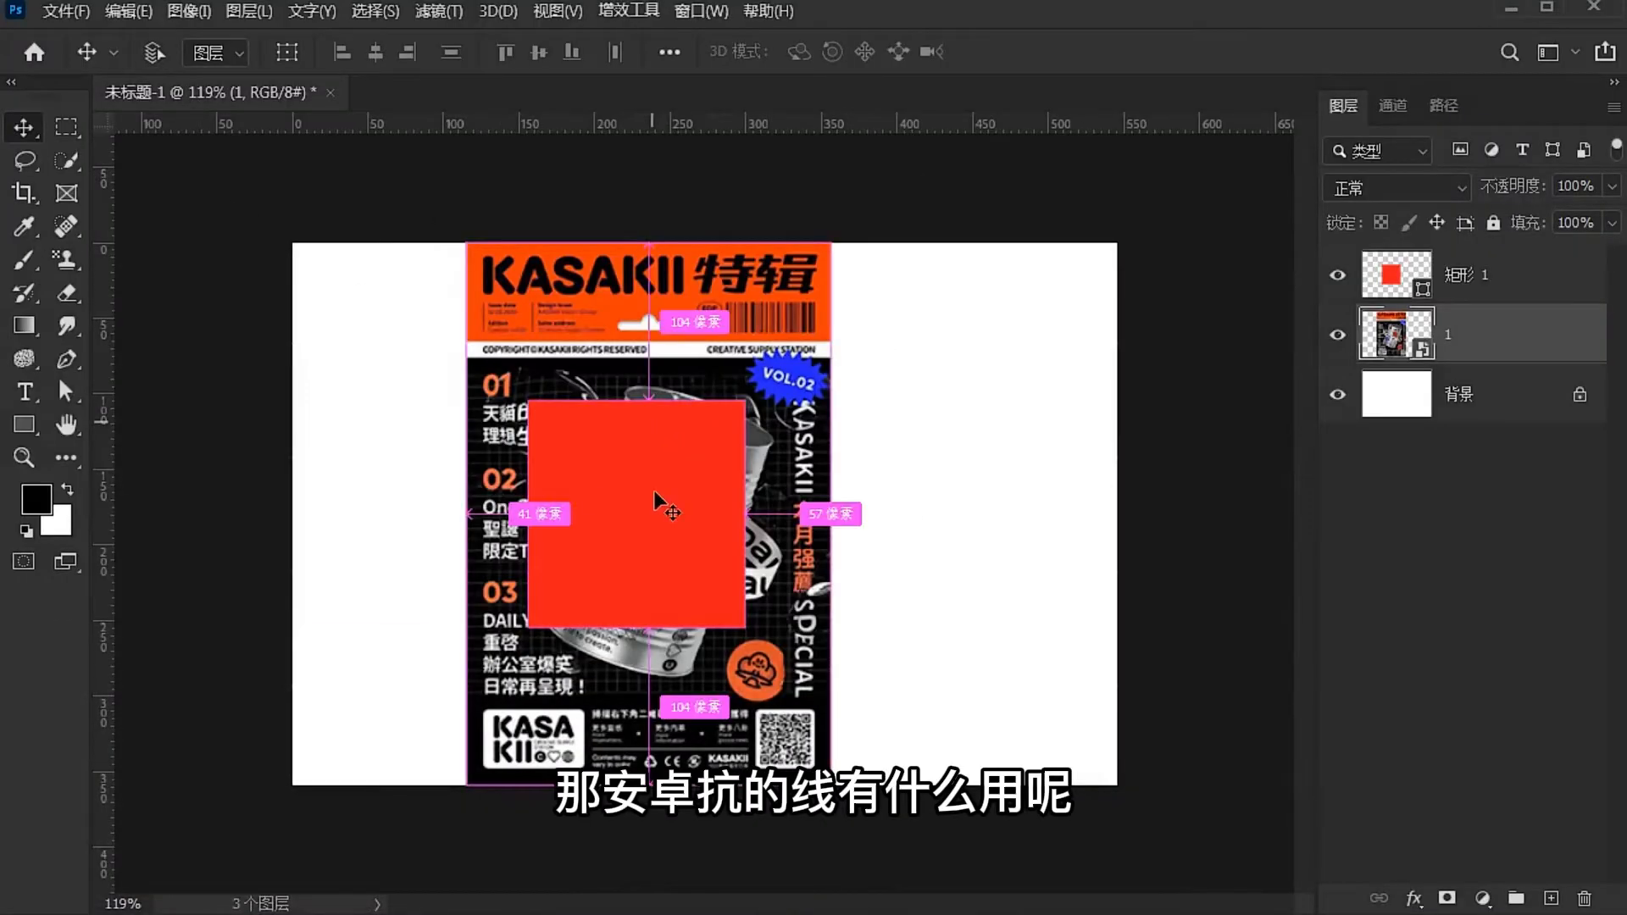
pyautogui.click(1440, 288)
pyautogui.click(1337, 275)
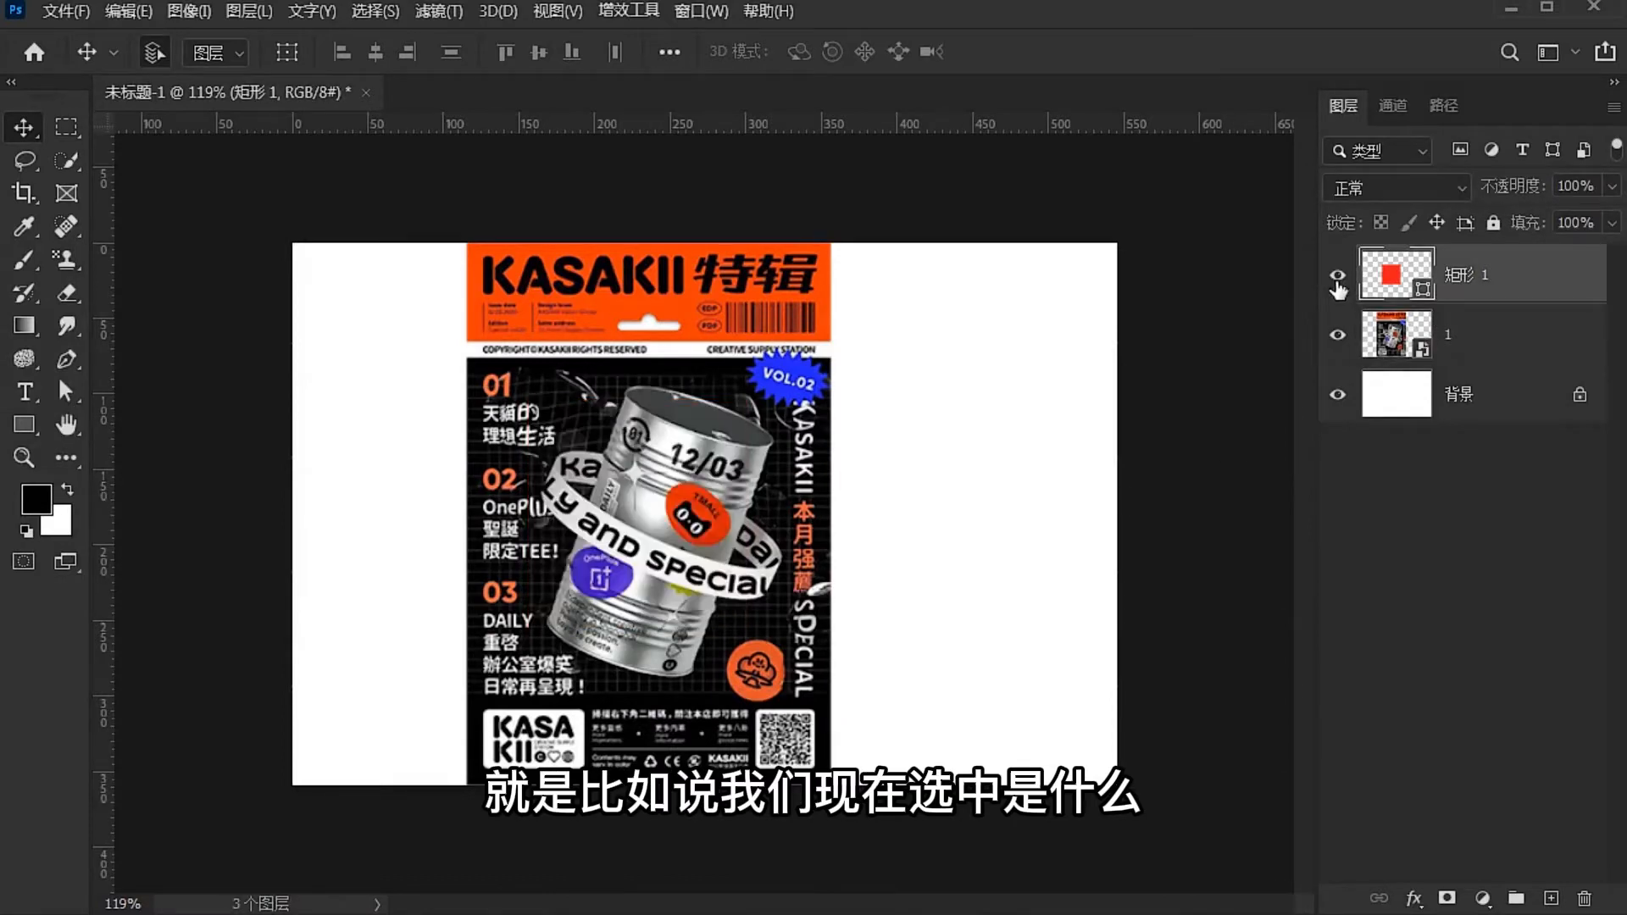
pyautogui.click(1337, 274)
pyautogui.click(1337, 275)
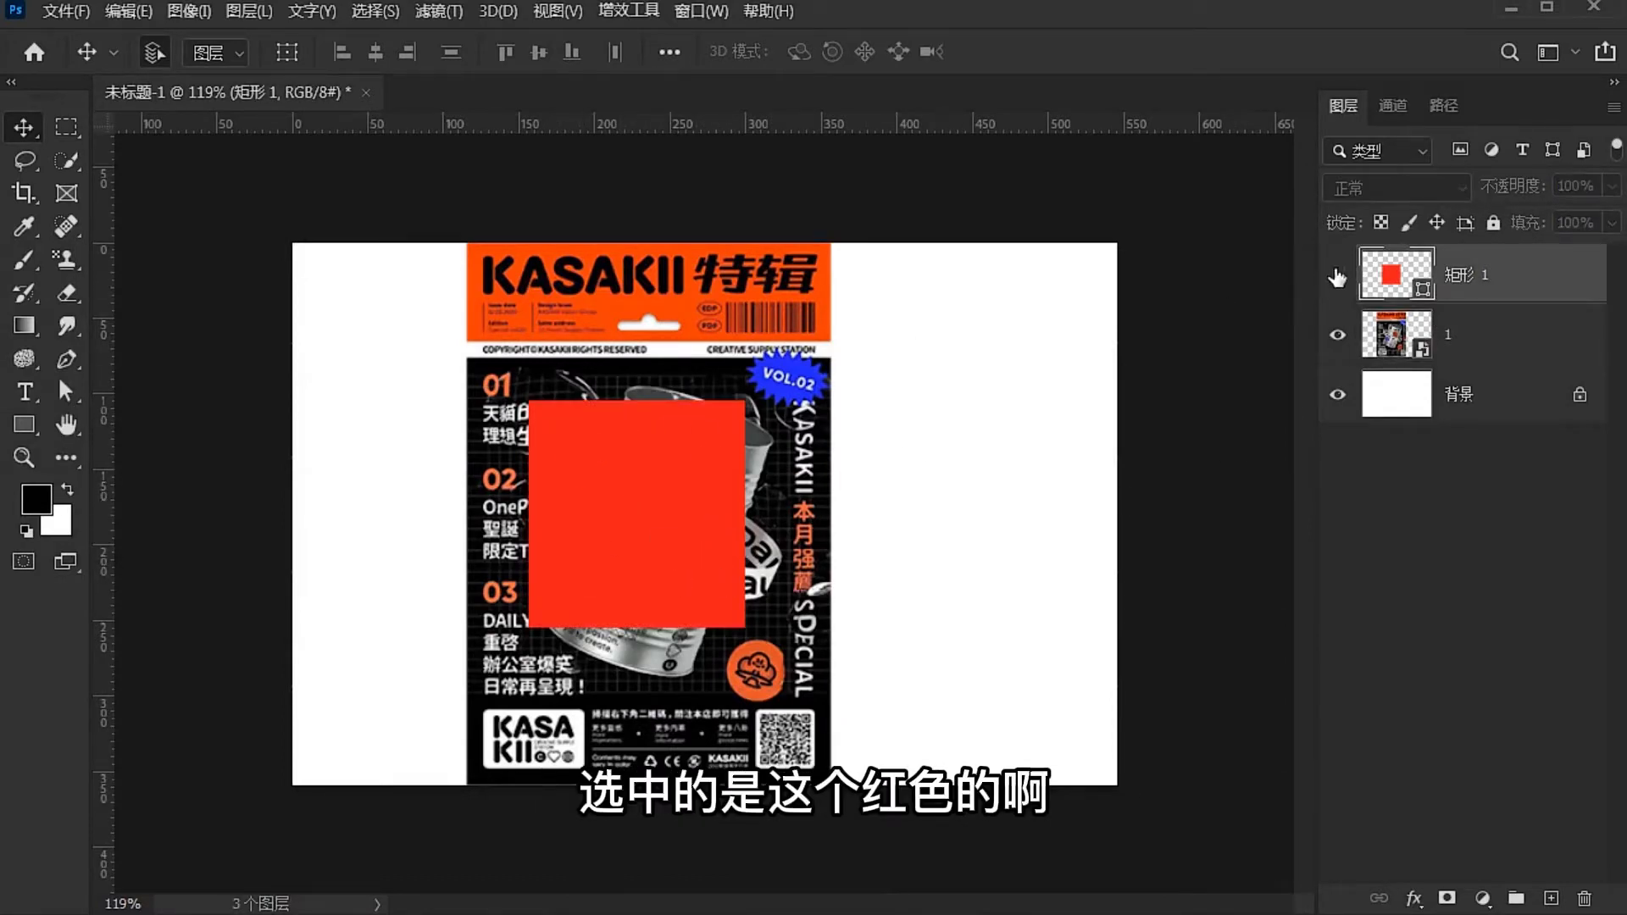
pyautogui.click(1337, 274)
pyautogui.click(1337, 274)
pyautogui.click(1337, 275)
# Place the MUSIC CARNIVAL poster over the existing artwork and the blonde woman's portrait on top, toward the canvas's right side
pyautogui.moveTo(91, 499); pyautogui.dragTo(655, 521)
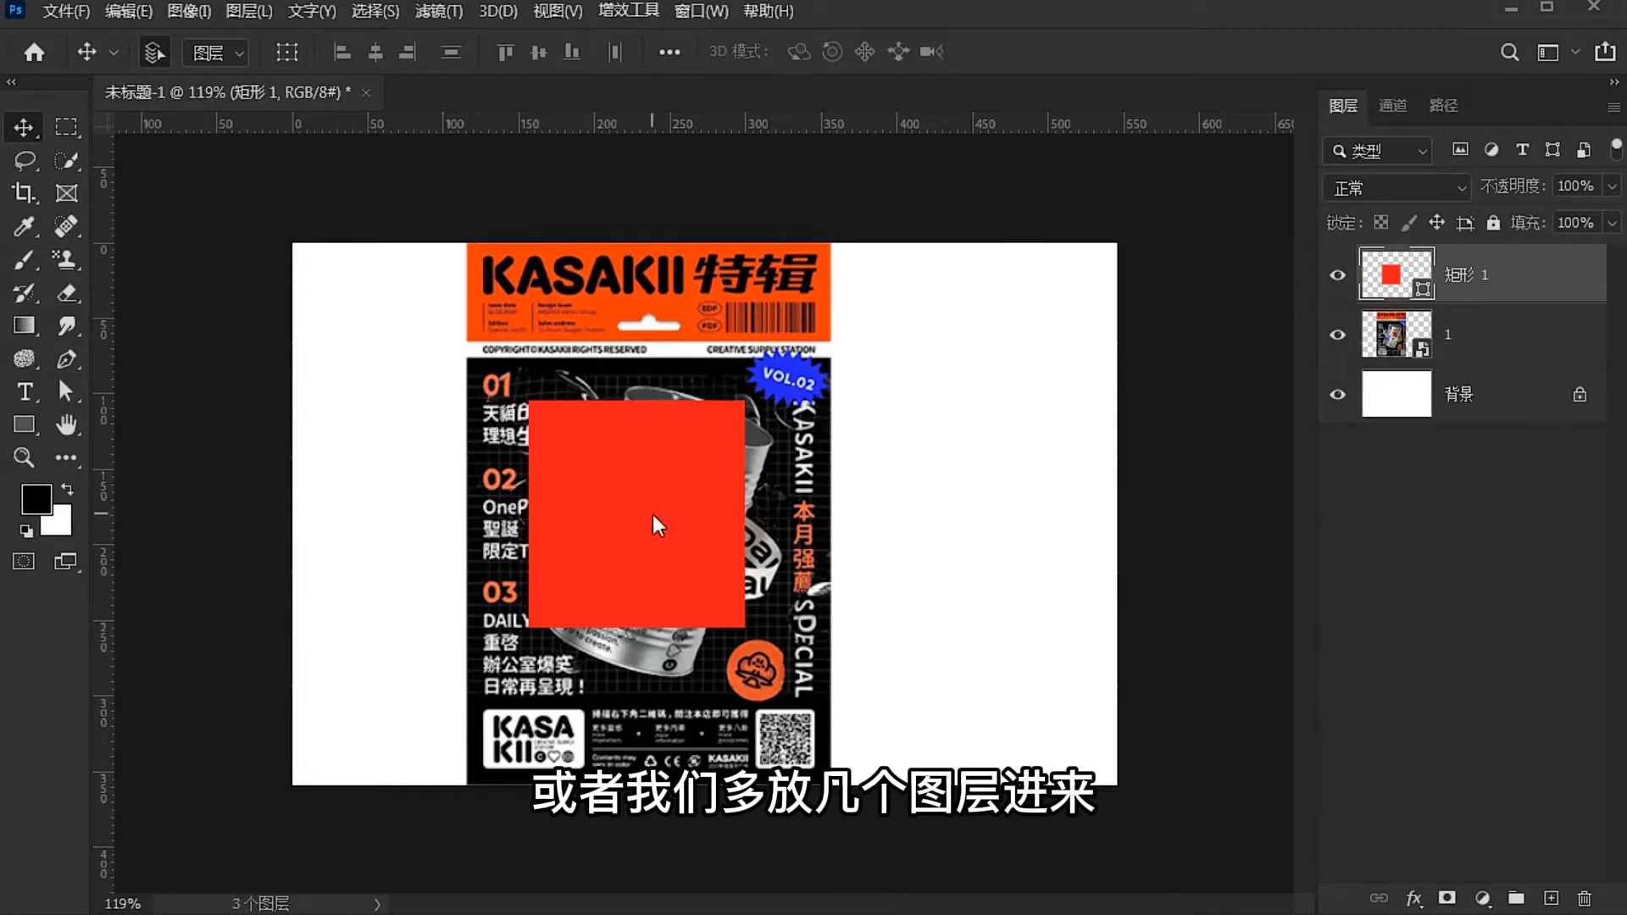
pyautogui.click(736, 365)
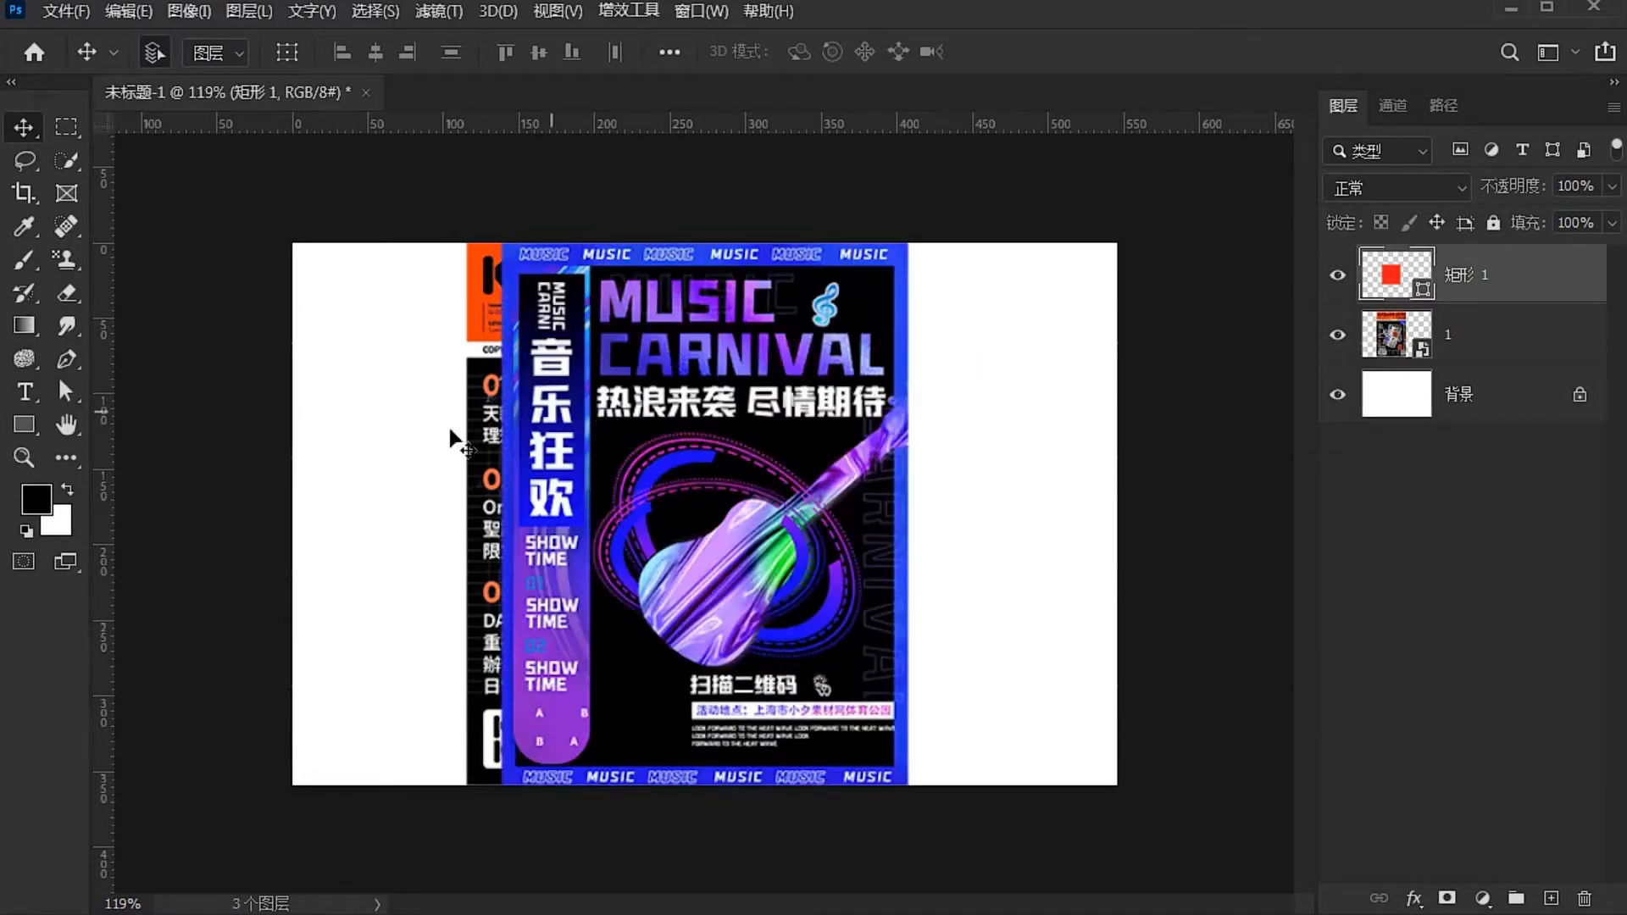
pyautogui.moveTo(735, 364); pyautogui.dragTo(670, 366)
pyautogui.press('Return')
pyautogui.moveTo(94, 474); pyautogui.dragTo(611, 487)
pyautogui.moveTo(718, 356); pyautogui.dragTo(810, 367)
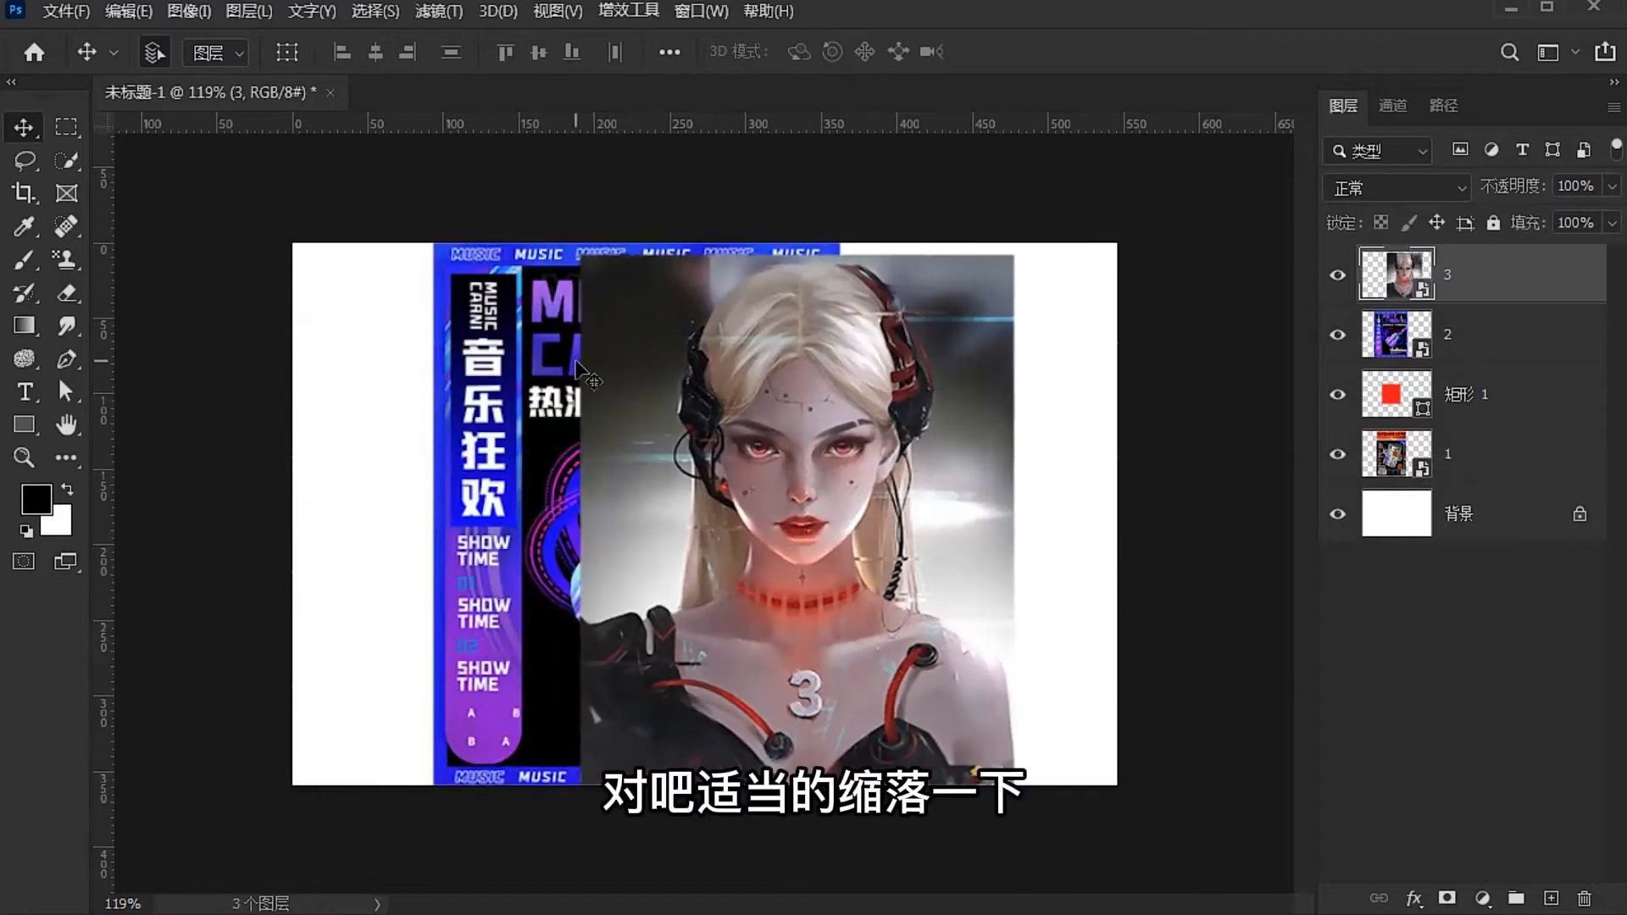
# Spread the overlapping layers horizontally, moving the KASAKII poster and red rectangle left and the music poster and portrait right
pyautogui.moveTo(508, 373); pyautogui.dragTo(652, 386)
pyautogui.moveTo(526, 458); pyautogui.dragTo(457, 458)
pyautogui.moveTo(543, 509); pyautogui.dragTo(471, 509)
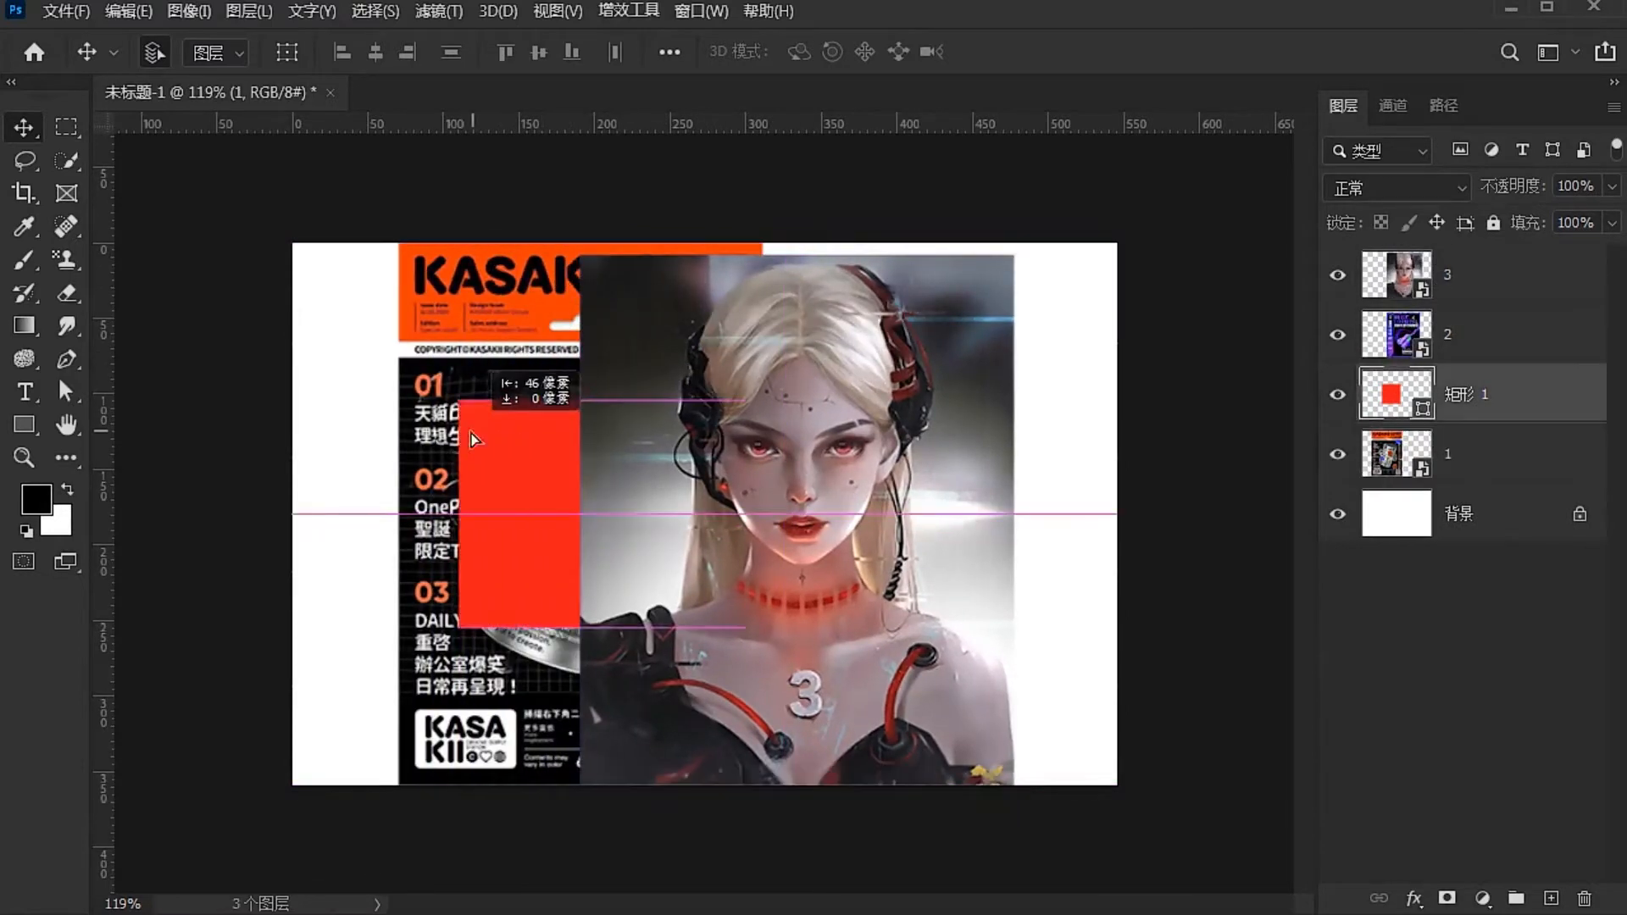
pyautogui.moveTo(805, 508); pyautogui.dragTo(909, 509)
pyautogui.moveTo(636, 394); pyautogui.dragTo(577, 394)
pyautogui.moveTo(813, 525); pyautogui.dragTo(771, 526)
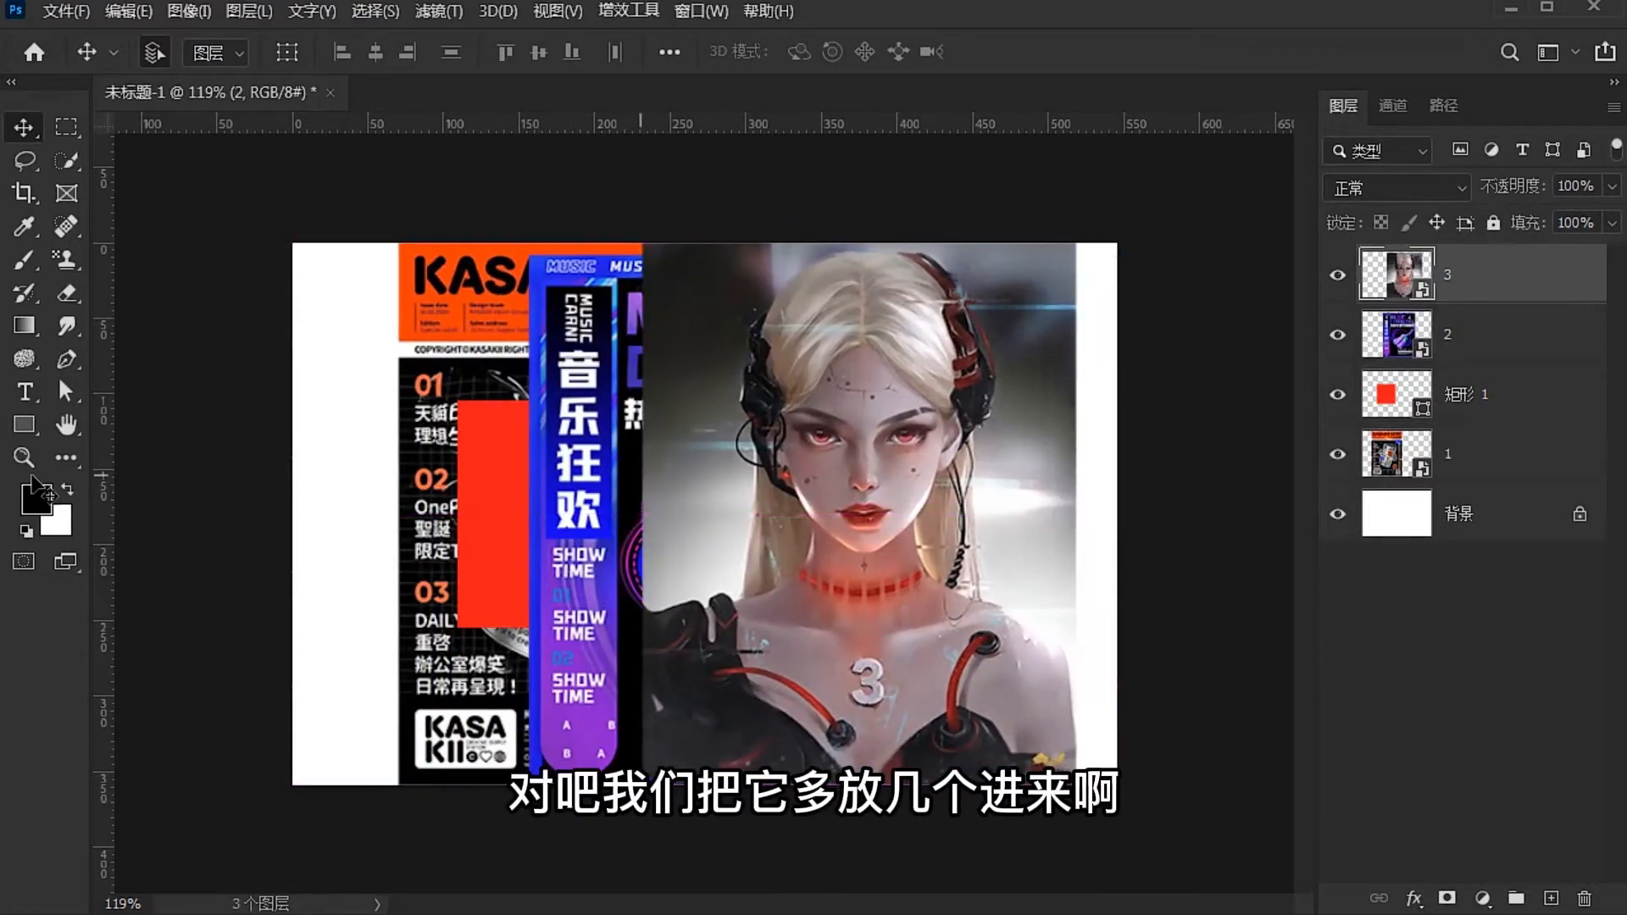
# Place the hooded-jacket figure image on top and align it with the canvas's right edge
pyautogui.moveTo(34, 492); pyautogui.dragTo(914, 480)
pyautogui.moveTo(567, 356); pyautogui.dragTo(826, 356)
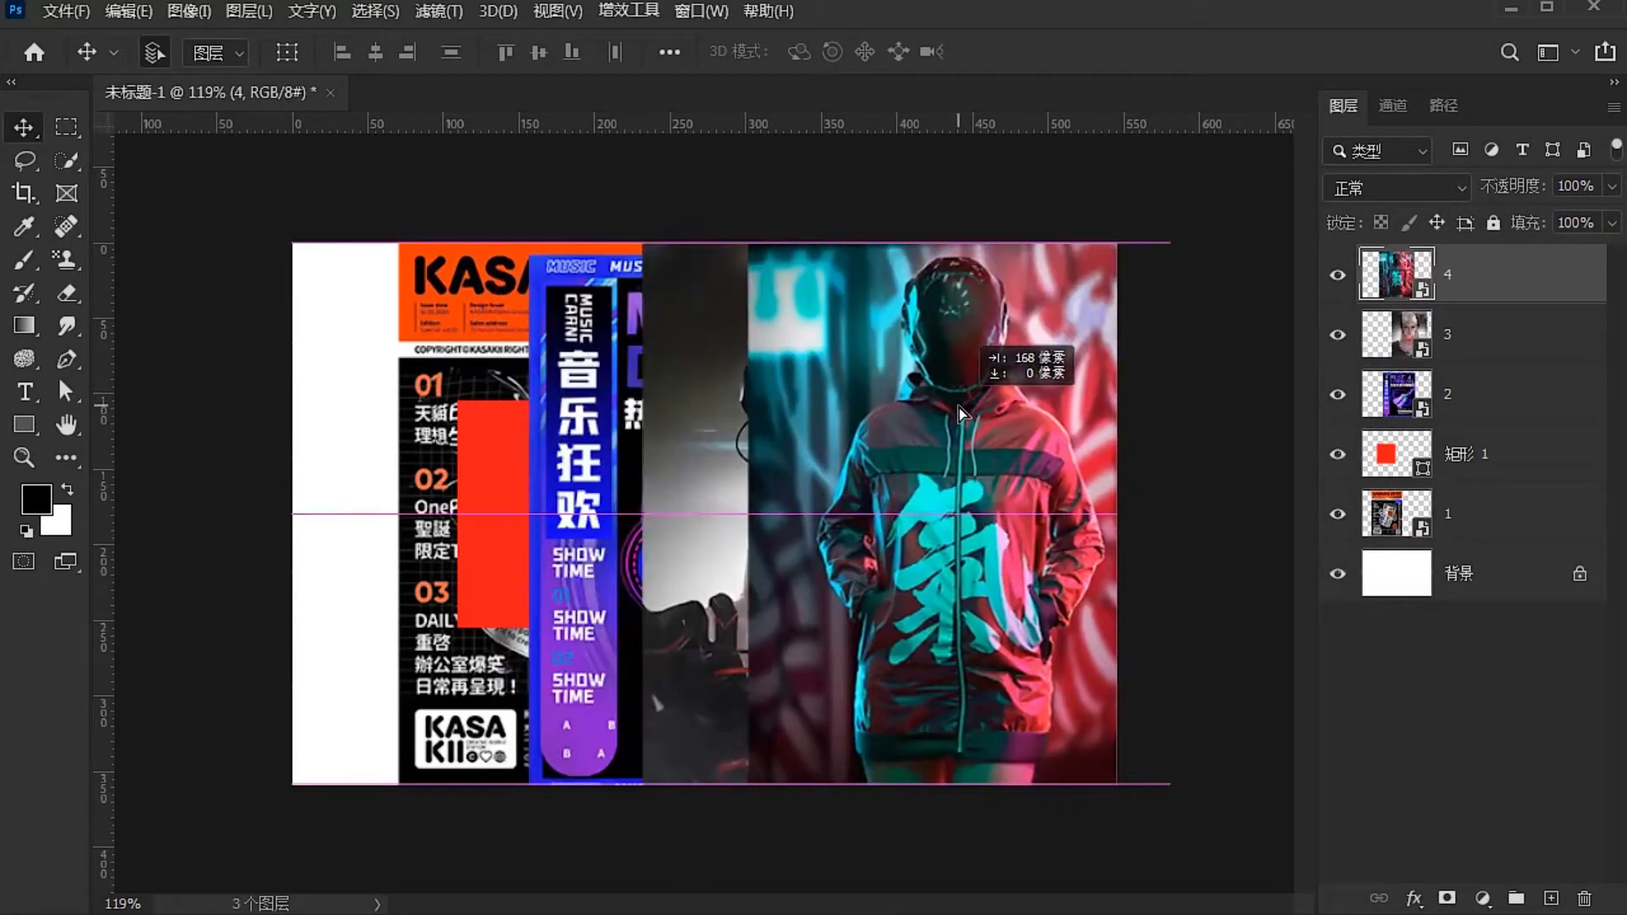
pyautogui.press('Return')
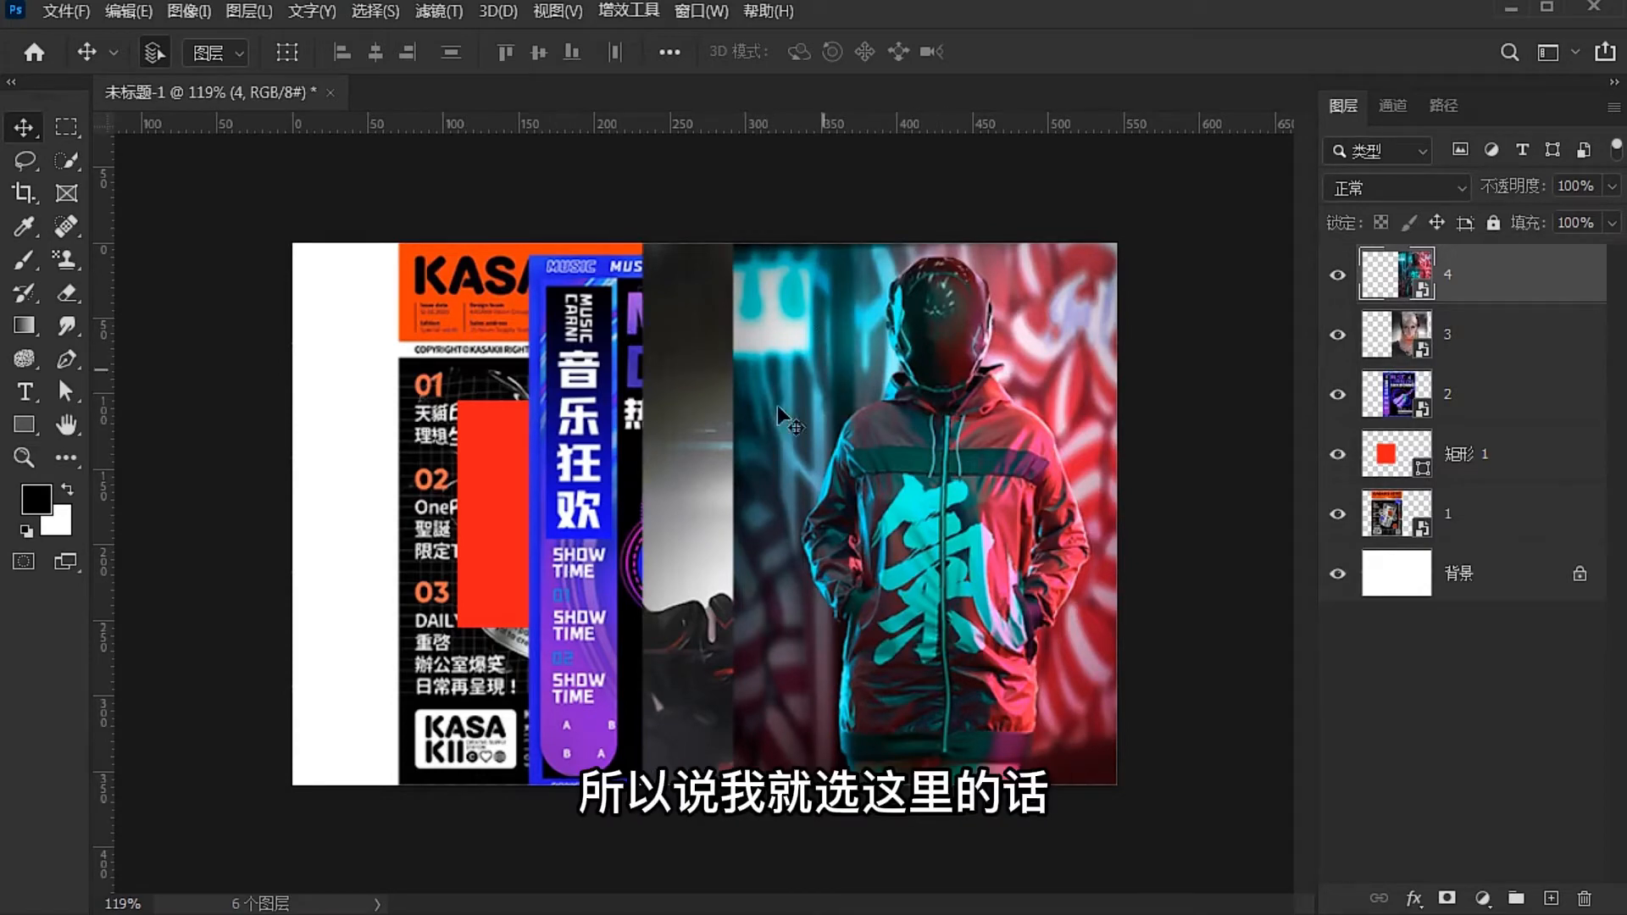
# Select layer 3, the portrait behind the hooded figure, and toggle its visibility to identify it on the canvas, leaving it shown
pyautogui.moveTo(779, 313)
pyautogui.mouseDown()
pyautogui.moveTo(634, 319)
pyautogui.moveTo(789, 329)
pyautogui.mouseUp()
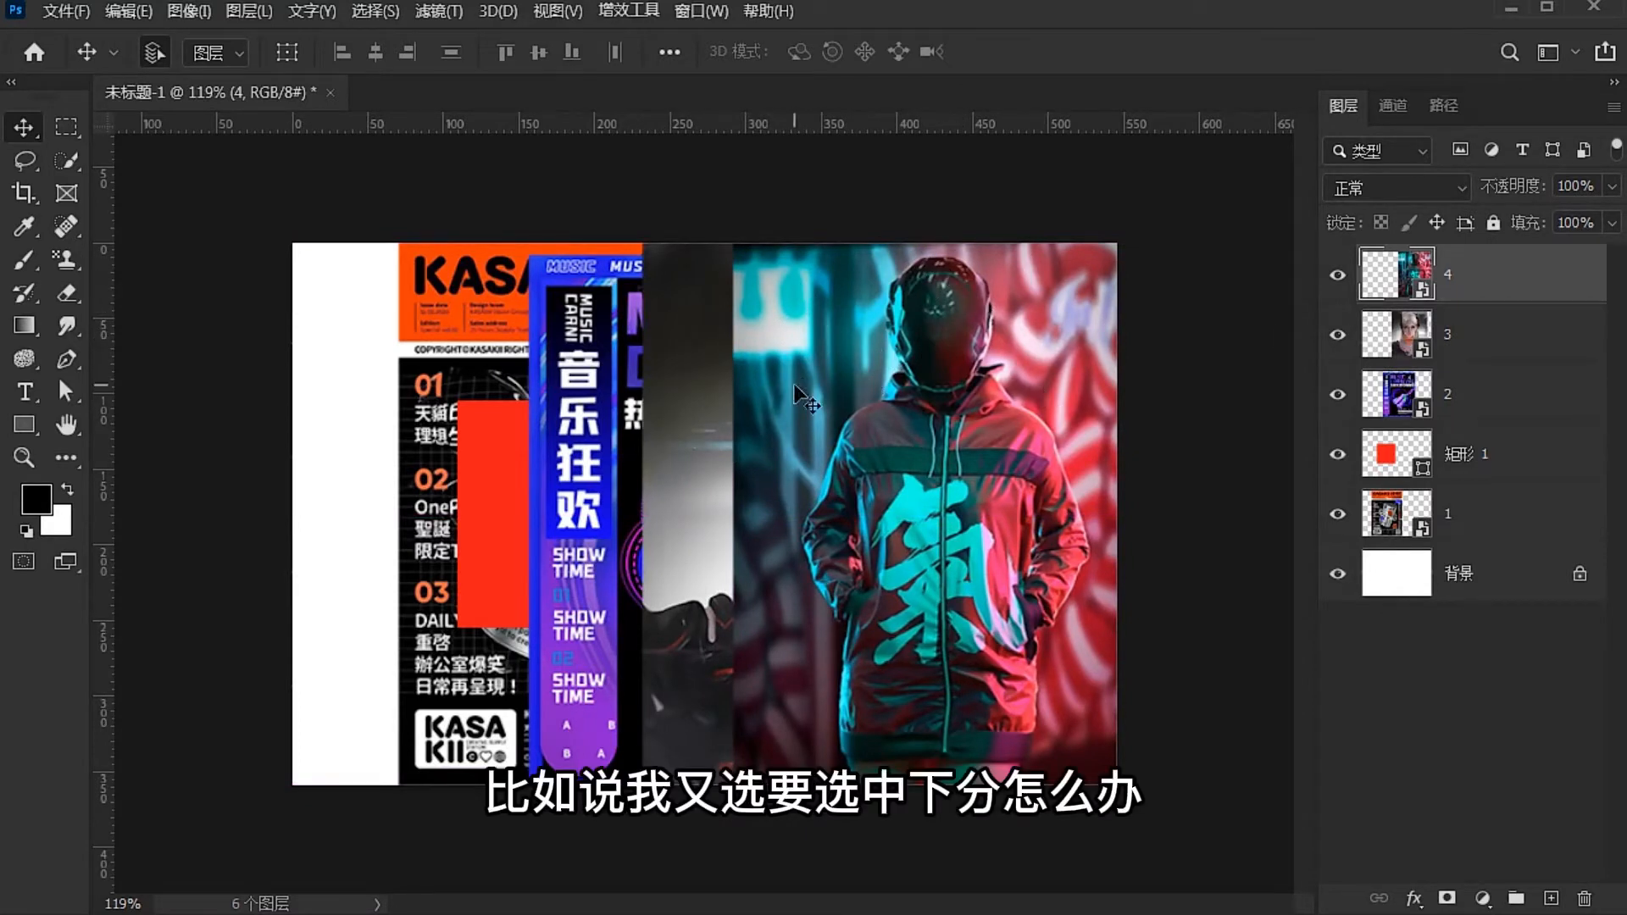
pyautogui.click(1337, 335)
pyautogui.click(1337, 335)
pyautogui.click(1480, 343)
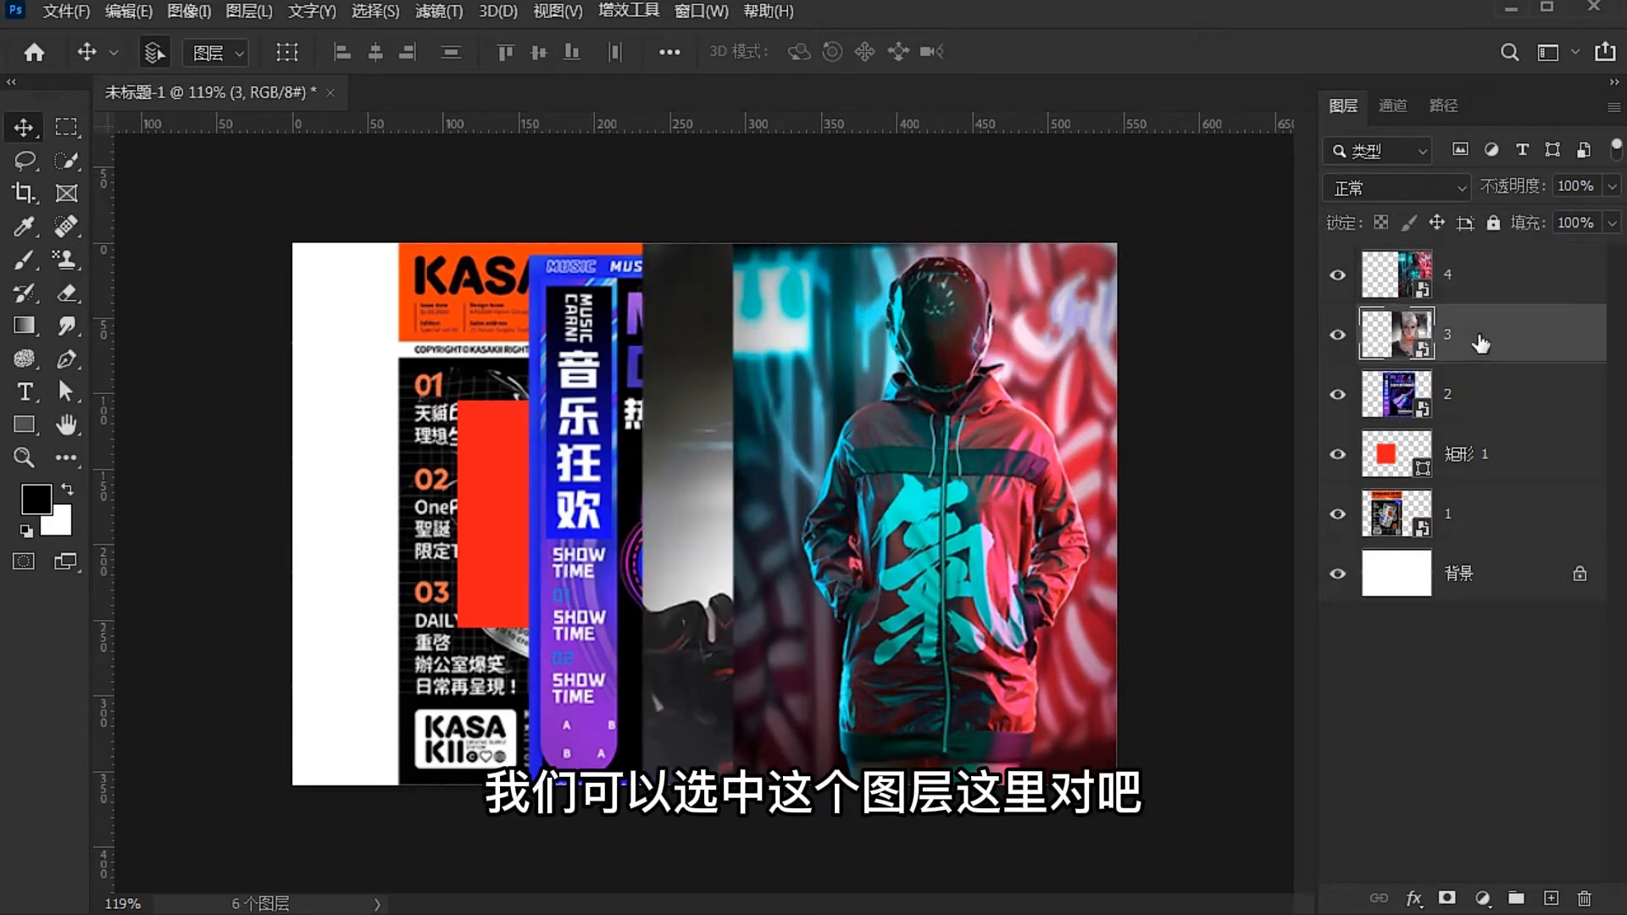
pyautogui.click(1337, 335)
pyautogui.click(1337, 335)
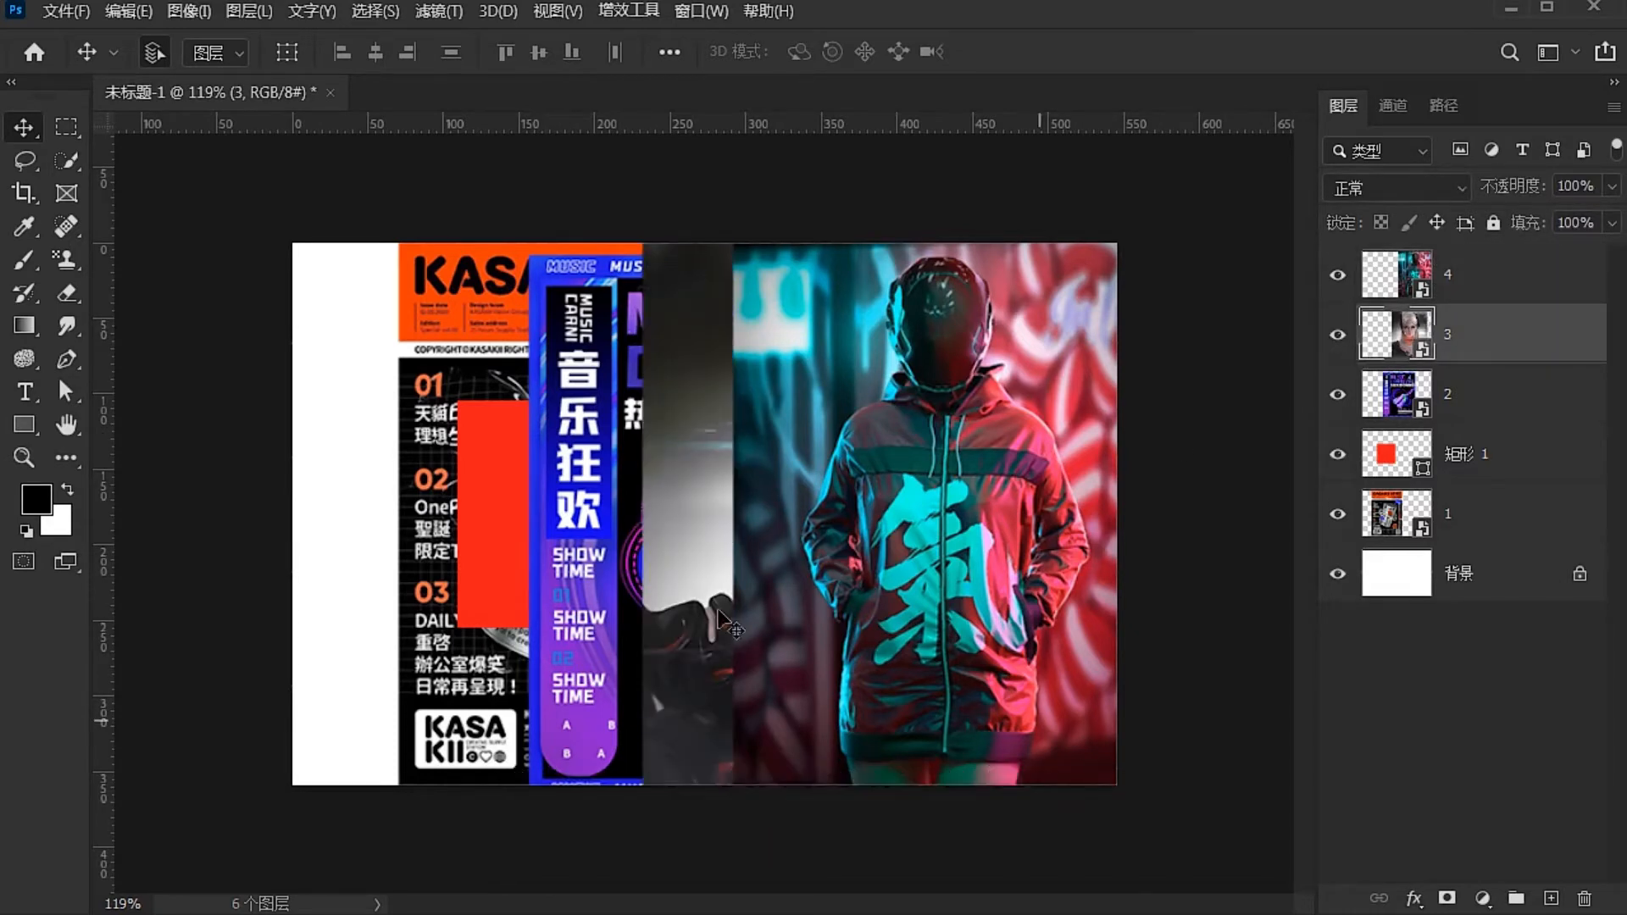
# Try to move the portrait where the hooded figure covers it, and reselect layer 3 and toggle its visibility, leaving it shown
pyautogui.moveTo(816, 449); pyautogui.dragTo(757, 447)
pyautogui.moveTo(829, 501); pyautogui.dragTo(890, 483)
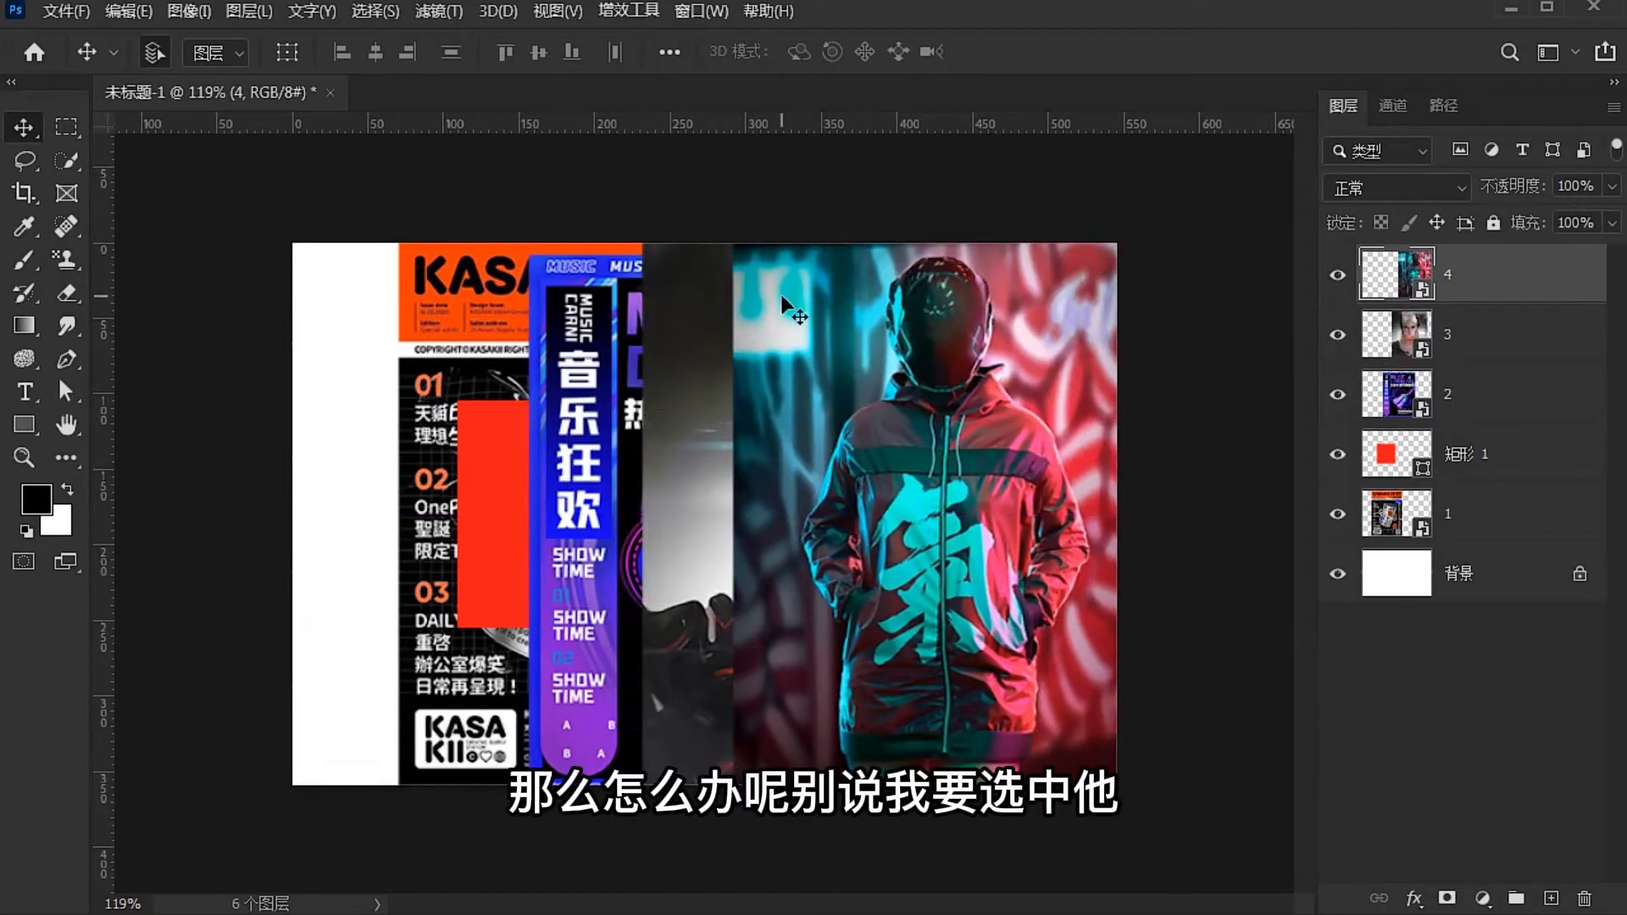
pyautogui.click(1375, 351)
pyautogui.click(1337, 335)
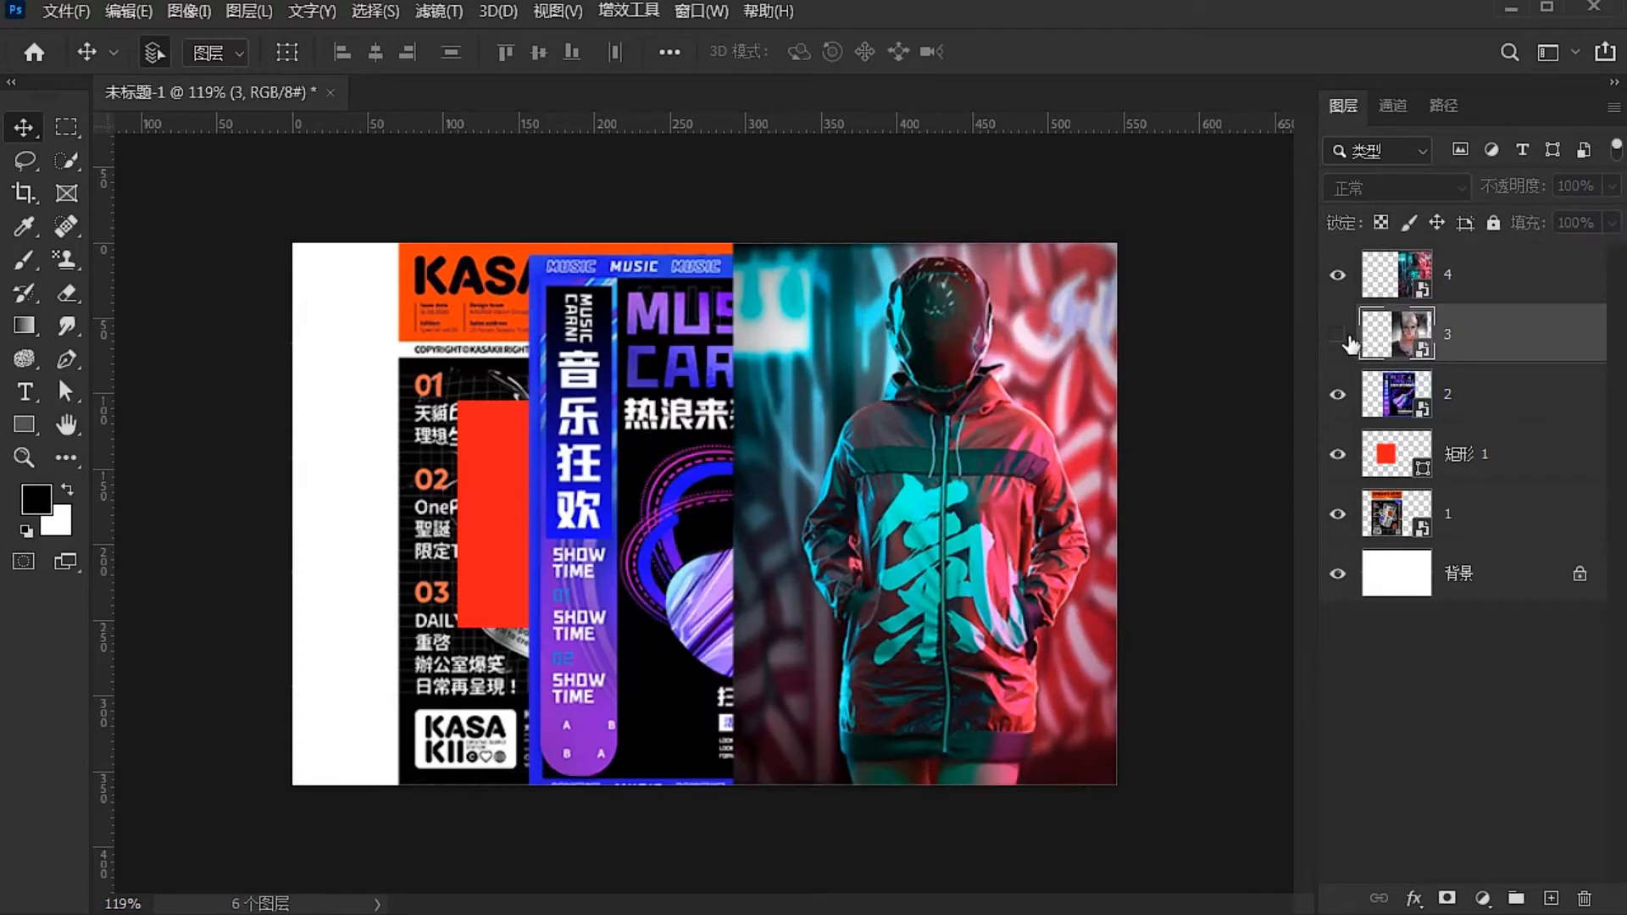
pyautogui.click(1337, 335)
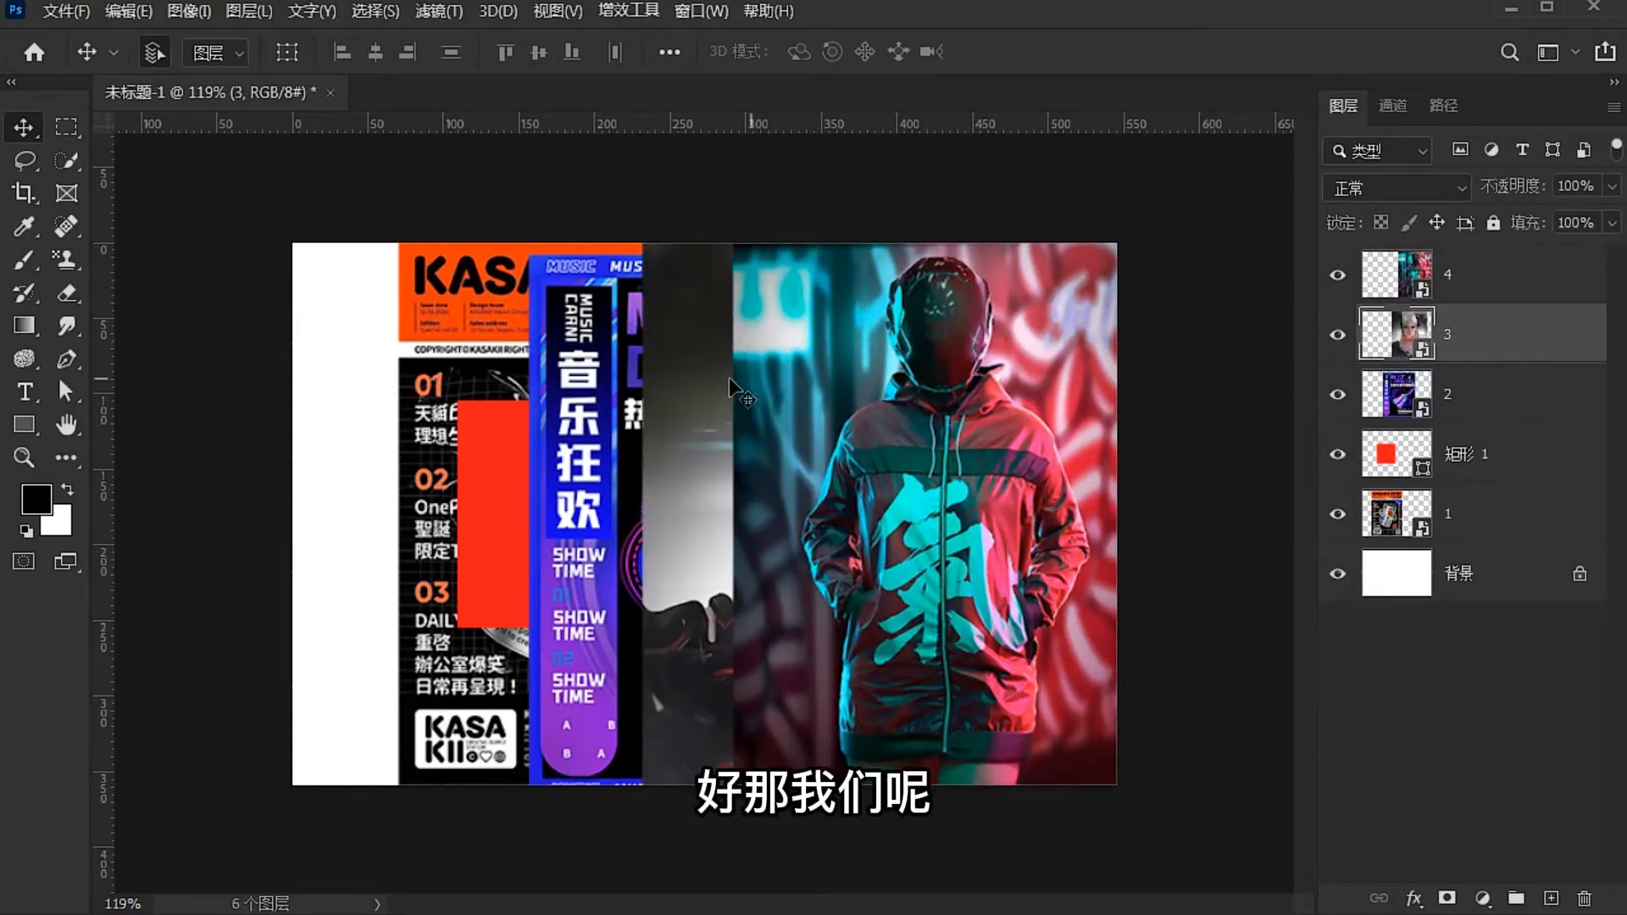
# Switch to Keyboard Test Utility, reset its key highlights, test the left Ctrl key, and minimize the utility
pyautogui.press('ctrl')
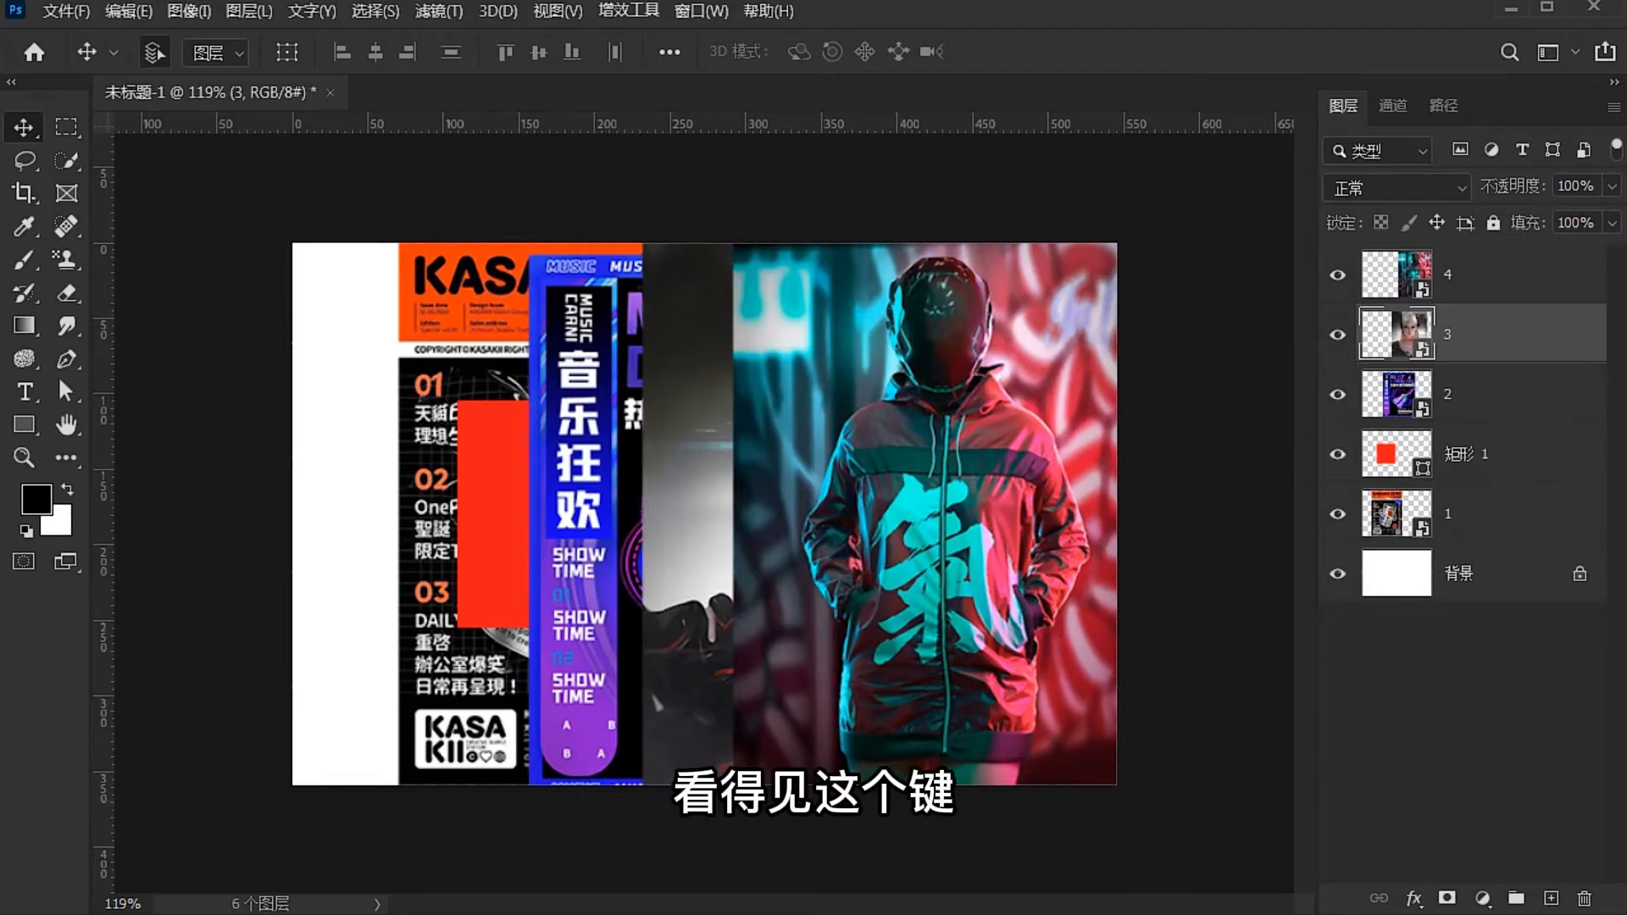
pyautogui.click(890, 913)
pyautogui.click(1158, 783)
pyautogui.press('ctrl')
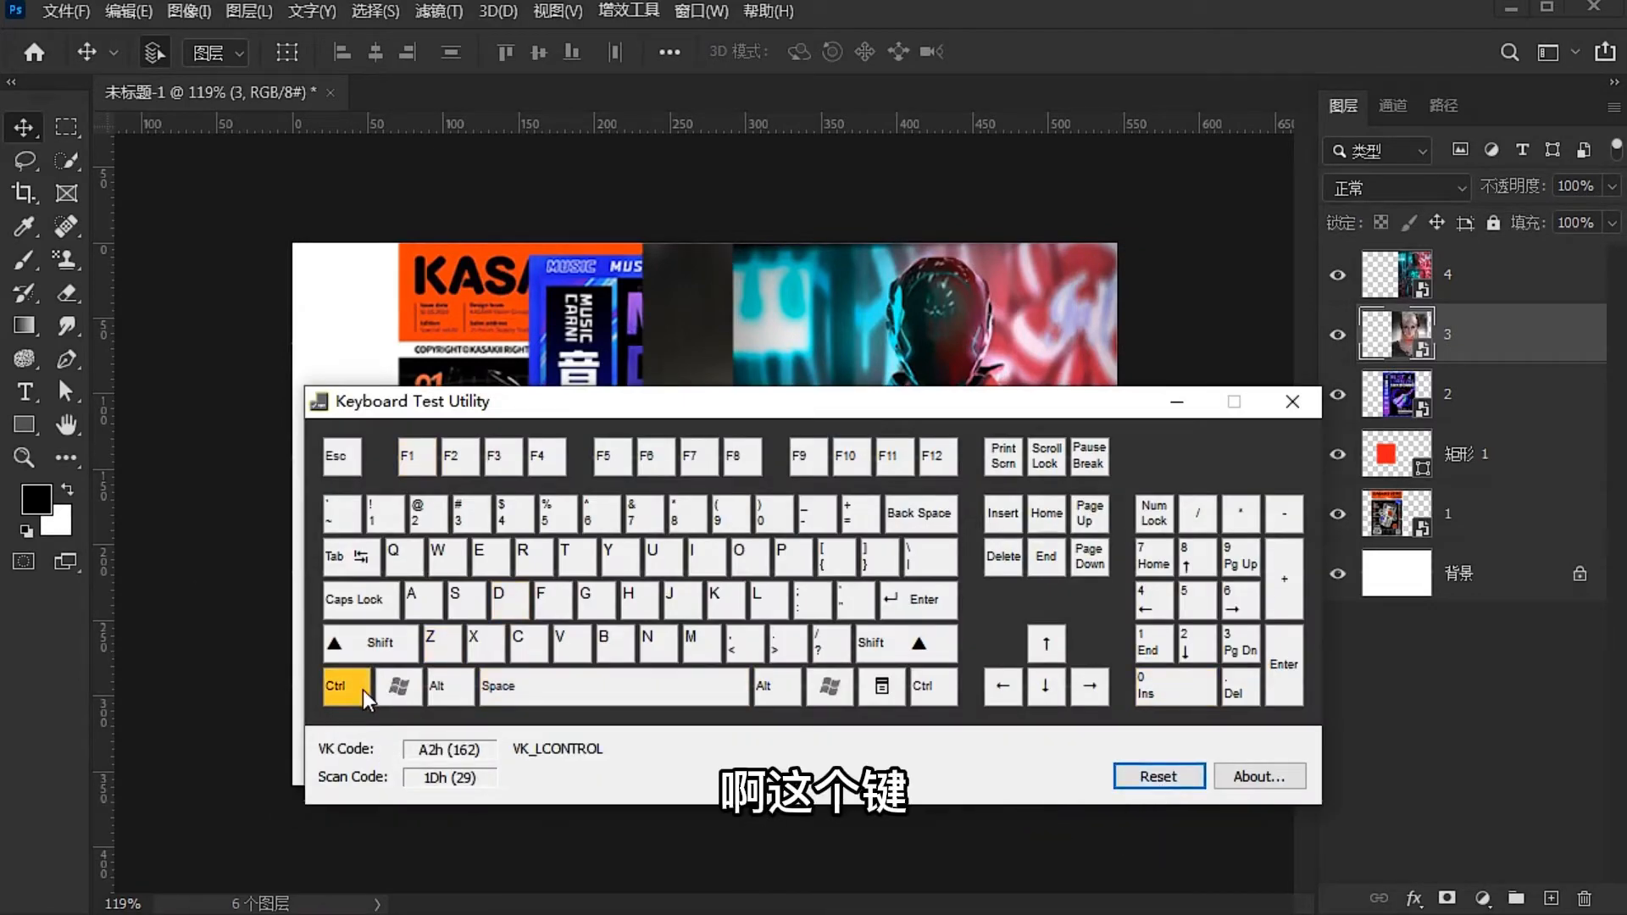
pyautogui.click(1175, 403)
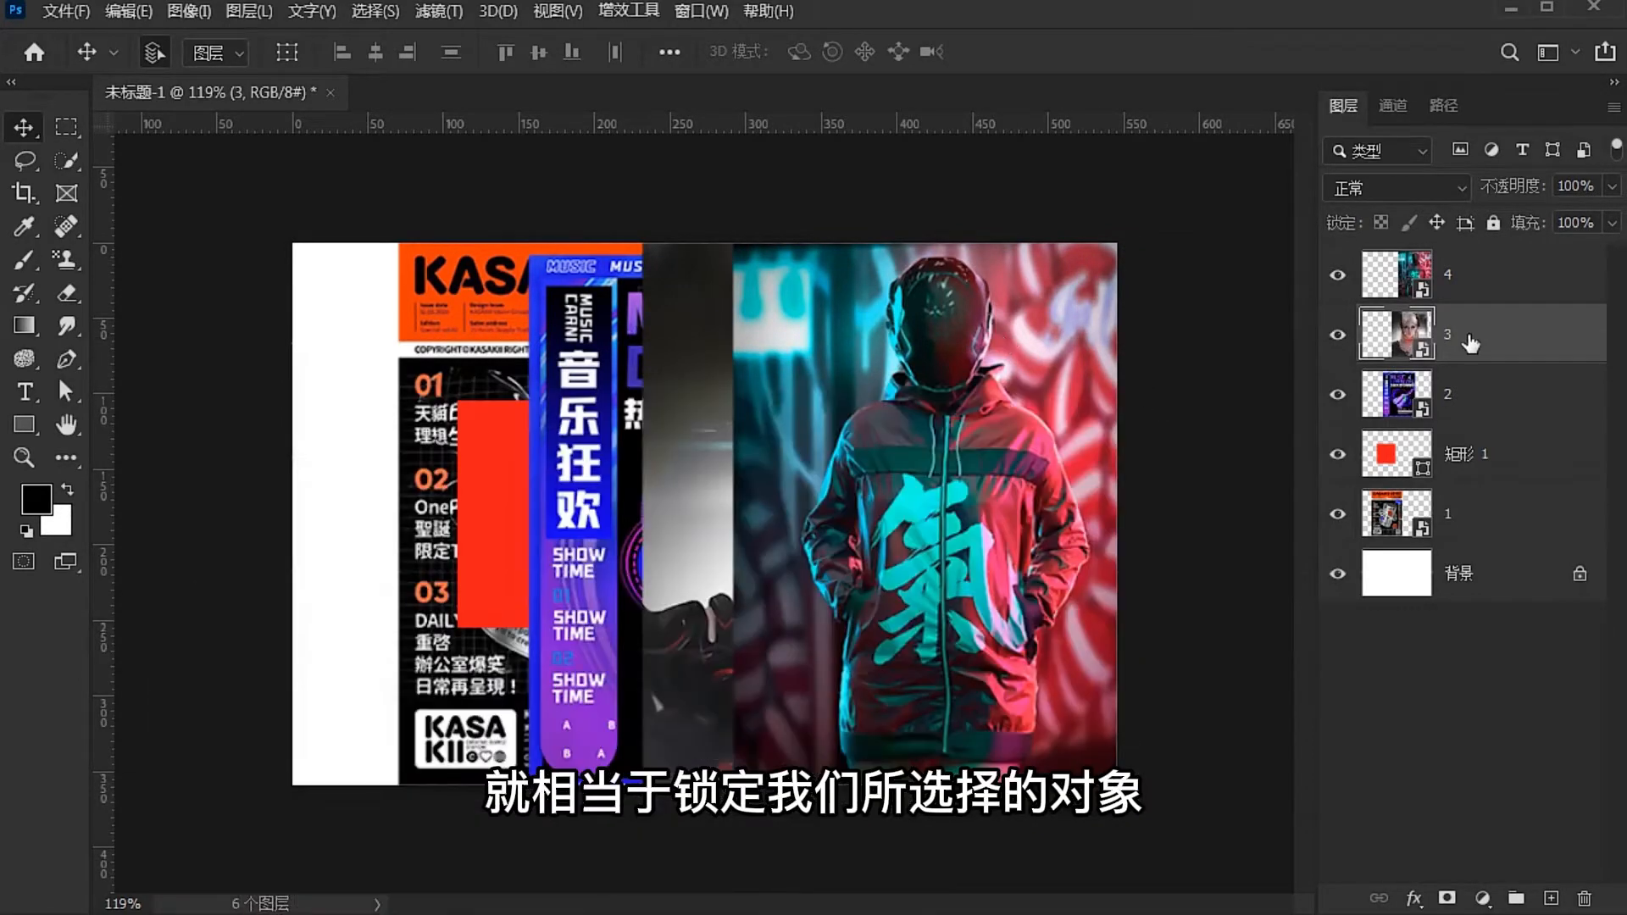
# Temporarily override auto-select and move layer 3's portrait beneath the hooded figure, leaving it slightly farther left
pyautogui.press('ctrl')
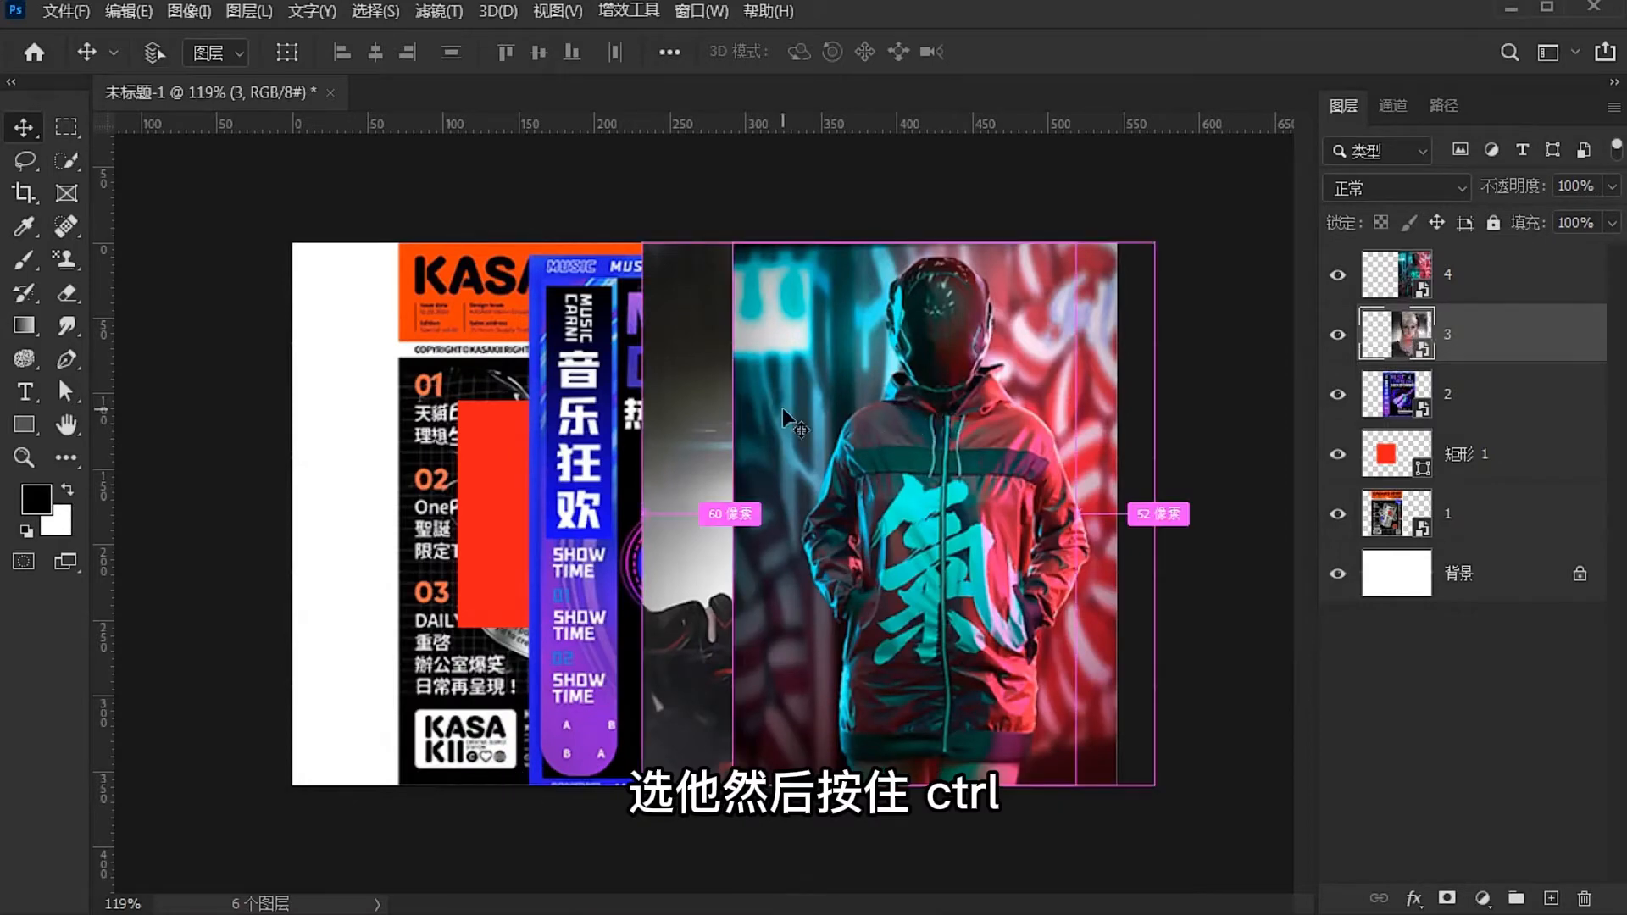
pyautogui.moveTo(793, 404); pyautogui.dragTo(1127, 324)
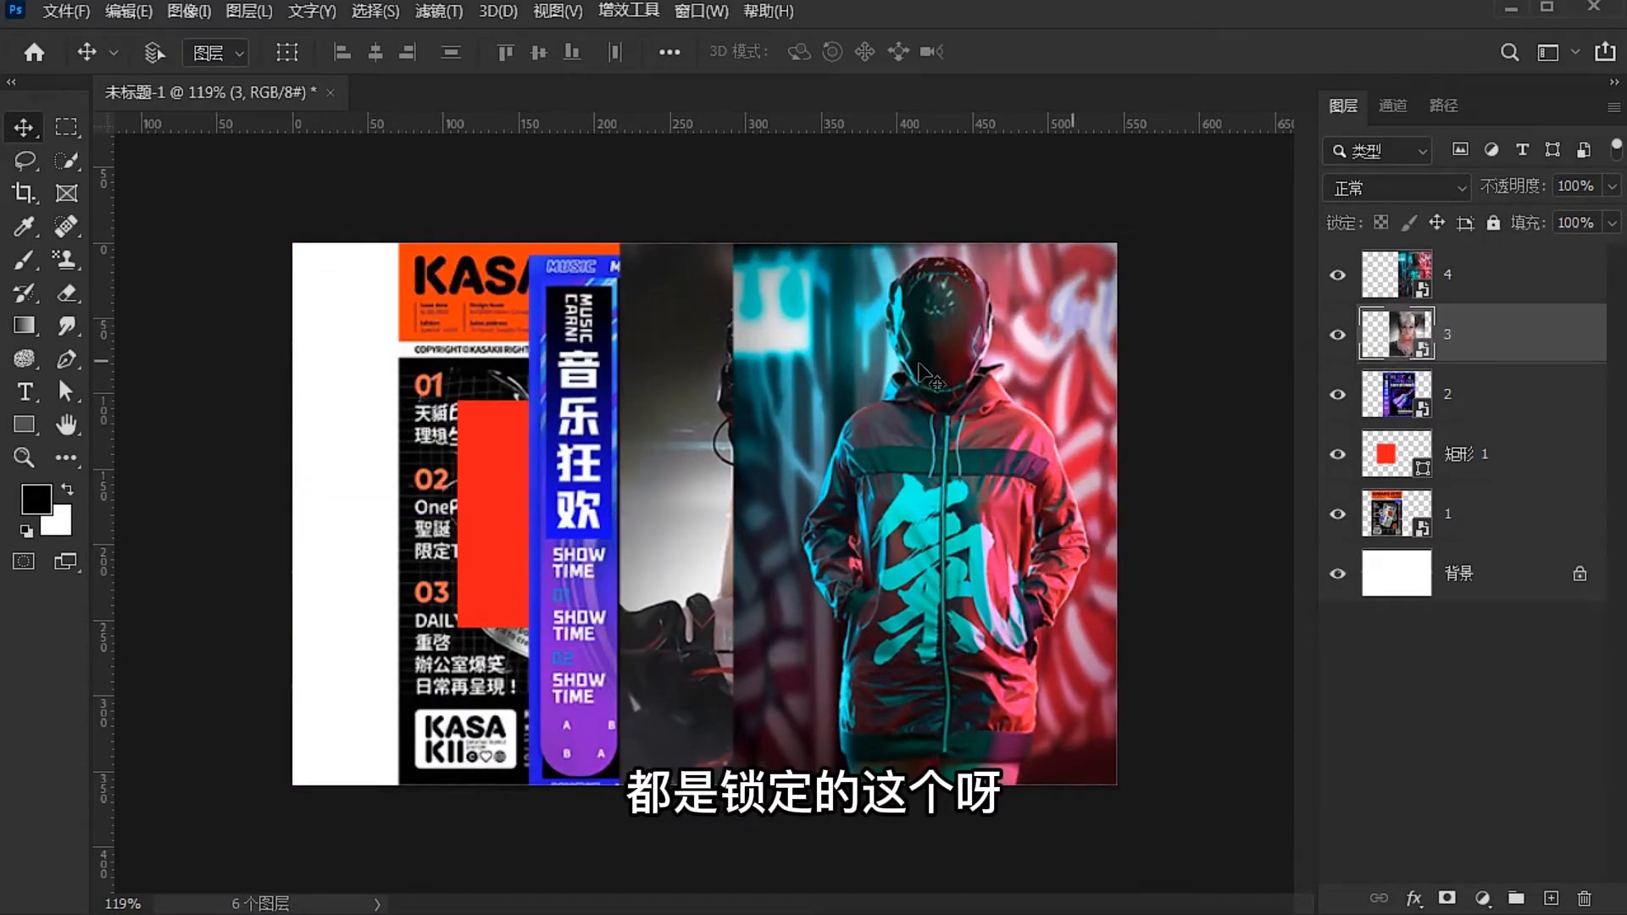
pyautogui.moveTo(615, 343)
pyautogui.mouseDown()
pyautogui.moveTo(287, 348)
pyautogui.moveTo(606, 349)
pyautogui.moveTo(616, 365)
pyautogui.mouseUp()
pyautogui.moveTo(617, 365); pyautogui.dragTo(617, 365)
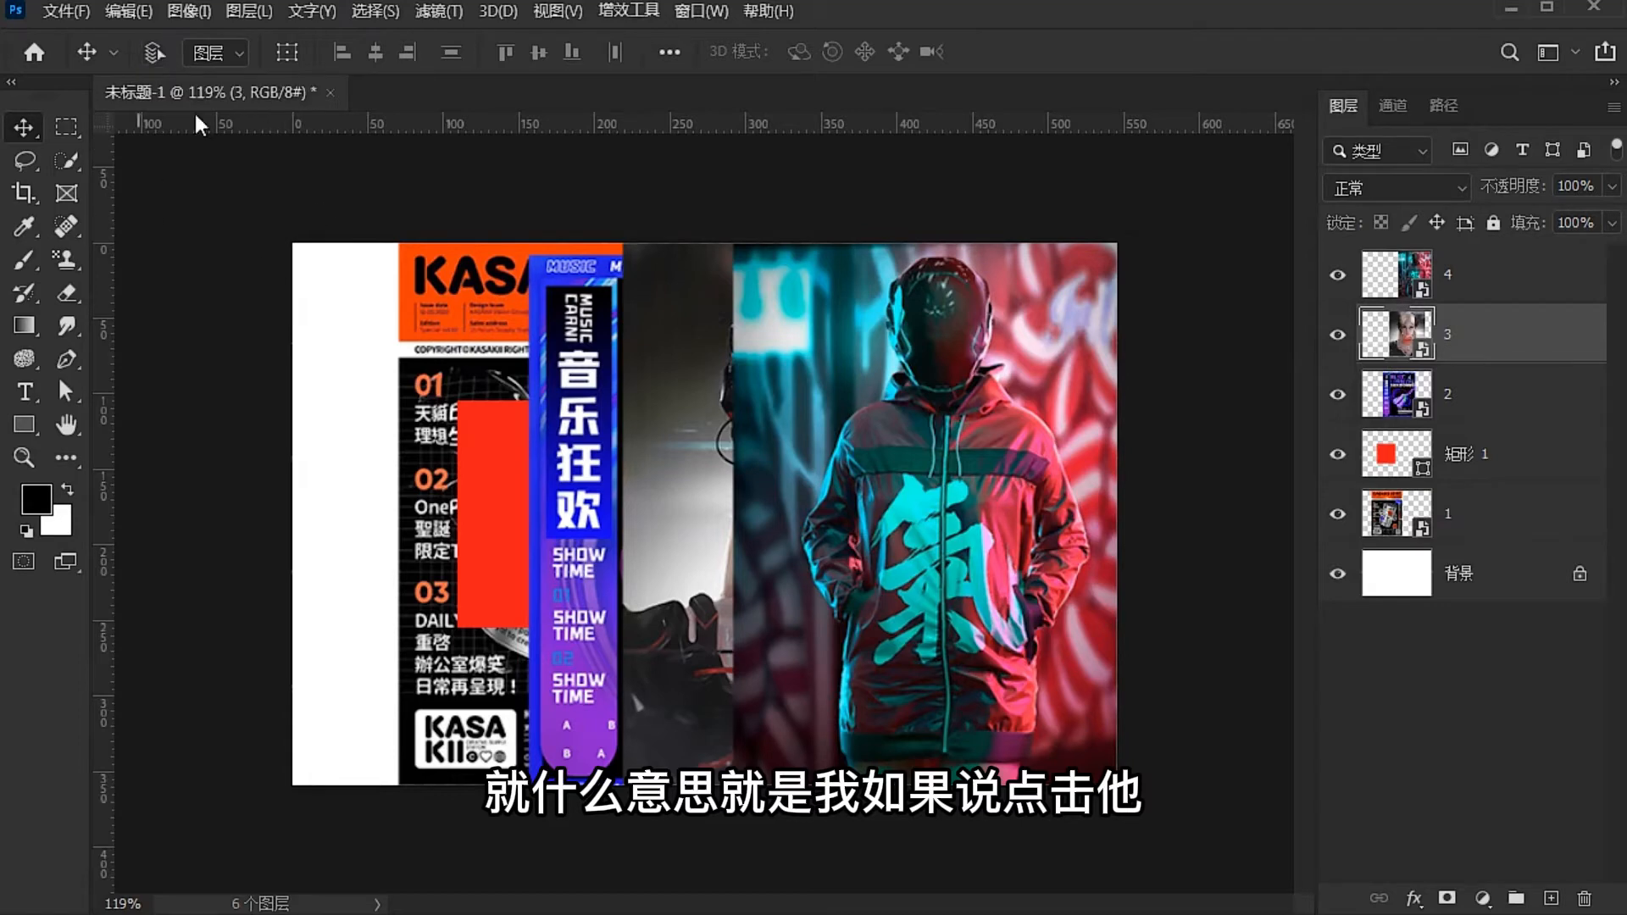
pyautogui.moveTo(762, 405)
pyautogui.mouseDown()
pyautogui.moveTo(737, 421)
pyautogui.moveTo(447, 419)
pyautogui.moveTo(764, 405)
pyautogui.mouseUp()
# With auto-select off, move layer 4's hooded figure toward the canvas center and layer 2's music poster left over the KASAKII poster
pyautogui.click(1493, 273)
pyautogui.moveTo(627, 424); pyautogui.dragTo(347, 502)
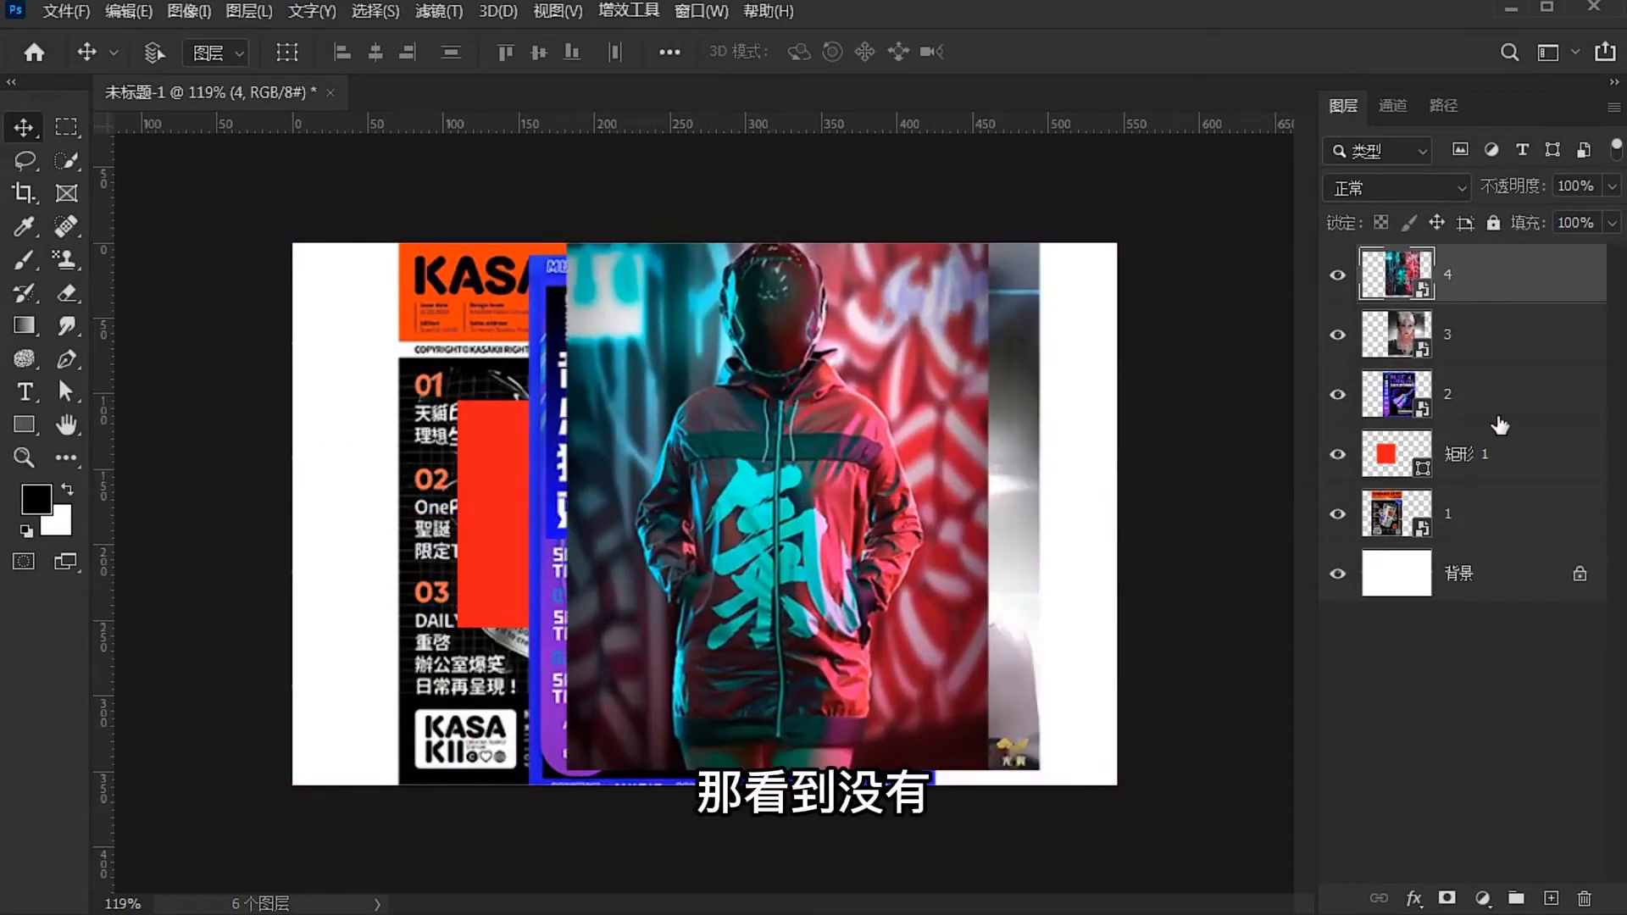
pyautogui.click(1396, 394)
pyautogui.moveTo(543, 492); pyautogui.dragTo(386, 490)
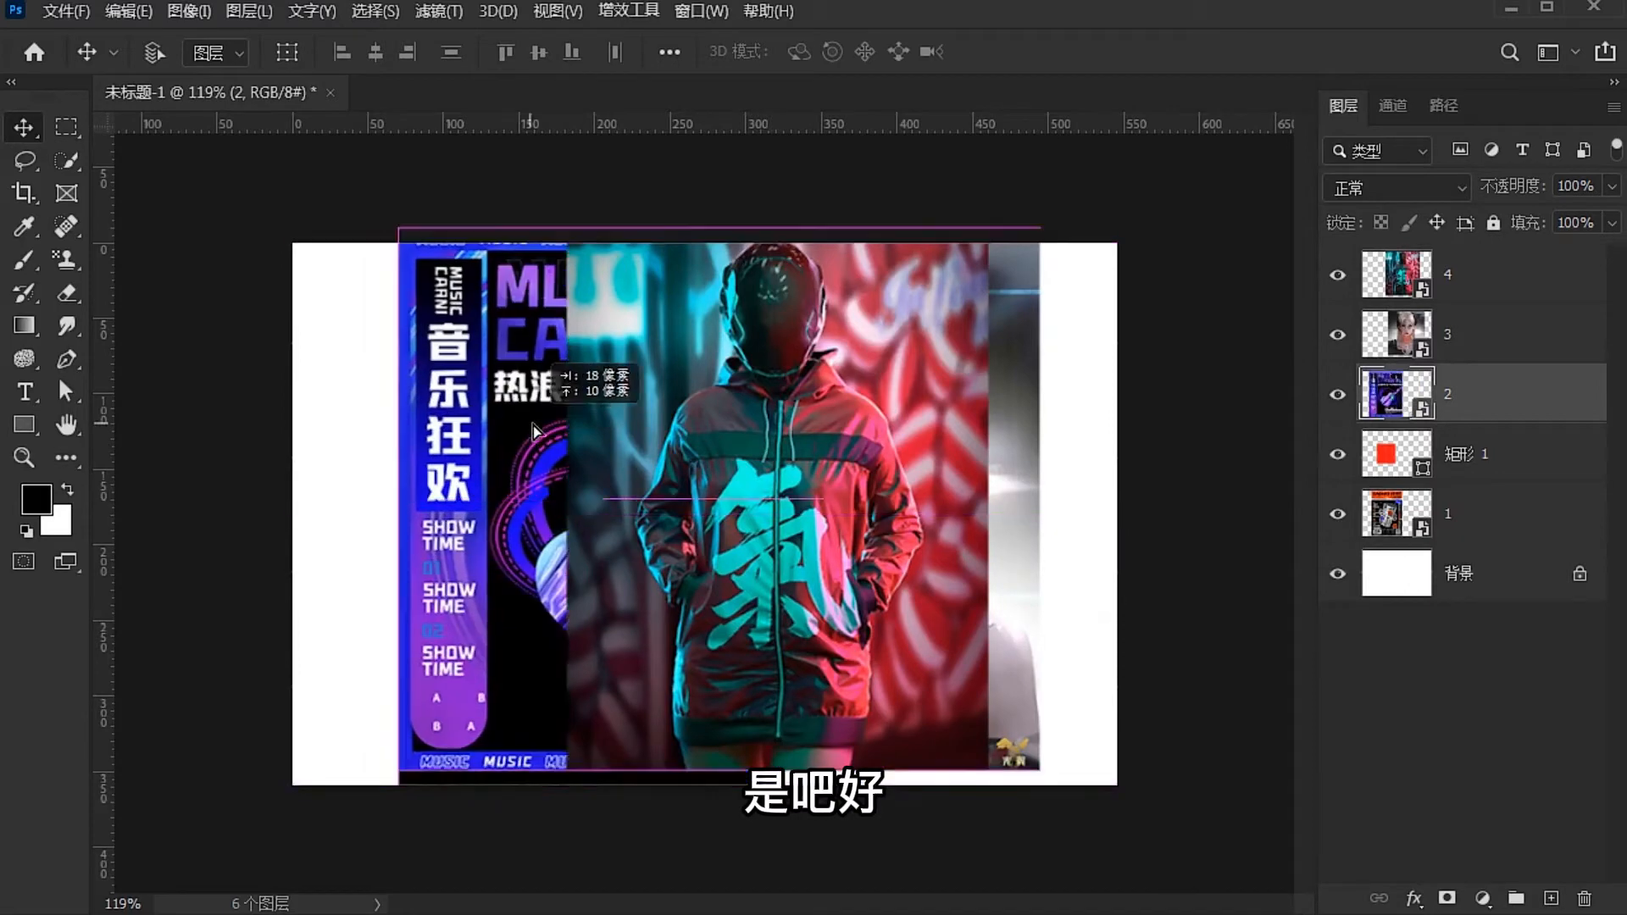
# Turn on auto-select and reposition the hooded figure, portrait and music poster directly on the canvas, leaving the music poster over the KASAKII poster
pyautogui.click(154, 54)
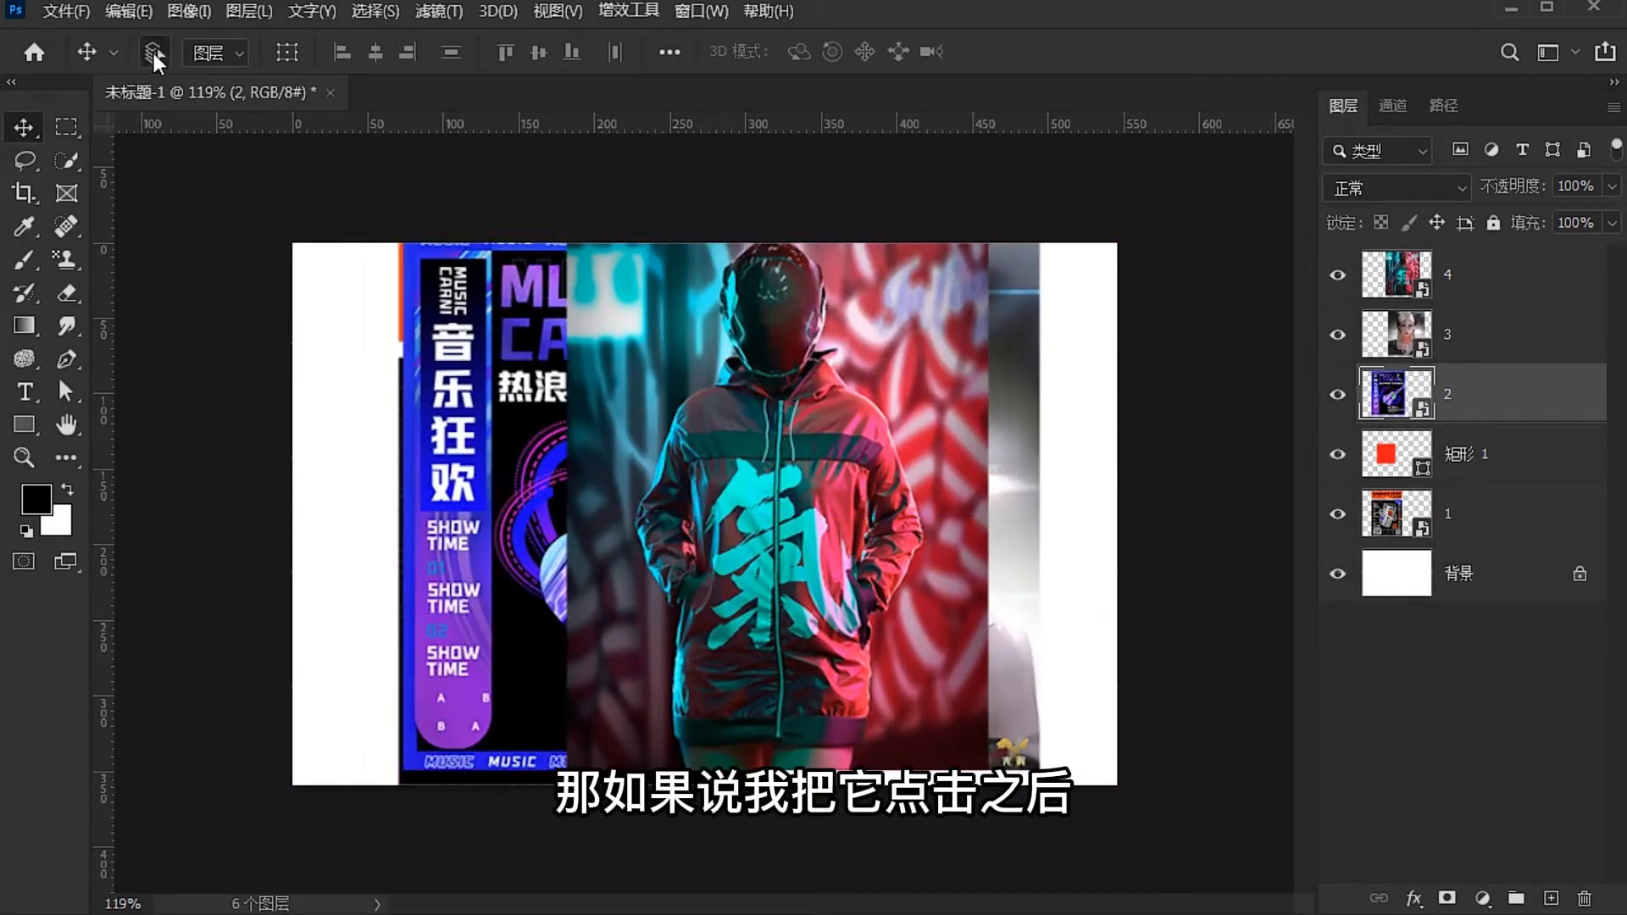
pyautogui.moveTo(744, 360); pyautogui.dragTo(894, 374)
pyautogui.moveTo(575, 390); pyautogui.dragTo(649, 430)
pyautogui.moveTo(519, 374); pyautogui.dragTo(441, 354)
pyautogui.moveTo(694, 394); pyautogui.dragTo(606, 355)
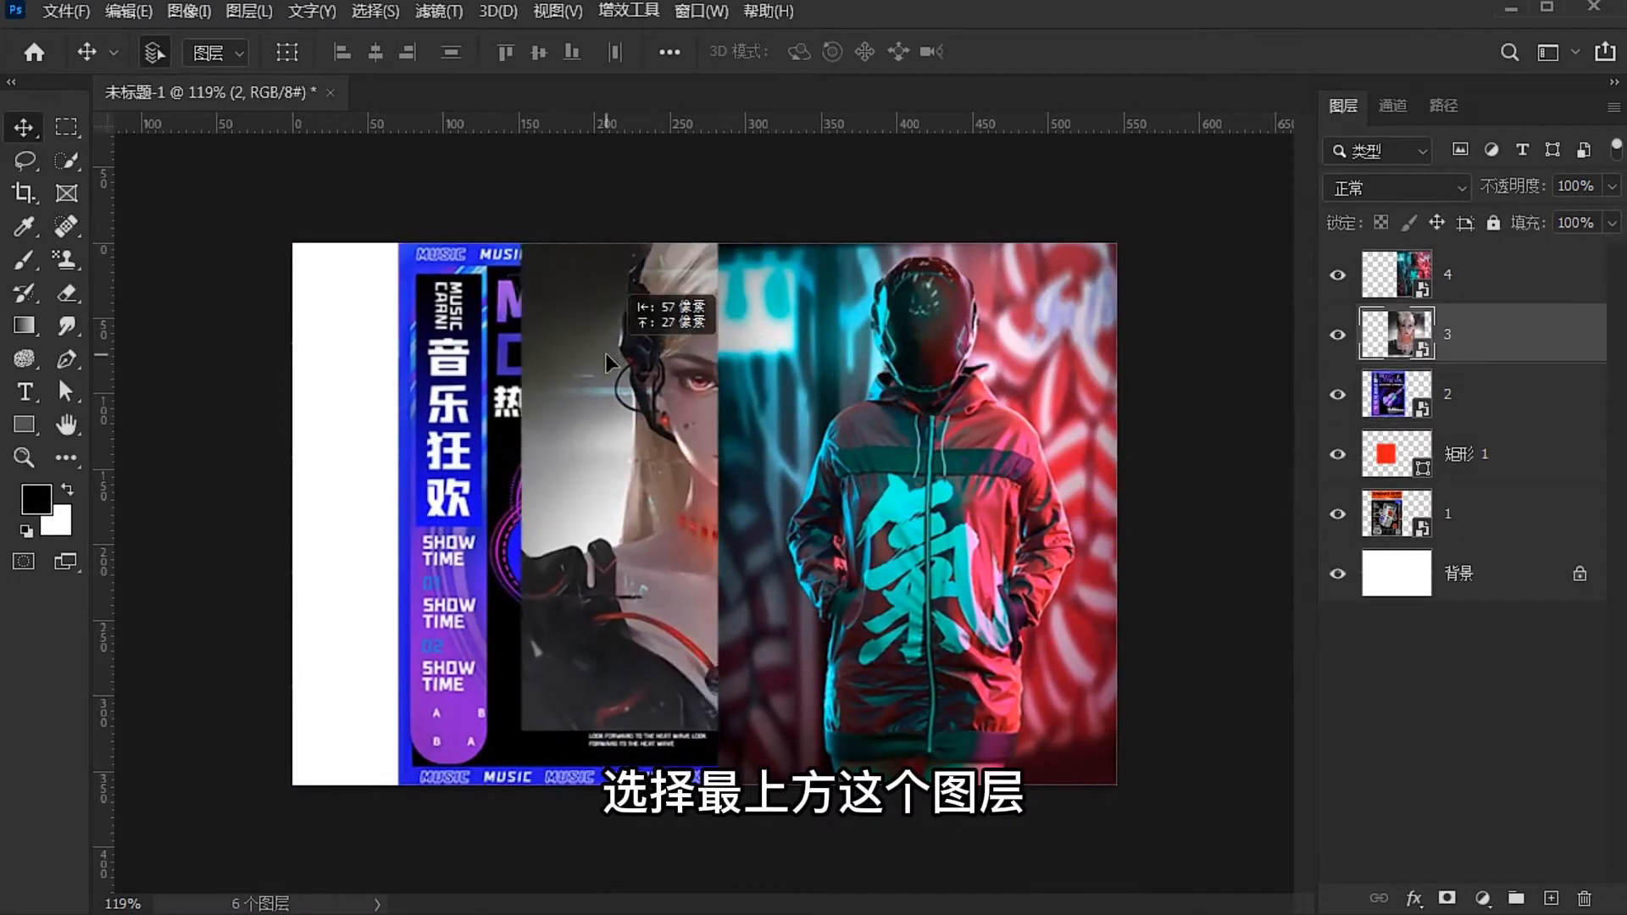
pyautogui.moveTo(864, 374); pyautogui.dragTo(743, 371)
pyautogui.moveTo(476, 369); pyautogui.dragTo(668, 424)
pyautogui.moveTo(552, 409); pyautogui.dragTo(603, 449)
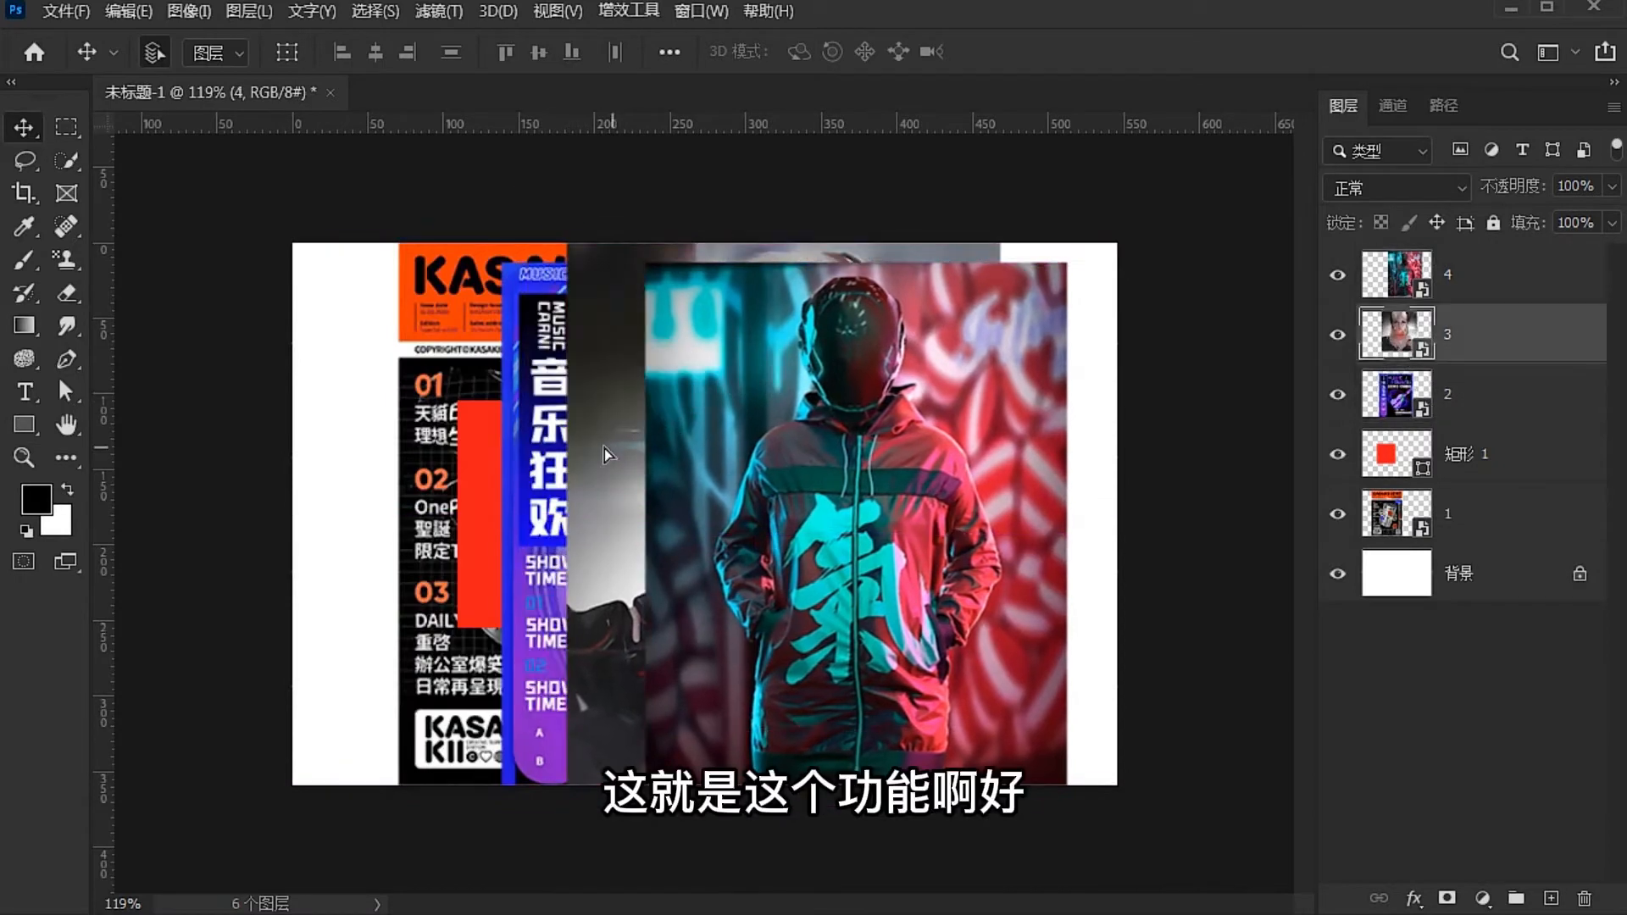
pyautogui.moveTo(547, 380); pyautogui.dragTo(443, 362)
pyautogui.moveTo(612, 434); pyautogui.dragTo(543, 406)
pyautogui.moveTo(740, 404); pyautogui.dragTo(688, 366)
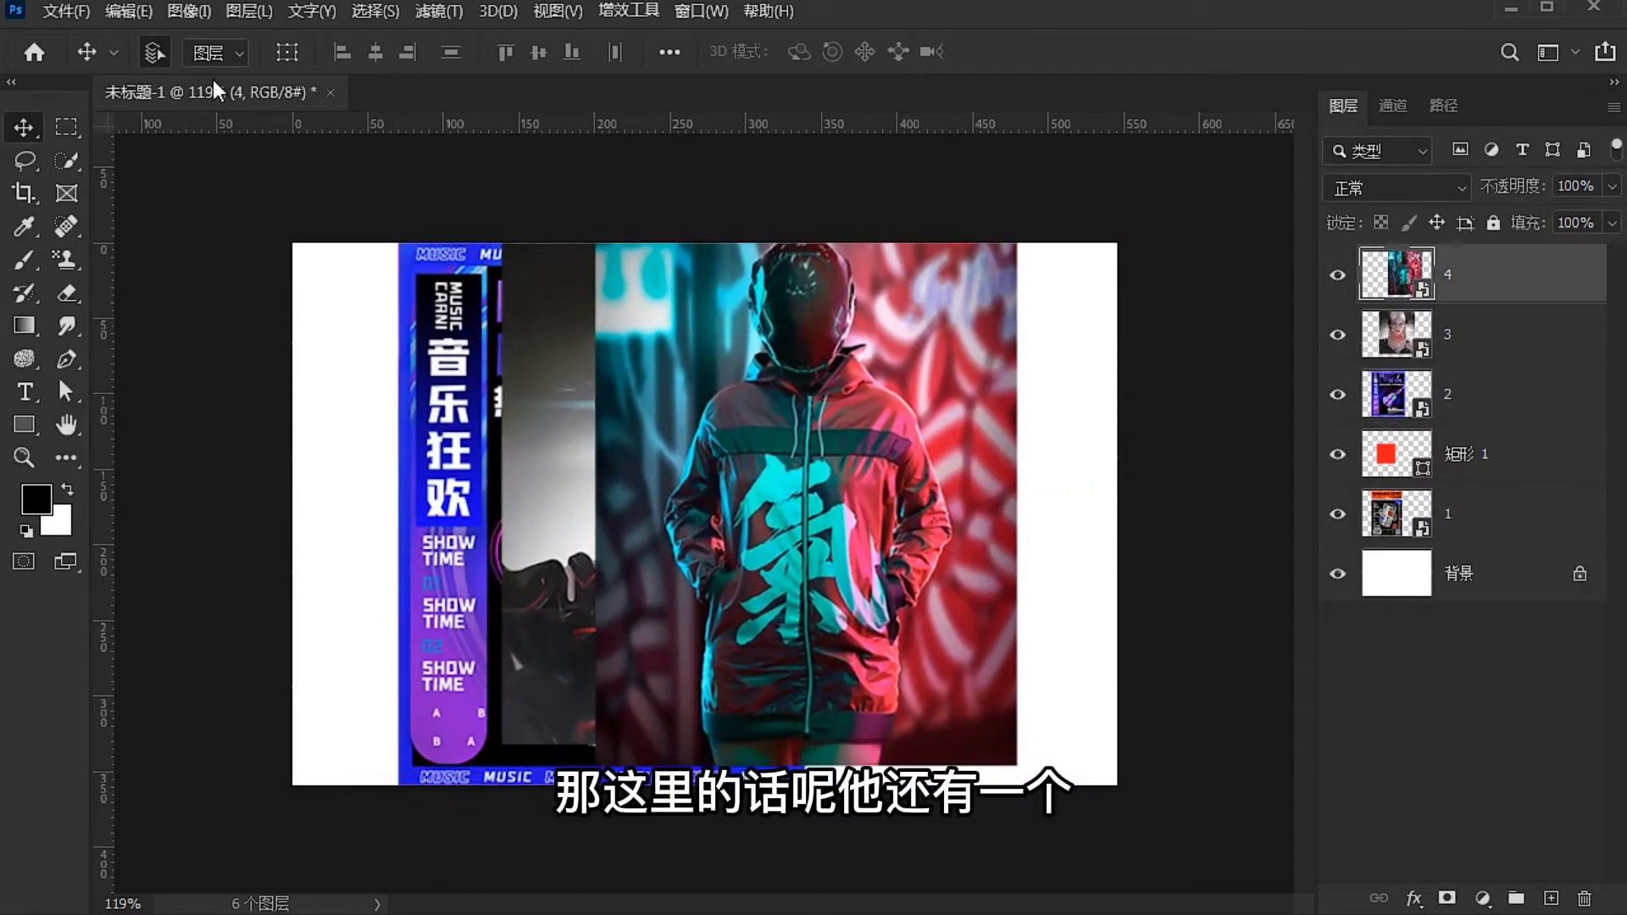
# Set the auto-select target to 组 (Group) and select layers 2 through 4 together
pyautogui.click(193, 56)
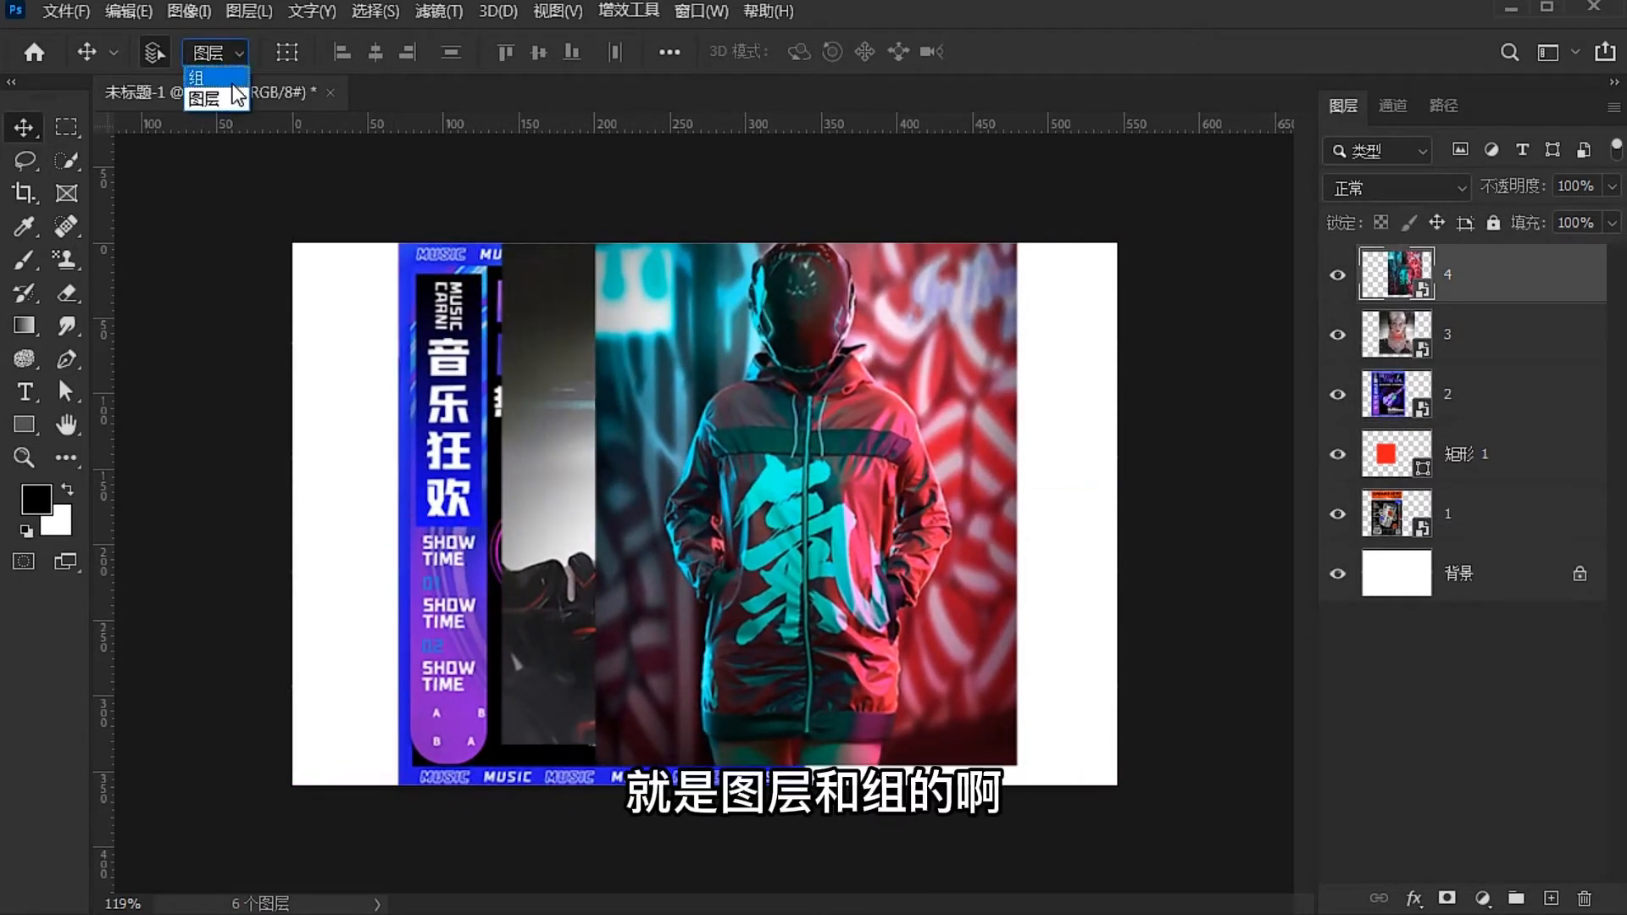
pyautogui.click(202, 77)
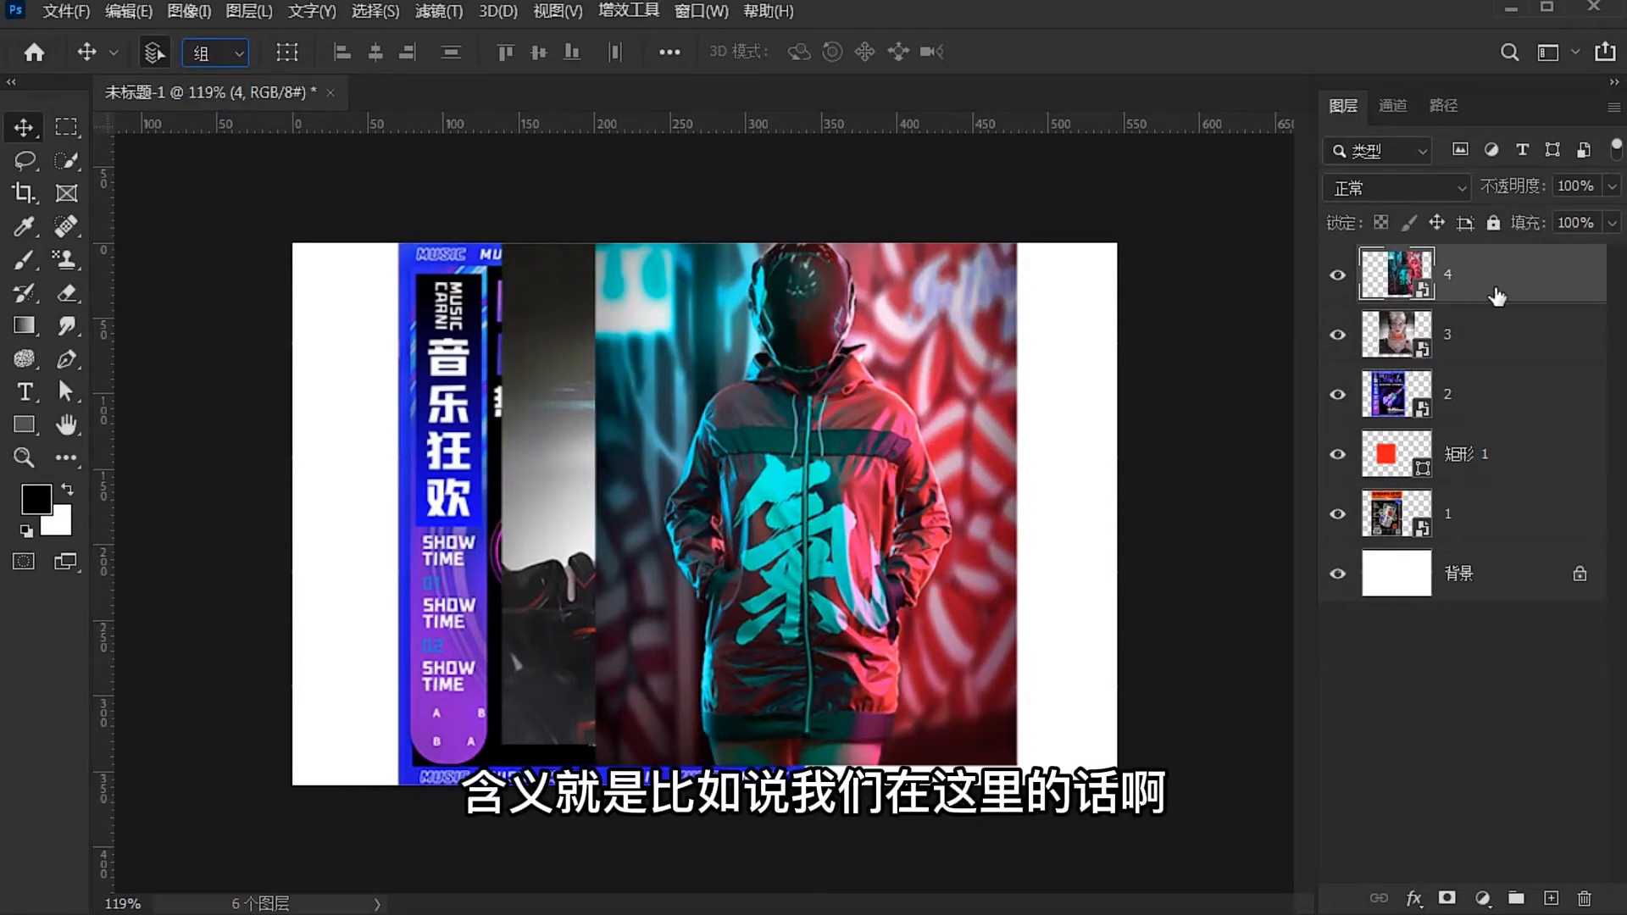
pyautogui.keyDown('shift'); pyautogui.click(1500, 416); pyautogui.keyUp('shift')
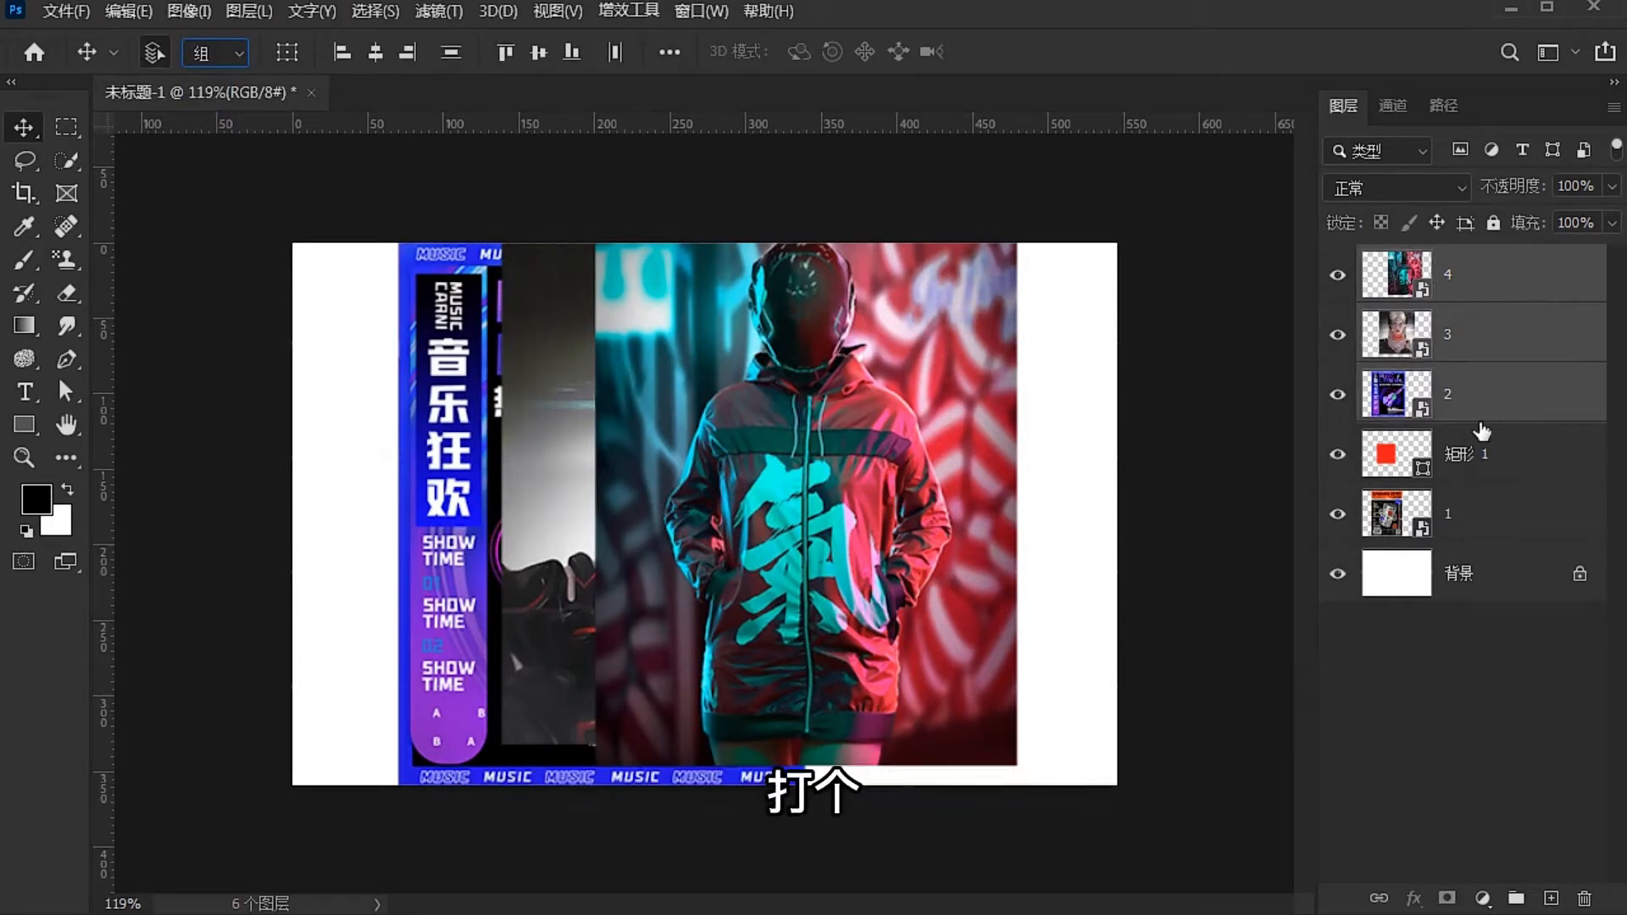
pyautogui.click(1492, 322)
pyautogui.click(1480, 280)
pyautogui.keyDown('shift'); pyautogui.click(1493, 400); pyautogui.keyUp('shift')
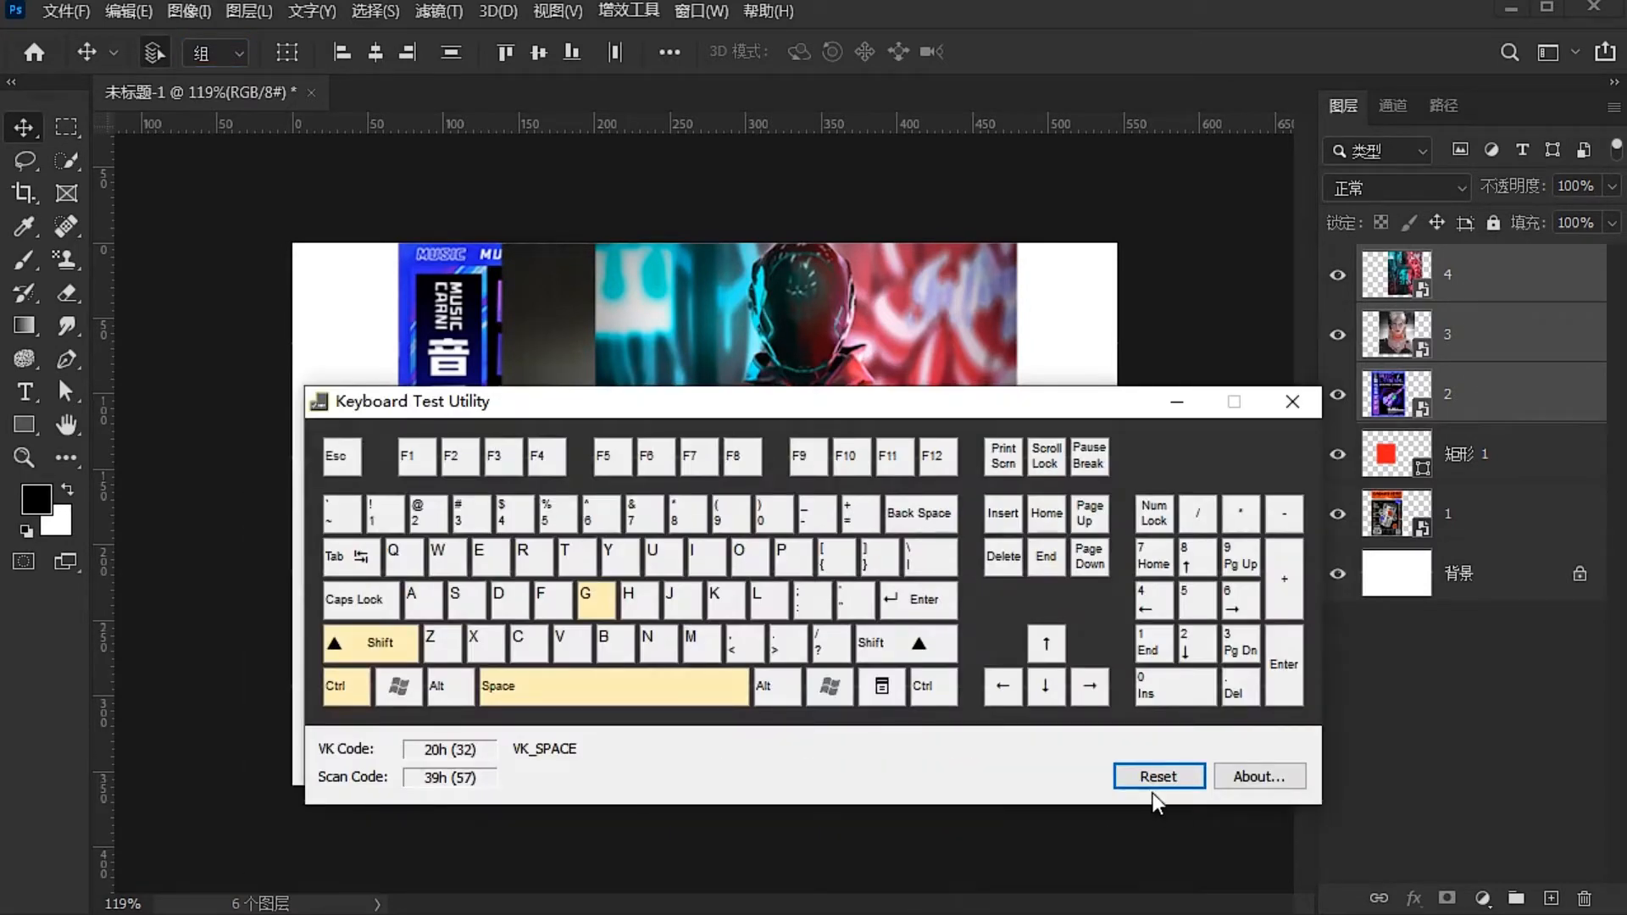
# Group layers 2 through 4, and combine the red rectangle and layer 1 into a second group
pyautogui.click(1487, 391)
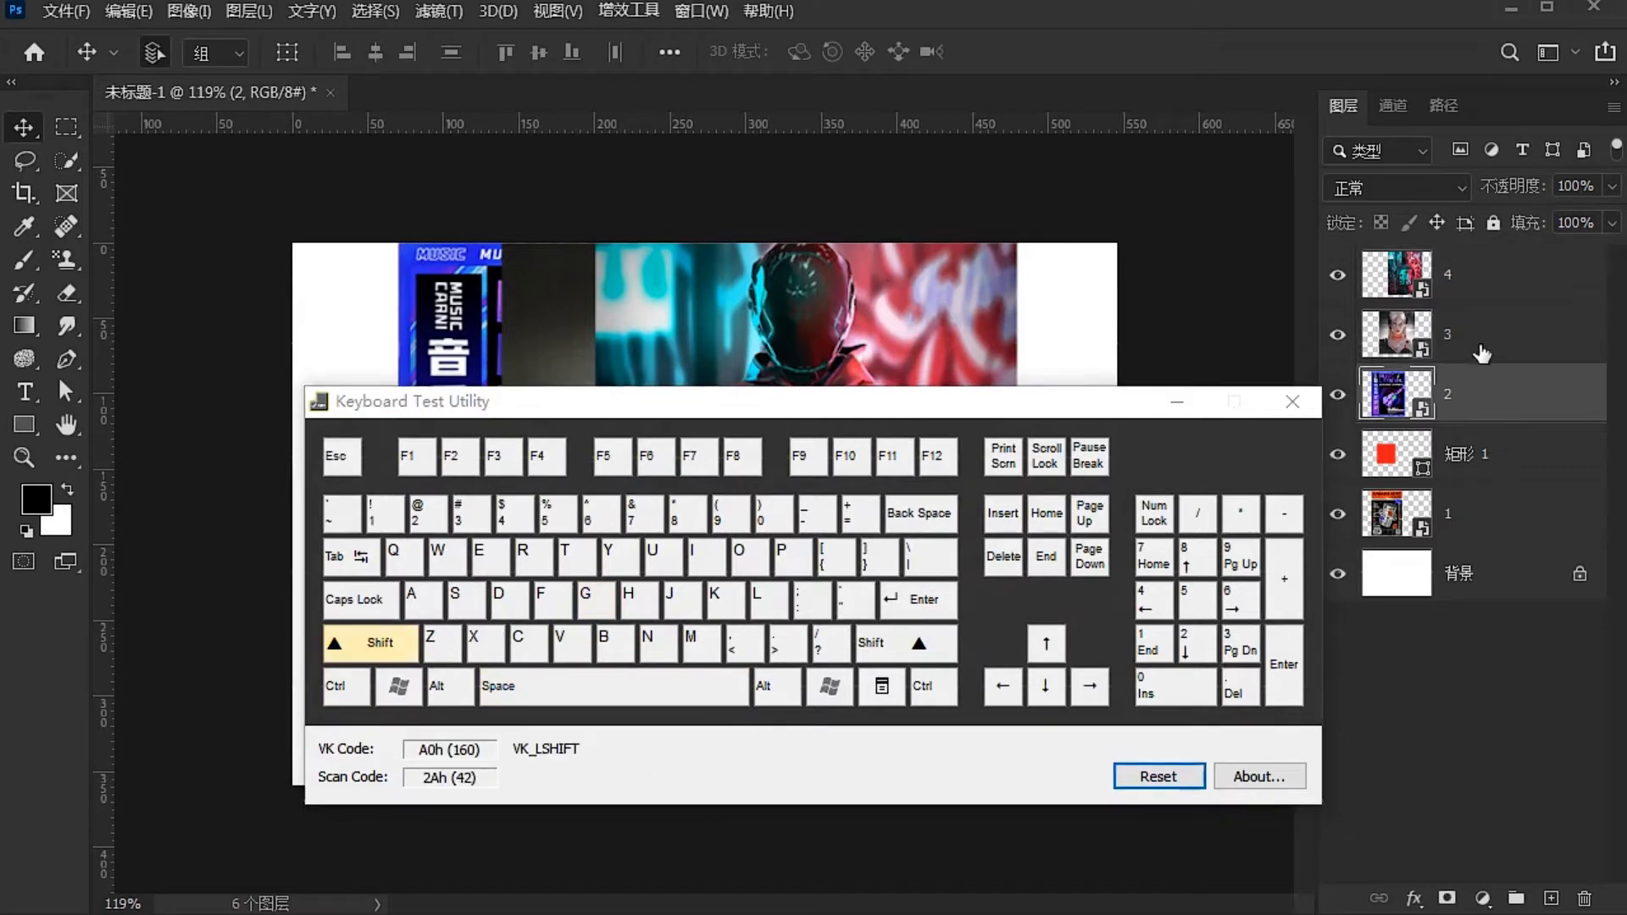
pyautogui.keyDown('shift'); pyautogui.click(1476, 280); pyautogui.keyUp('shift')
pyautogui.click(1175, 402)
pyautogui.hotkey('ctrl', 'g')
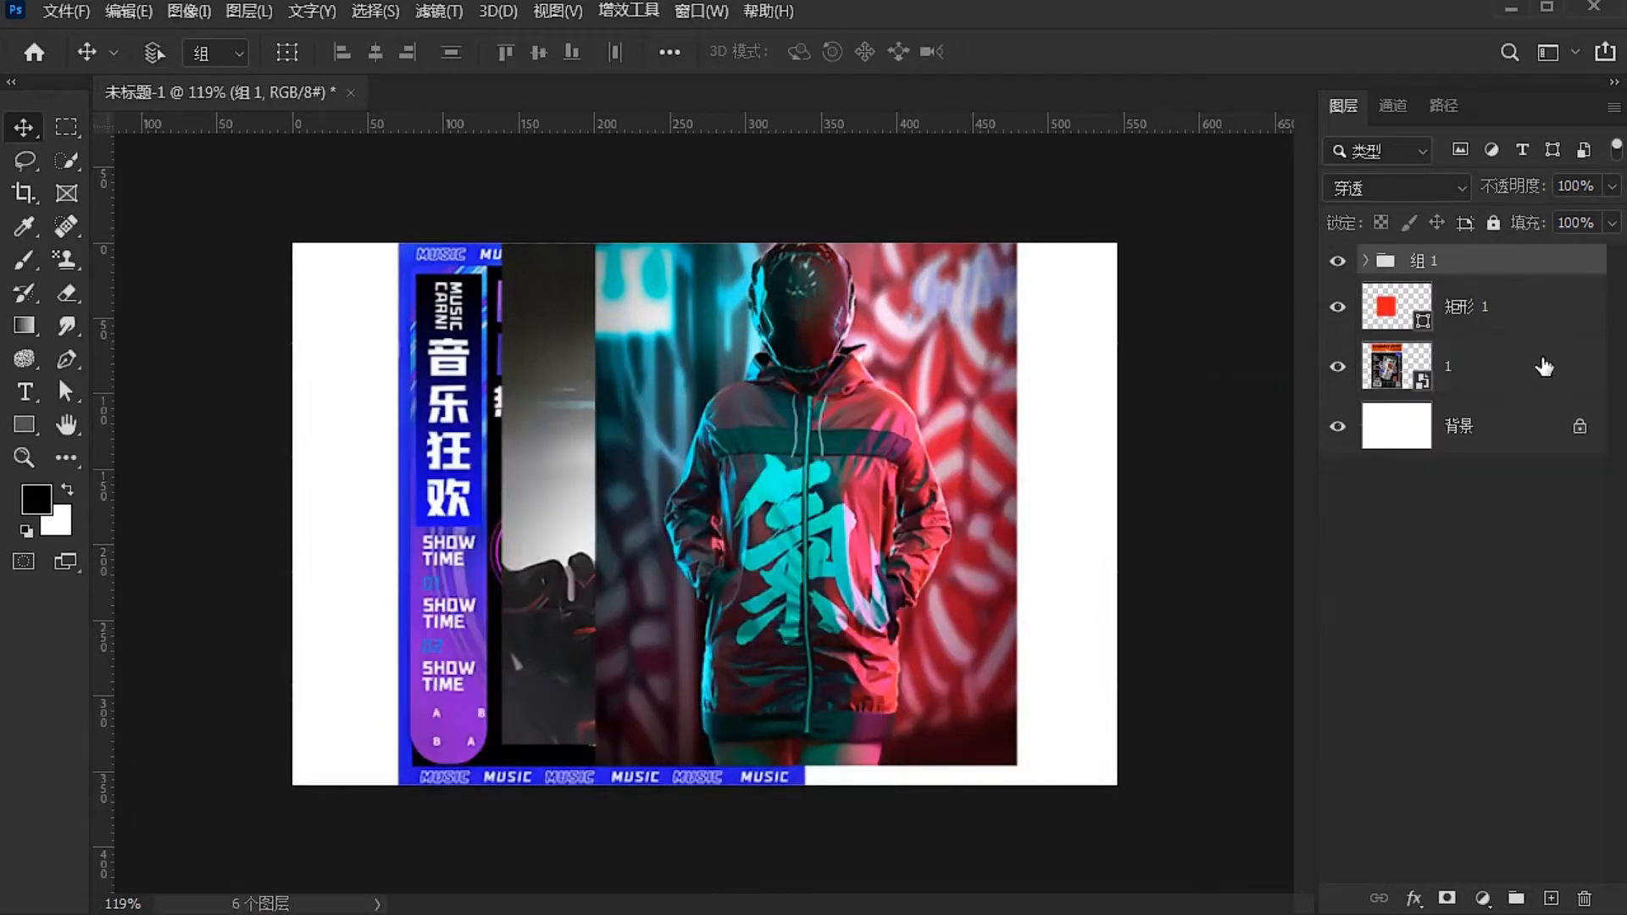
pyautogui.click(1500, 314)
pyautogui.keyDown('shift'); pyautogui.click(1493, 377); pyautogui.keyUp('shift')
pyautogui.hotkey('ctrl', 'g')
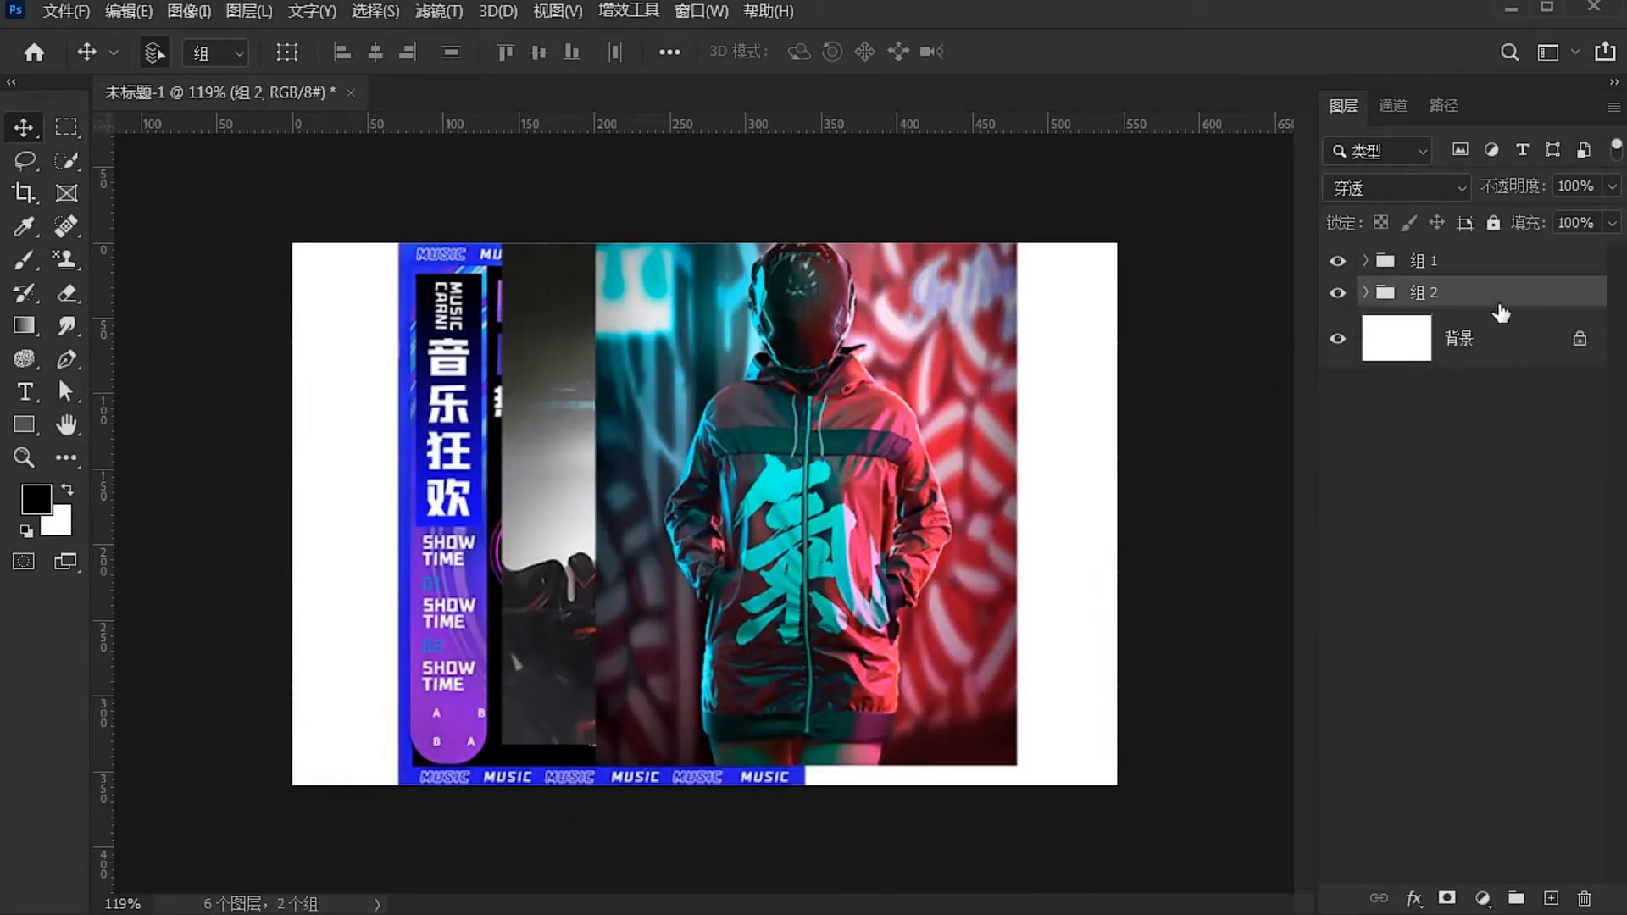
# Move the two groups around the canvas, leaving the KASAKII poster group on the left and the hooded-figure group on the right
pyautogui.click(1500, 263)
pyautogui.click(229, 52)
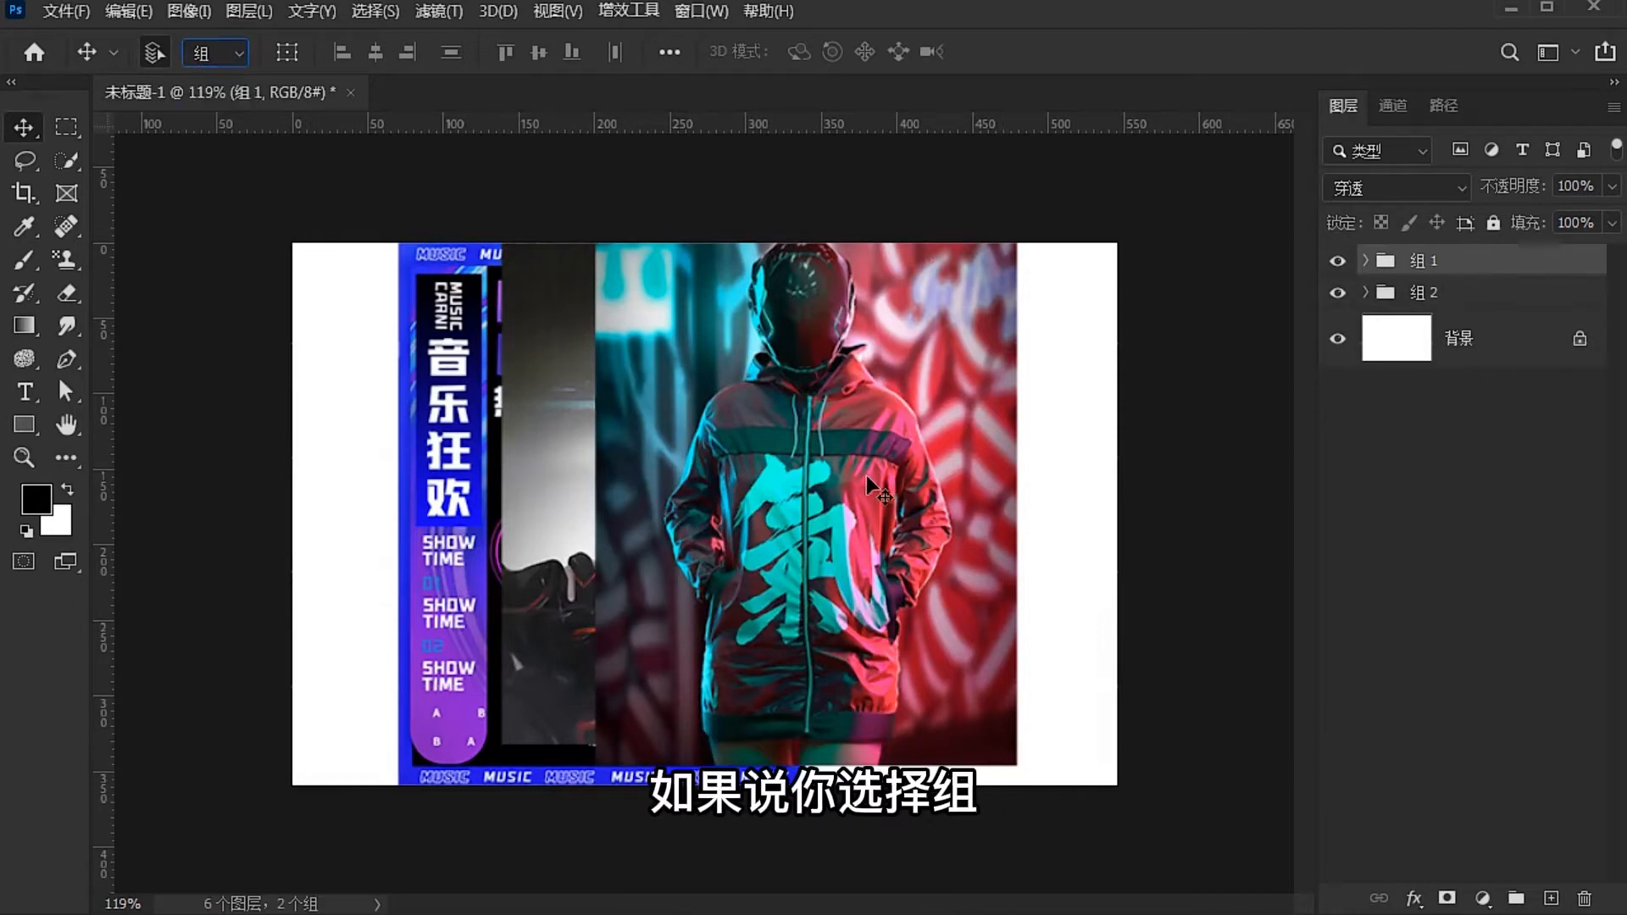
pyautogui.press('ctrl')
pyautogui.moveTo(856, 549); pyautogui.dragTo(822, 511)
pyautogui.moveTo(406, 475); pyautogui.dragTo(500, 551)
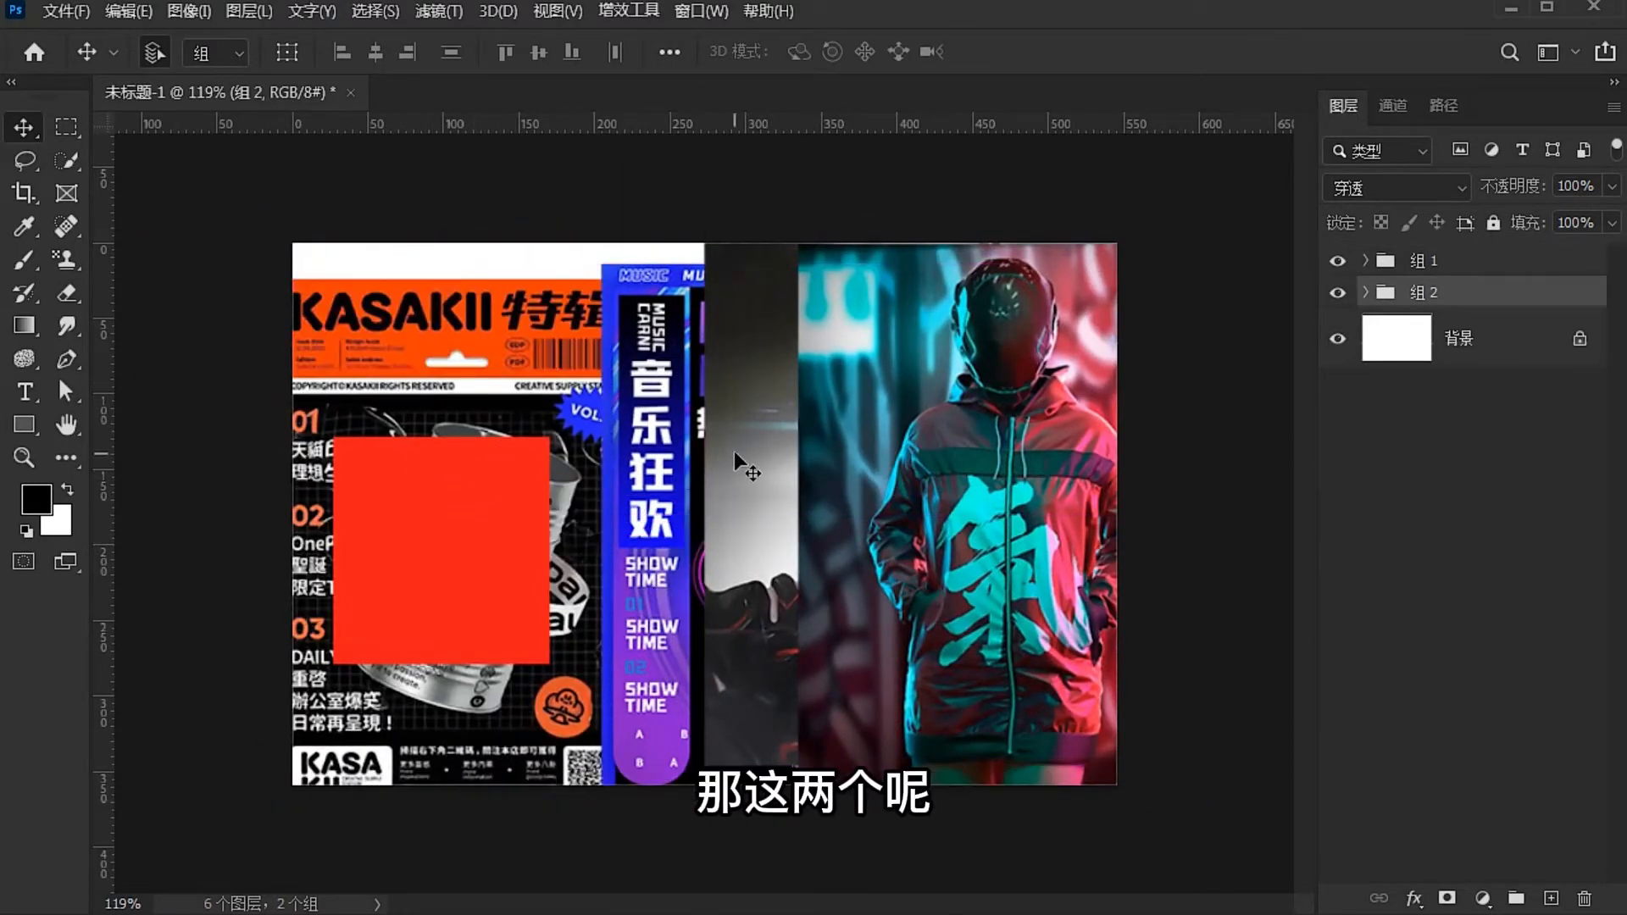
pyautogui.moveTo(737, 472); pyautogui.dragTo(881, 462)
pyautogui.moveTo(454, 501); pyautogui.dragTo(590, 402)
pyautogui.moveTo(975, 508); pyautogui.dragTo(817, 627)
pyautogui.moveTo(559, 369); pyautogui.dragTo(466, 427)
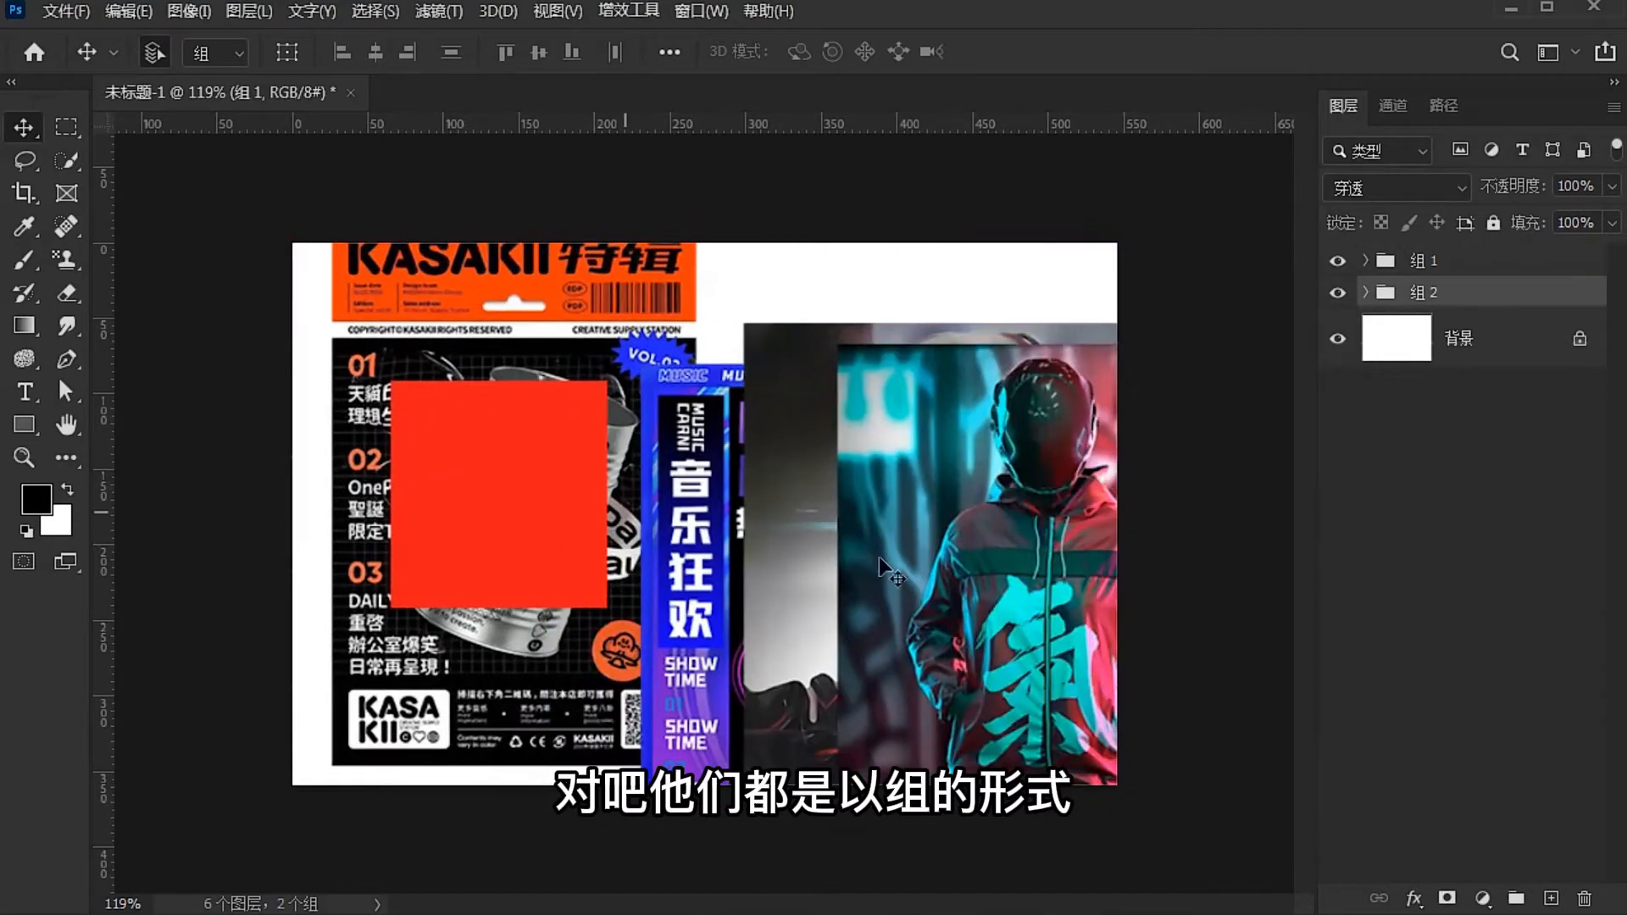
pyautogui.moveTo(808, 621); pyautogui.dragTo(726, 500)
pyautogui.moveTo(549, 446); pyautogui.dragTo(756, 489)
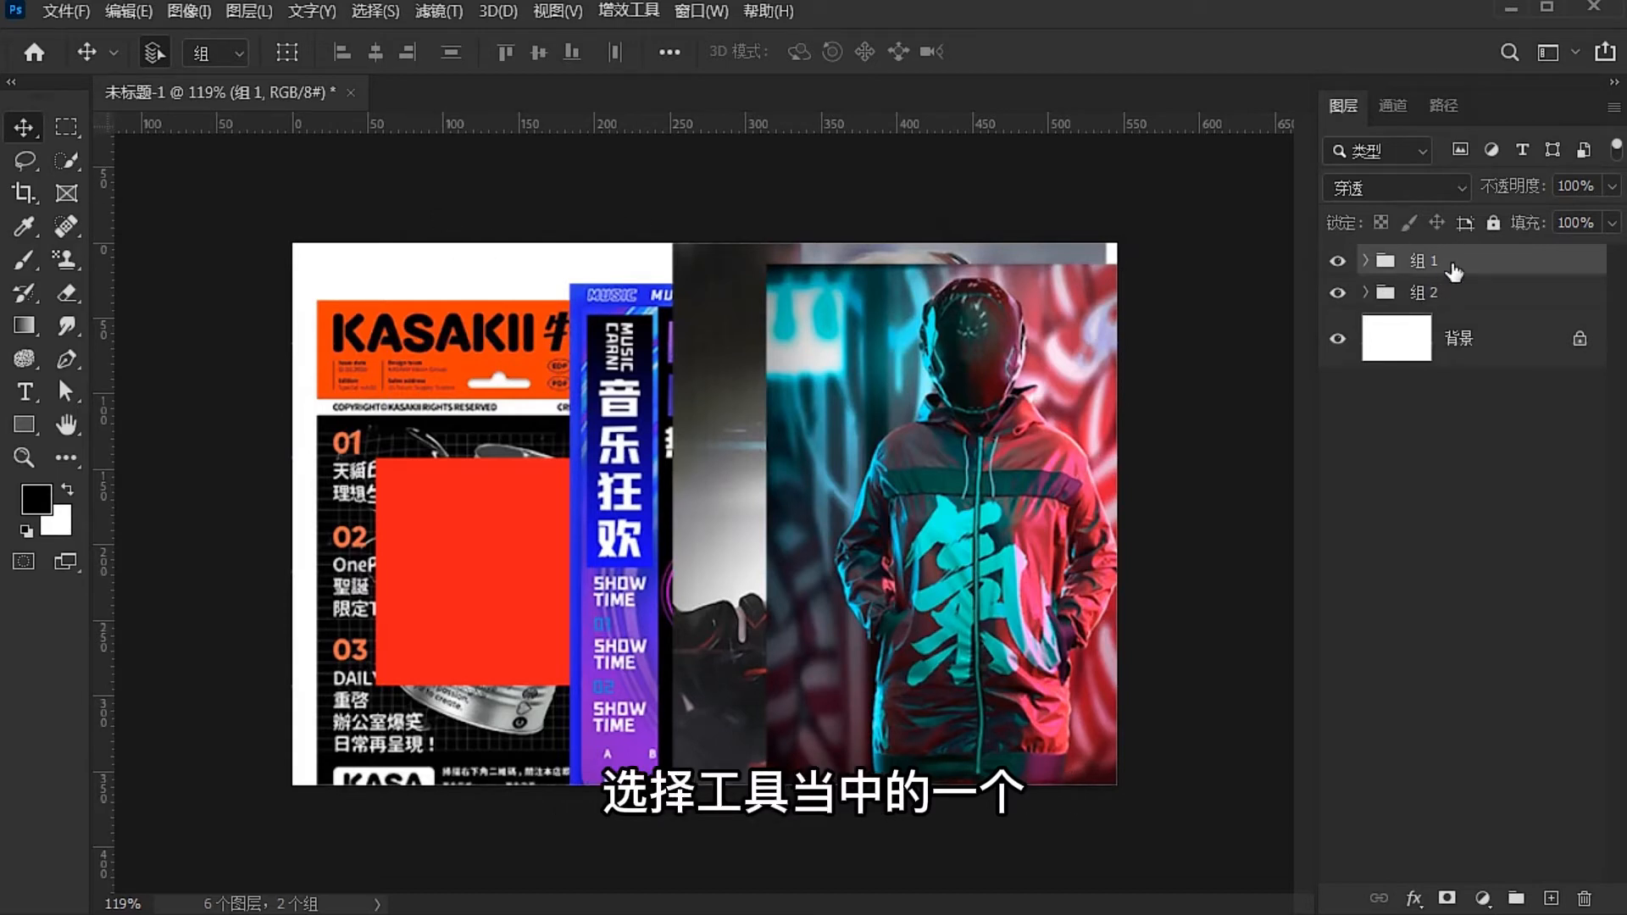
# Delete the group containing the hooded figure, portrait and music poster, and ungroup the remaining group
pyautogui.press('Delete')
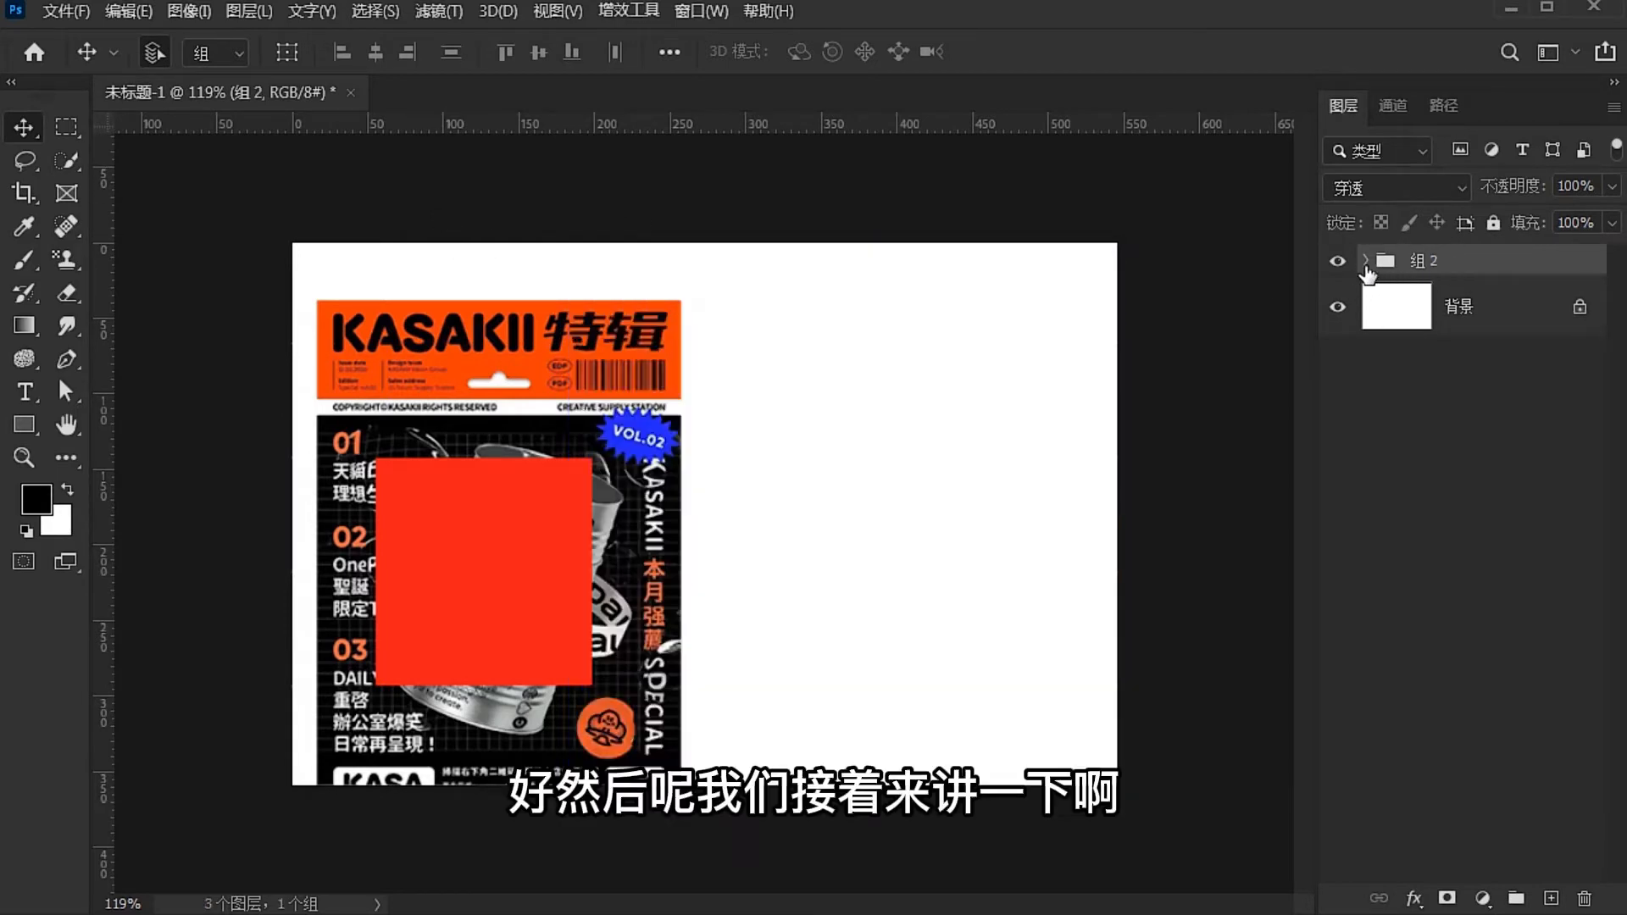
pyautogui.click(1366, 261)
pyautogui.rightClick(1511, 254)
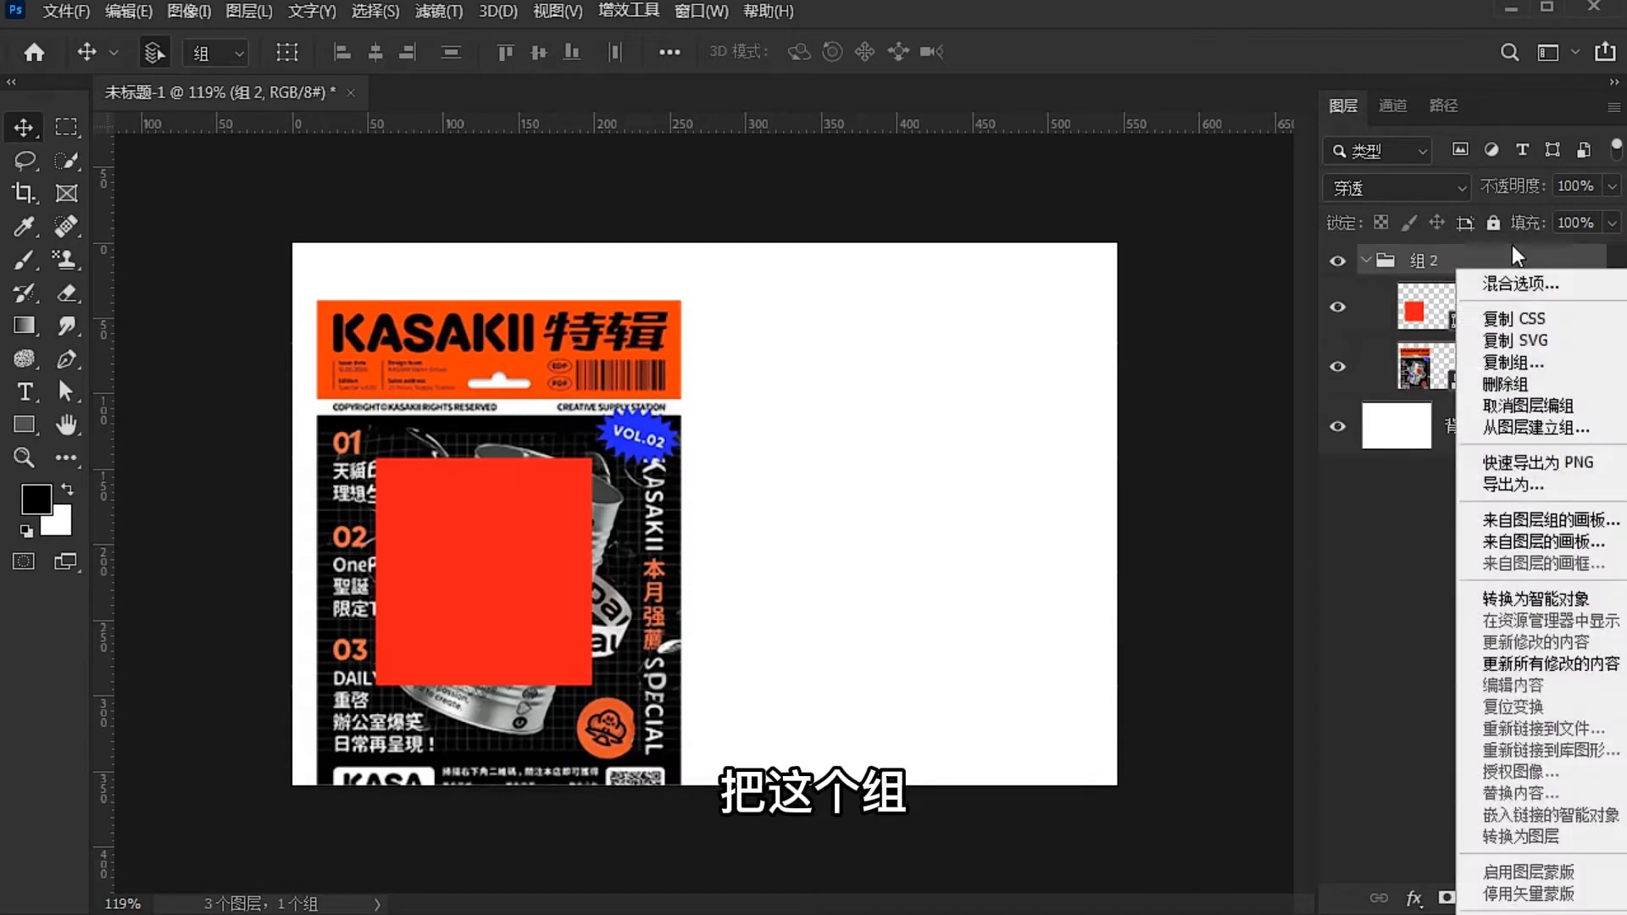
pyautogui.click(1528, 406)
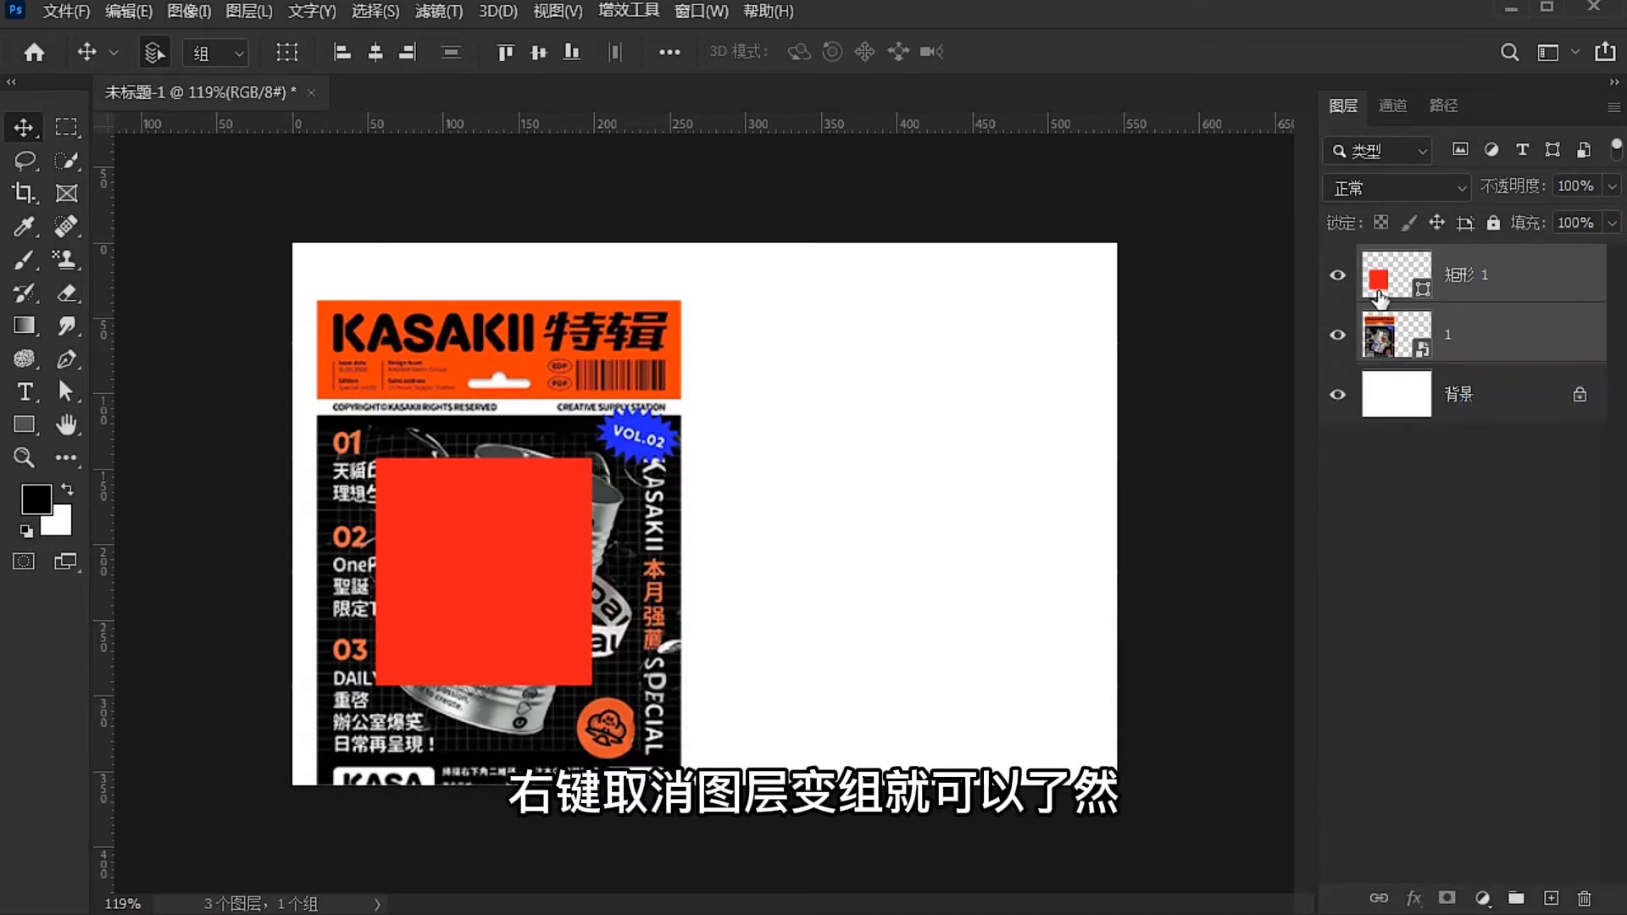
# Delete the red rectangle's layer and move the KASAKII poster to the center of the canvas
pyautogui.click(1338, 274)
pyautogui.click(1337, 275)
pyautogui.click(1451, 293)
pyautogui.press('Delete')
pyautogui.moveTo(610, 462); pyautogui.dragTo(799, 405)
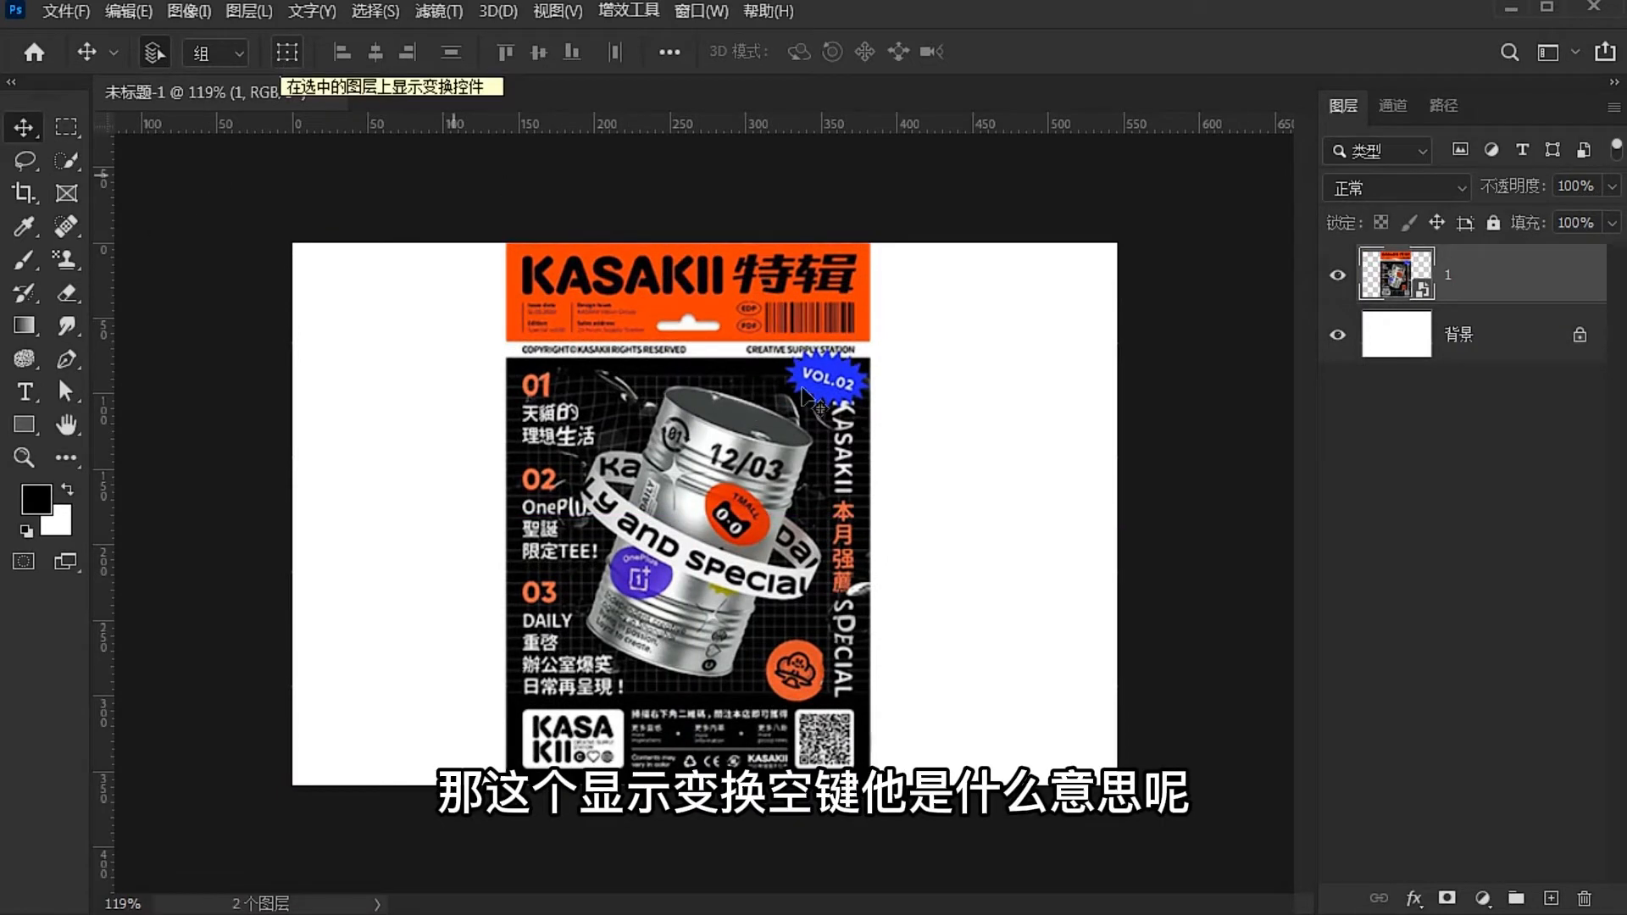
# Try to resize the KASAKII poster from its upper-right corner with Free Transform
pyautogui.moveTo(737, 360)
pyautogui.mouseDown()
pyautogui.moveTo(734, 416)
pyautogui.moveTo(736, 360)
pyautogui.mouseUp()
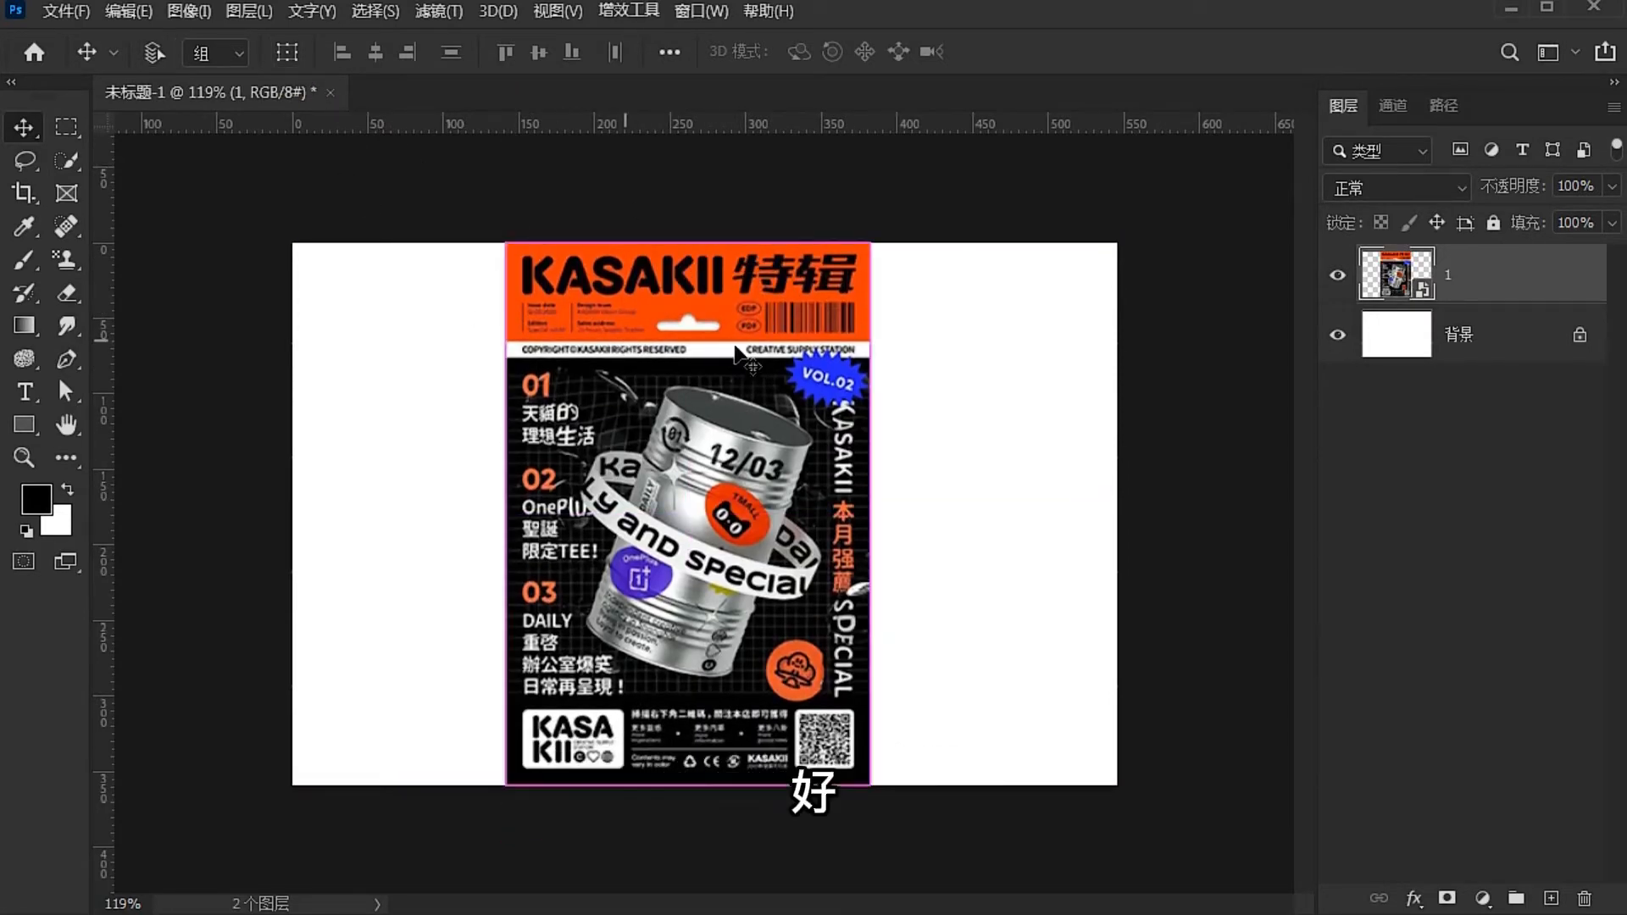
pyautogui.hotkey('ctrl', 't')
pyautogui.moveTo(870, 243); pyautogui.dragTo(839, 262)
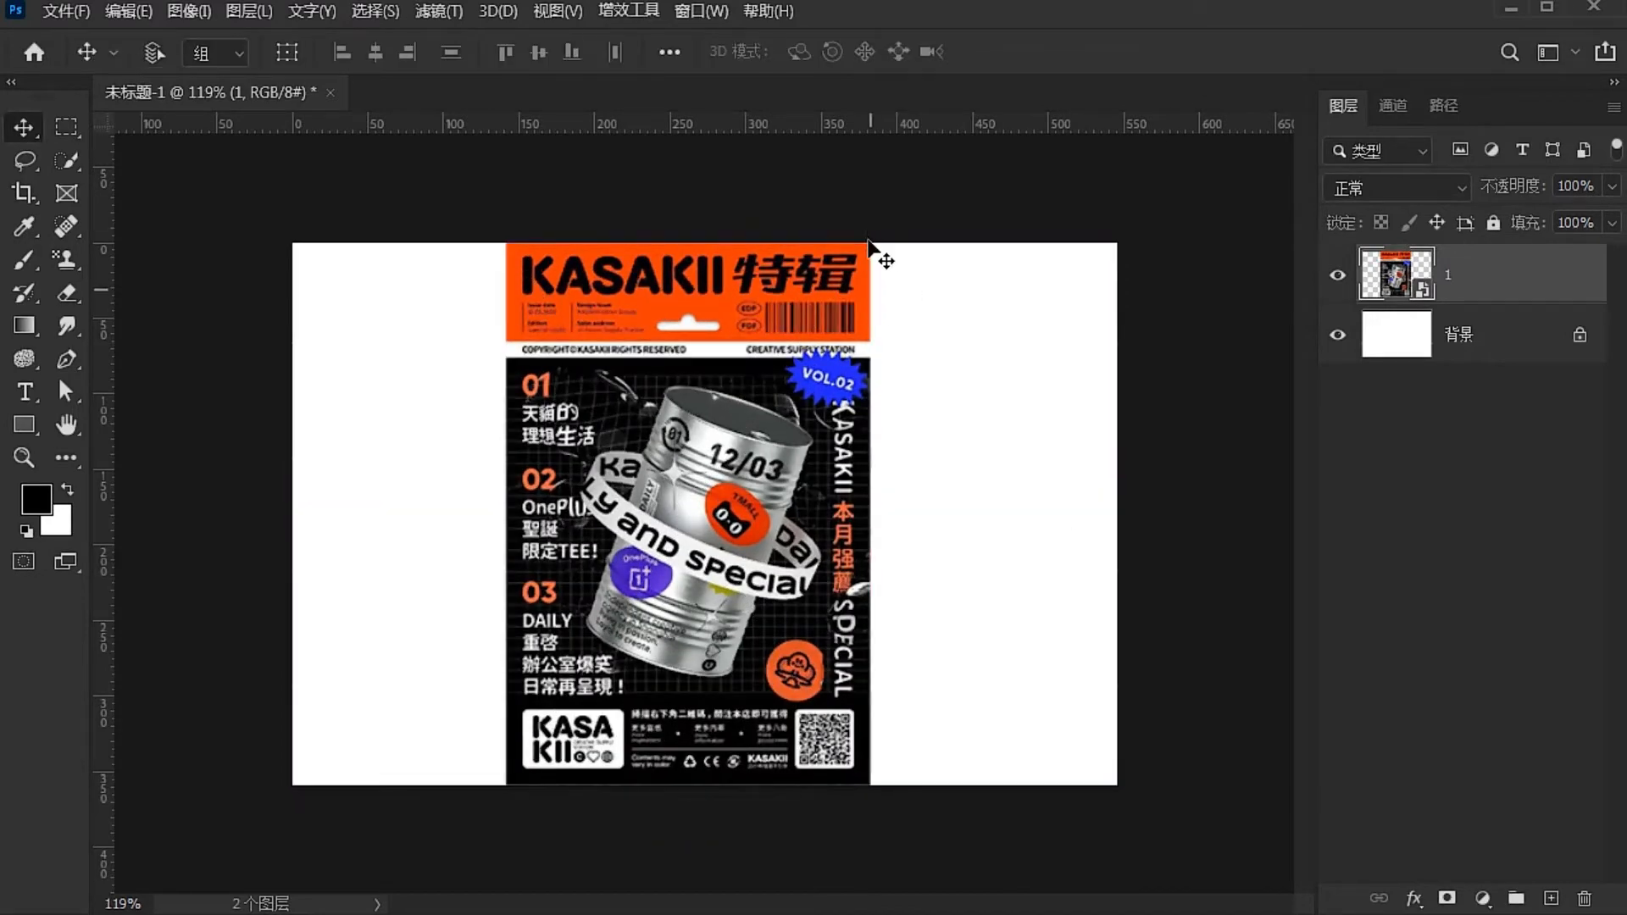
# Shrink the KASAKII poster slightly from its upper-right corner with Free Transform and apply the change
pyautogui.hotkey('ctrl', 't')
pyautogui.moveTo(868, 243); pyautogui.dragTo(845, 277)
pyautogui.click(1273, 52)
# Enable the Move tool's Show Transform Controls option for the KASAKII poster layer
pyautogui.hotkey('ctrl', '+')
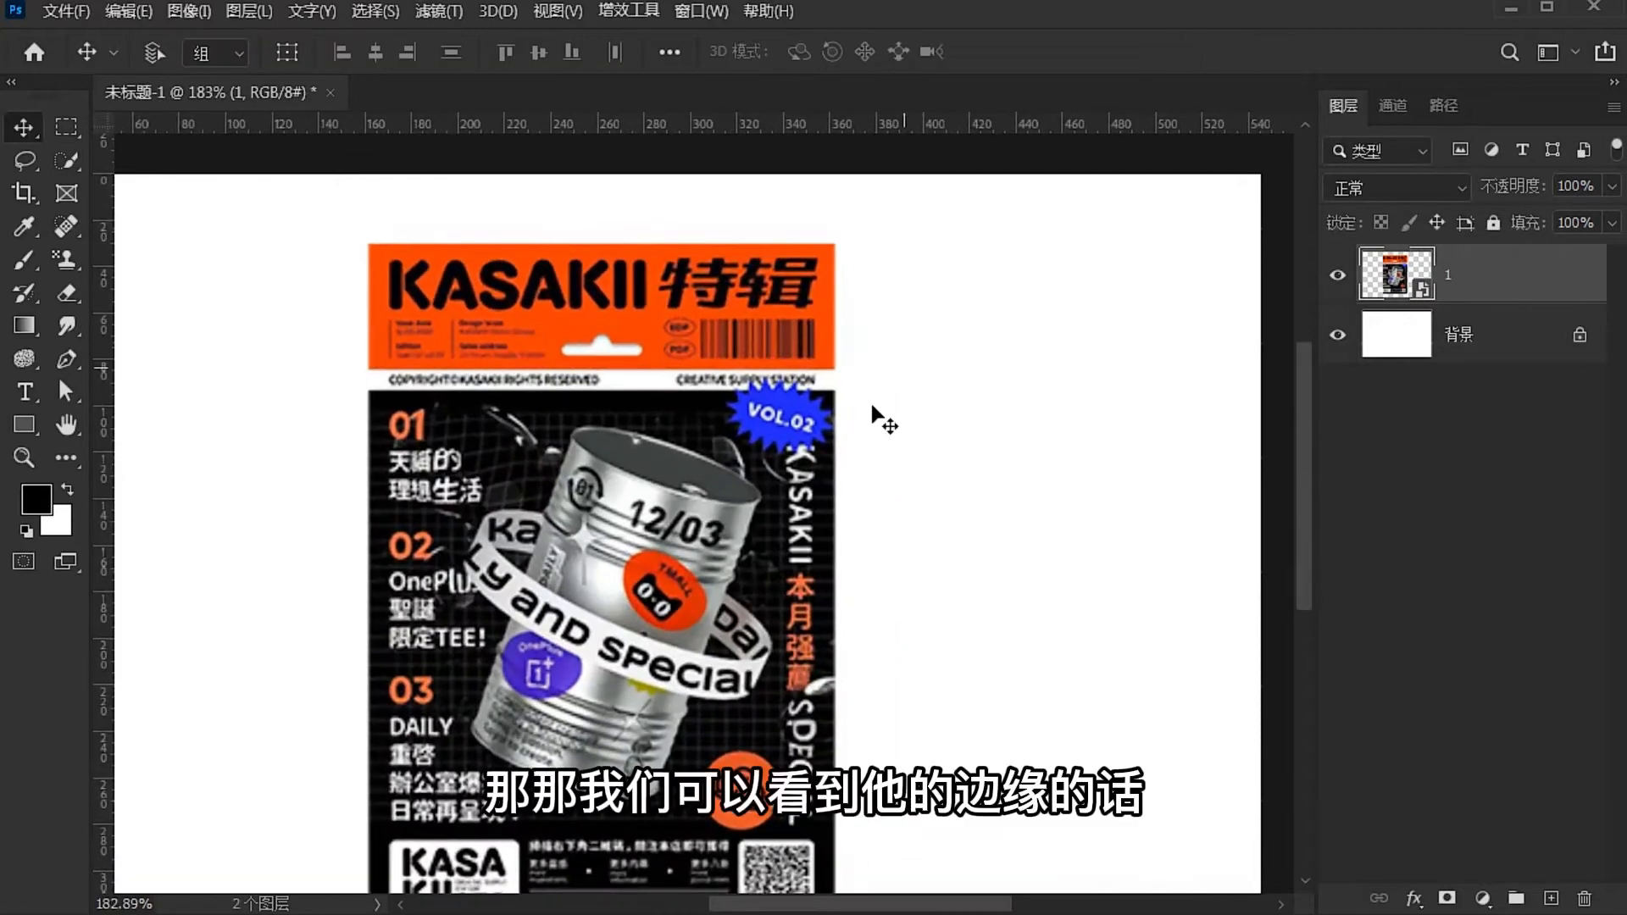
pyautogui.scroll(1, 879, 421)
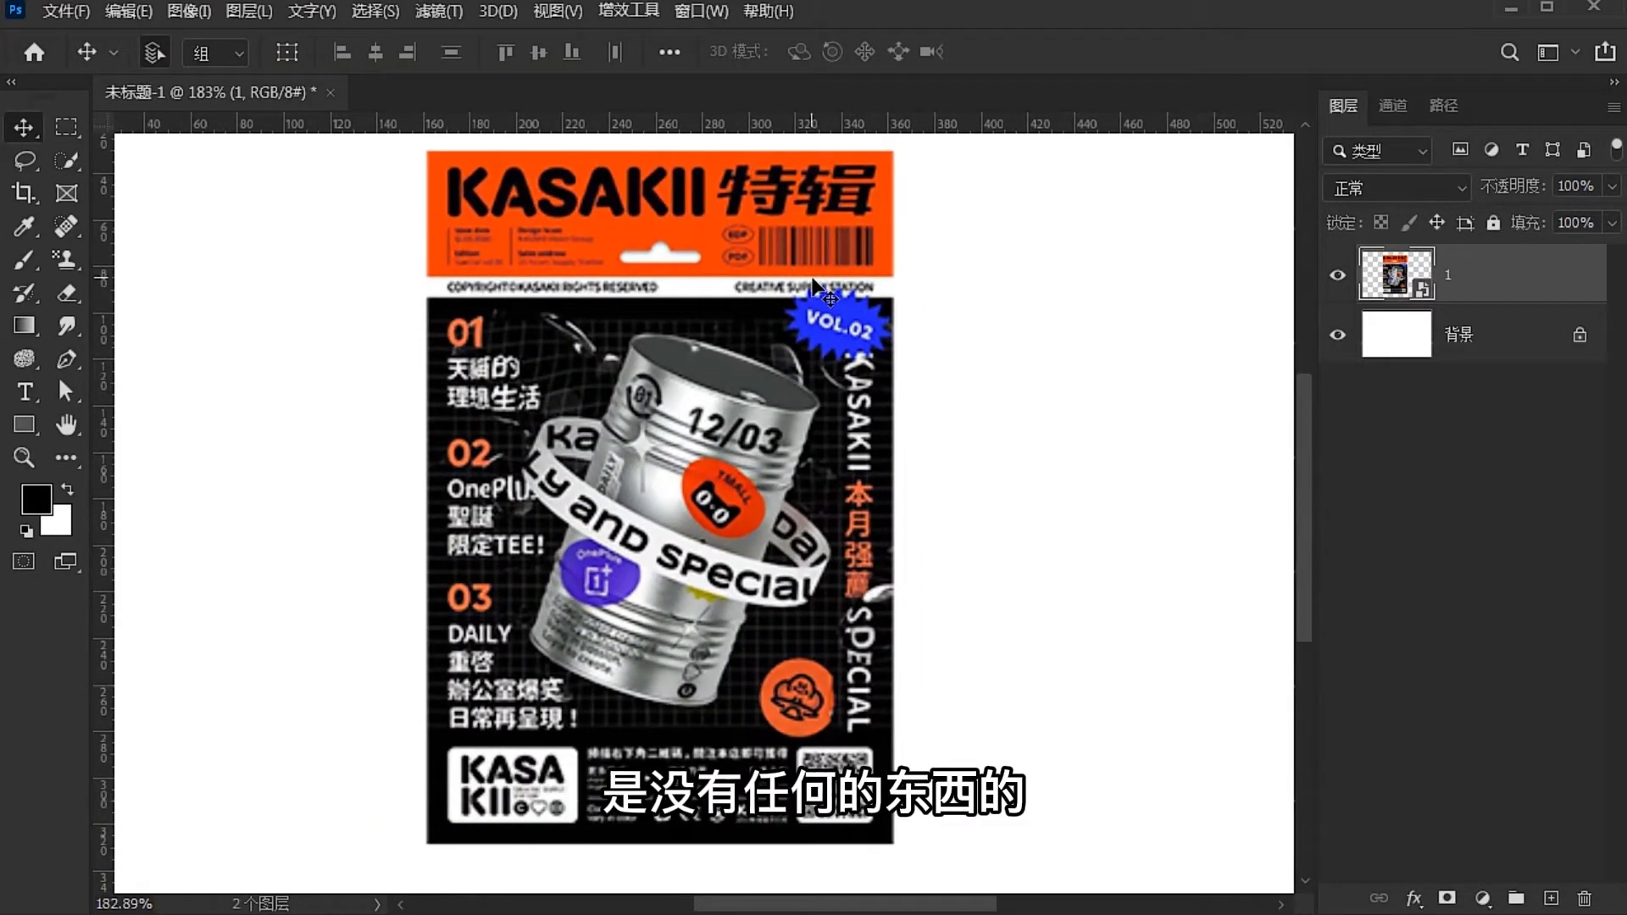
pyautogui.click(286, 54)
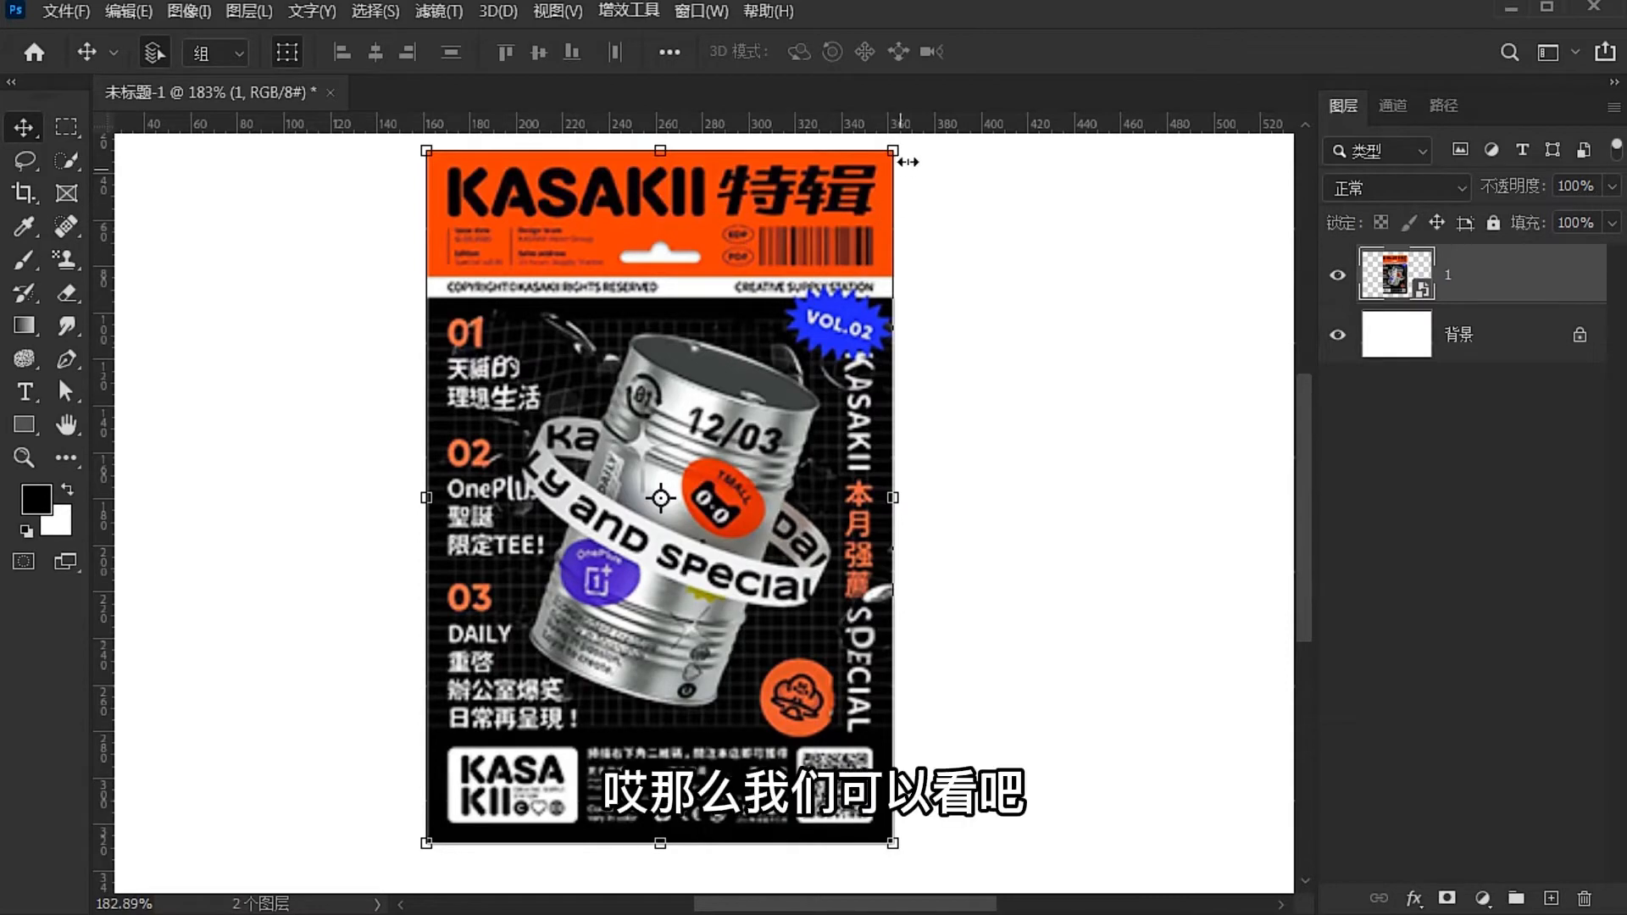
# Try to resize the poster from its corner and edges with the transform controls, to 16.74% width and 16.85% height
pyautogui.moveTo(892, 150); pyautogui.dragTo(663, 231)
pyautogui.moveTo(418, 541); pyautogui.dragTo(365, 537)
pyautogui.moveTo(597, 275); pyautogui.dragTo(608, 206)
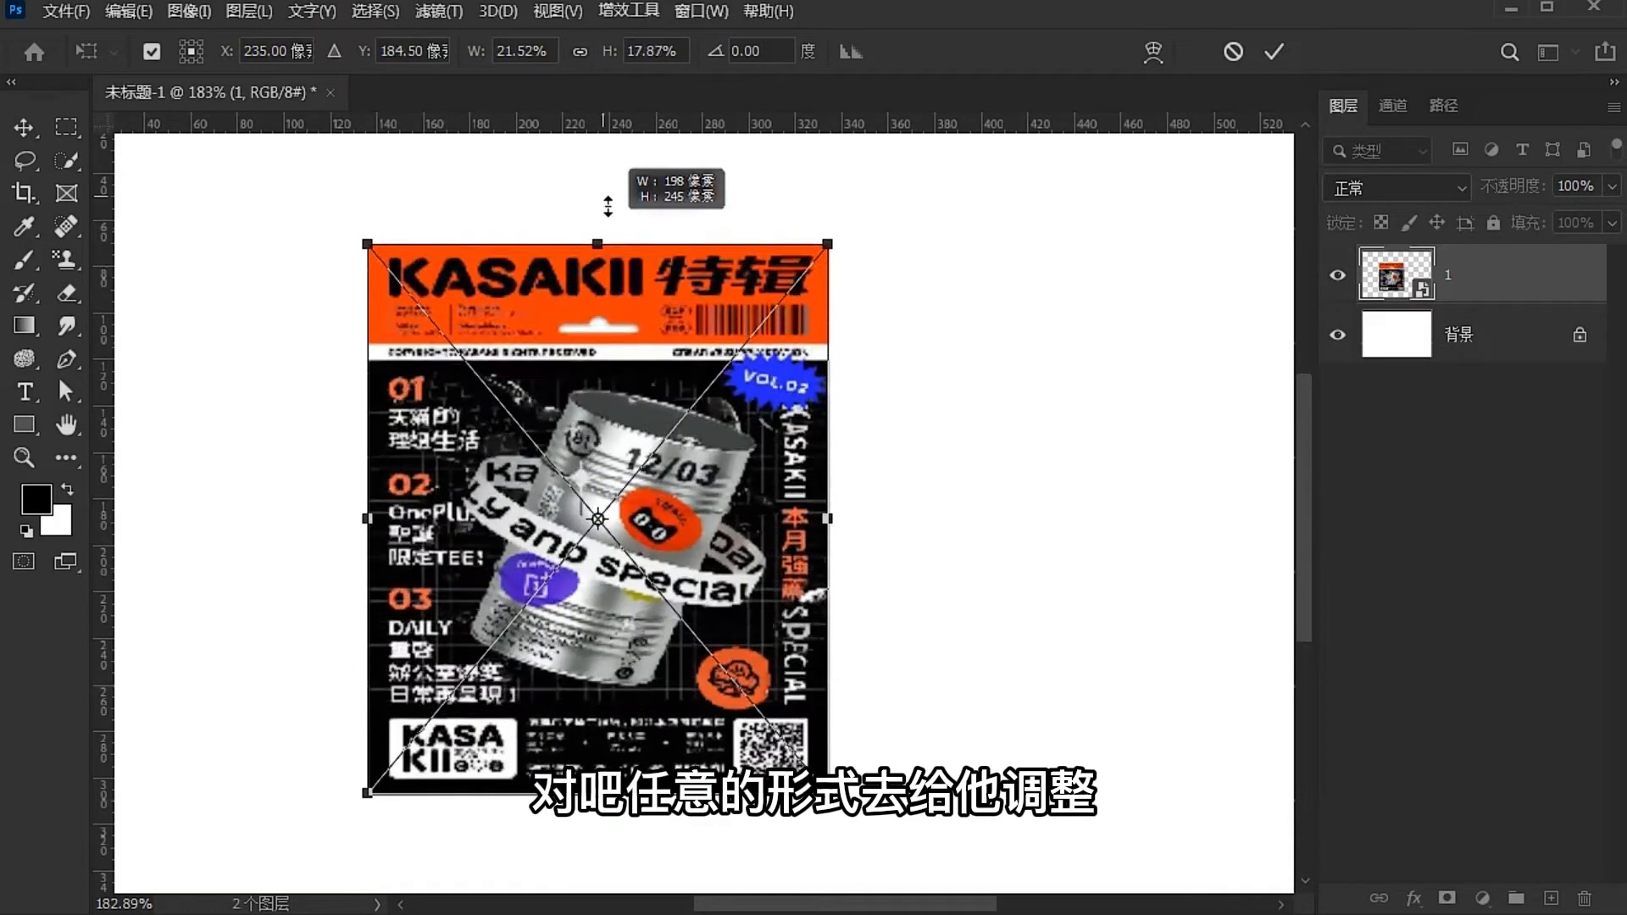
pyautogui.moveTo(827, 244); pyautogui.dragTo(732, 246)
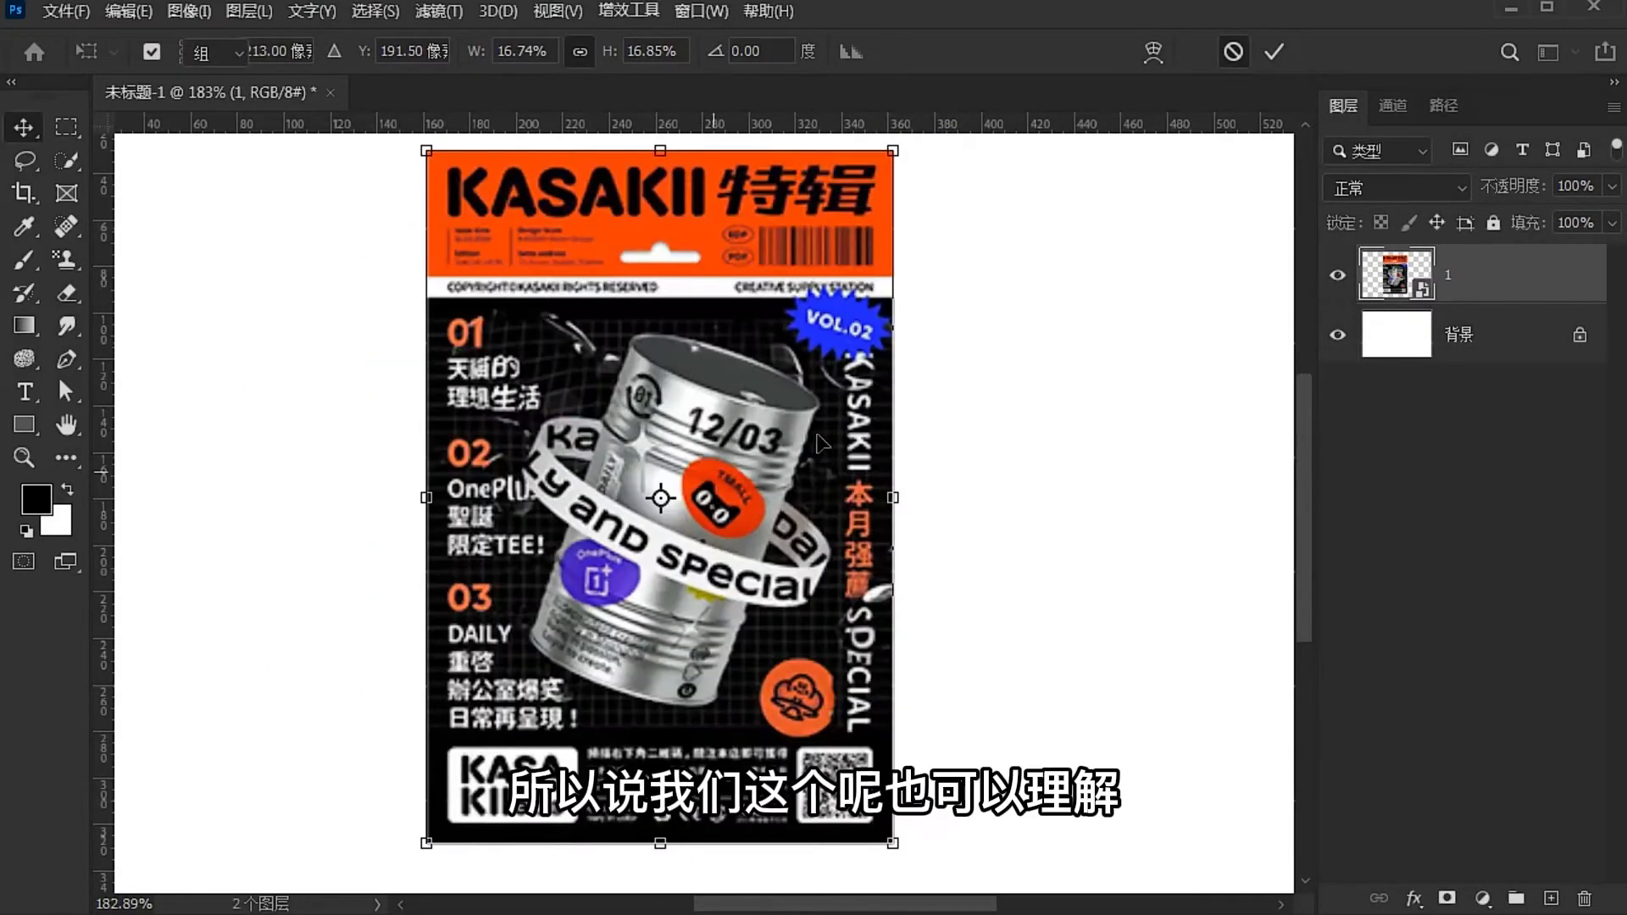
pyautogui.press('Return')
# Move the KASAKII poster slightly to the right, and switch to the Direct Selection tool and back to the Move tool
pyautogui.moveTo(491, 218); pyautogui.dragTo(519, 254)
pyautogui.hotkey('ctrl', 't')
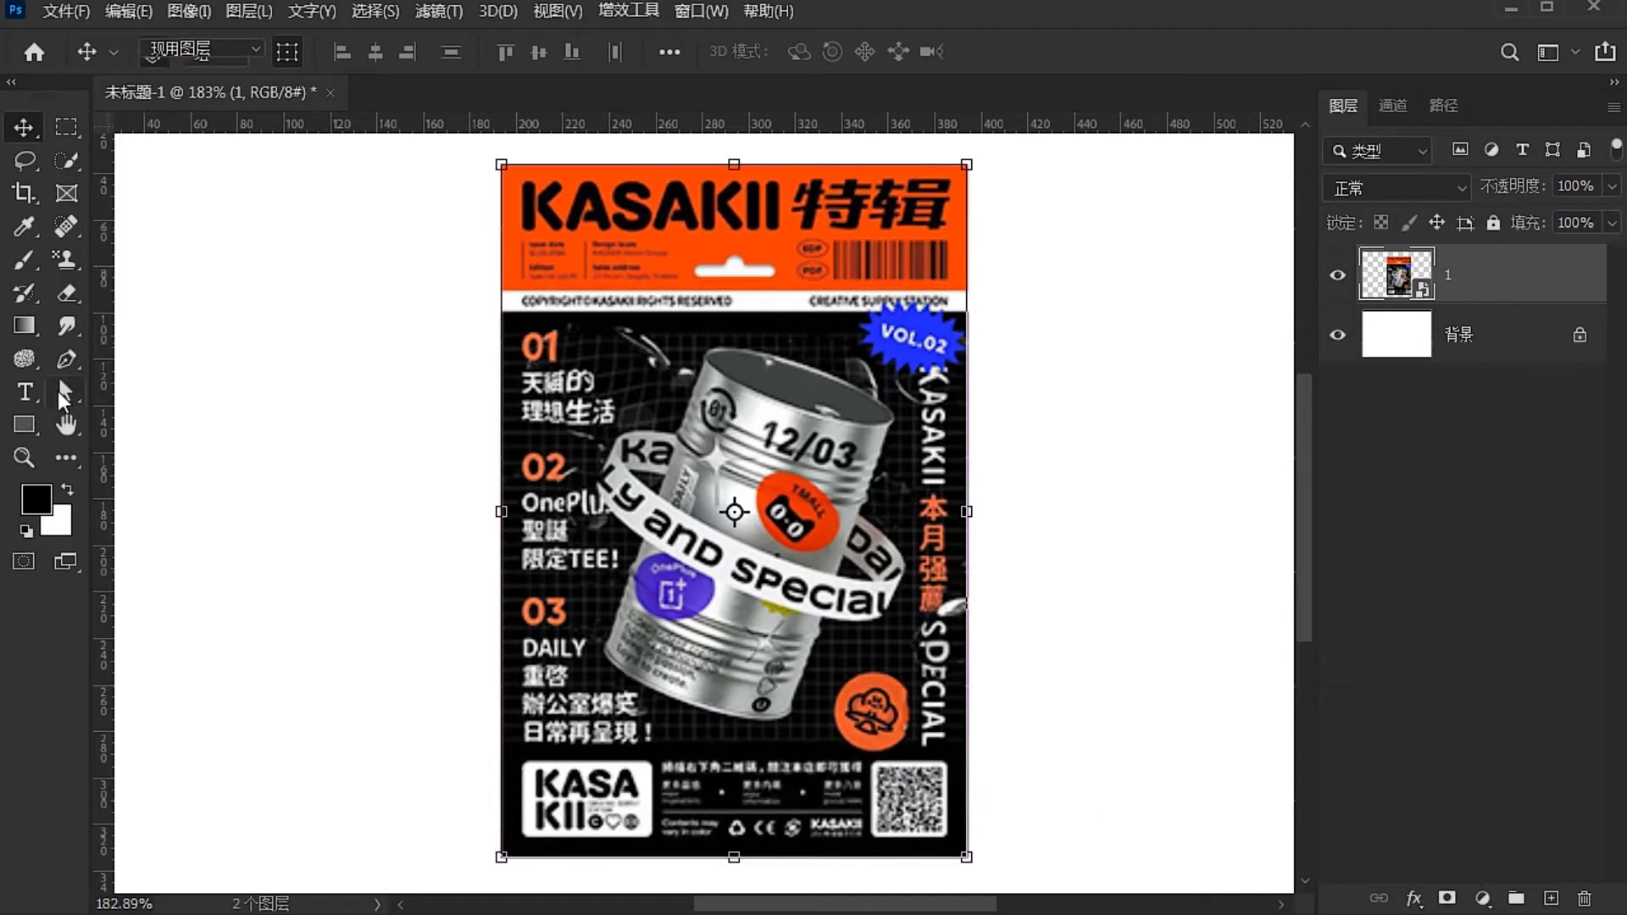
pyautogui.rightClick(68, 394)
pyautogui.click(161, 413)
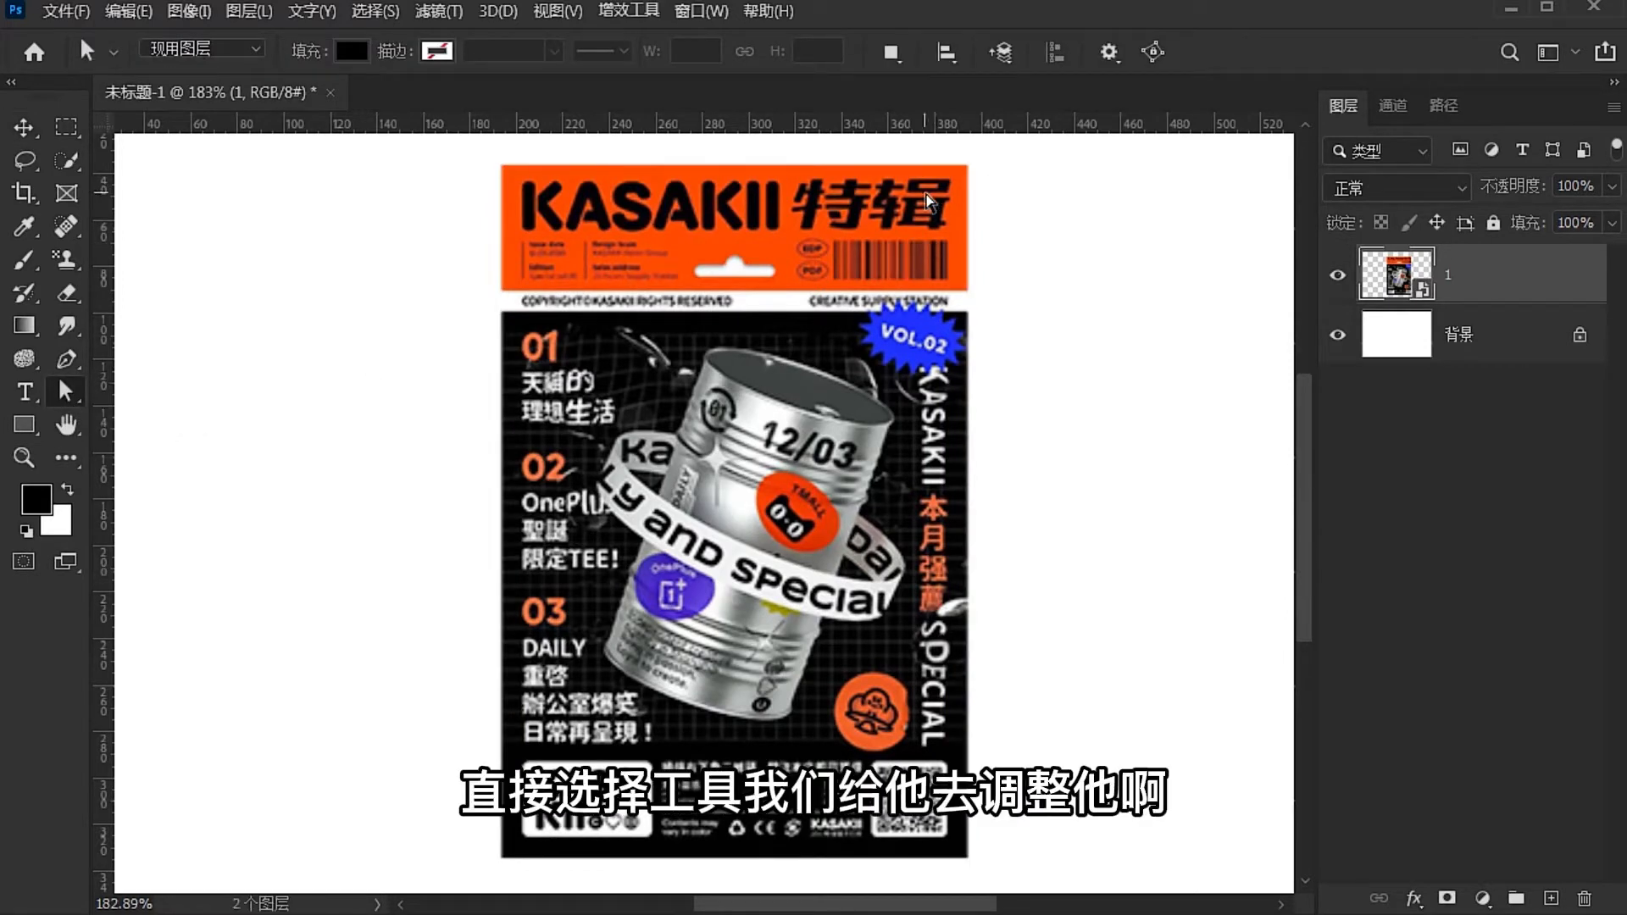
pyautogui.click(24, 127)
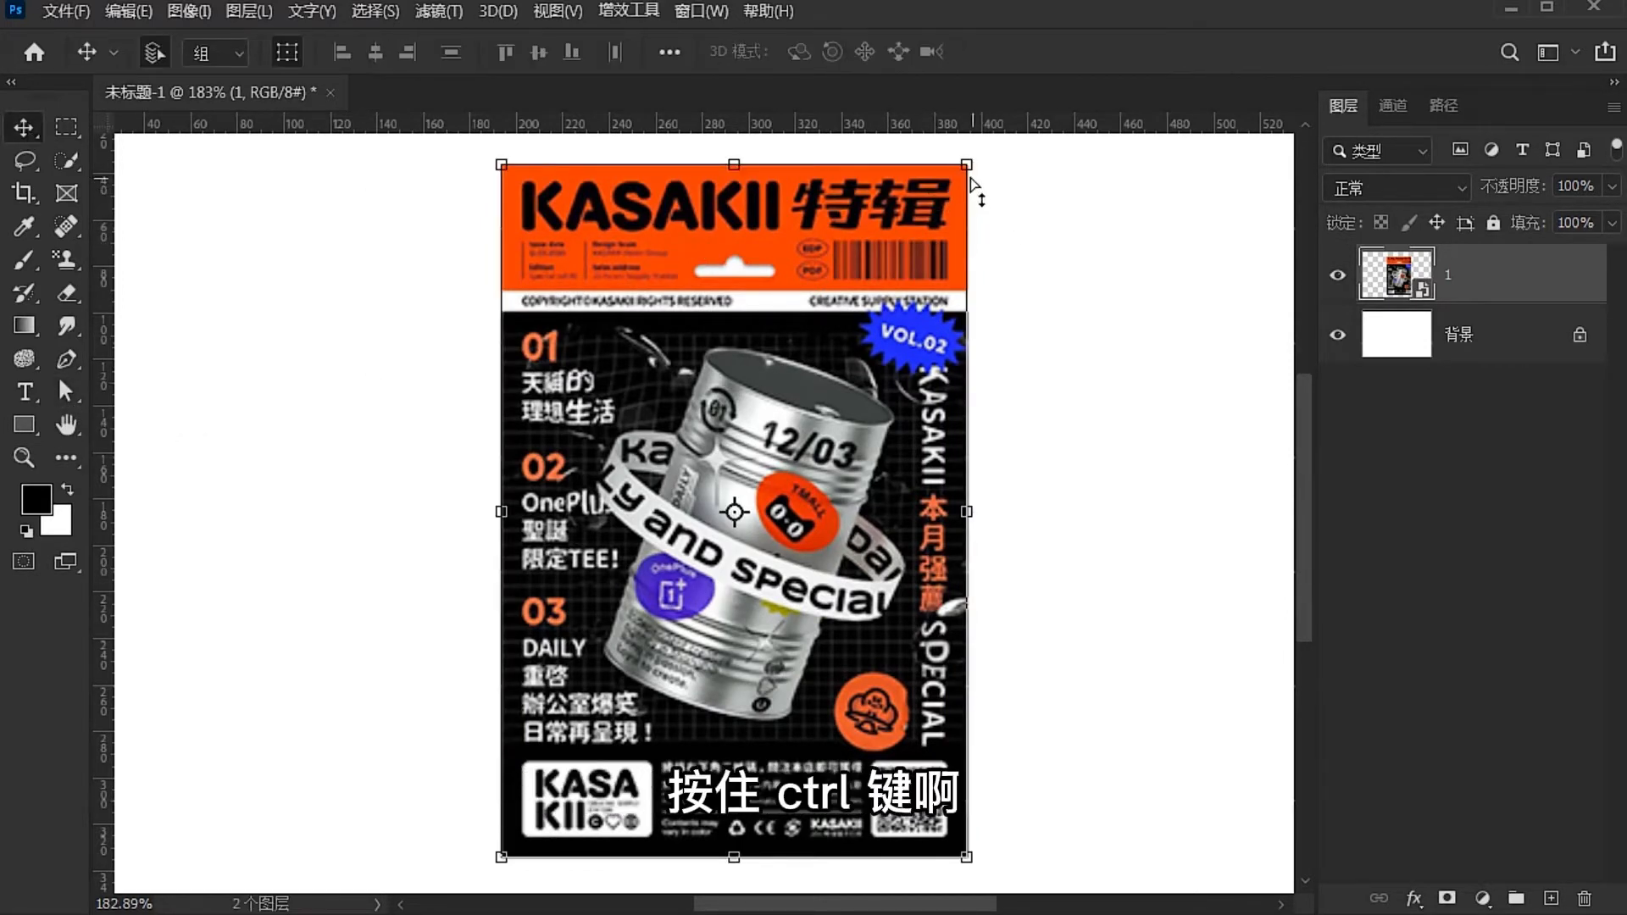
# Try to distort the poster by pulling only its upper-right corner with the transform controls
pyautogui.moveTo(996, 196); pyautogui.dragTo(983, 136)
pyautogui.click(1229, 53)
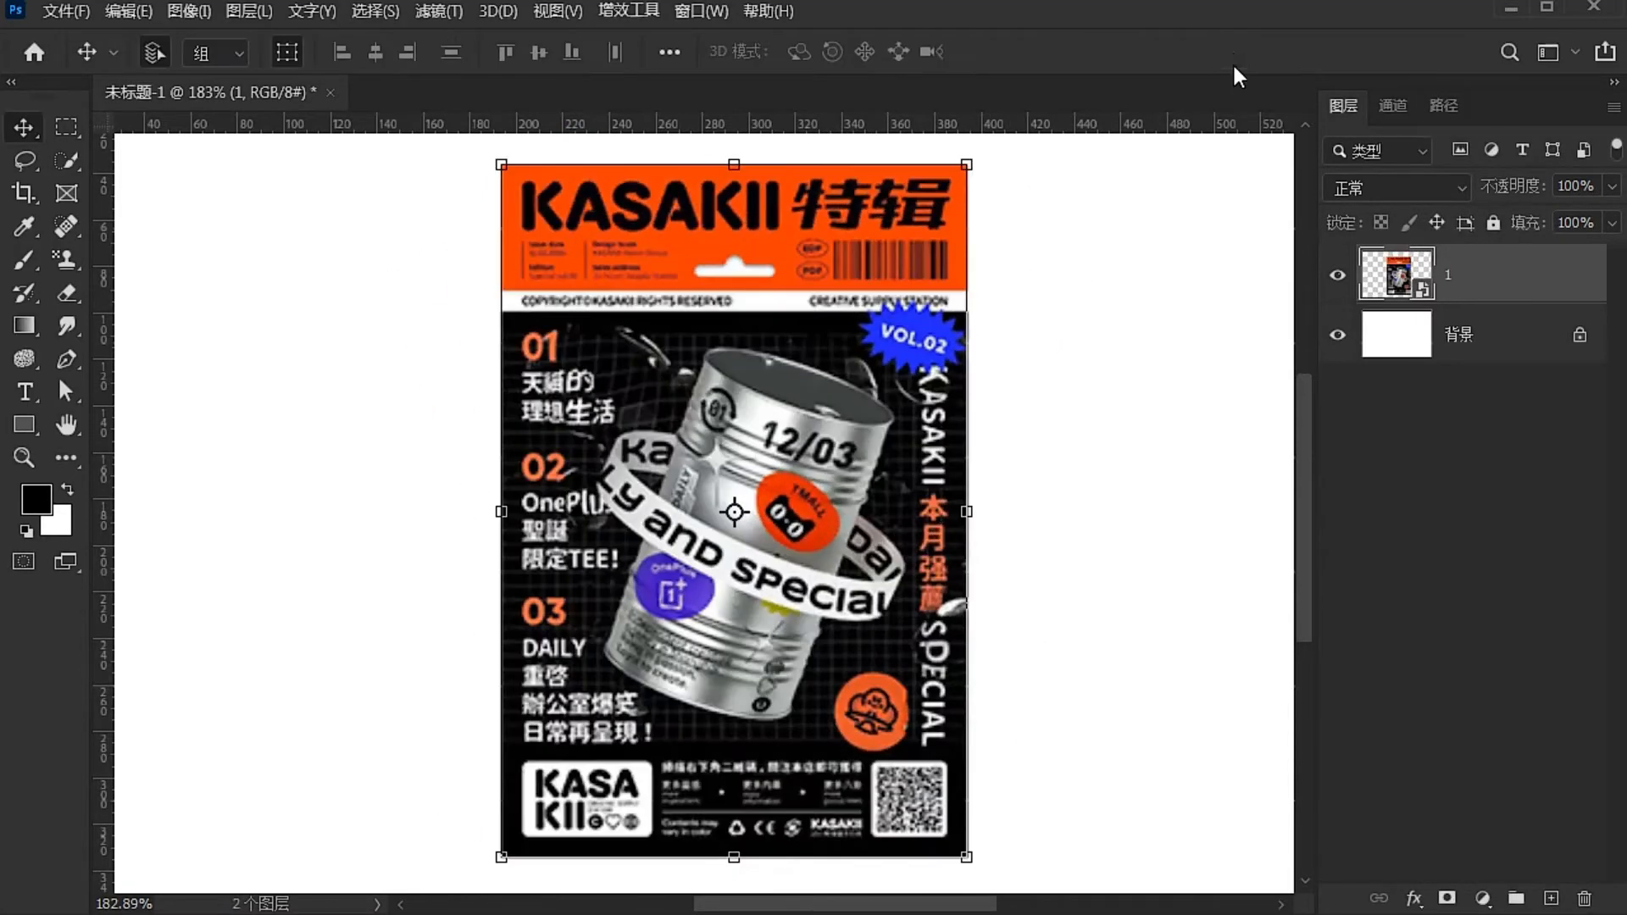
pyautogui.keyDown('ctrl'); pyautogui.click(966, 165); pyautogui.keyUp('ctrl')
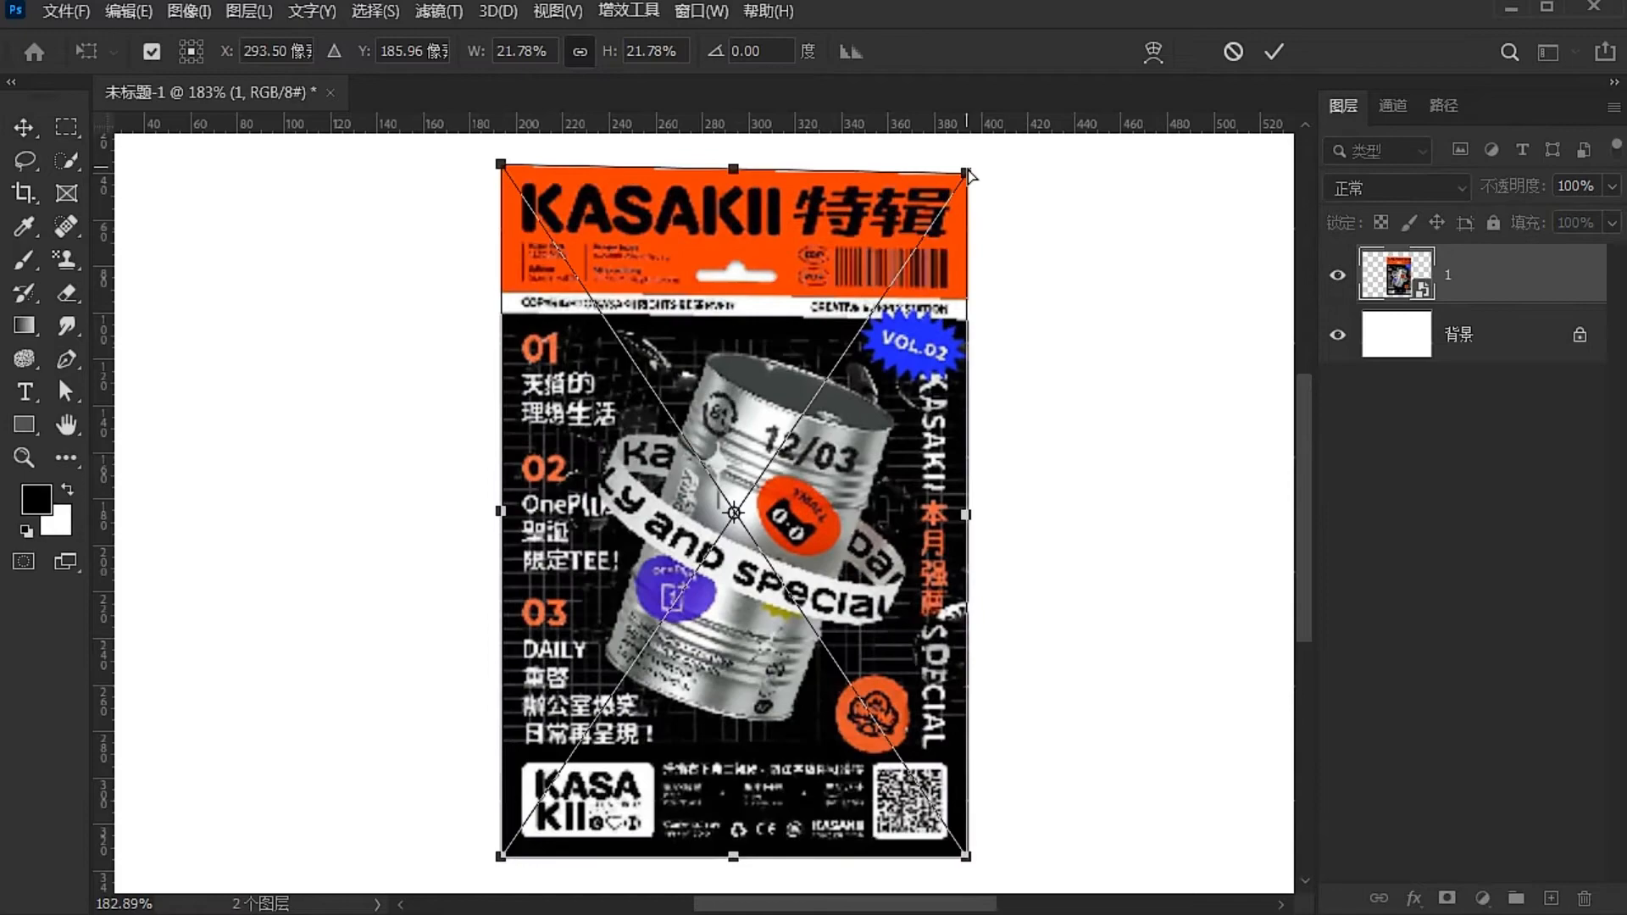
pyautogui.click(1228, 53)
pyautogui.press('ctrl')
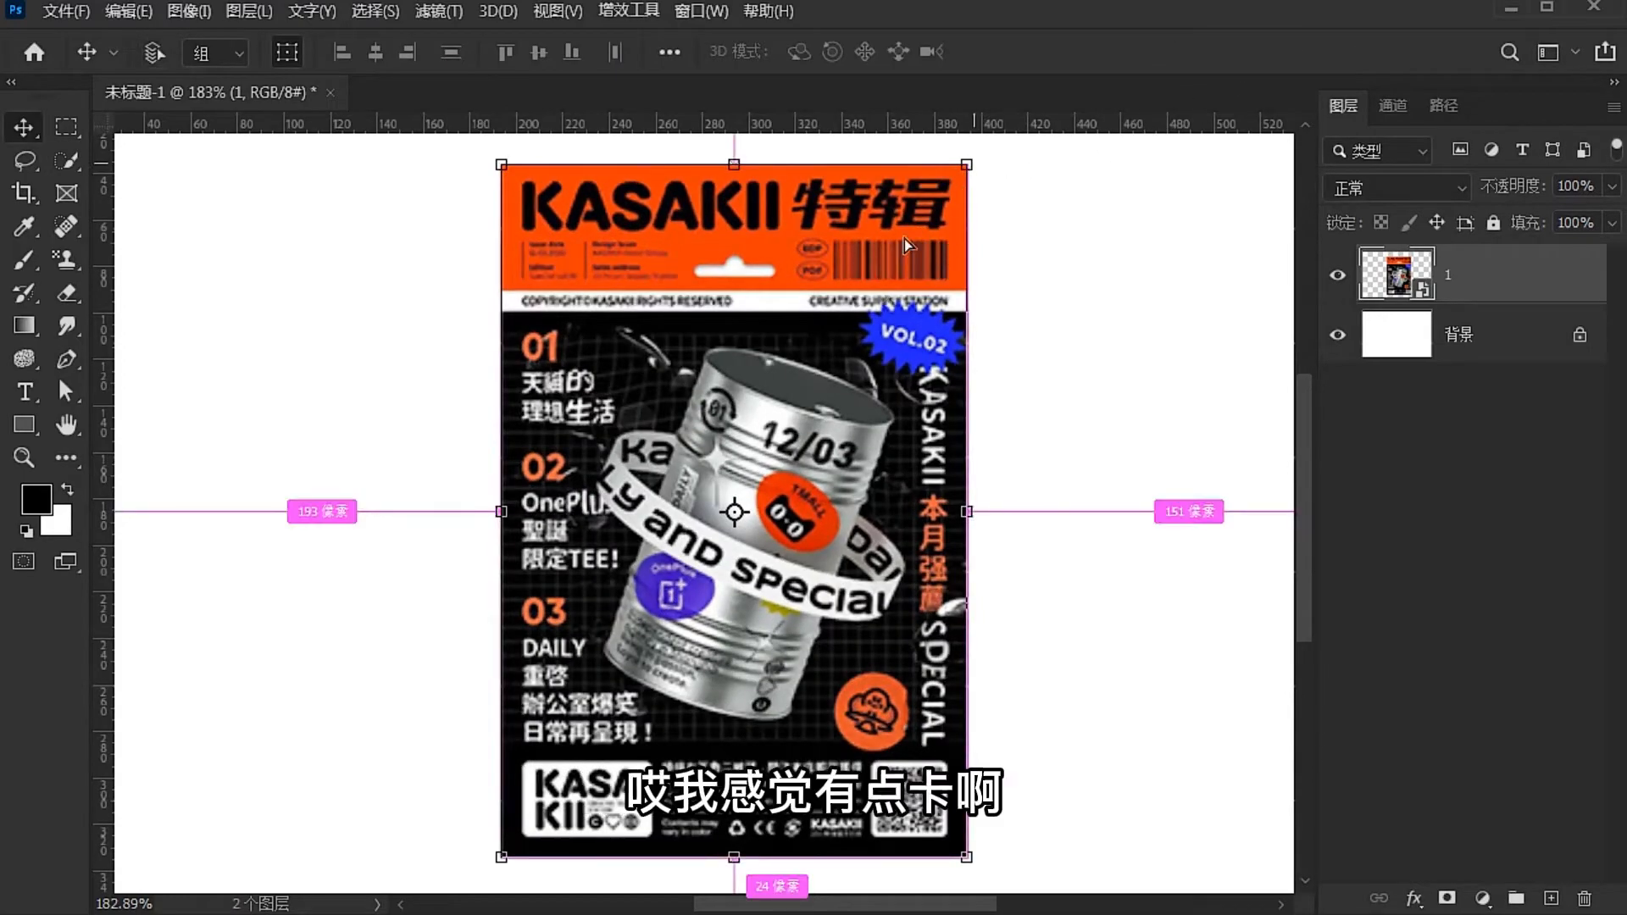
pyautogui.moveTo(904, 238); pyautogui.dragTo(1093, 194)
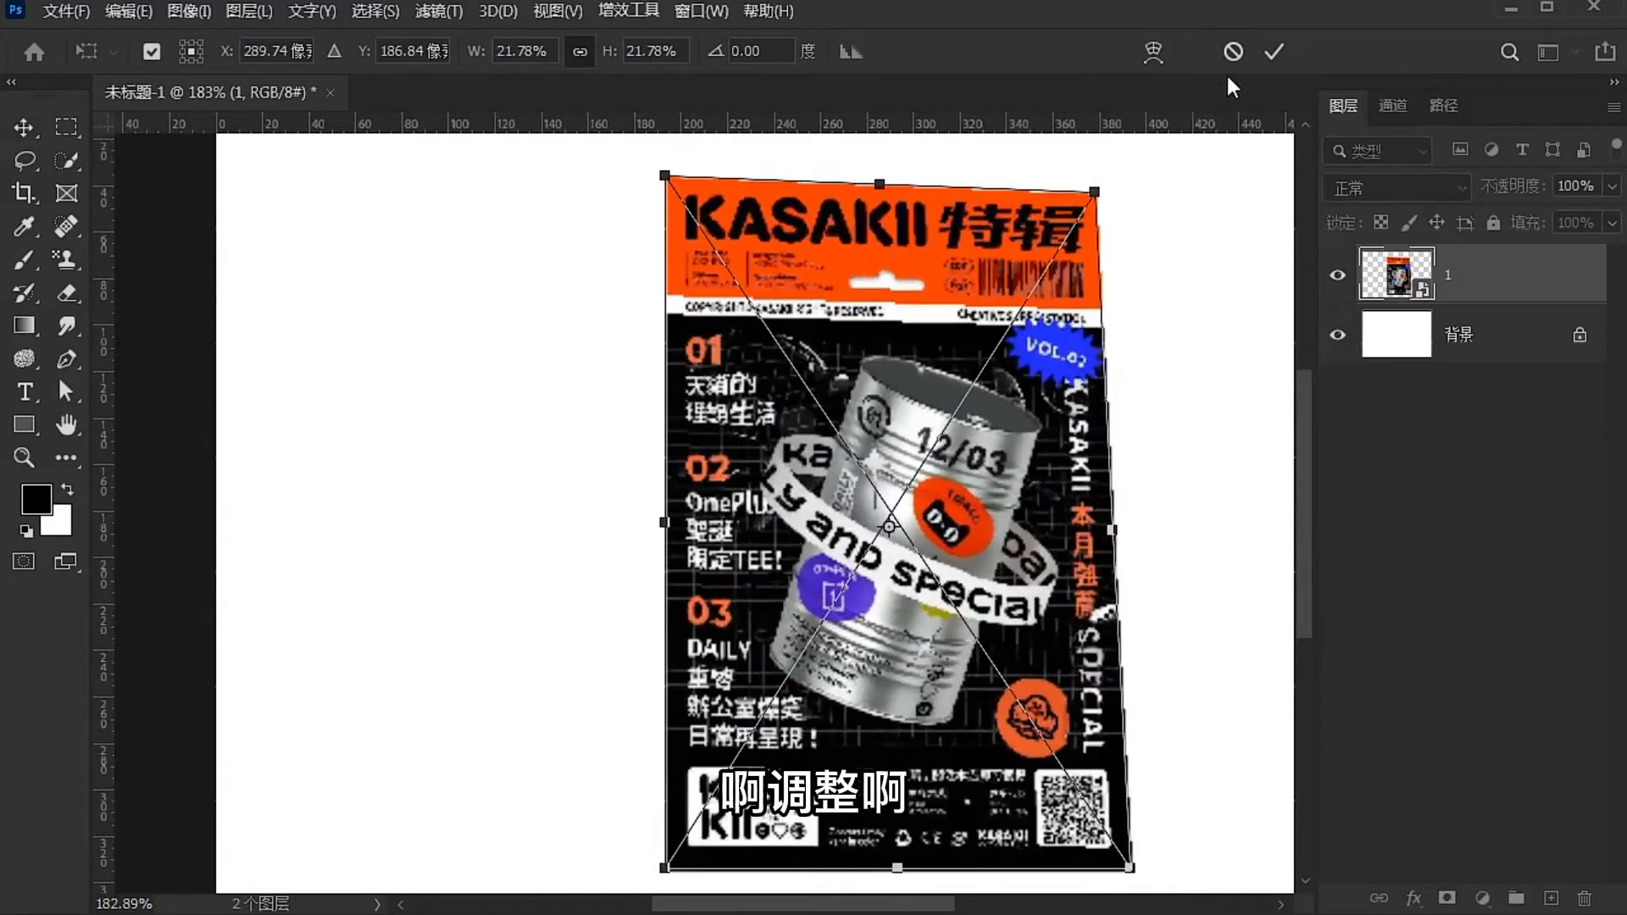
pyautogui.click(1232, 52)
pyautogui.moveTo(784, 411); pyautogui.dragTo(663, 406)
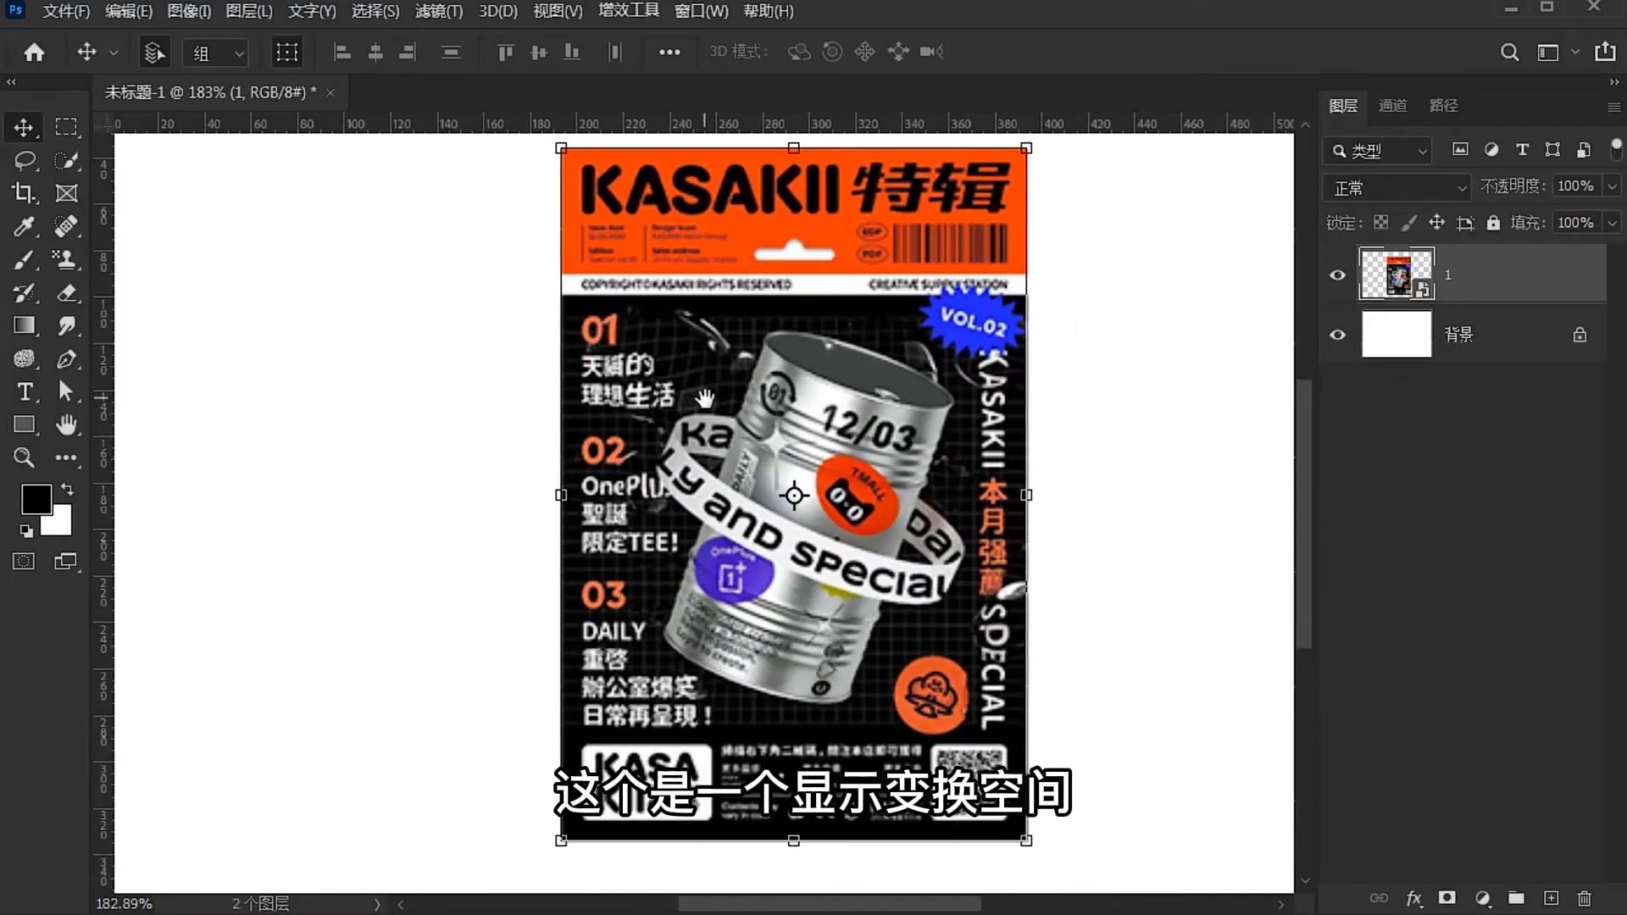
# Turn off the Show Transform Controls option and shift the poster slightly on the canvas
pyautogui.click(286, 52)
pyautogui.scroll(-2, 643, 325)
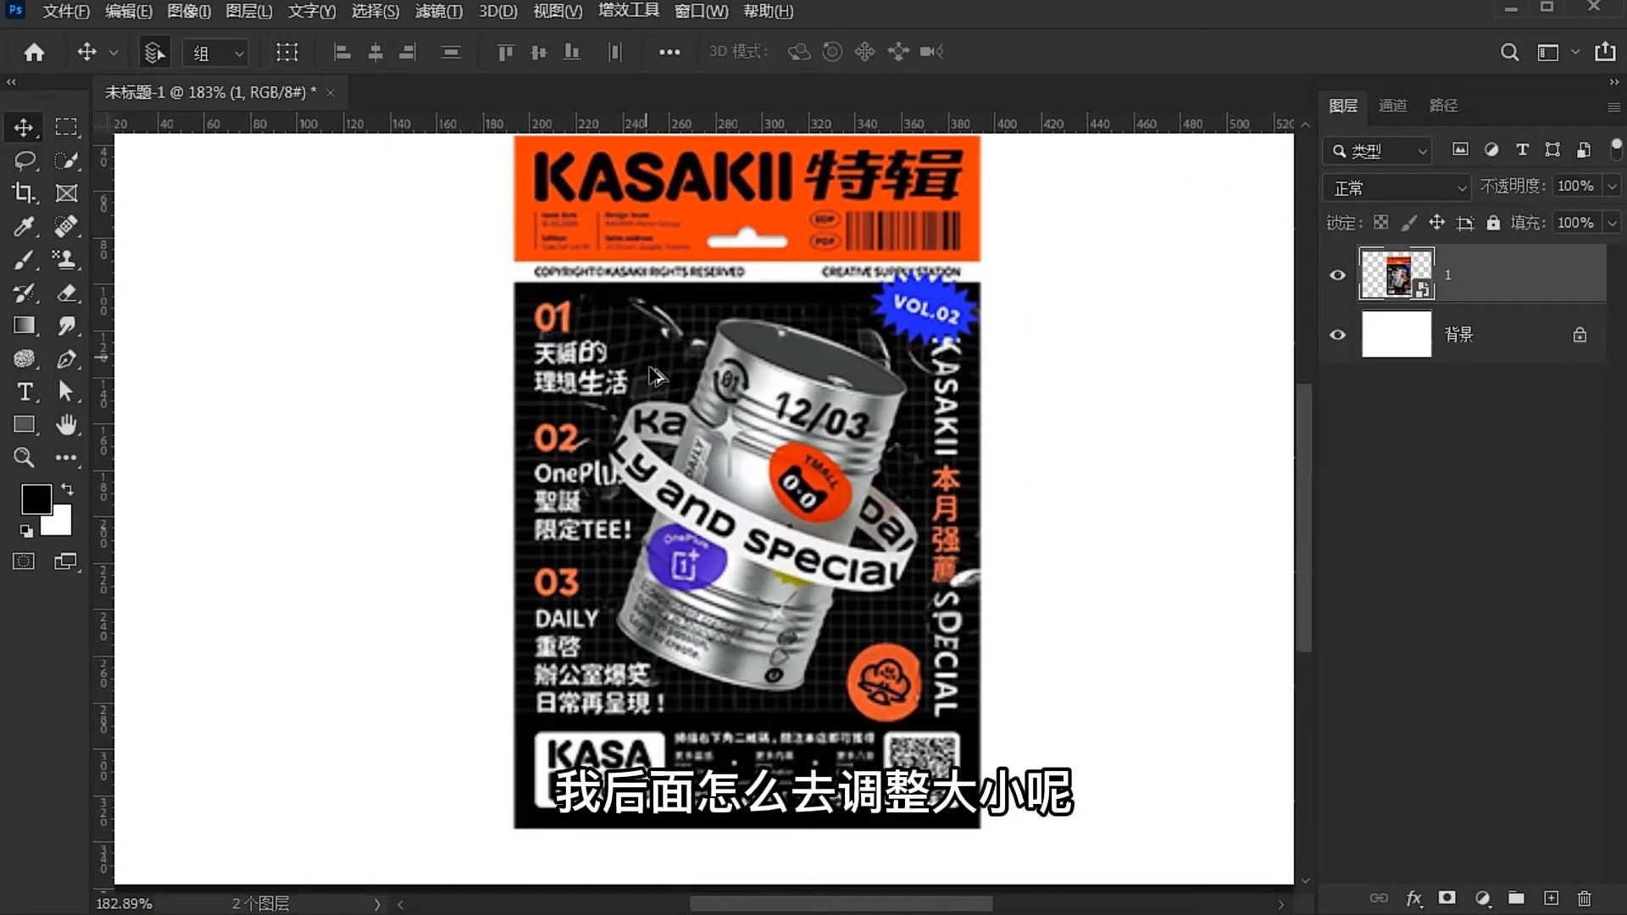
pyautogui.moveTo(864, 250); pyautogui.dragTo(903, 221)
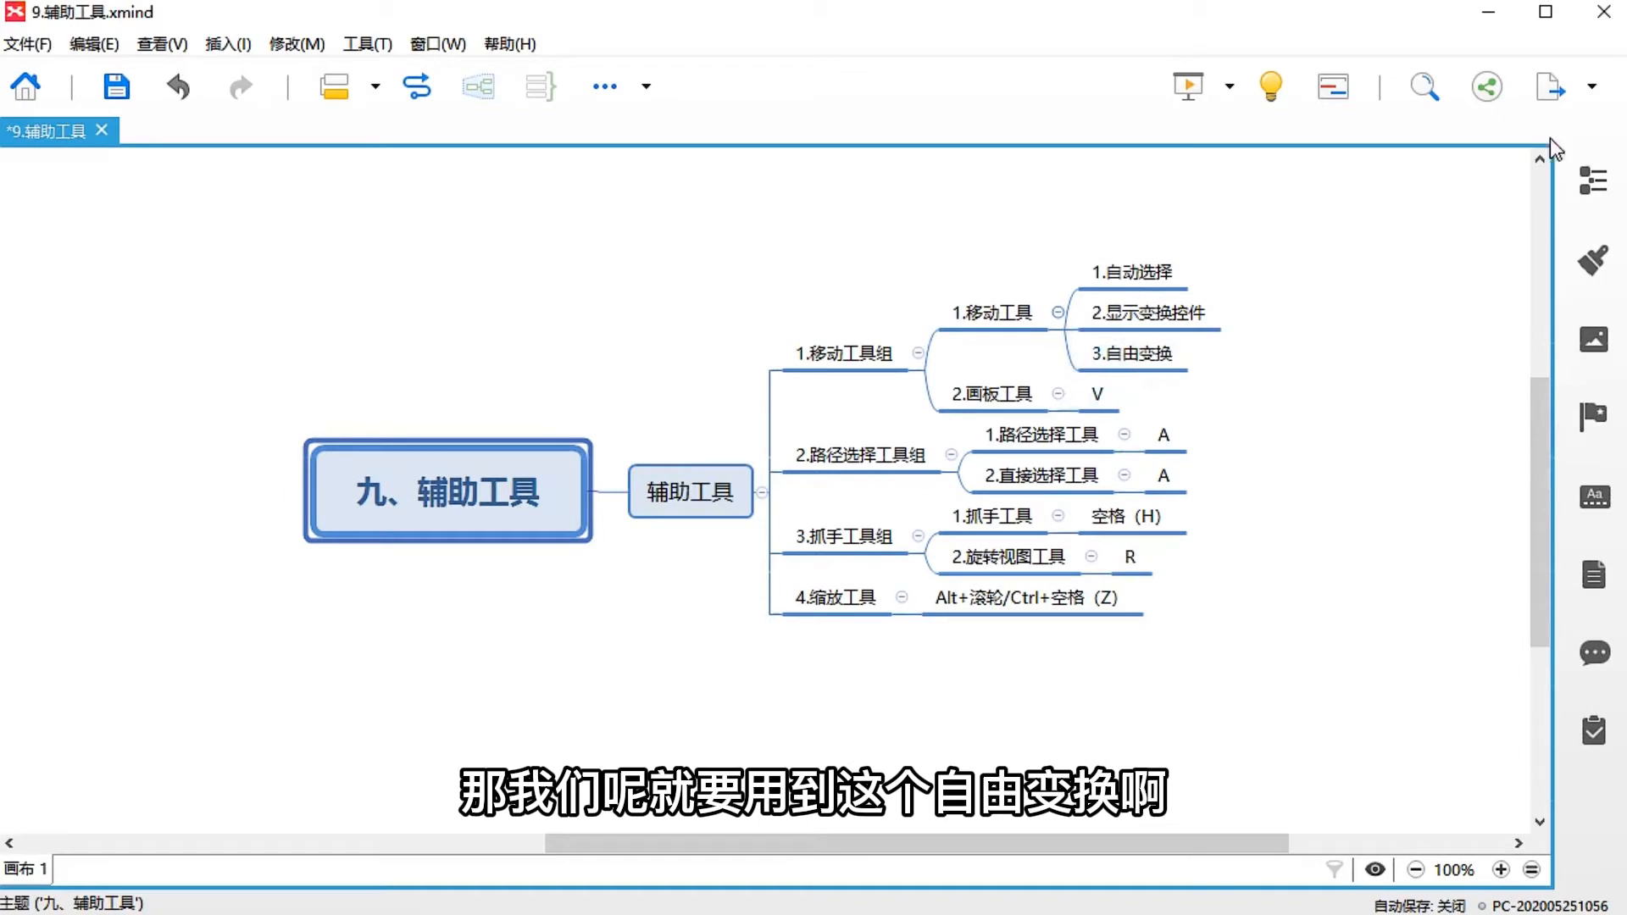
# Switch to XMind and open the shortcut summary mind map 8.常用快捷键汇总.xmind
pyautogui.hotkey('alt', 'Tab')
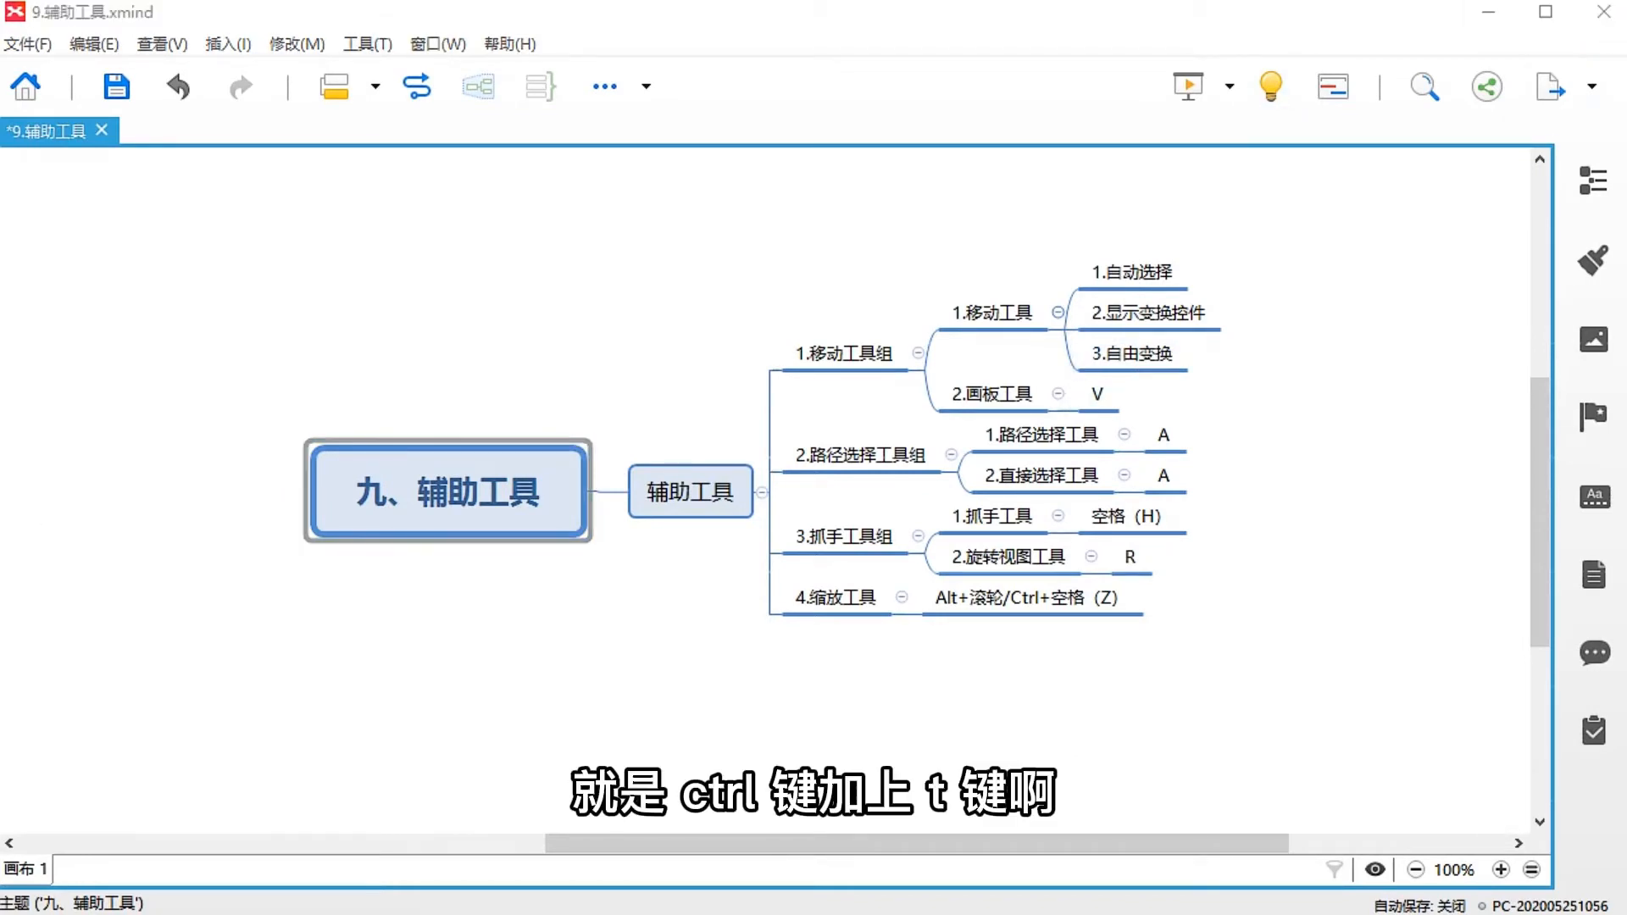
pyautogui.doubleClick(533, 449)
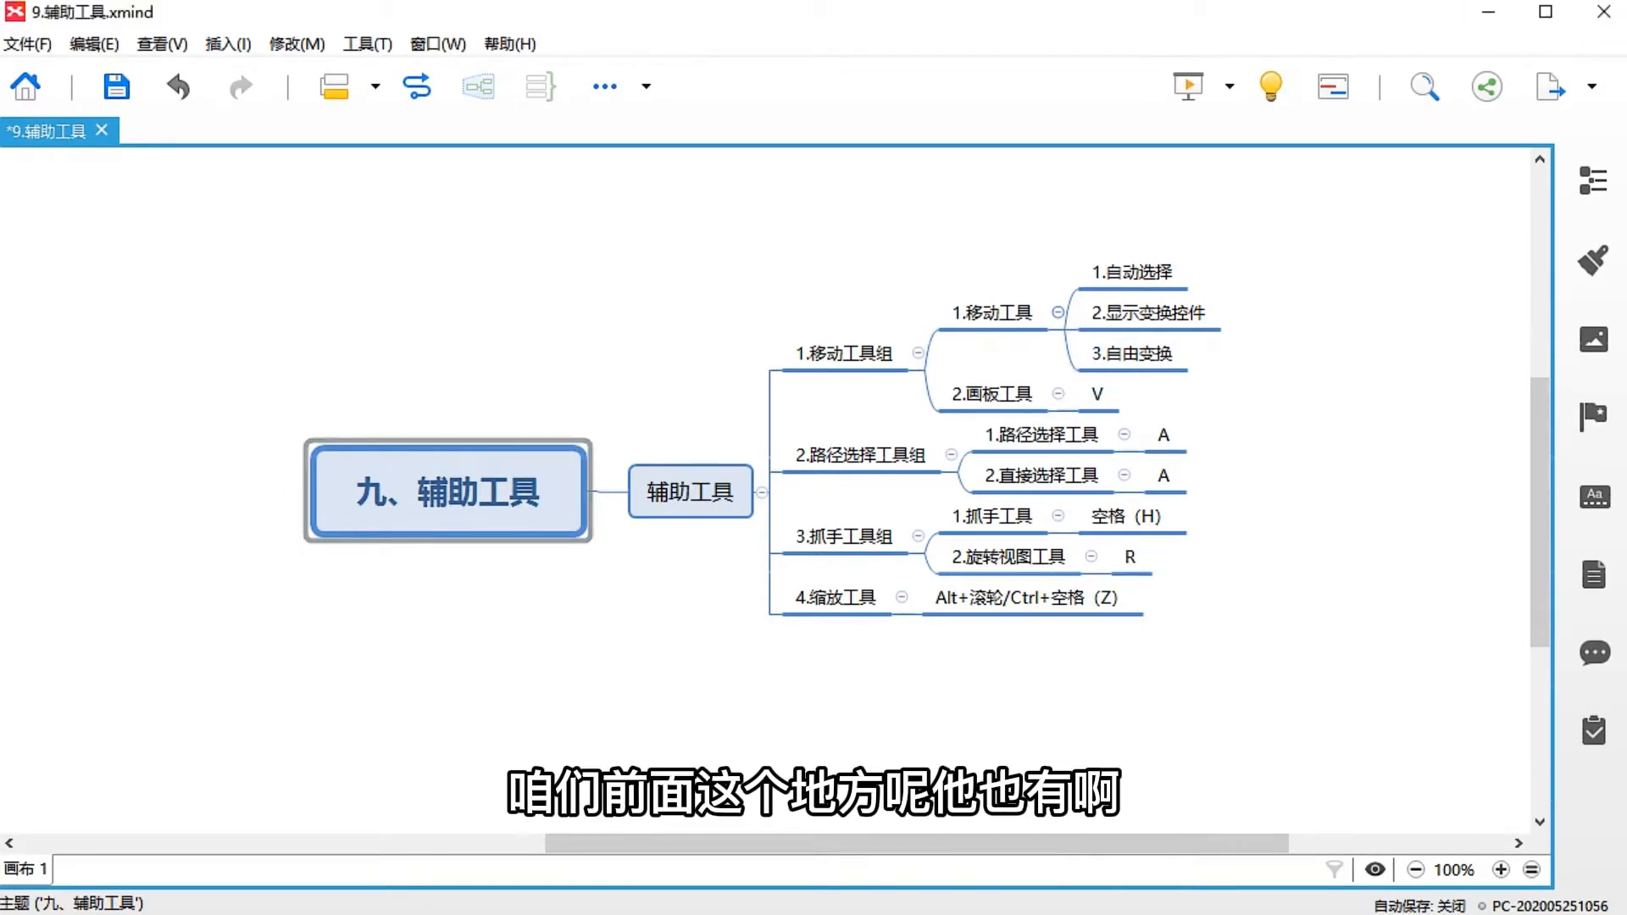
pyautogui.hscroll(5, 678, 424)
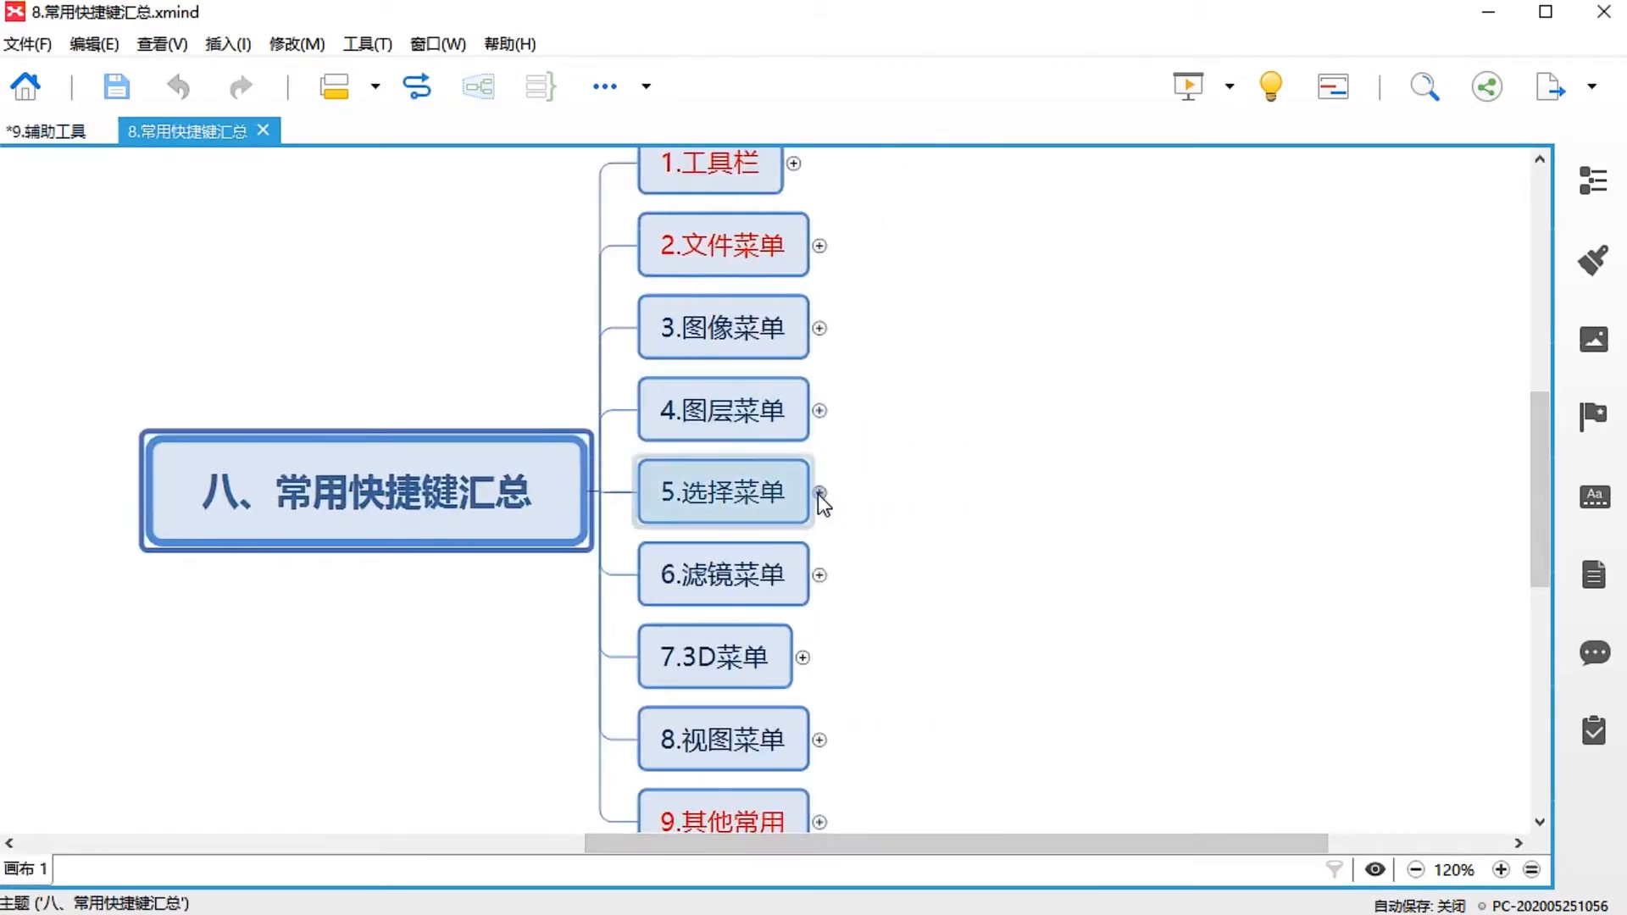
# Examine the image, layer, selection and other common shortcut branches of the mind map for the Free Transform shortcut
pyautogui.click(819, 328)
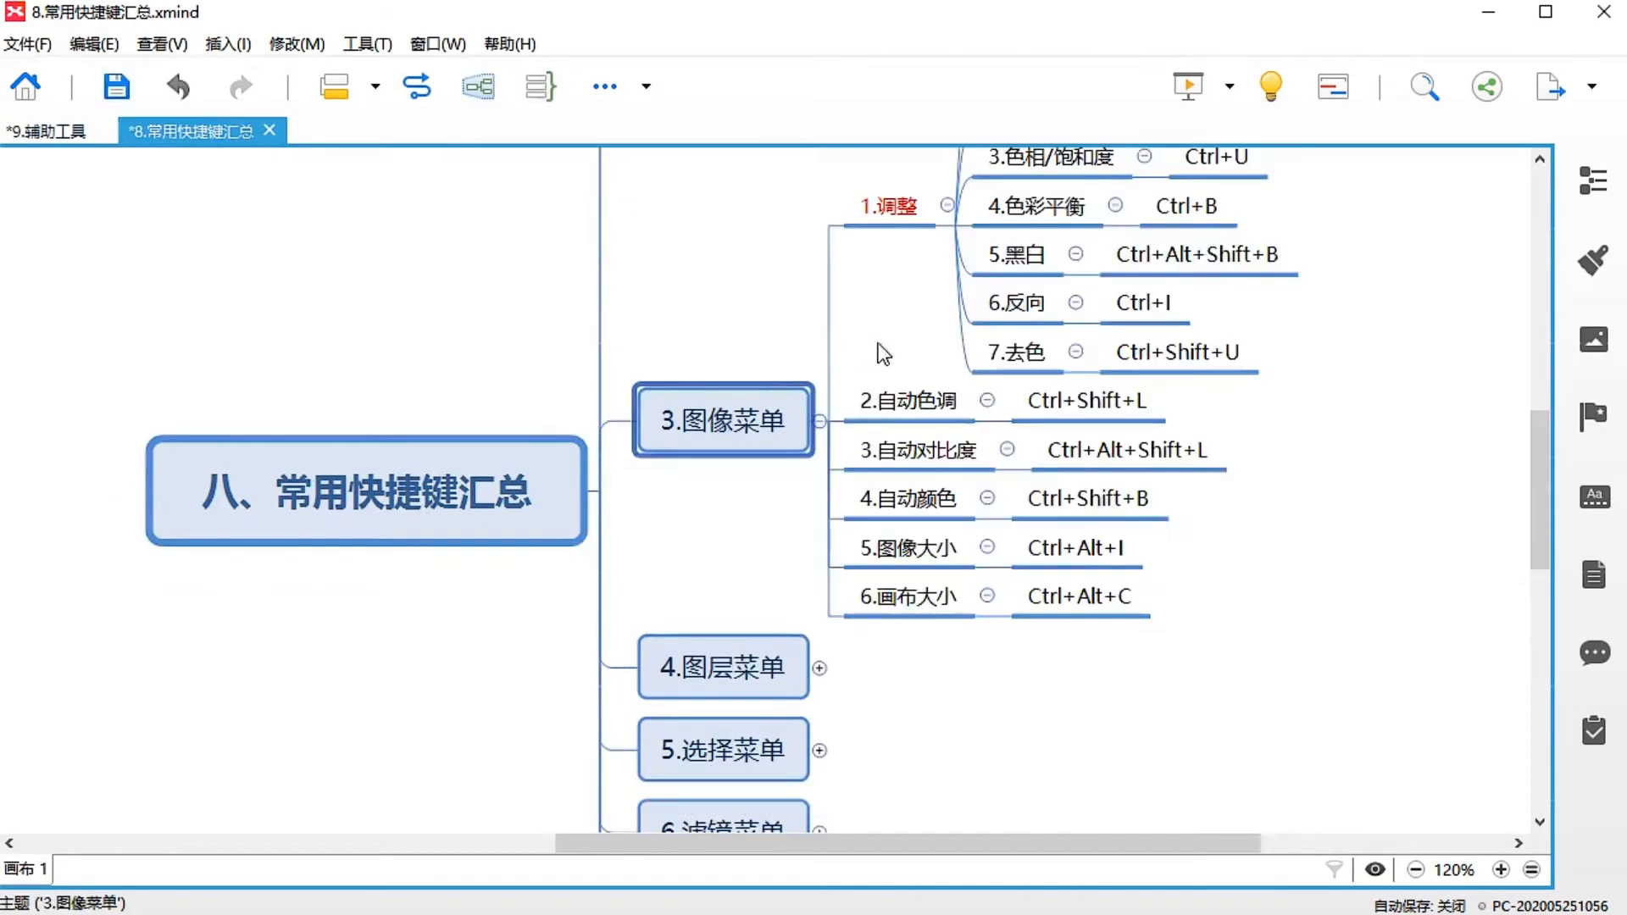
pyautogui.click(820, 421)
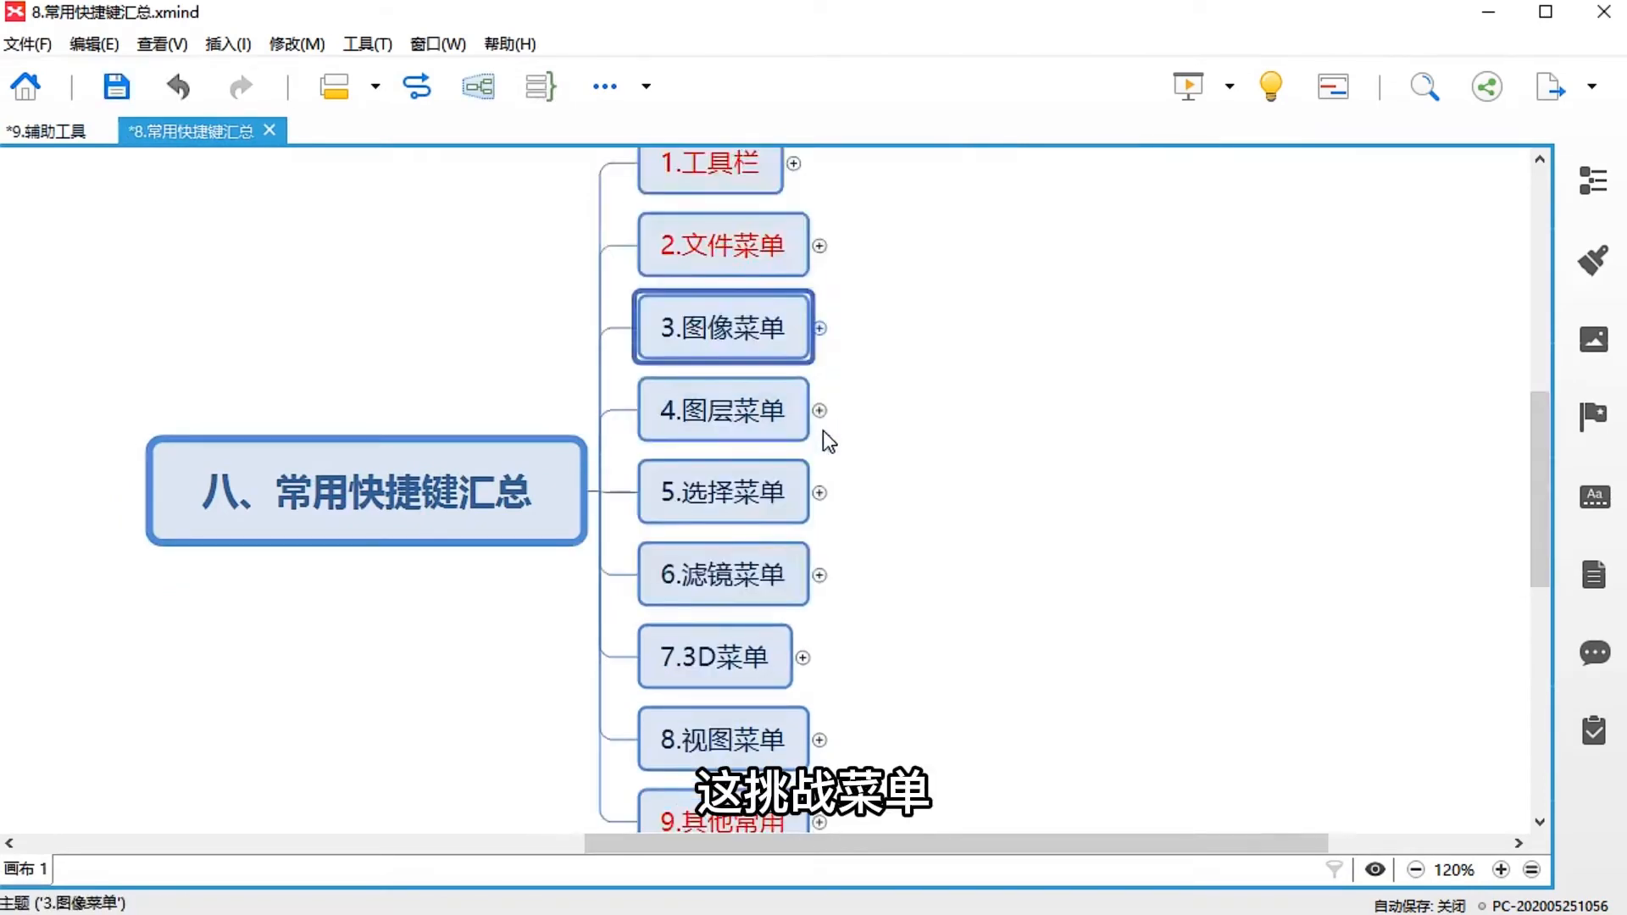
pyautogui.click(820, 412)
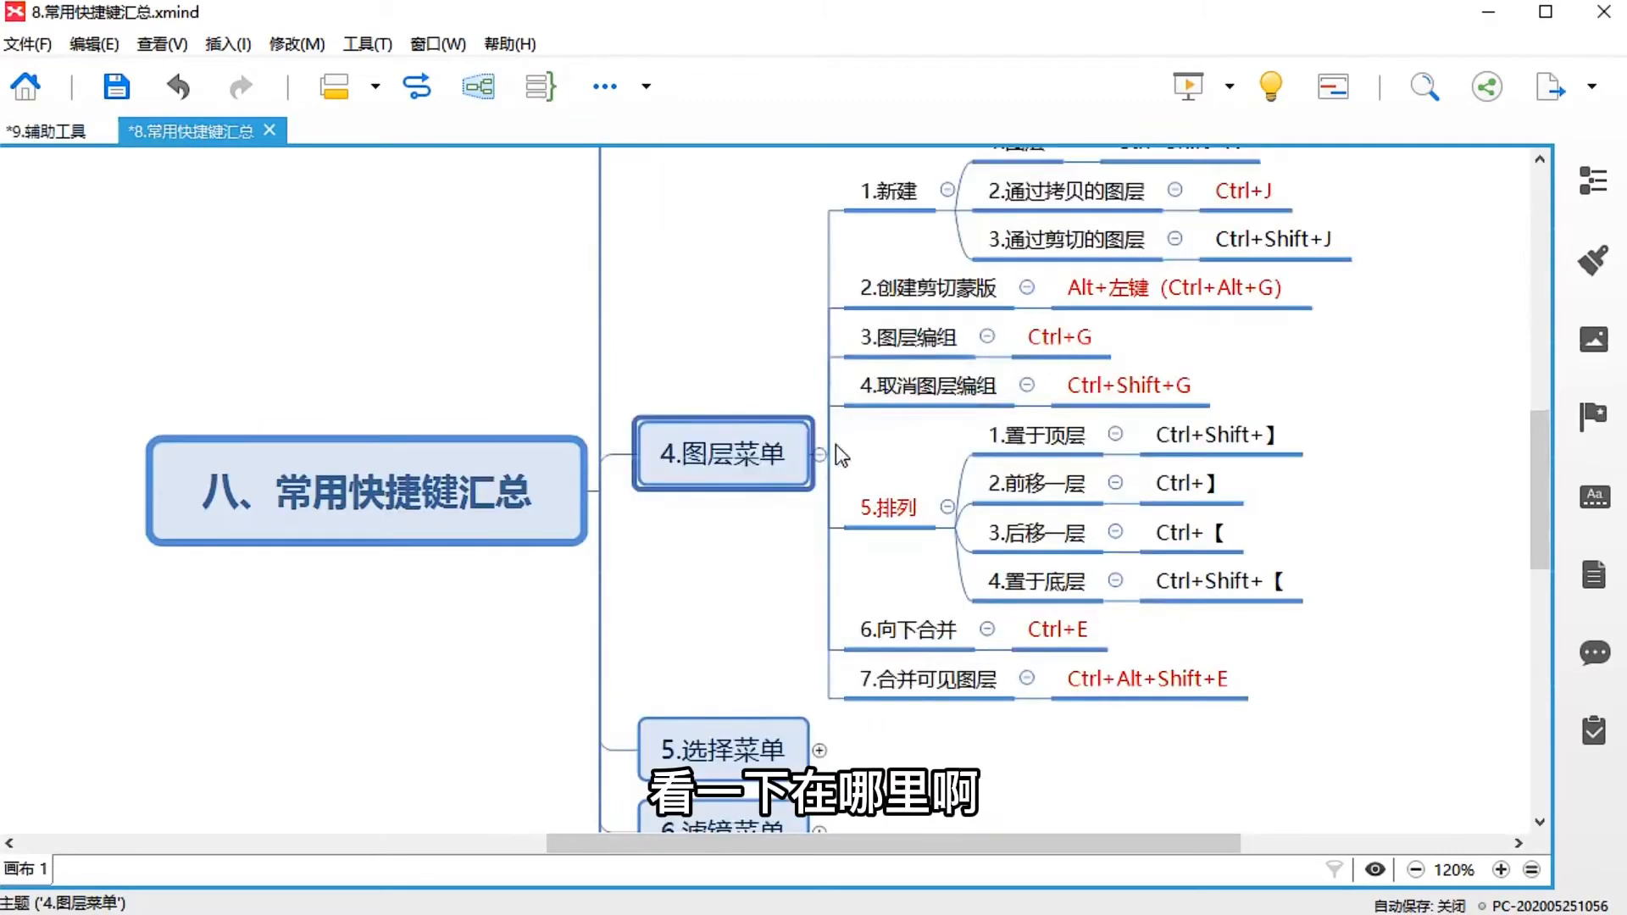
pyautogui.click(819, 452)
pyautogui.click(820, 492)
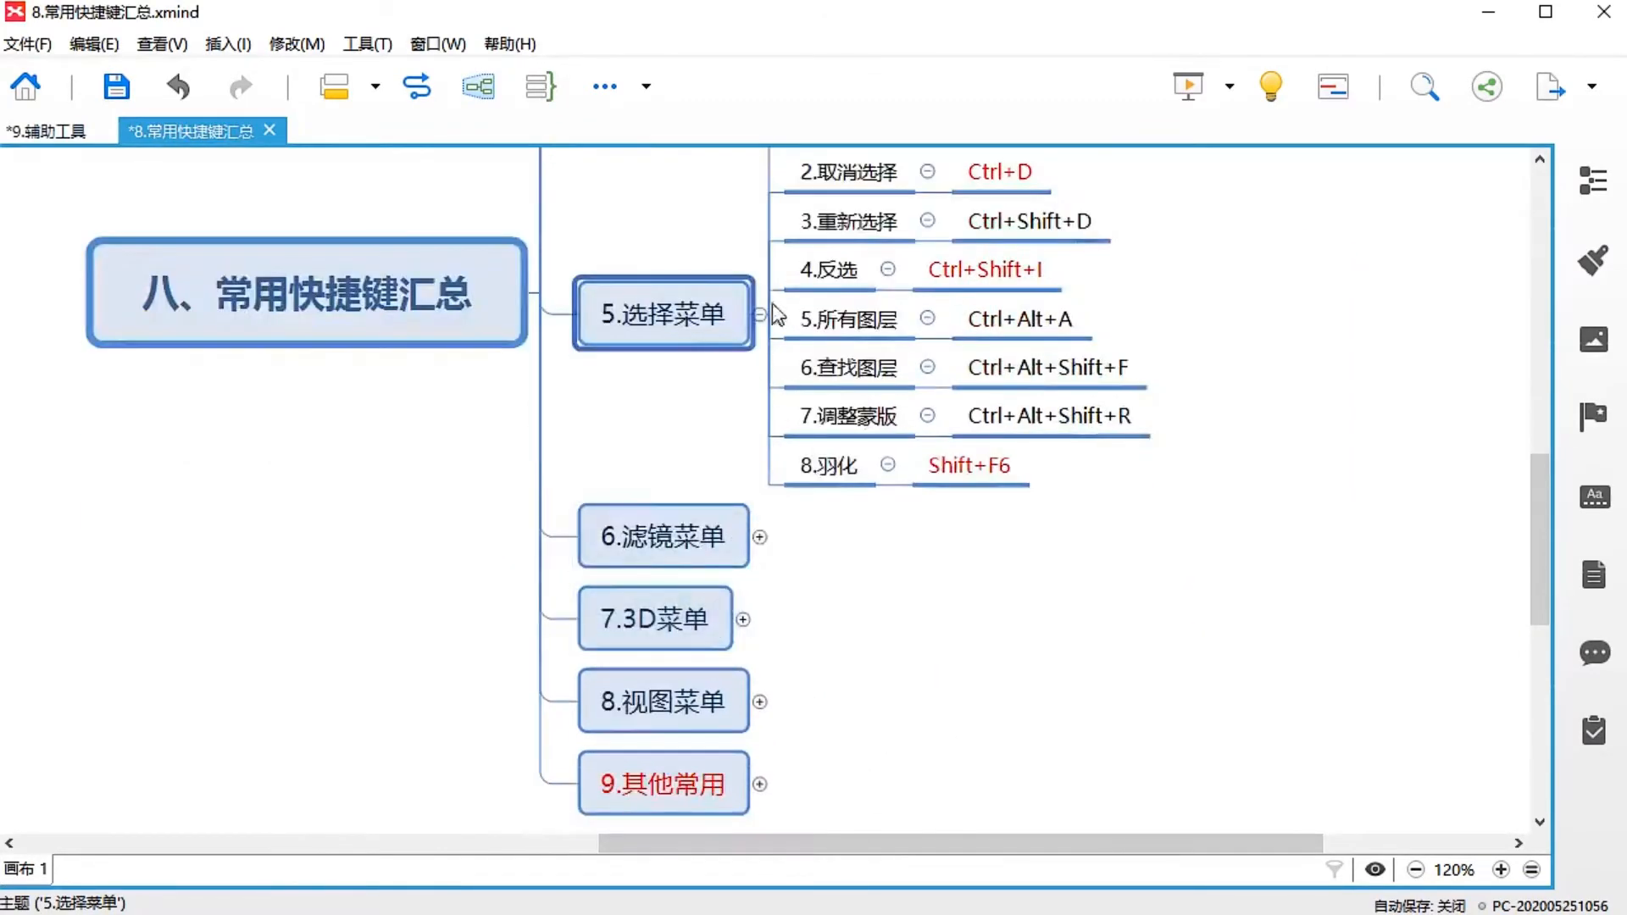
pyautogui.click(761, 315)
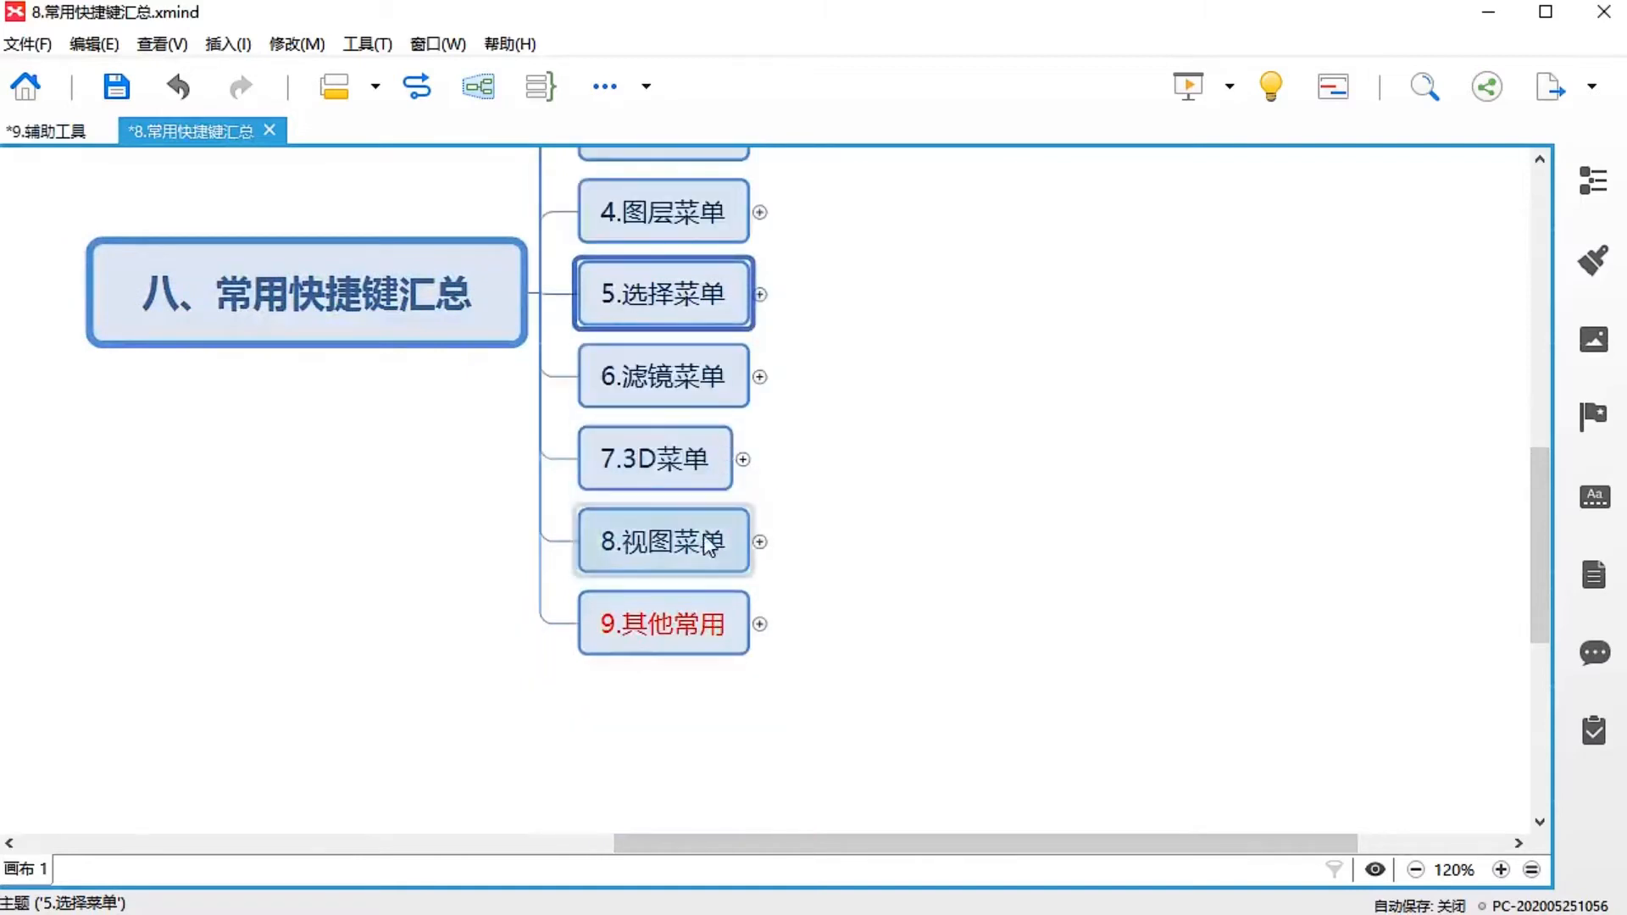
pyautogui.click(759, 624)
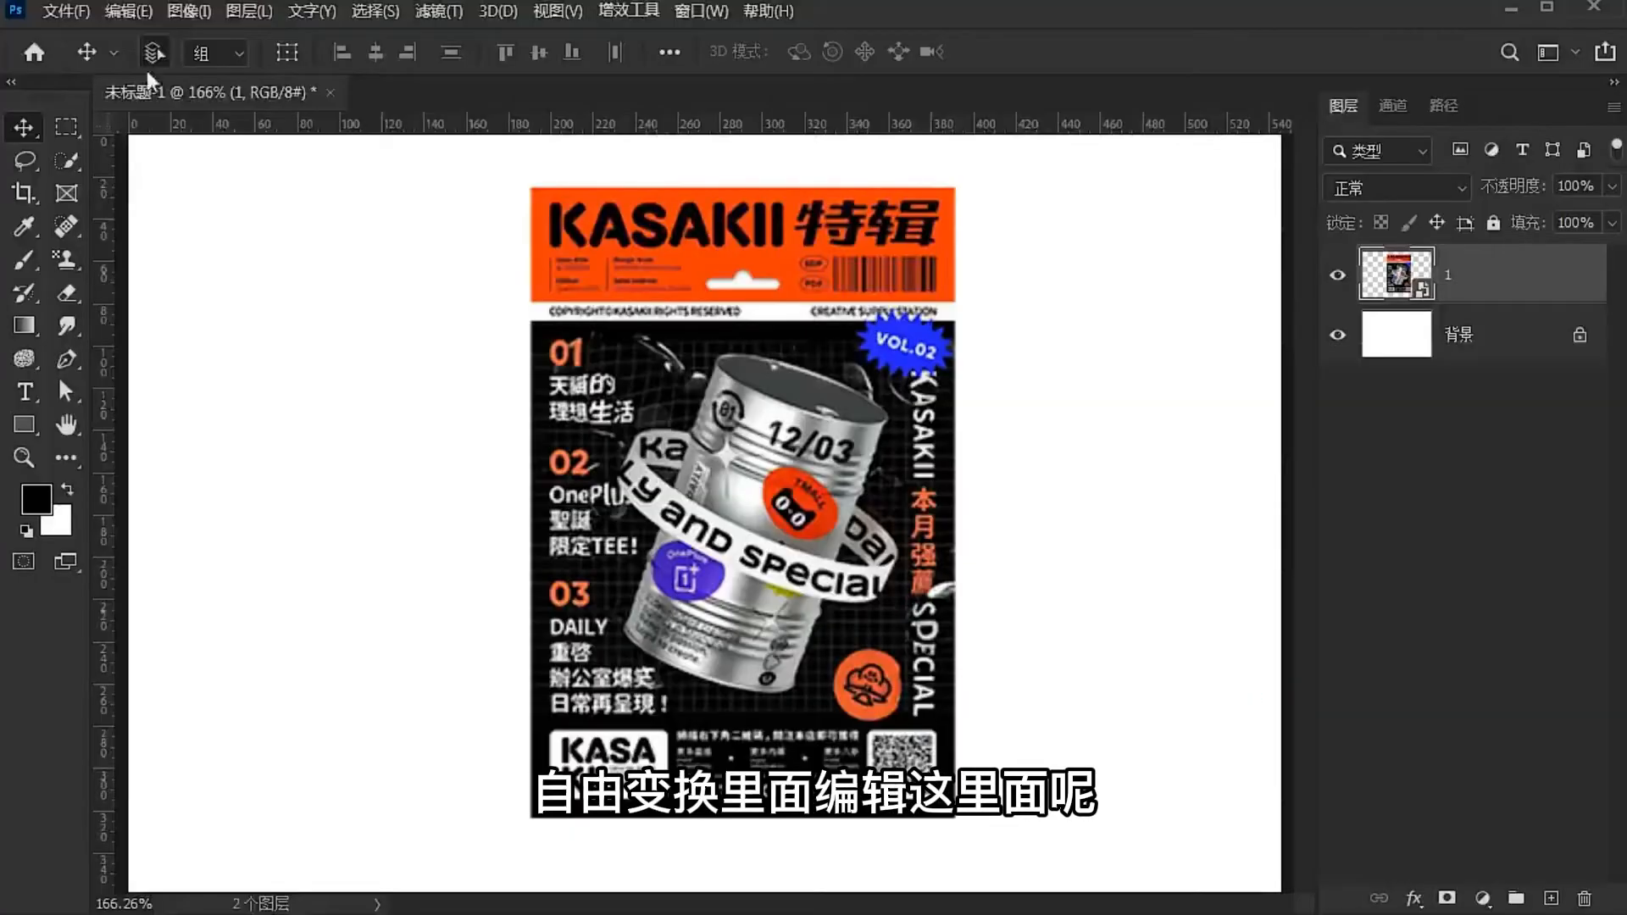
# Return to Photoshop, locate the Free Transform command, and move the poster slightly left and down
pyautogui.click(151, 8)
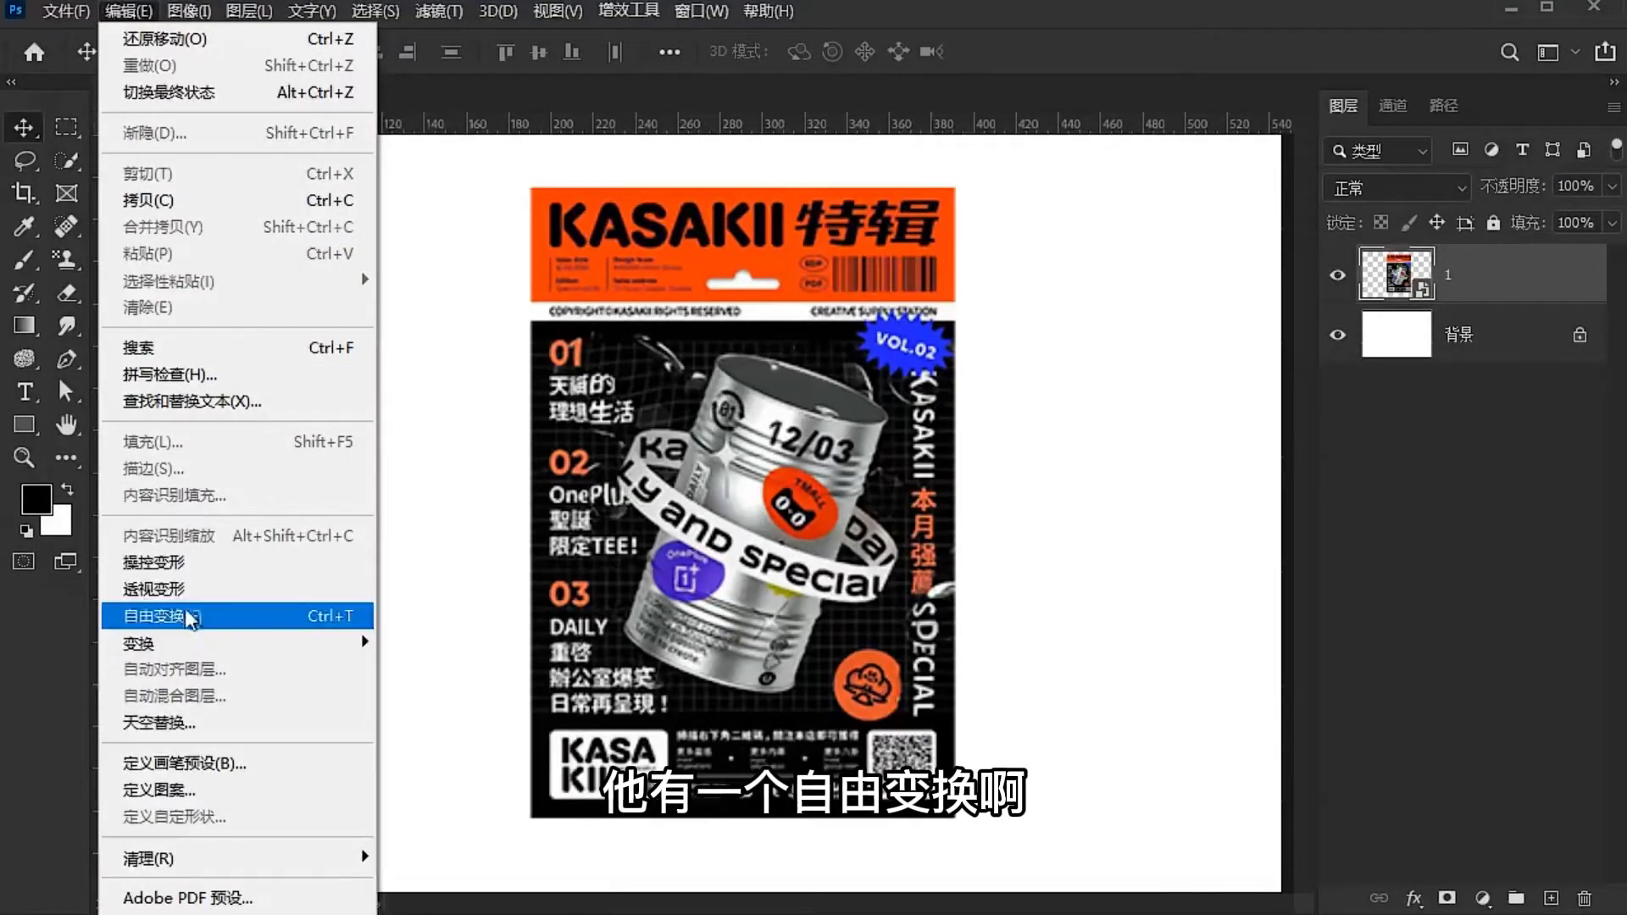
pyautogui.click(739, 384)
pyautogui.moveTo(739, 413)
pyautogui.mouseDown()
pyautogui.moveTo(757, 405)
pyautogui.moveTo(712, 424)
pyautogui.mouseUp()
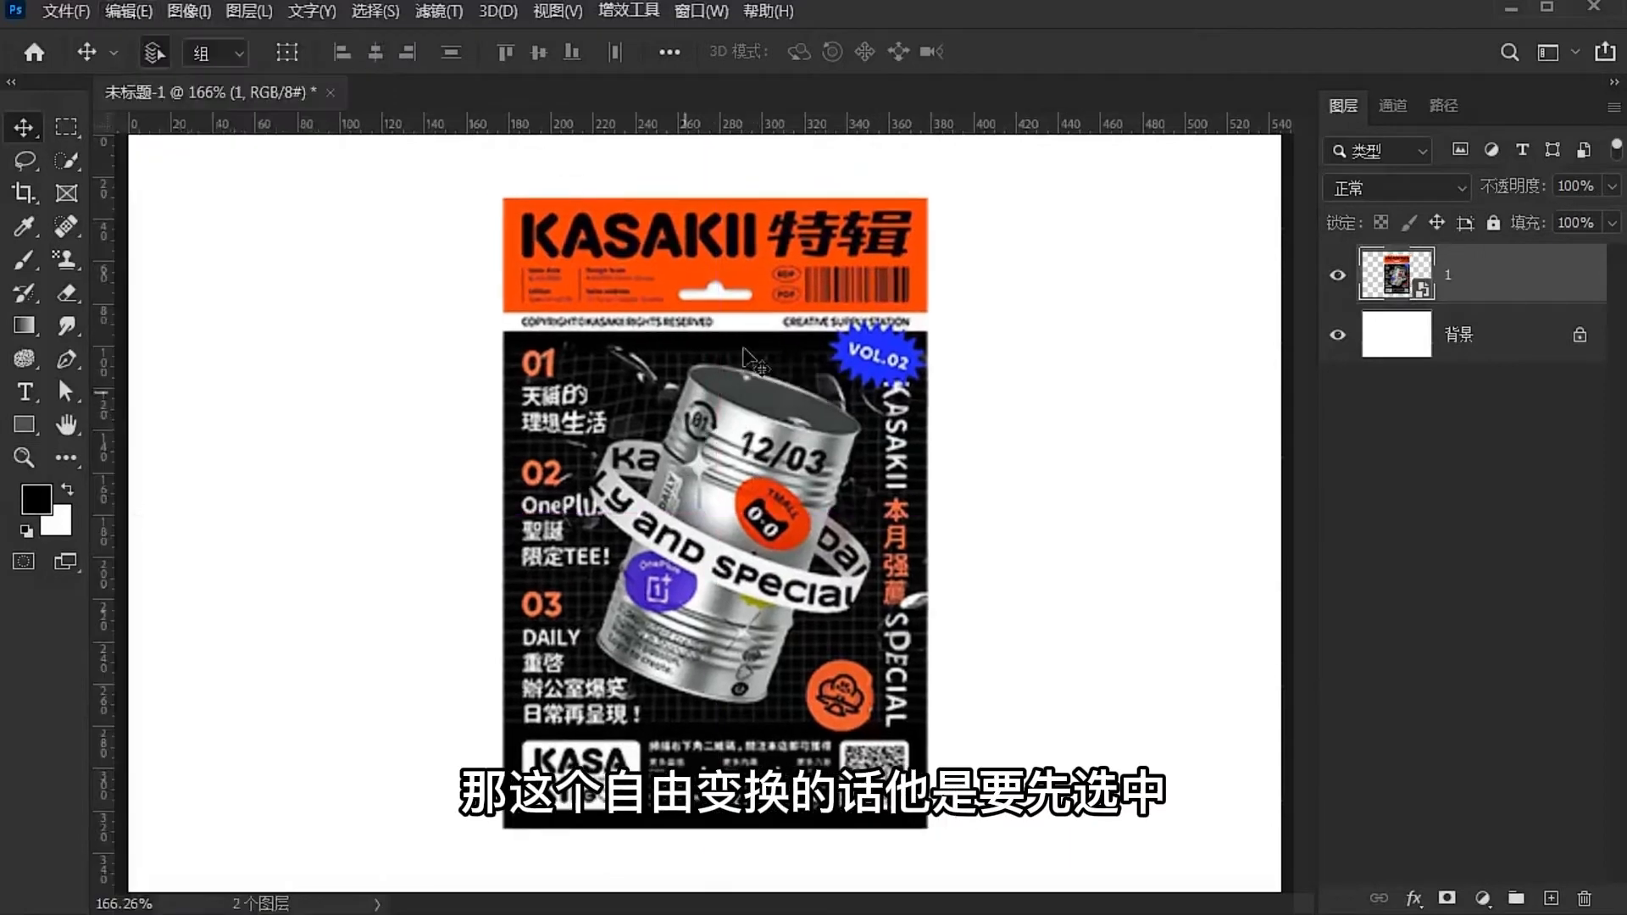
# Try Free Transform on the poster: shift it up and left, shrink it to 14.85%, and enlarge it to 19.41%
pyautogui.click(128, 10)
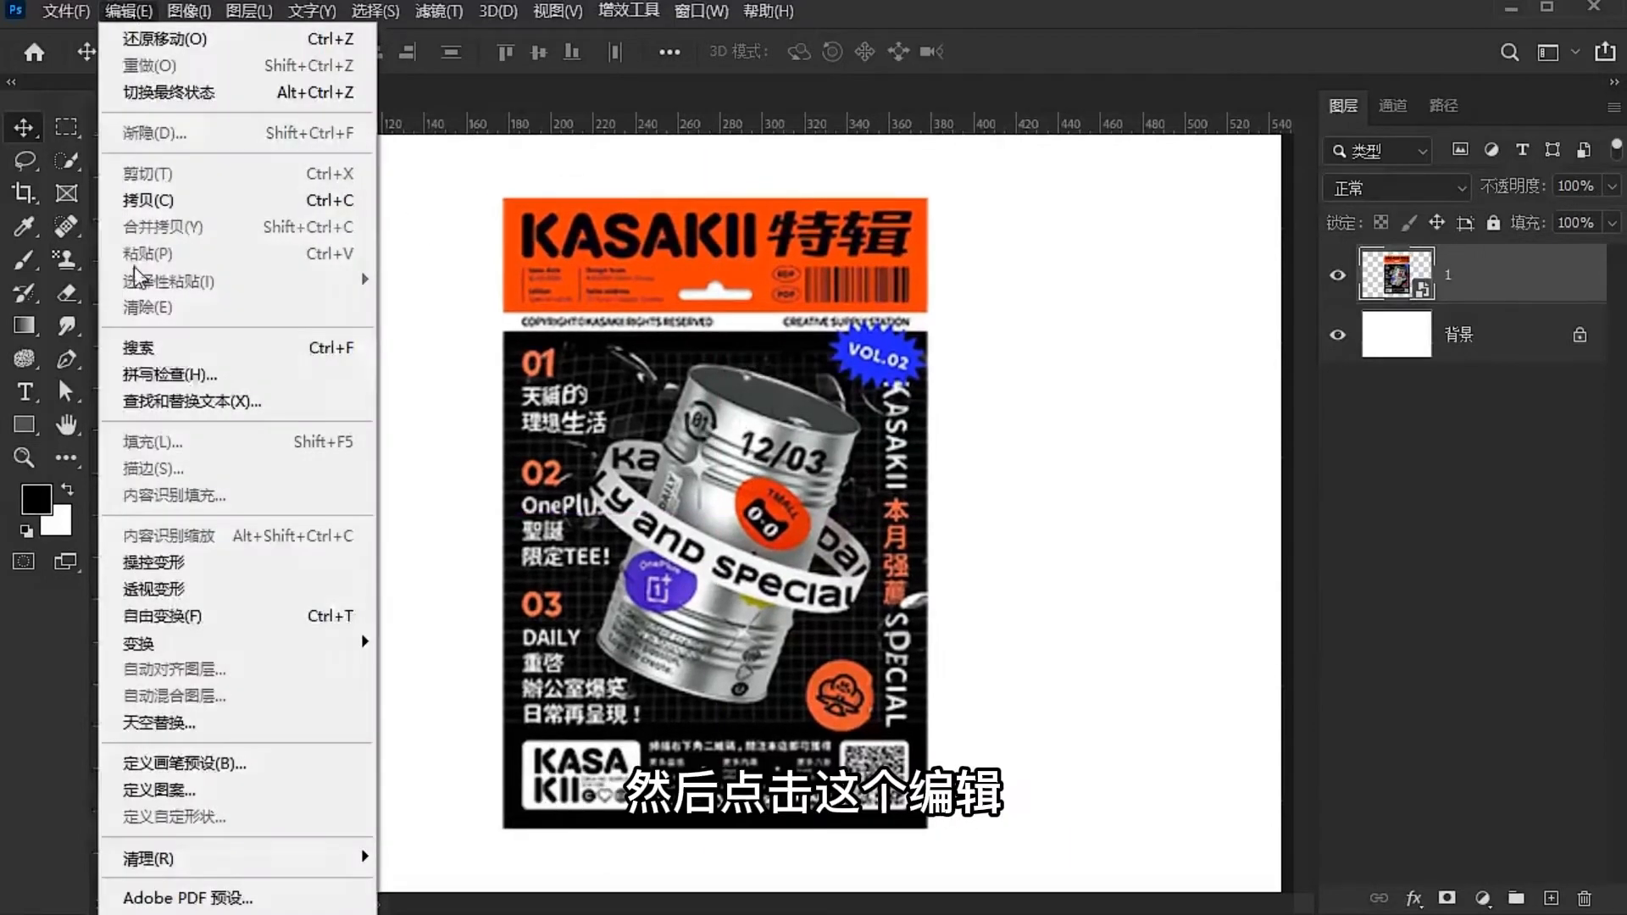
pyautogui.click(217, 617)
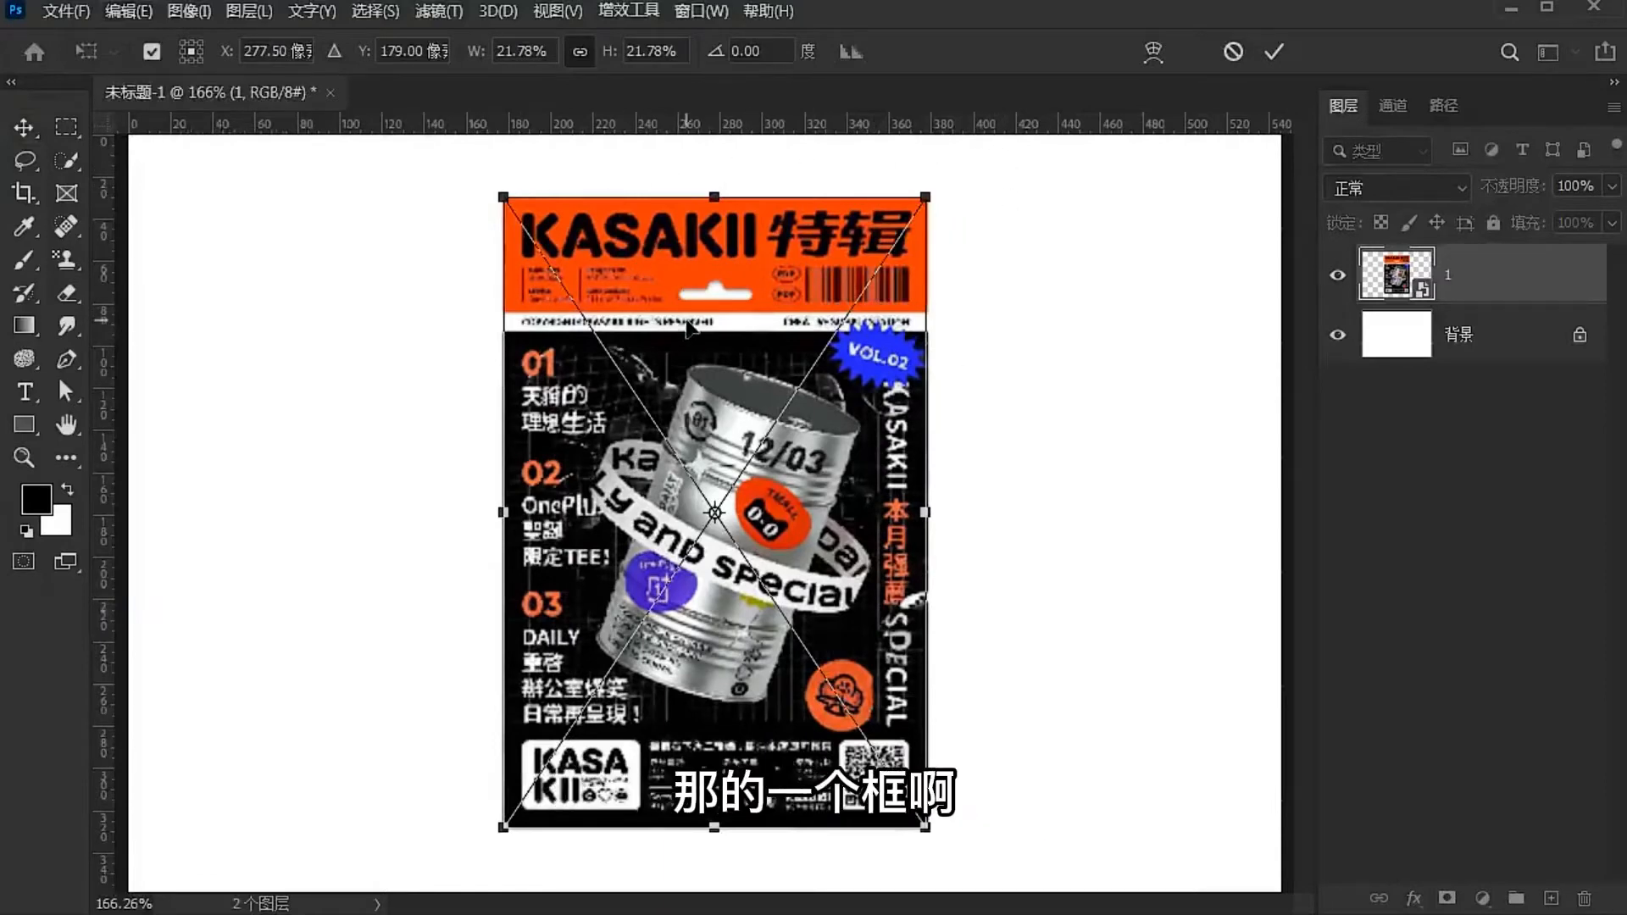
pyautogui.moveTo(765, 263); pyautogui.dragTo(720, 246)
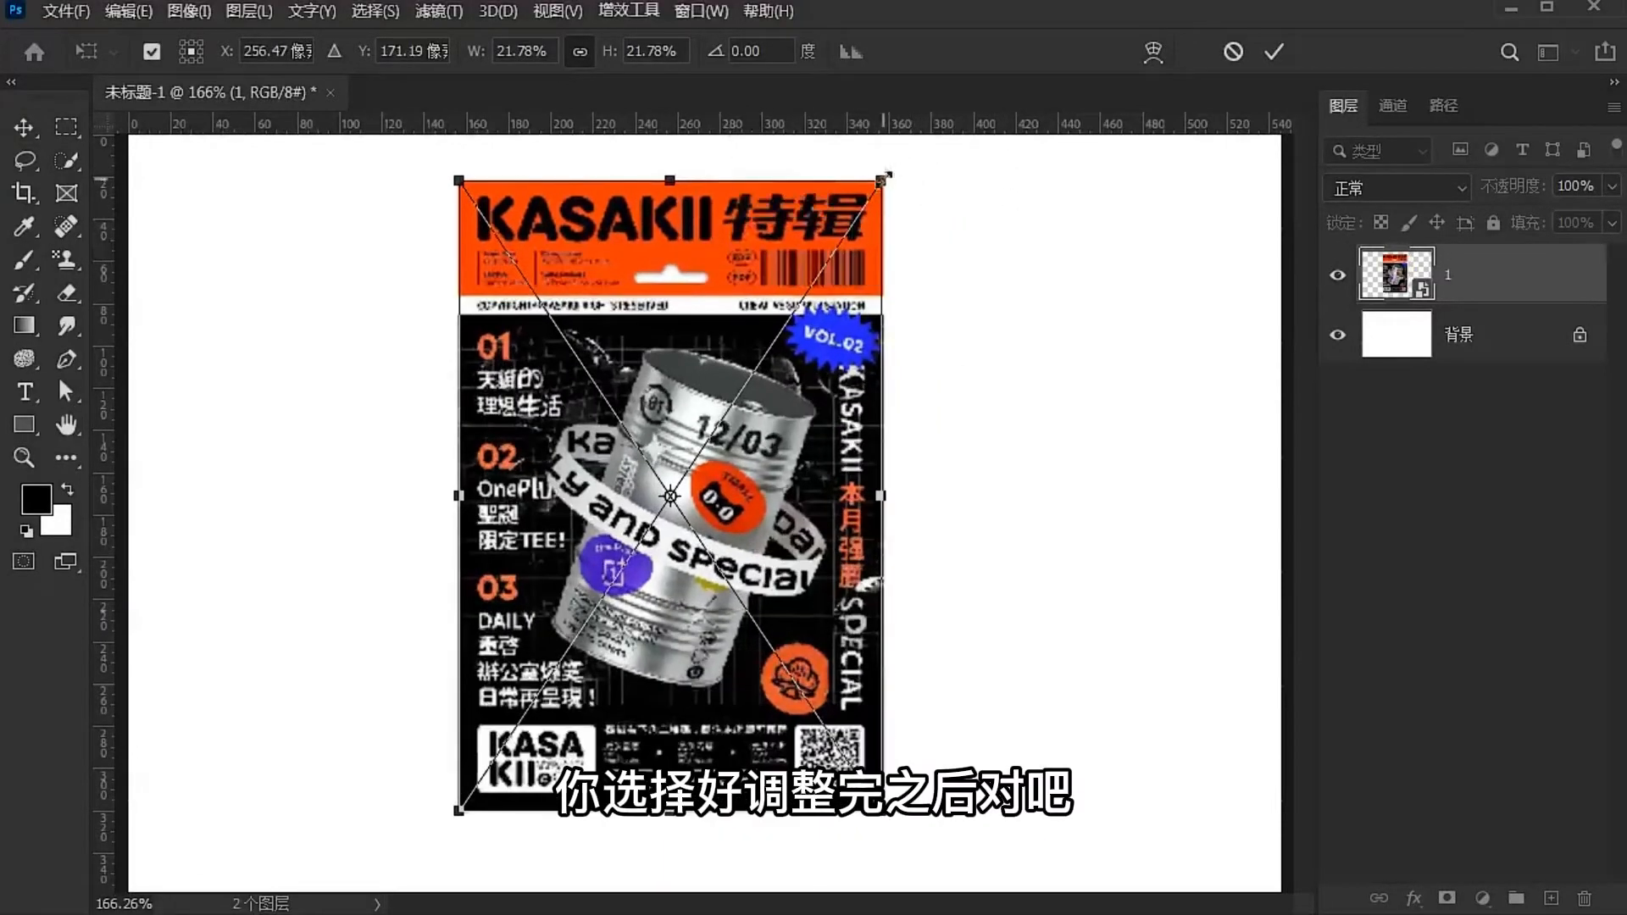
pyautogui.moveTo(885, 176); pyautogui.dragTo(759, 365)
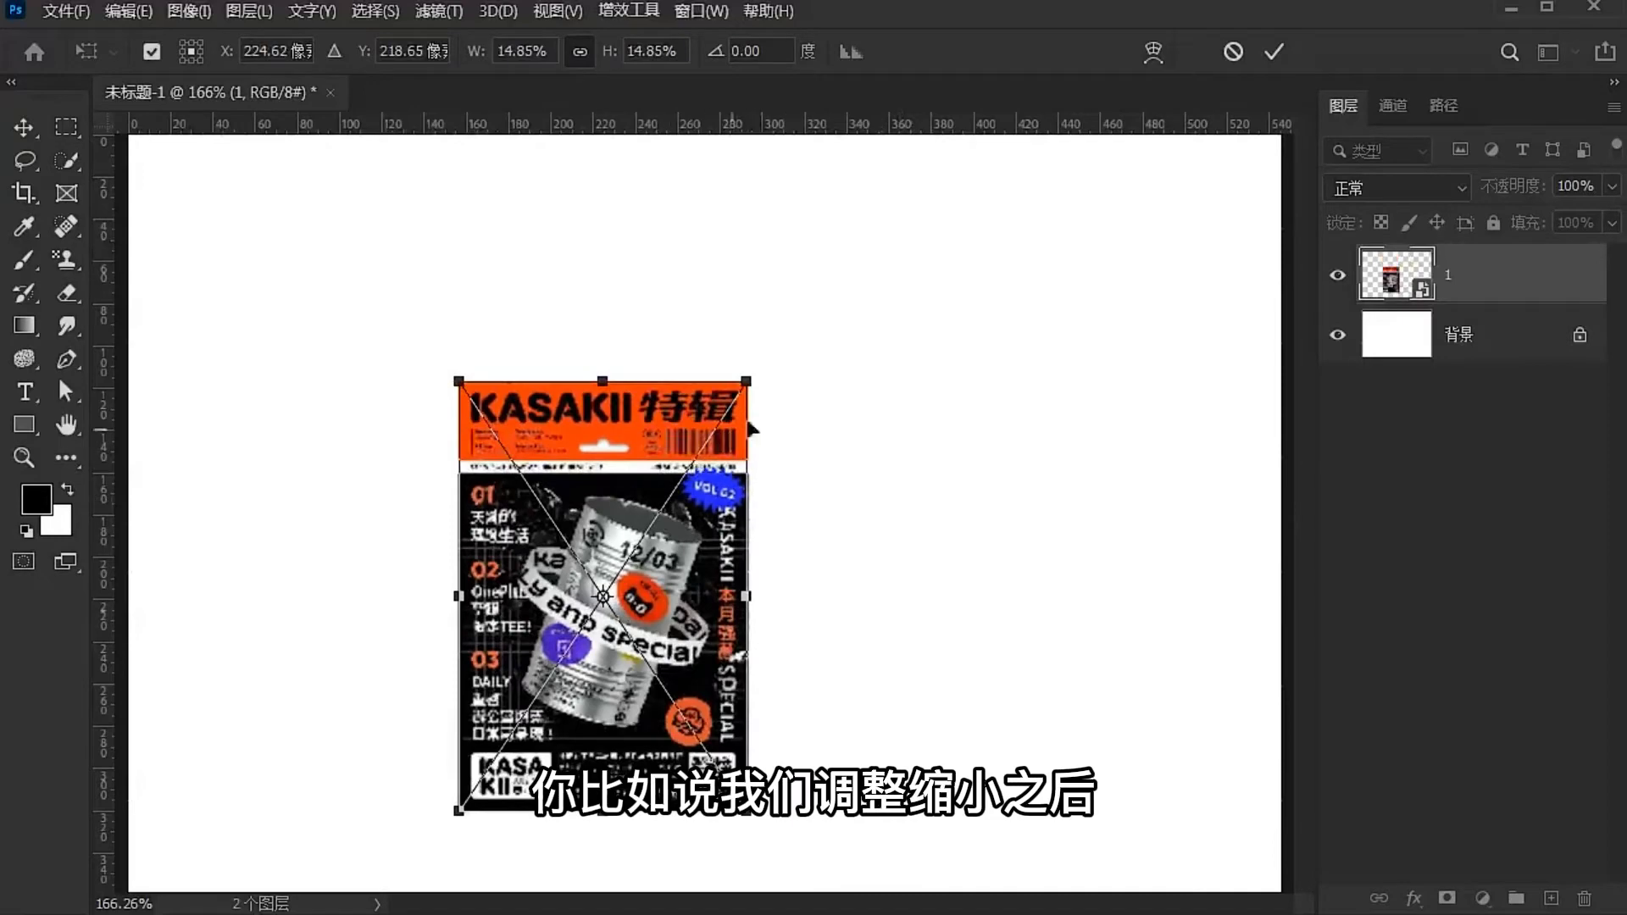
pyautogui.moveTo(602, 381); pyautogui.dragTo(665, 250)
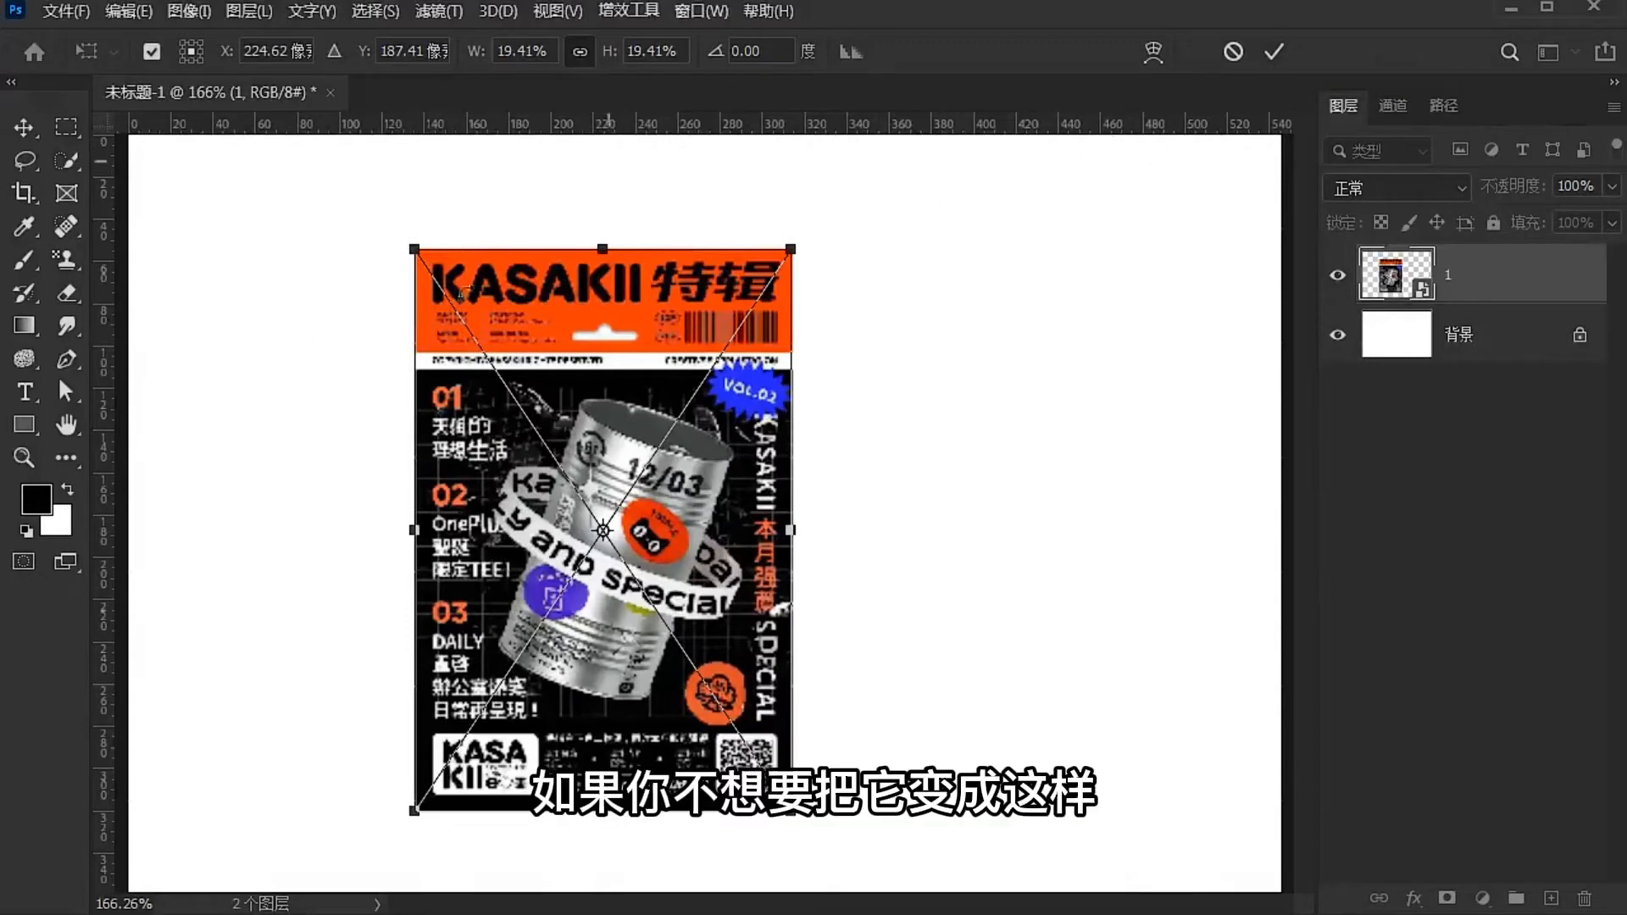
pyautogui.click(1232, 53)
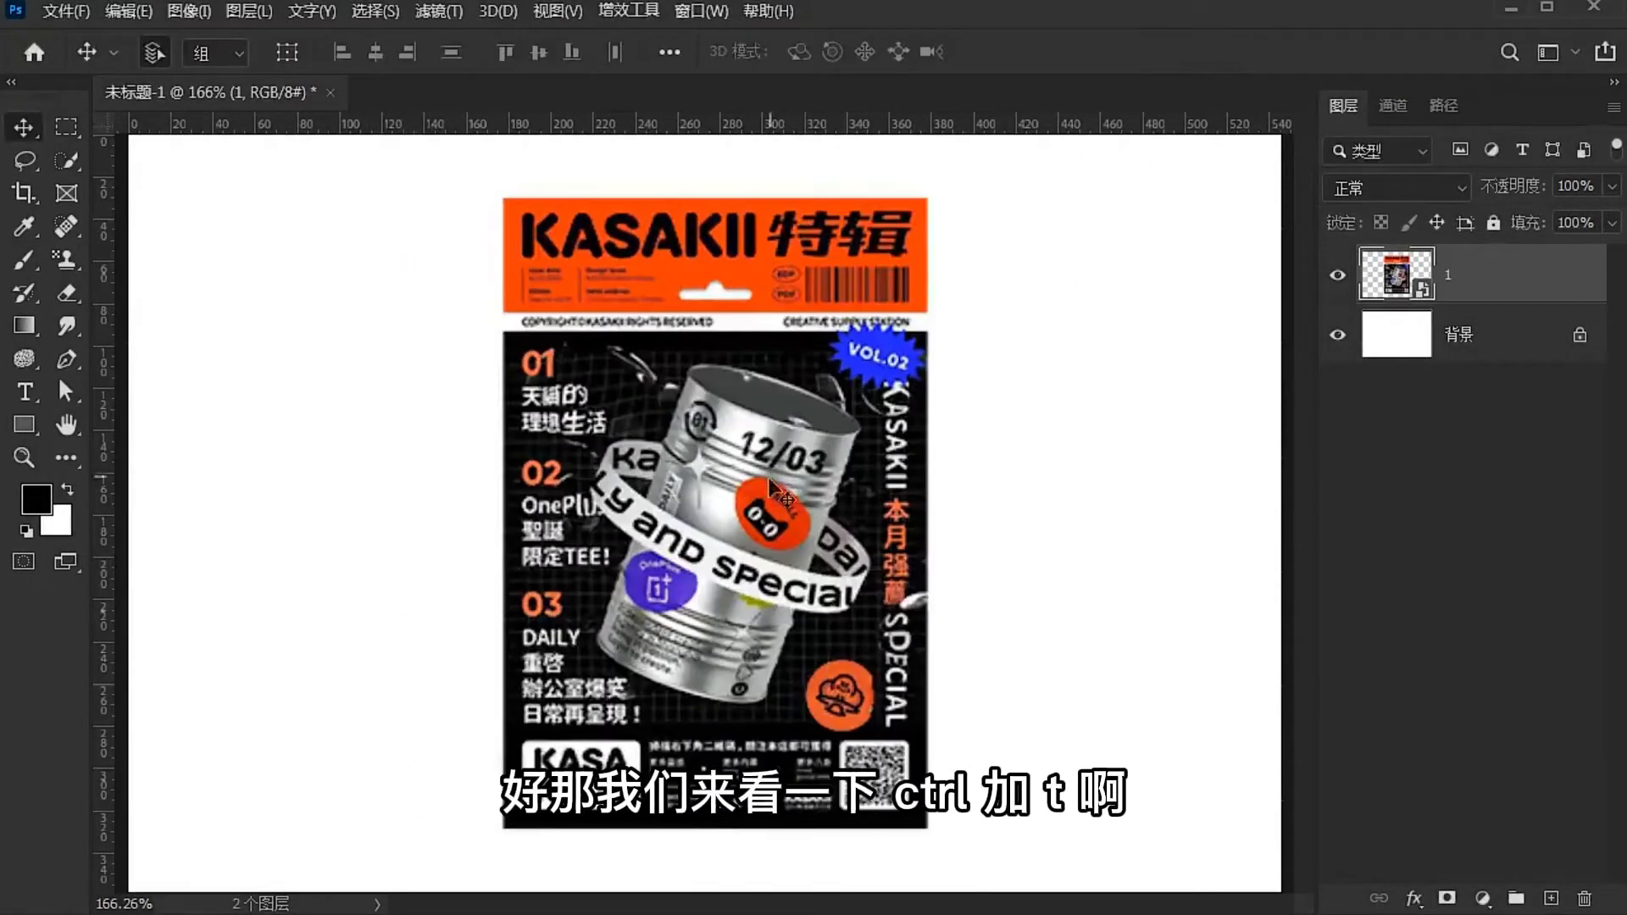
# Try to scale the poster proportionally from its upper-right corner, top edge and left edge with Free Transform
pyautogui.hotkey('ctrl', 't')
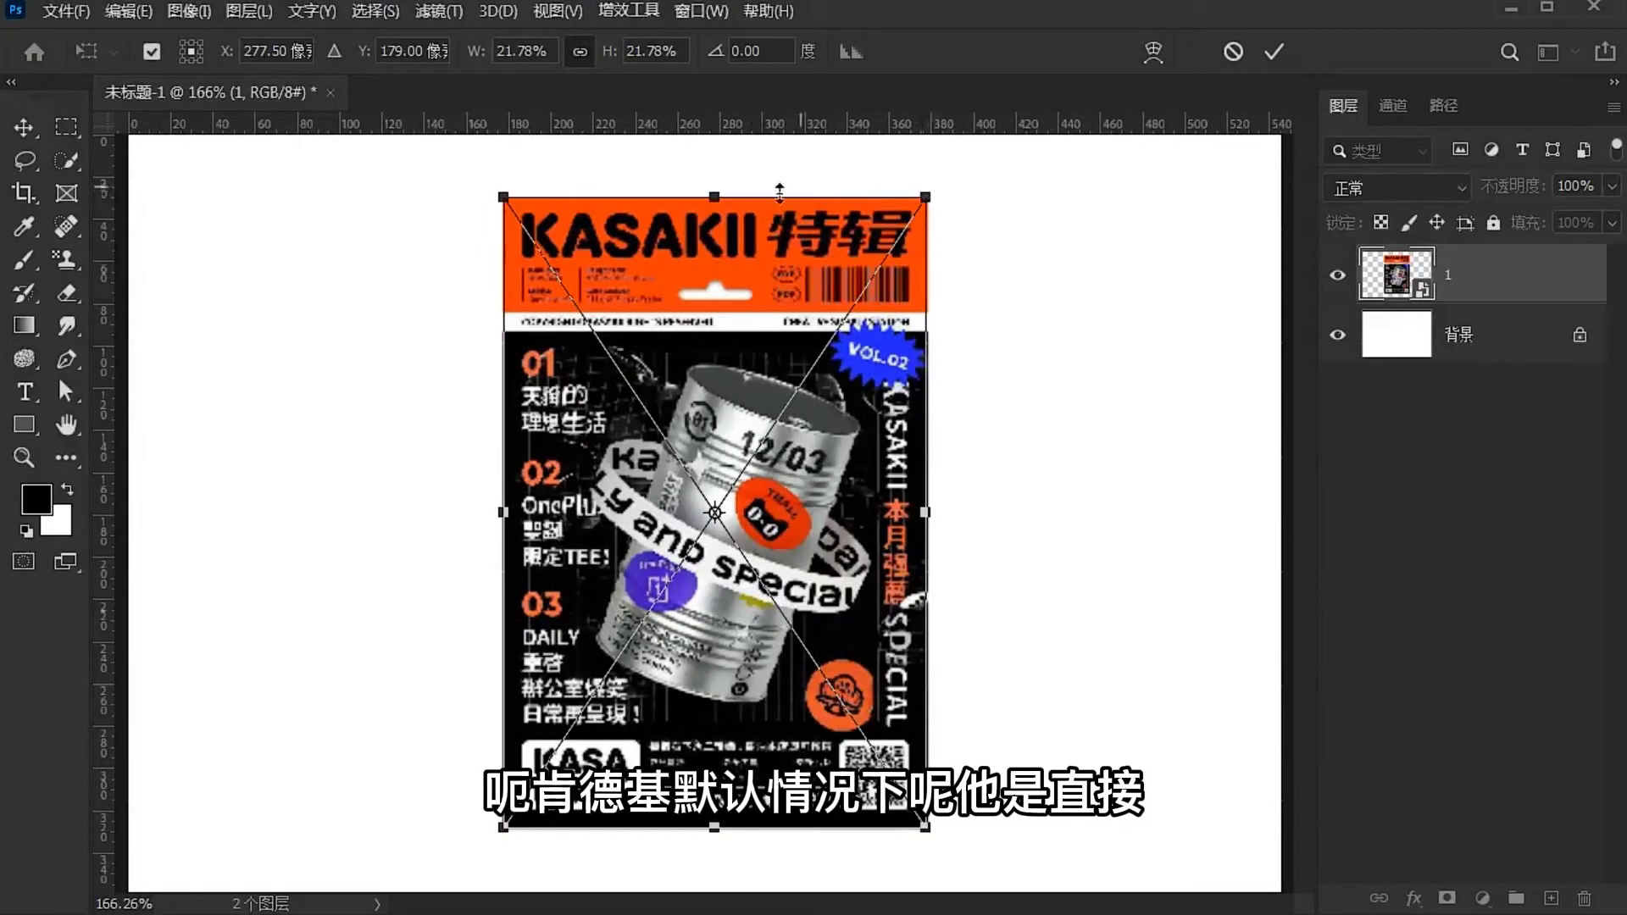
pyautogui.moveTo(926, 184); pyautogui.dragTo(969, 220)
pyautogui.moveTo(712, 202); pyautogui.dragTo(712, 303)
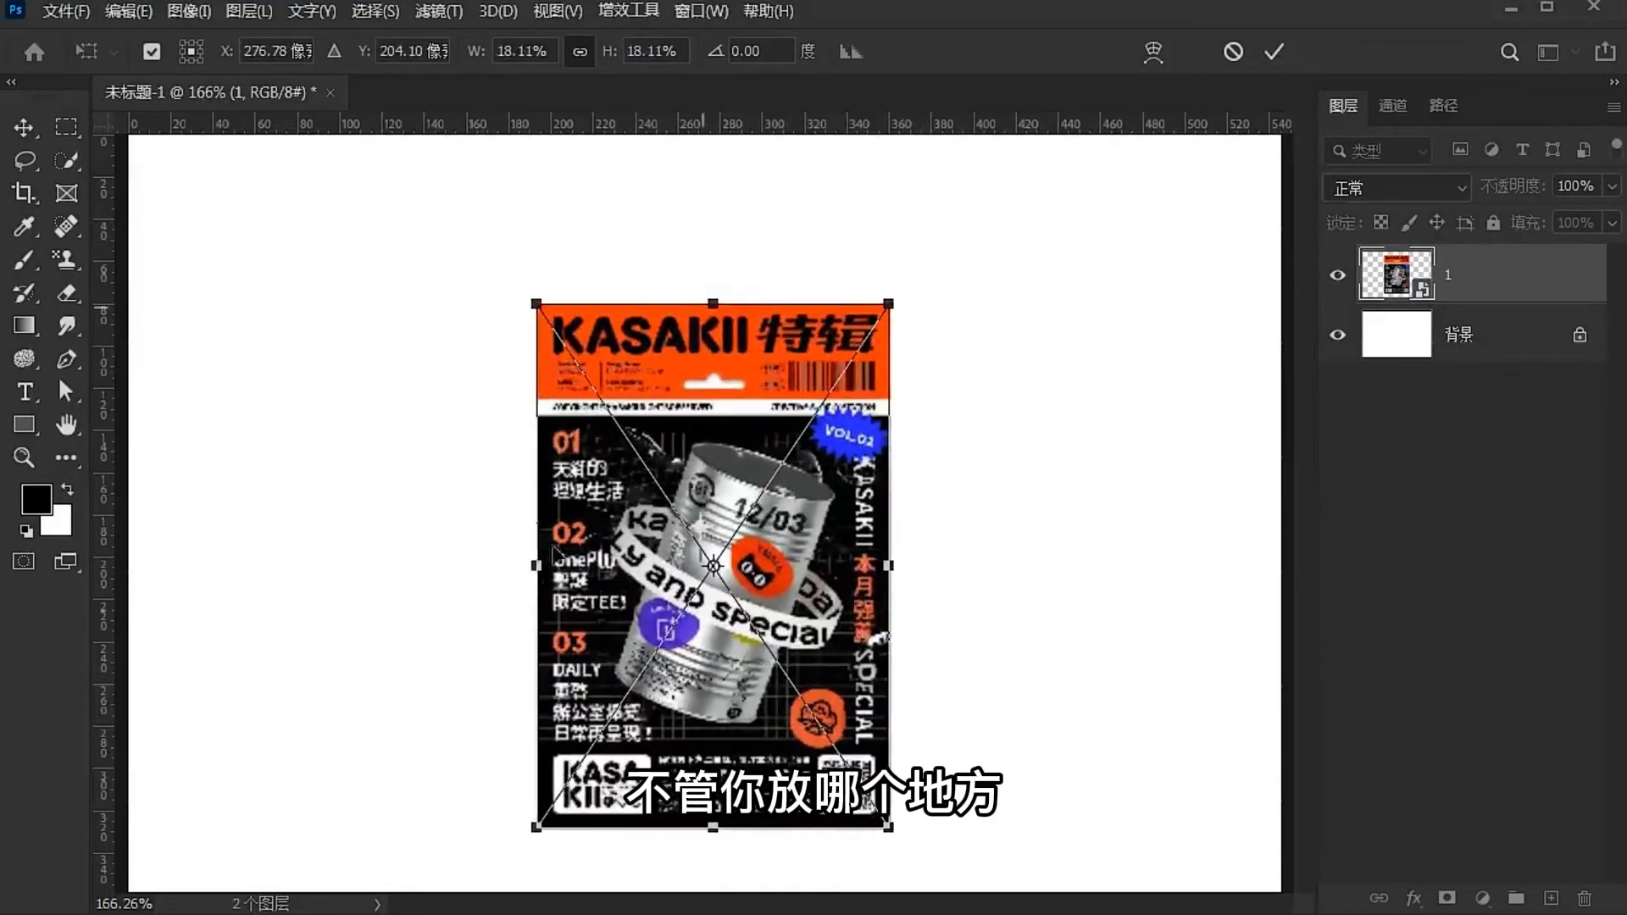
pyautogui.moveTo(542, 566)
pyautogui.mouseDown()
pyautogui.moveTo(435, 564)
pyautogui.moveTo(672, 561)
pyautogui.moveTo(712, 521)
pyautogui.moveTo(523, 565)
pyautogui.mouseUp()
pyautogui.click(1232, 52)
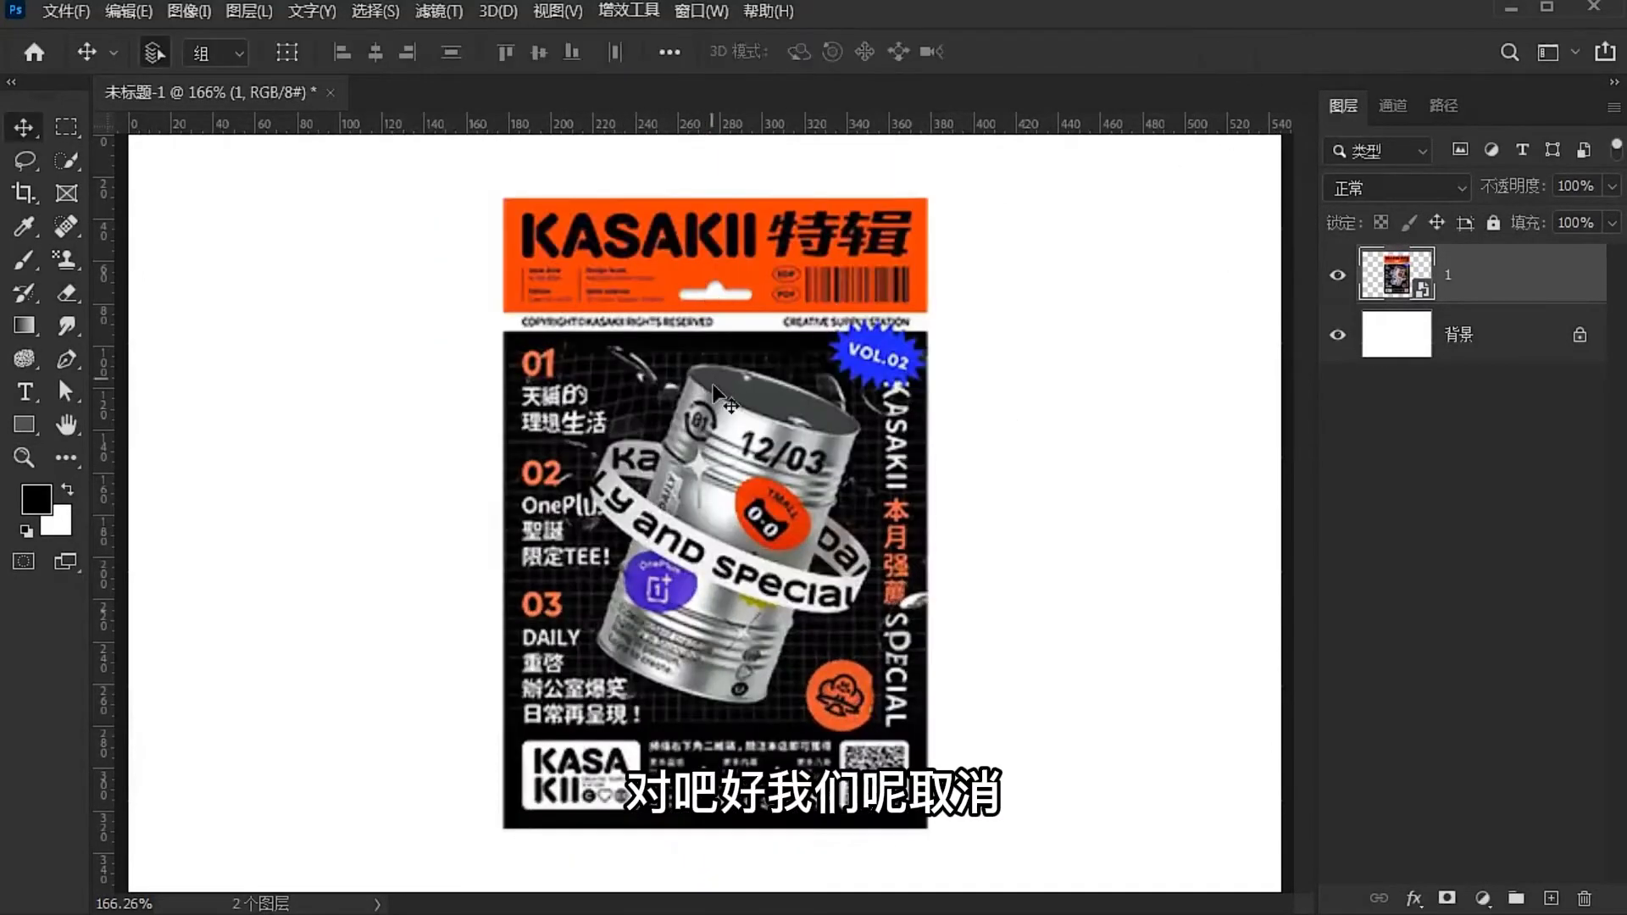
# Try to resize the poster non-proportionally from its upper-right corner with Free Transform, to 20.76% width and 21.45% height
pyautogui.hotkey('ctrl', 't')
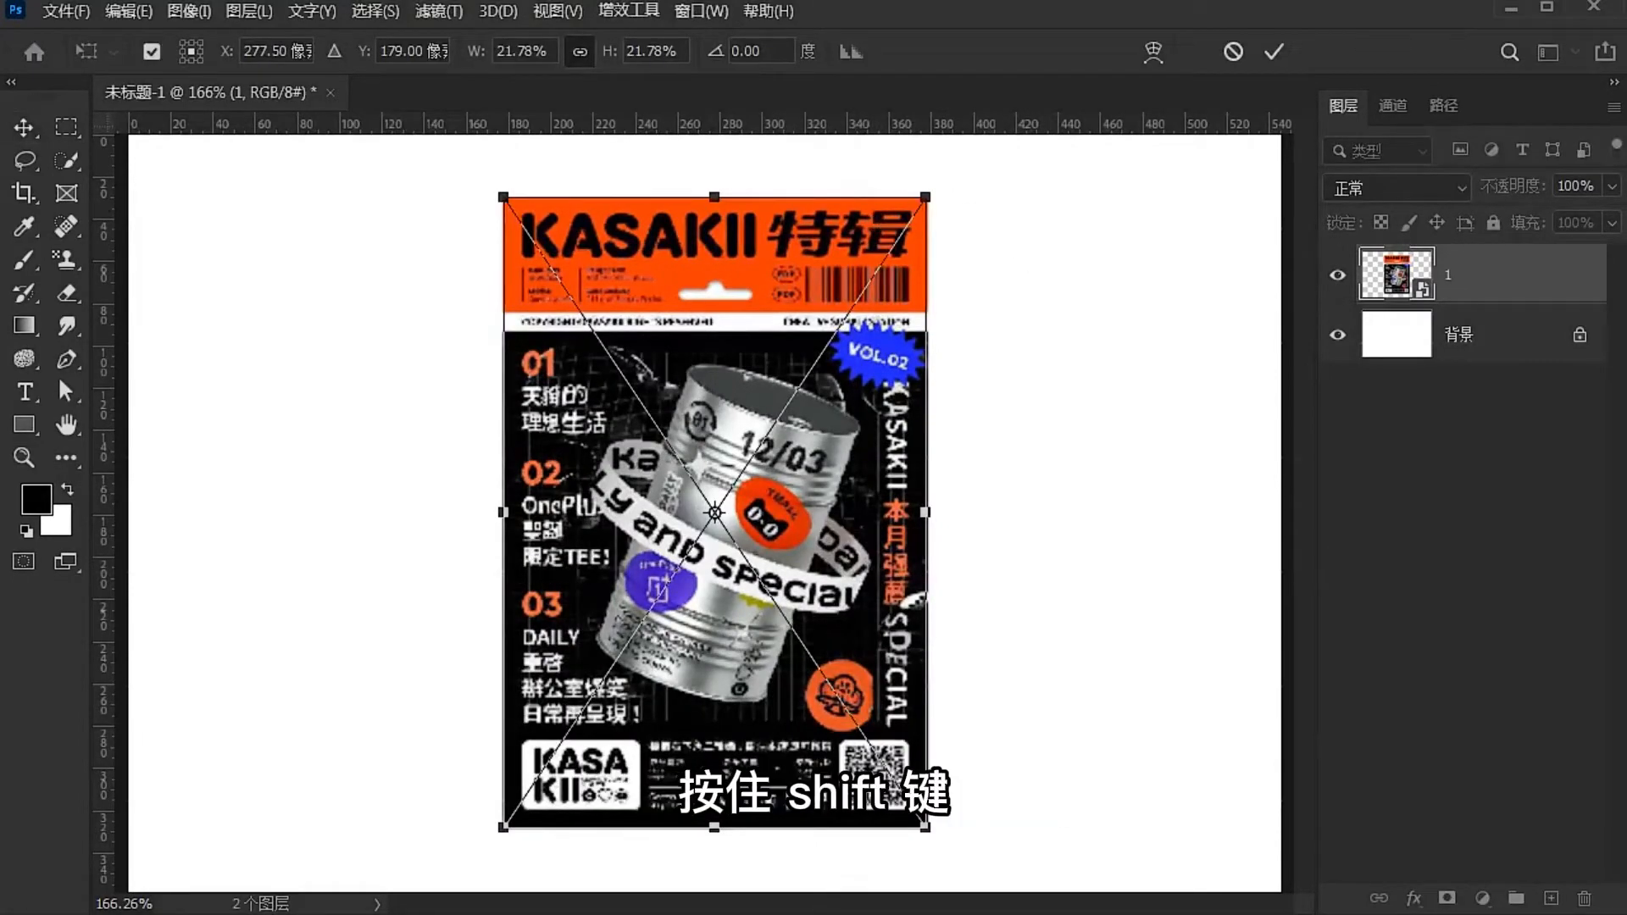
pyautogui.press('shift')
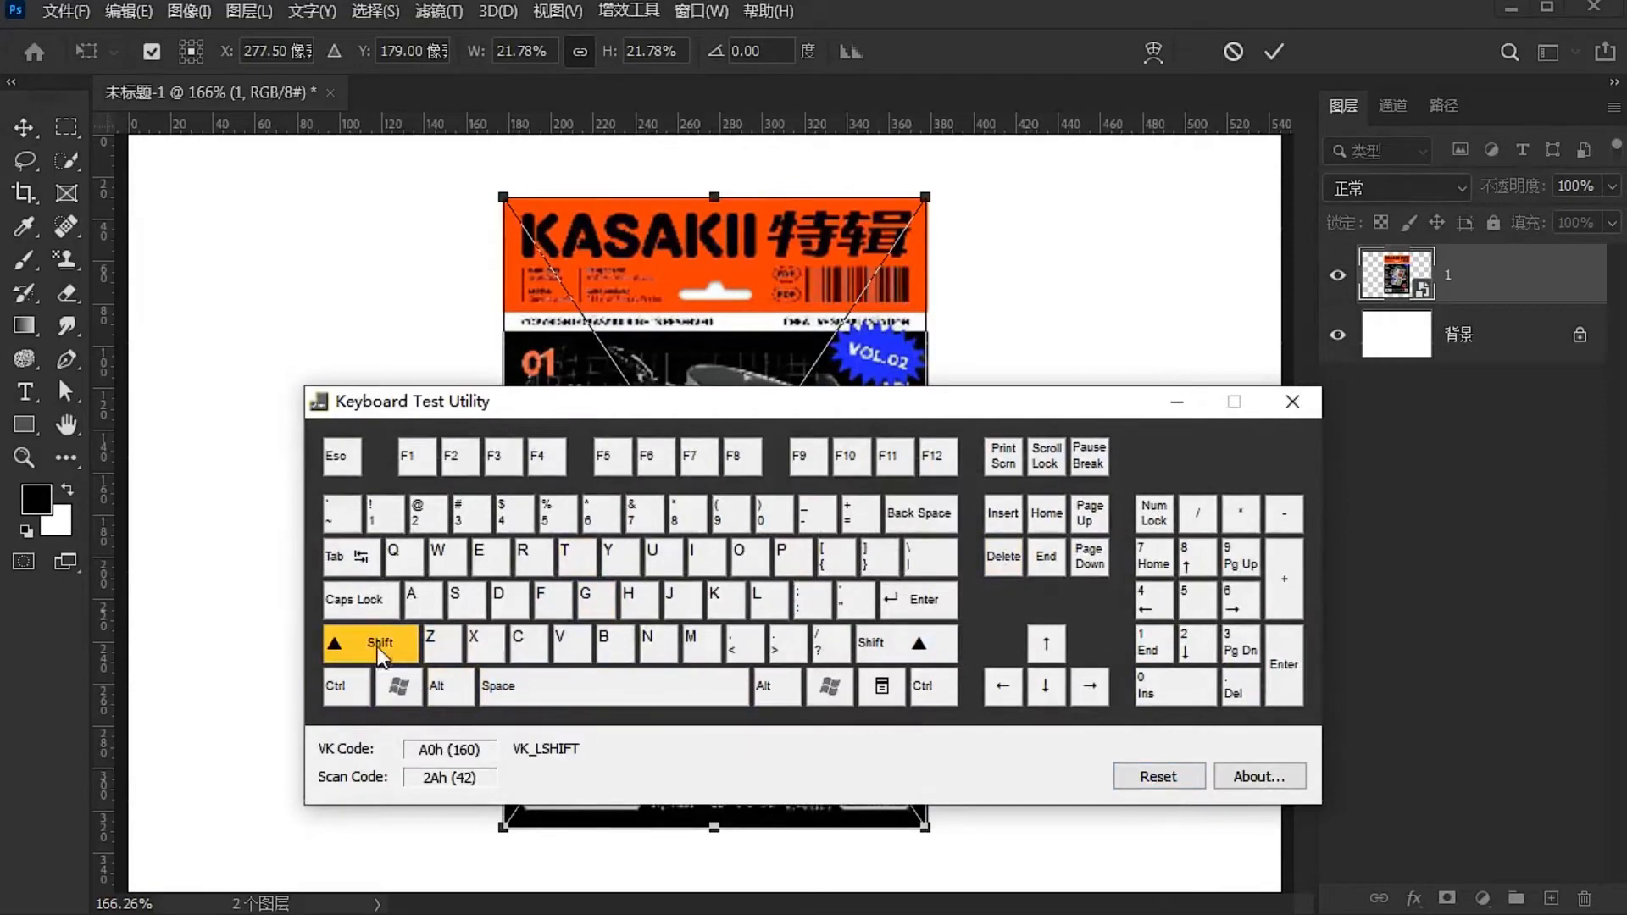
pyautogui.click(1176, 401)
pyautogui.moveTo(940, 211); pyautogui.dragTo(1038, 595)
pyautogui.moveTo(847, 616); pyautogui.dragTo(905, 205)
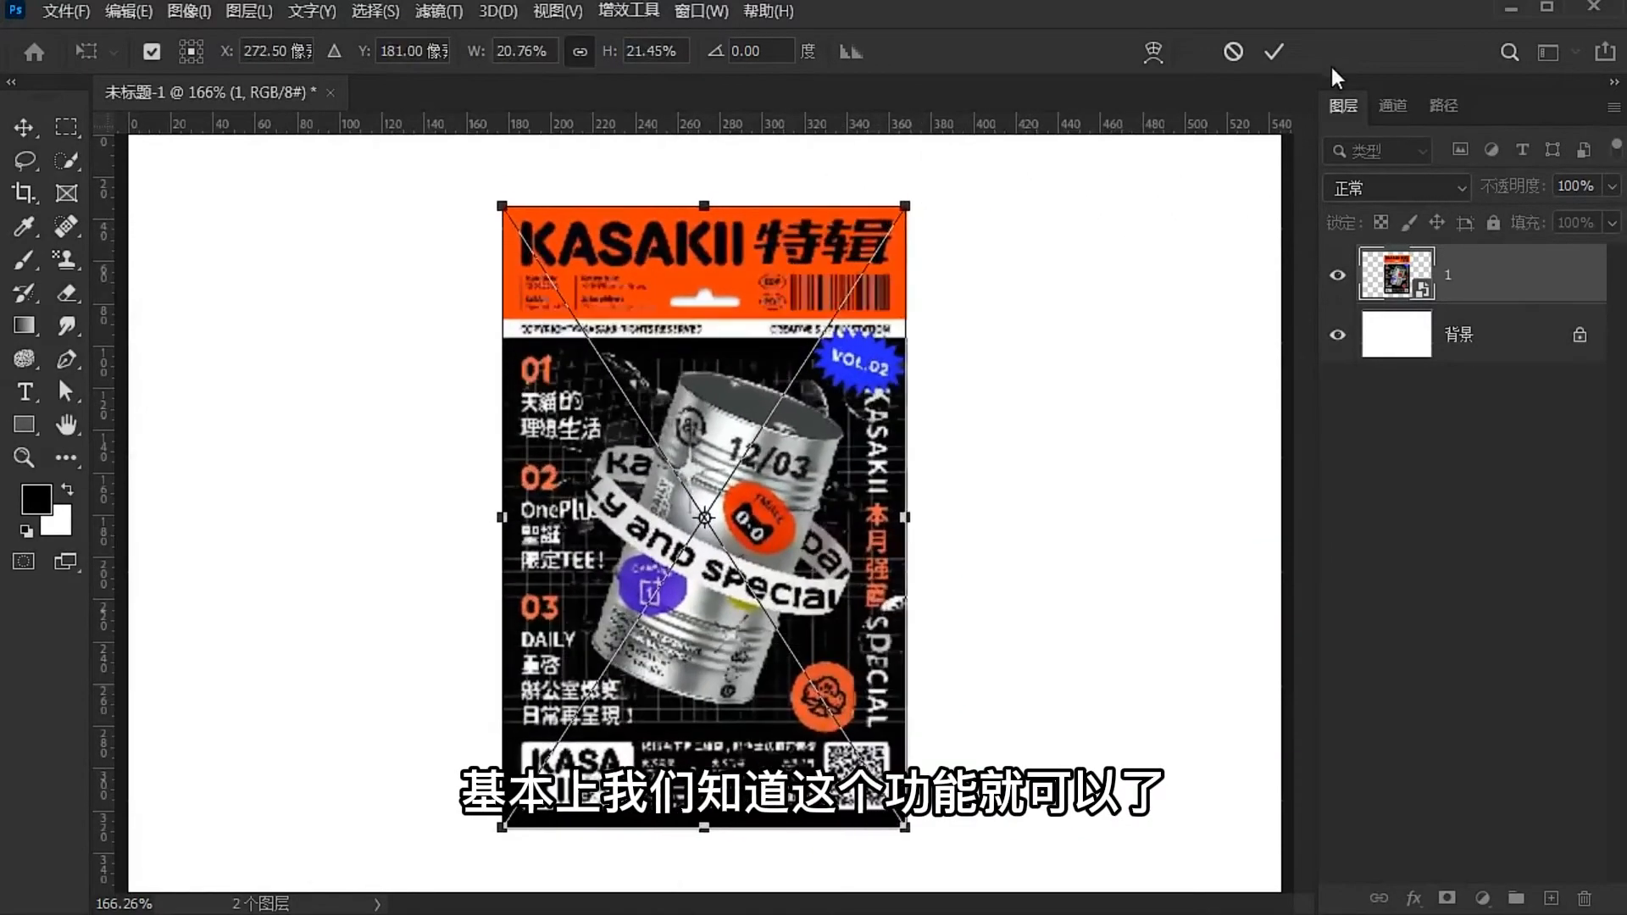
pyautogui.click(1228, 53)
# Nudge the poster slightly up and right, then try Free Transform's Scale mode on it, shrinking it to 10.04% and resizing to 13.11%
pyautogui.moveTo(881, 280)
pyautogui.mouseDown()
pyautogui.moveTo(837, 273)
pyautogui.moveTo(924, 284)
pyautogui.moveTo(878, 294)
pyautogui.mouseUp()
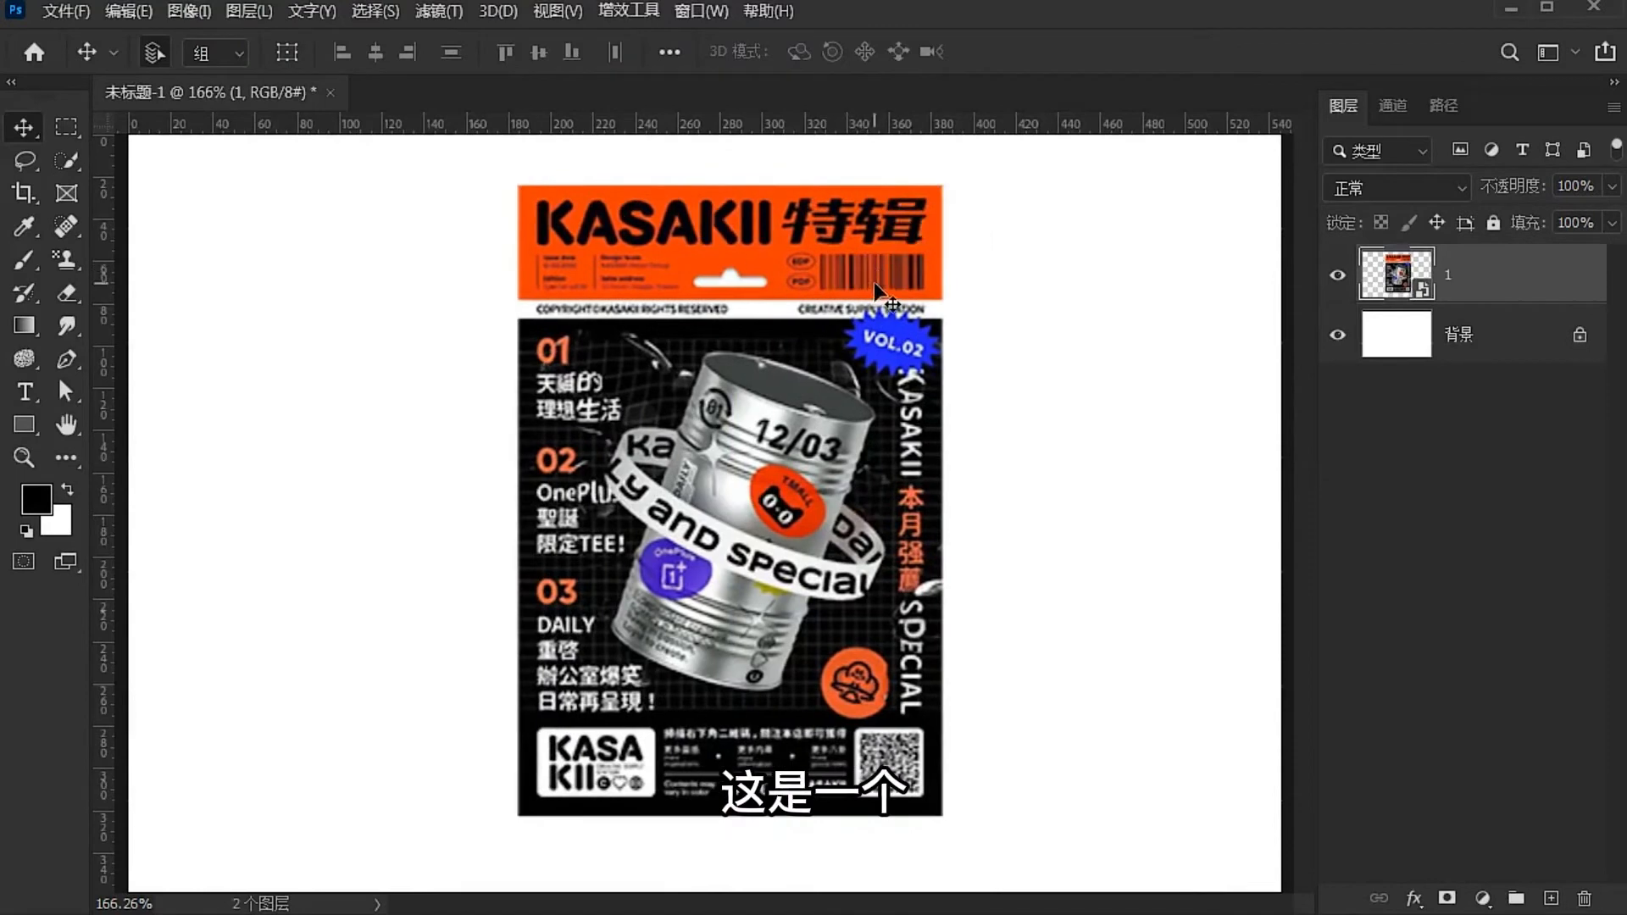
pyautogui.hotkey('ctrl', 't')
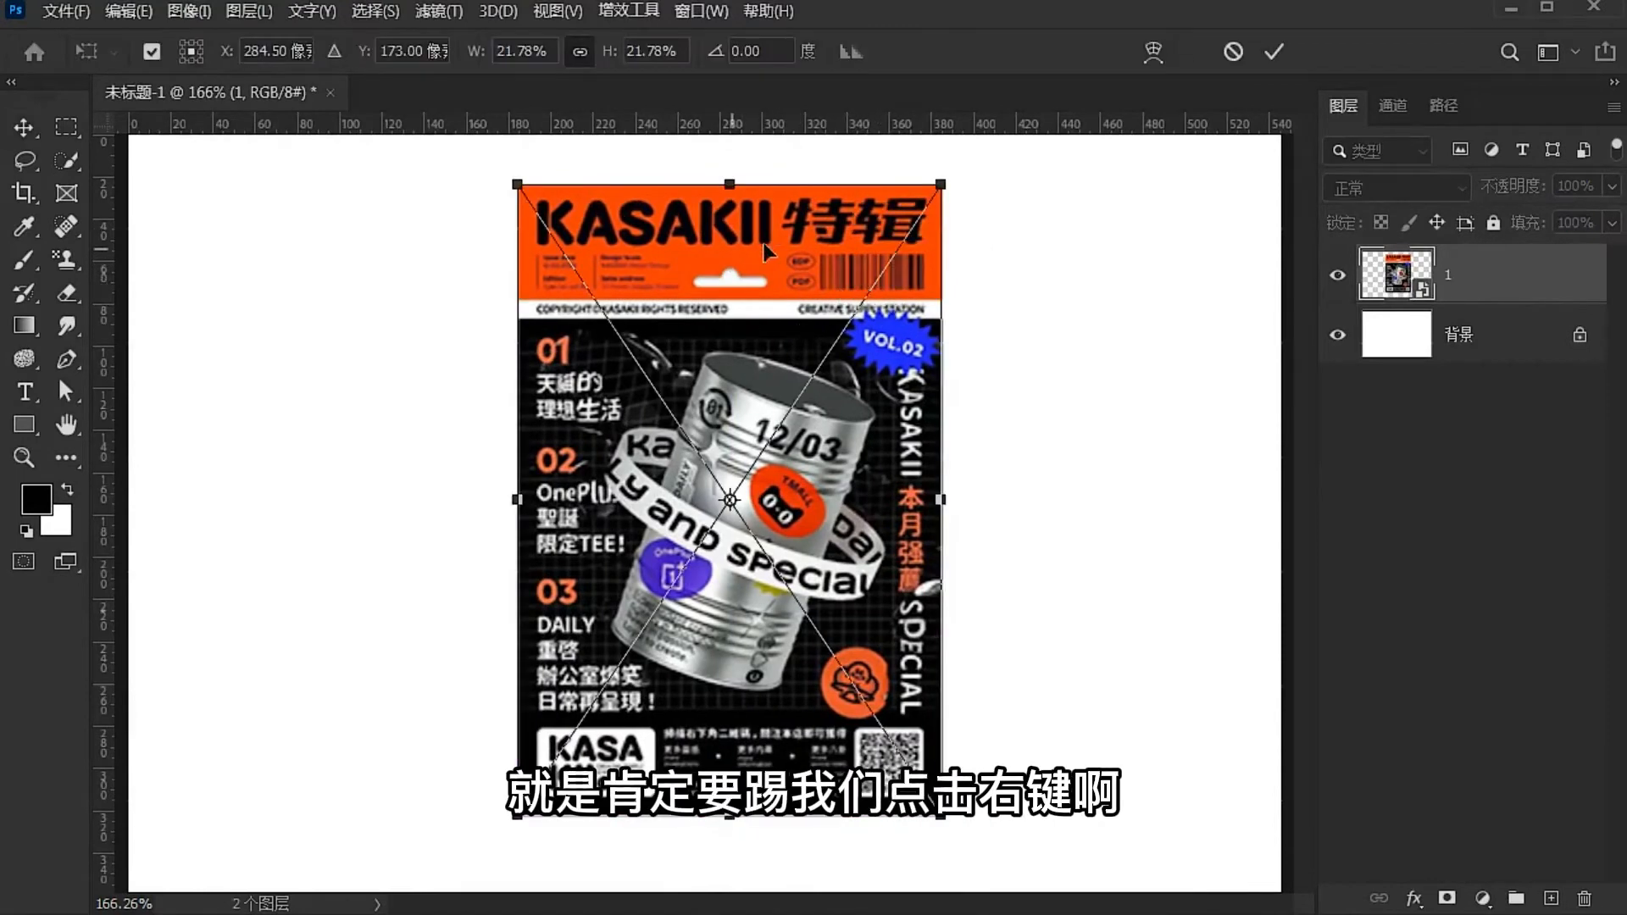
pyautogui.rightClick(664, 263)
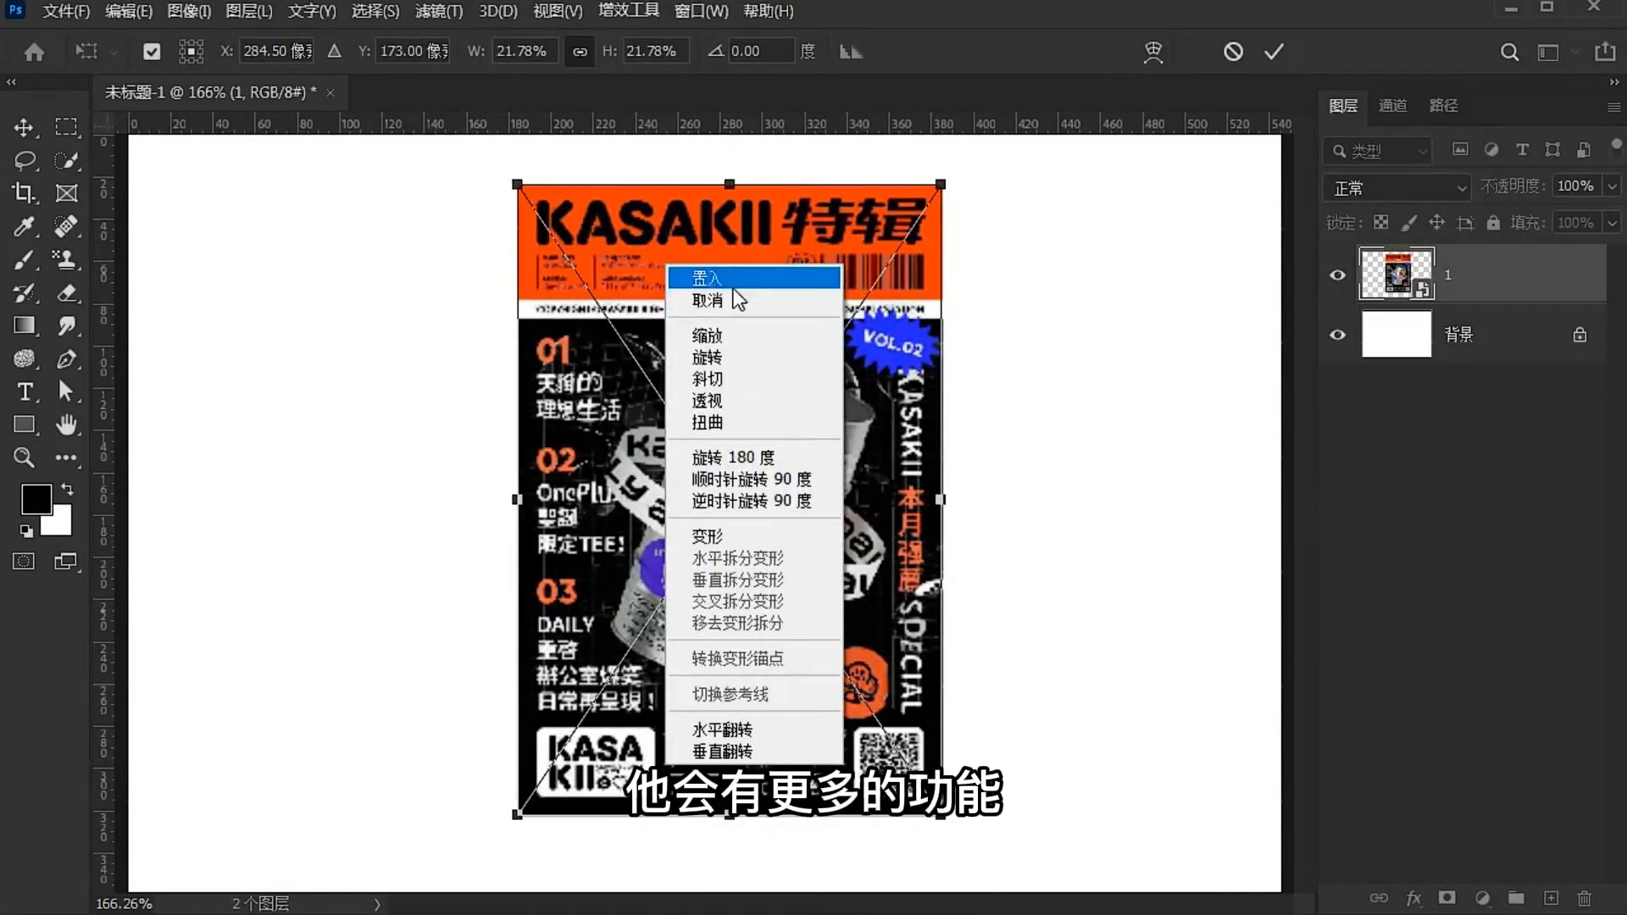
pyautogui.click(741, 335)
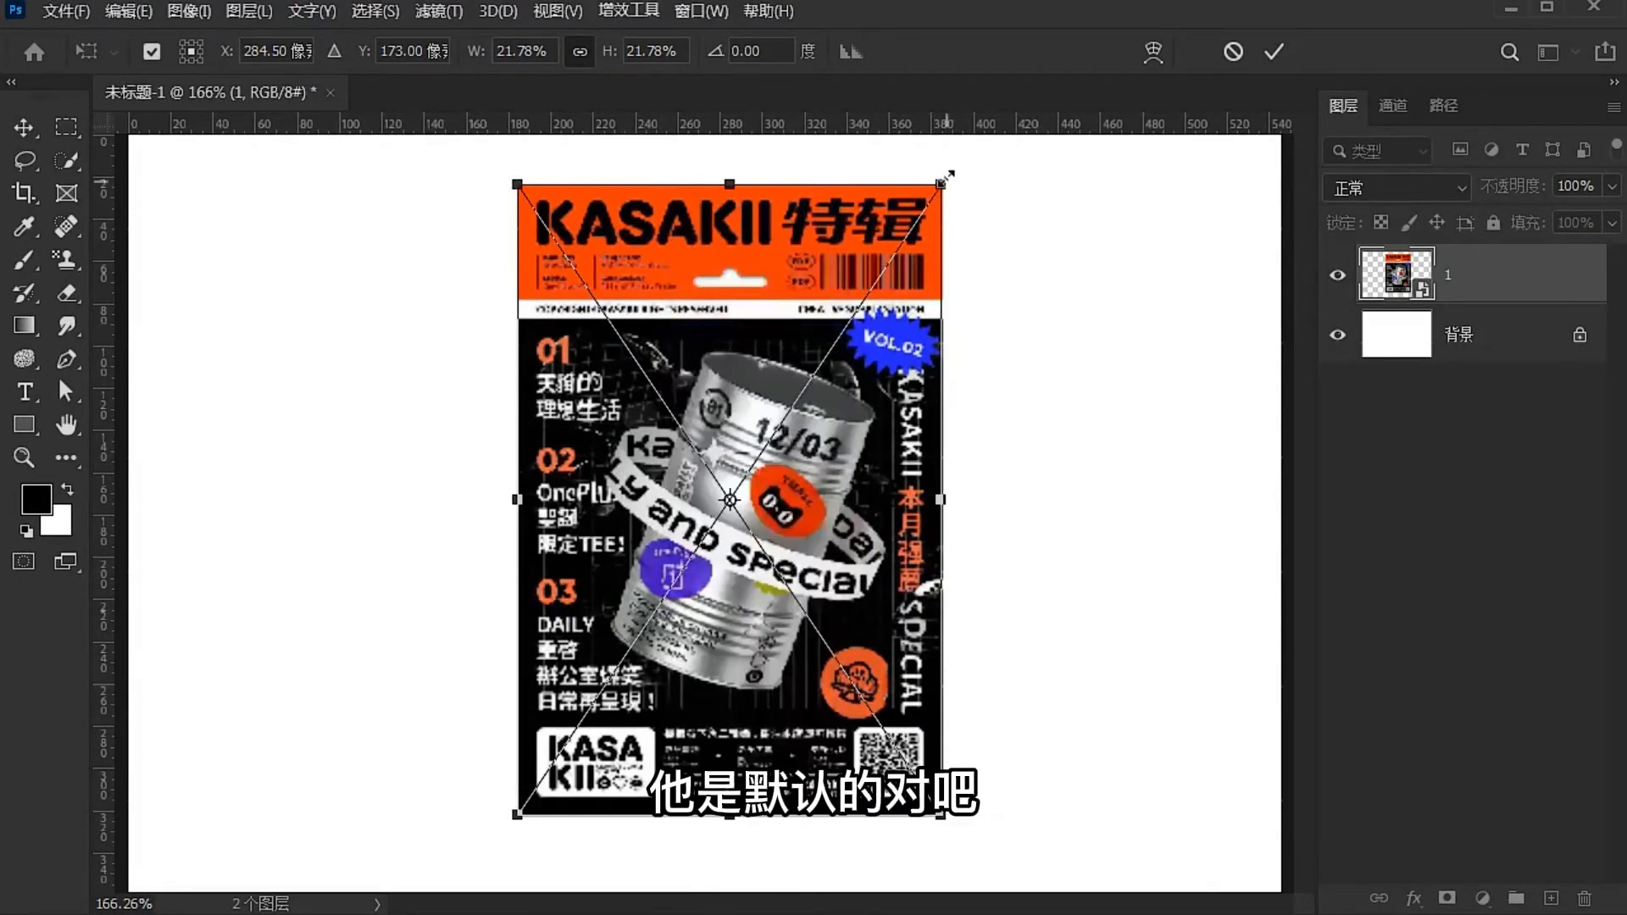
pyautogui.moveTo(941, 184); pyautogui.dragTo(672, 508)
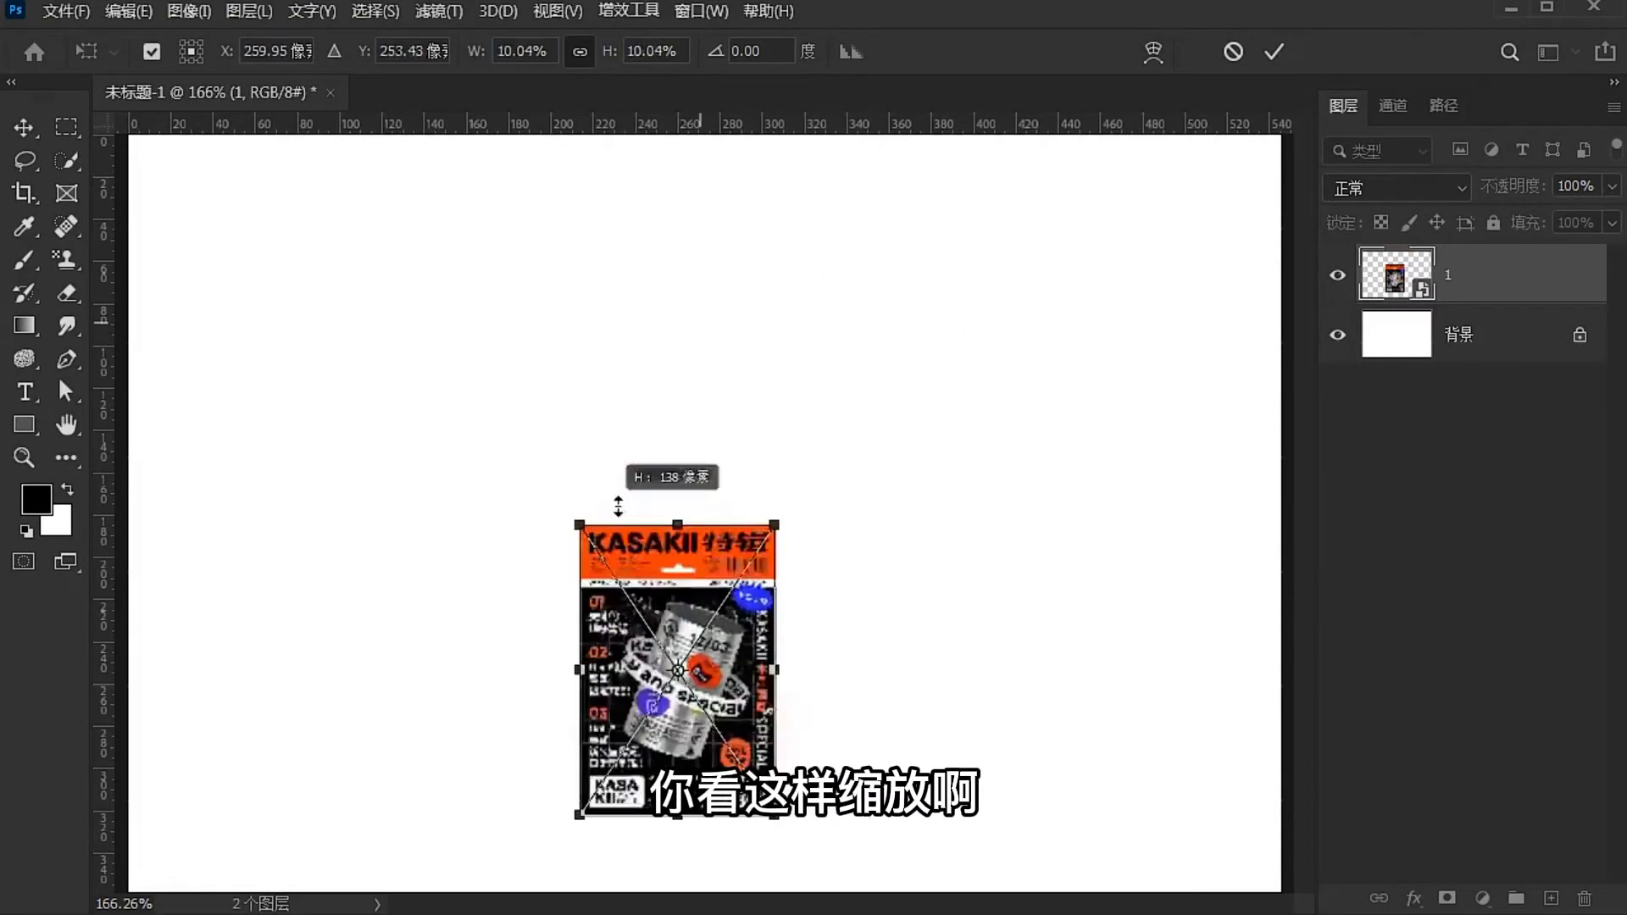
pyautogui.hotkey('ctrl', 'z')
pyautogui.moveTo(494, 559); pyautogui.dragTo(588, 551)
pyautogui.moveTo(821, 437); pyautogui.dragTo(843, 372)
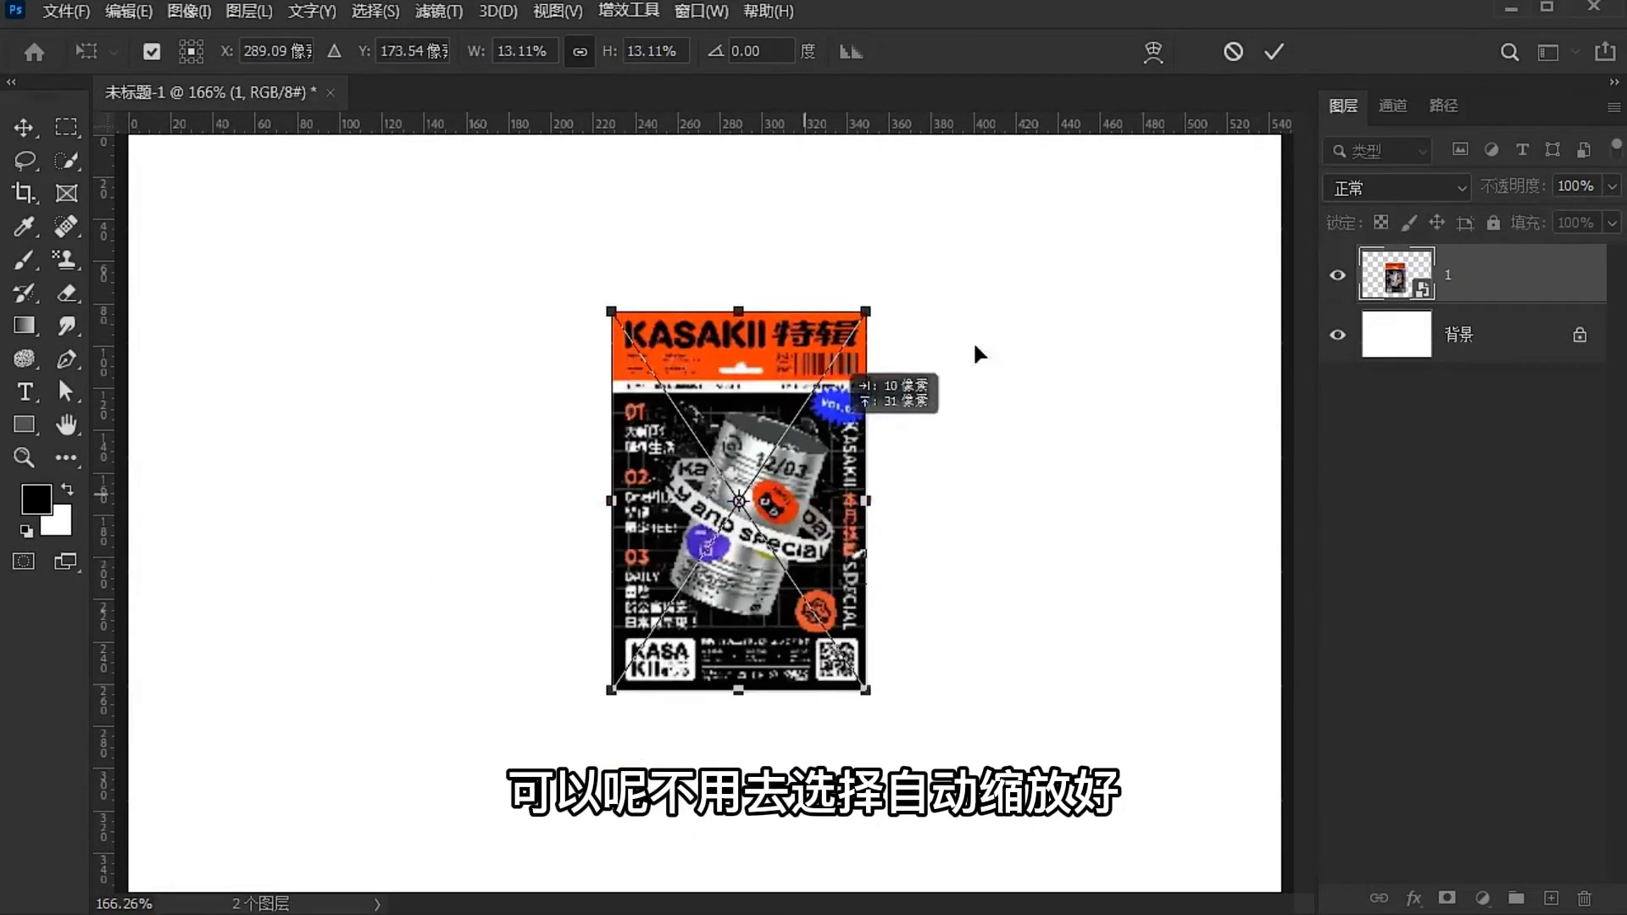
pyautogui.click(1245, 51)
# Rotate the poster -33.53° with Free Transform's Rotate mode, apply it, and undo the rotation
pyautogui.hotkey('ctrl', 't')
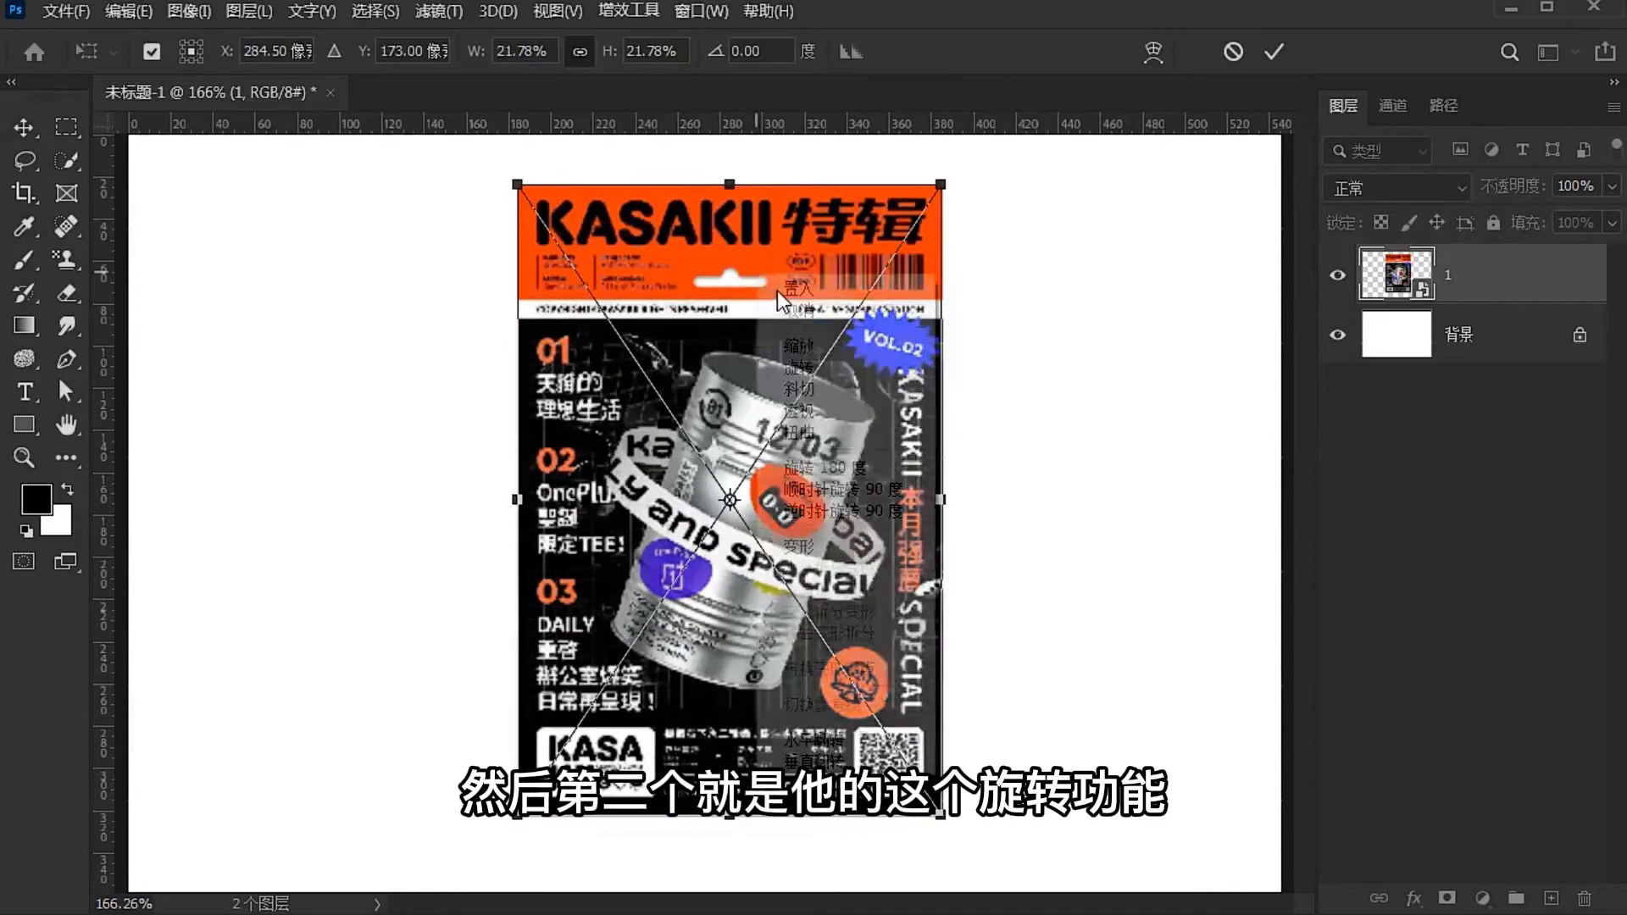
pyautogui.rightClick(757, 275)
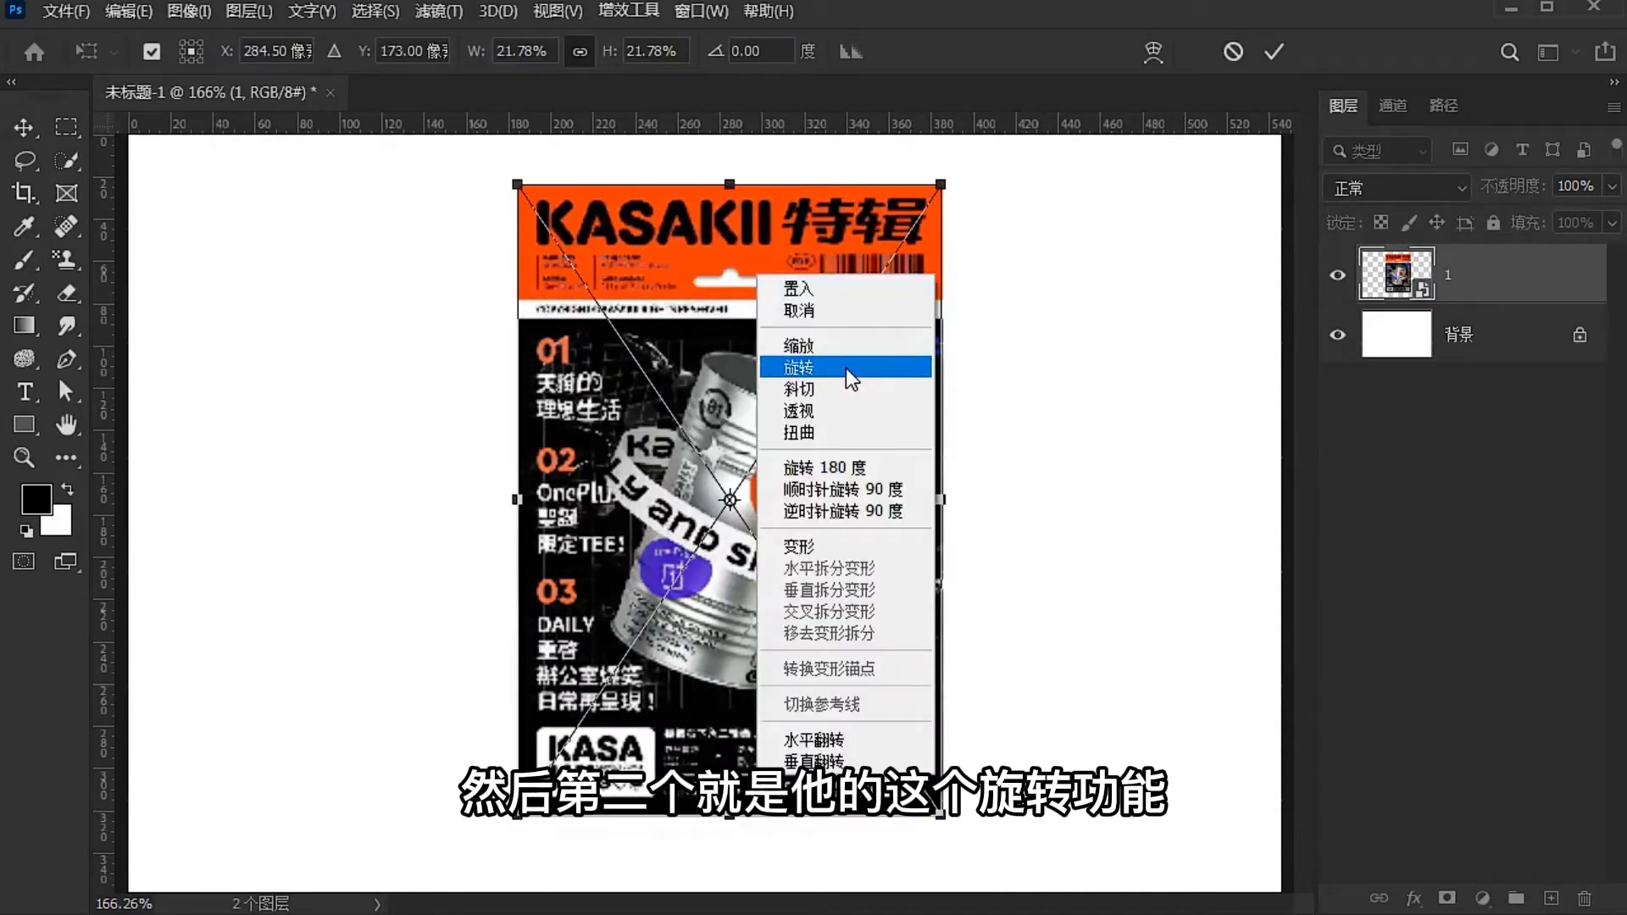
pyautogui.click(846, 367)
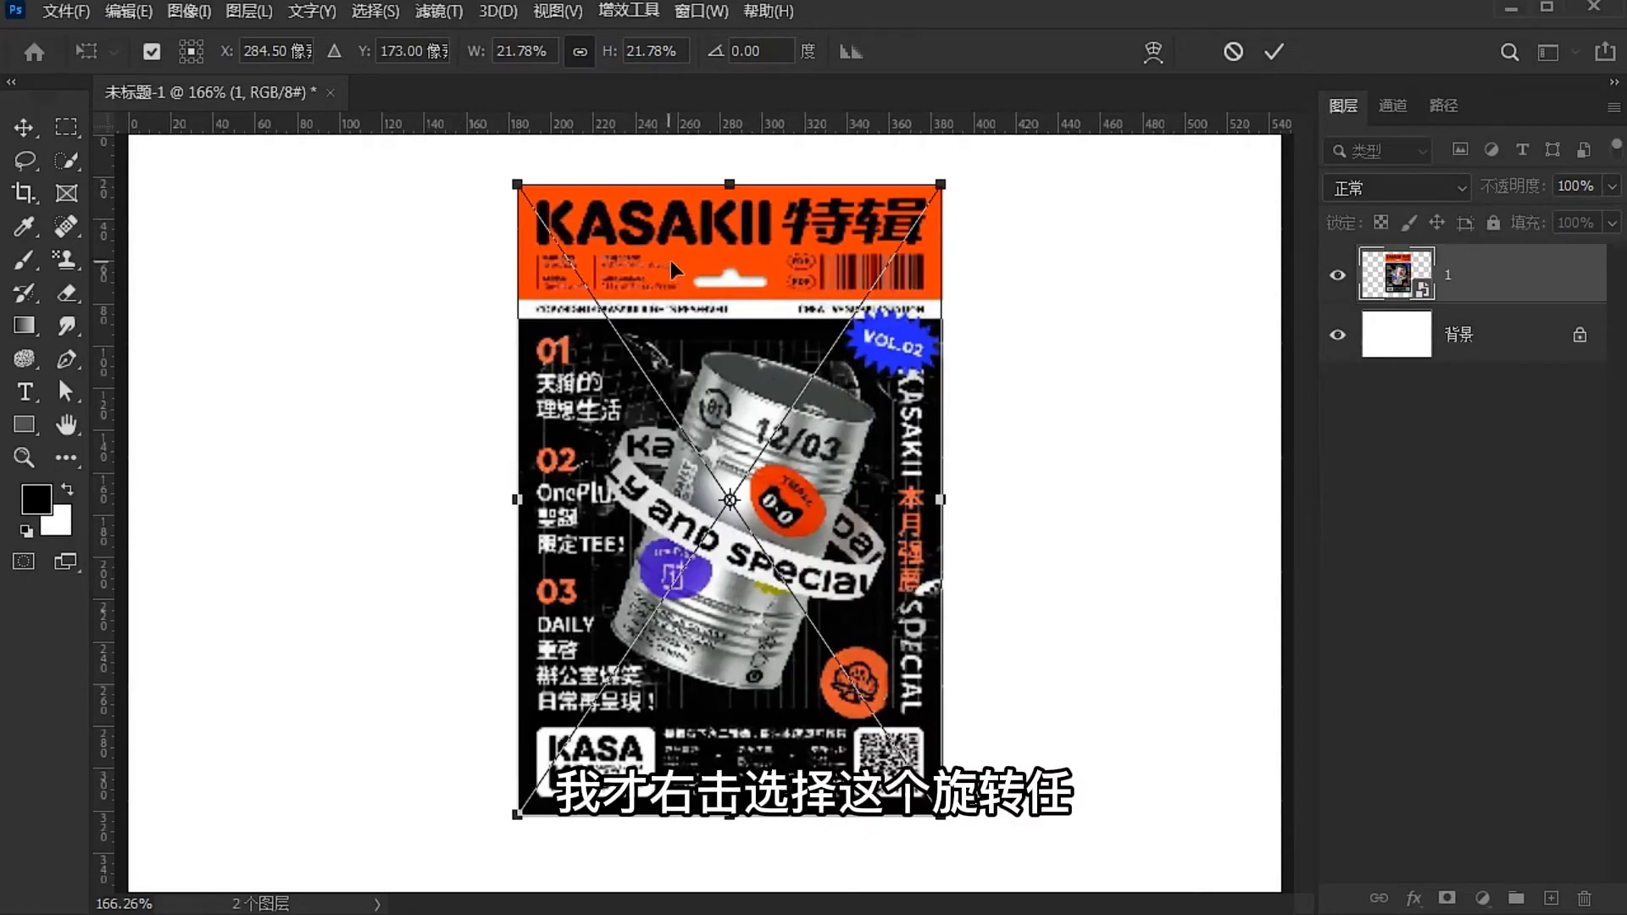
pyautogui.moveTo(574, 186); pyautogui.dragTo(1172, 410)
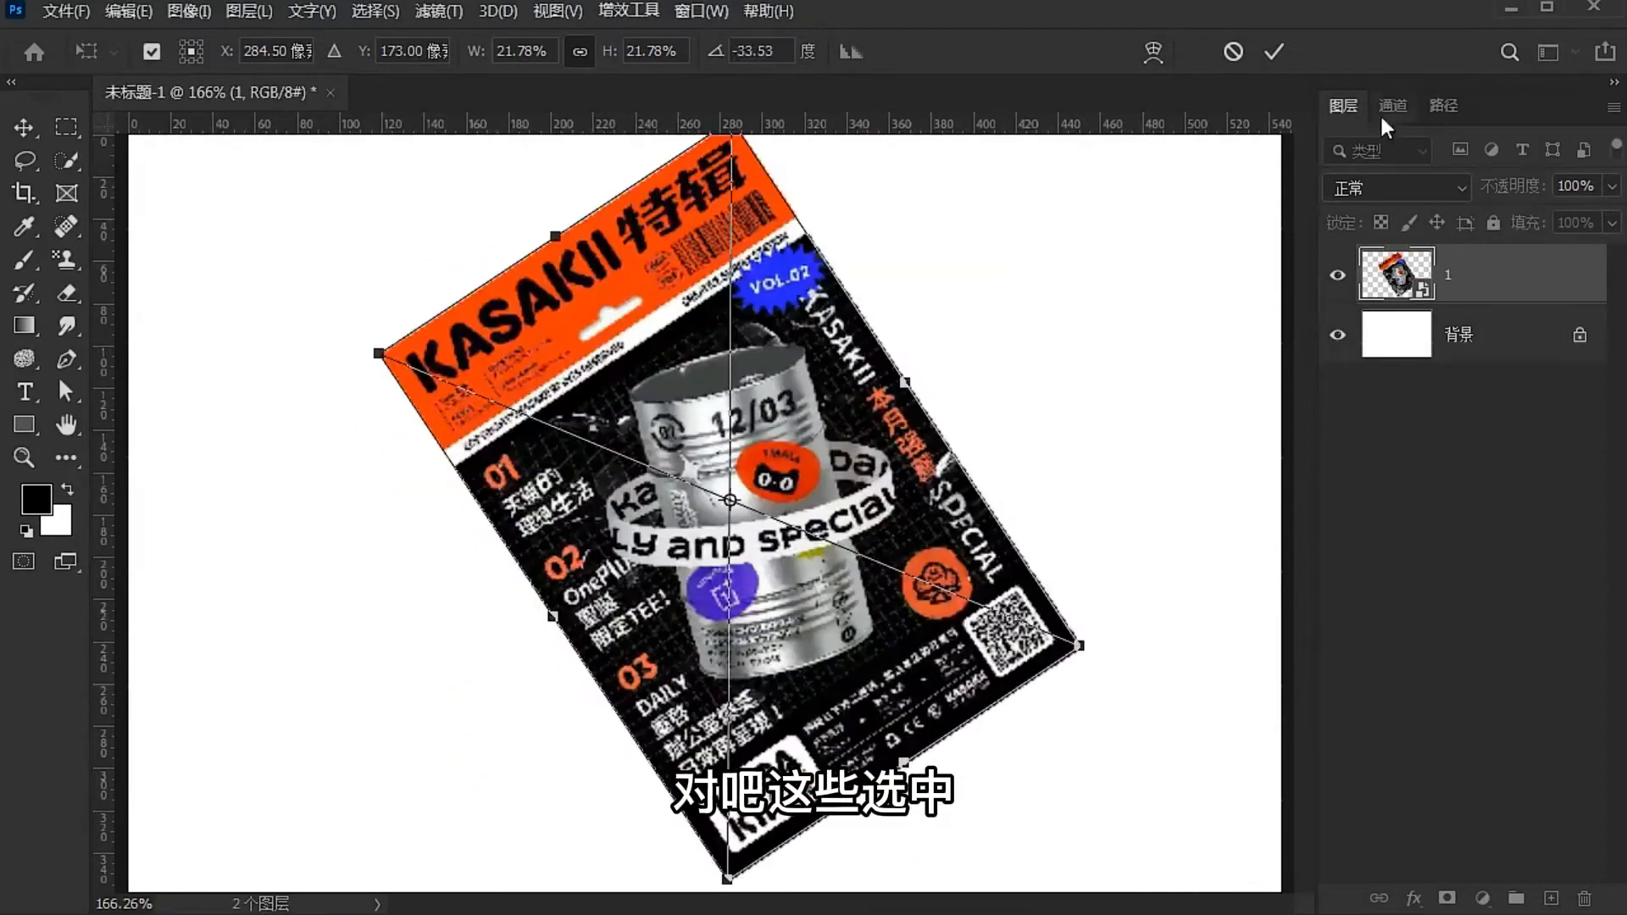
pyautogui.click(1271, 52)
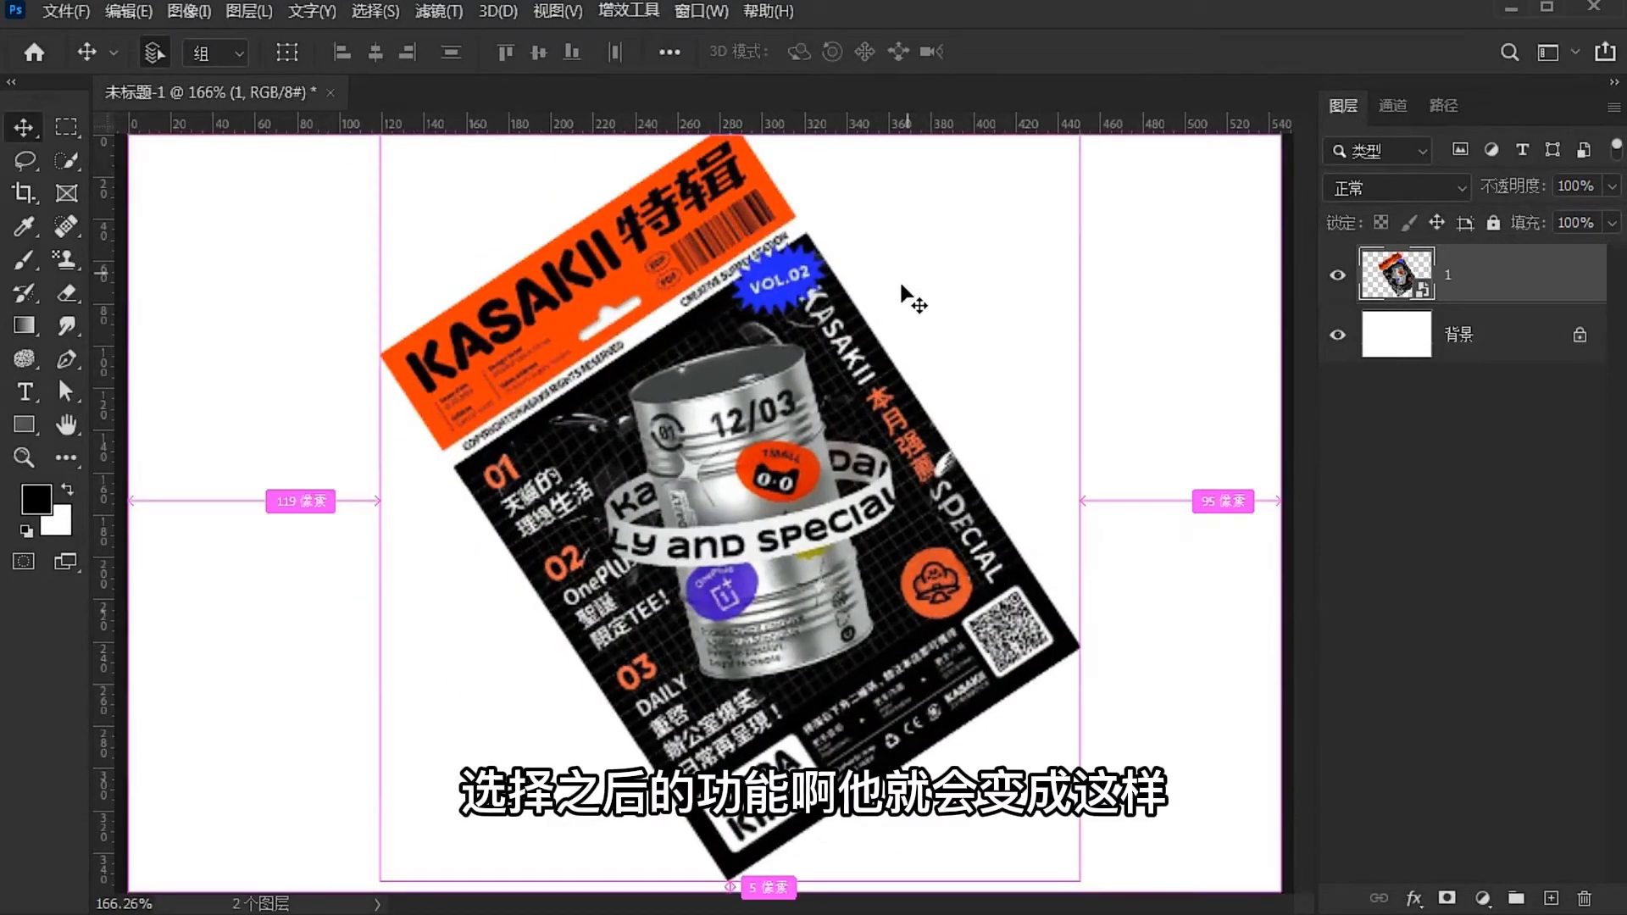
pyautogui.hotkey('ctrl', 'z')
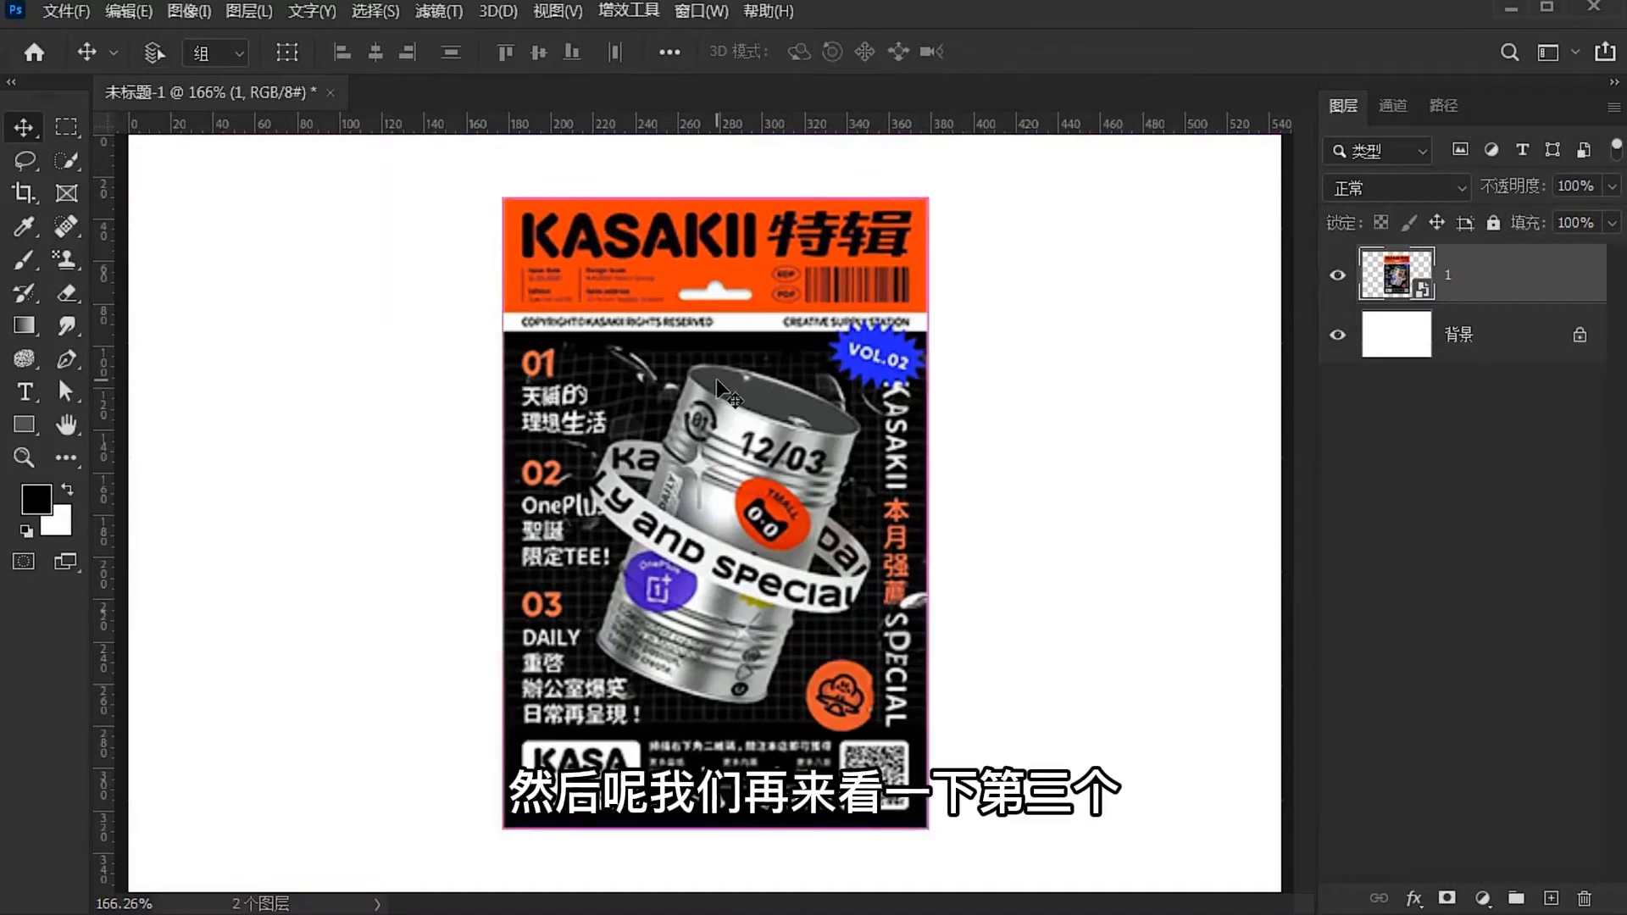
# Try Free Transform's Skew mode on the poster: slant its right edge up, its top edge left, and shift its corners
pyautogui.hotkey('ctrl', 't')
pyautogui.rightClick(654, 299)
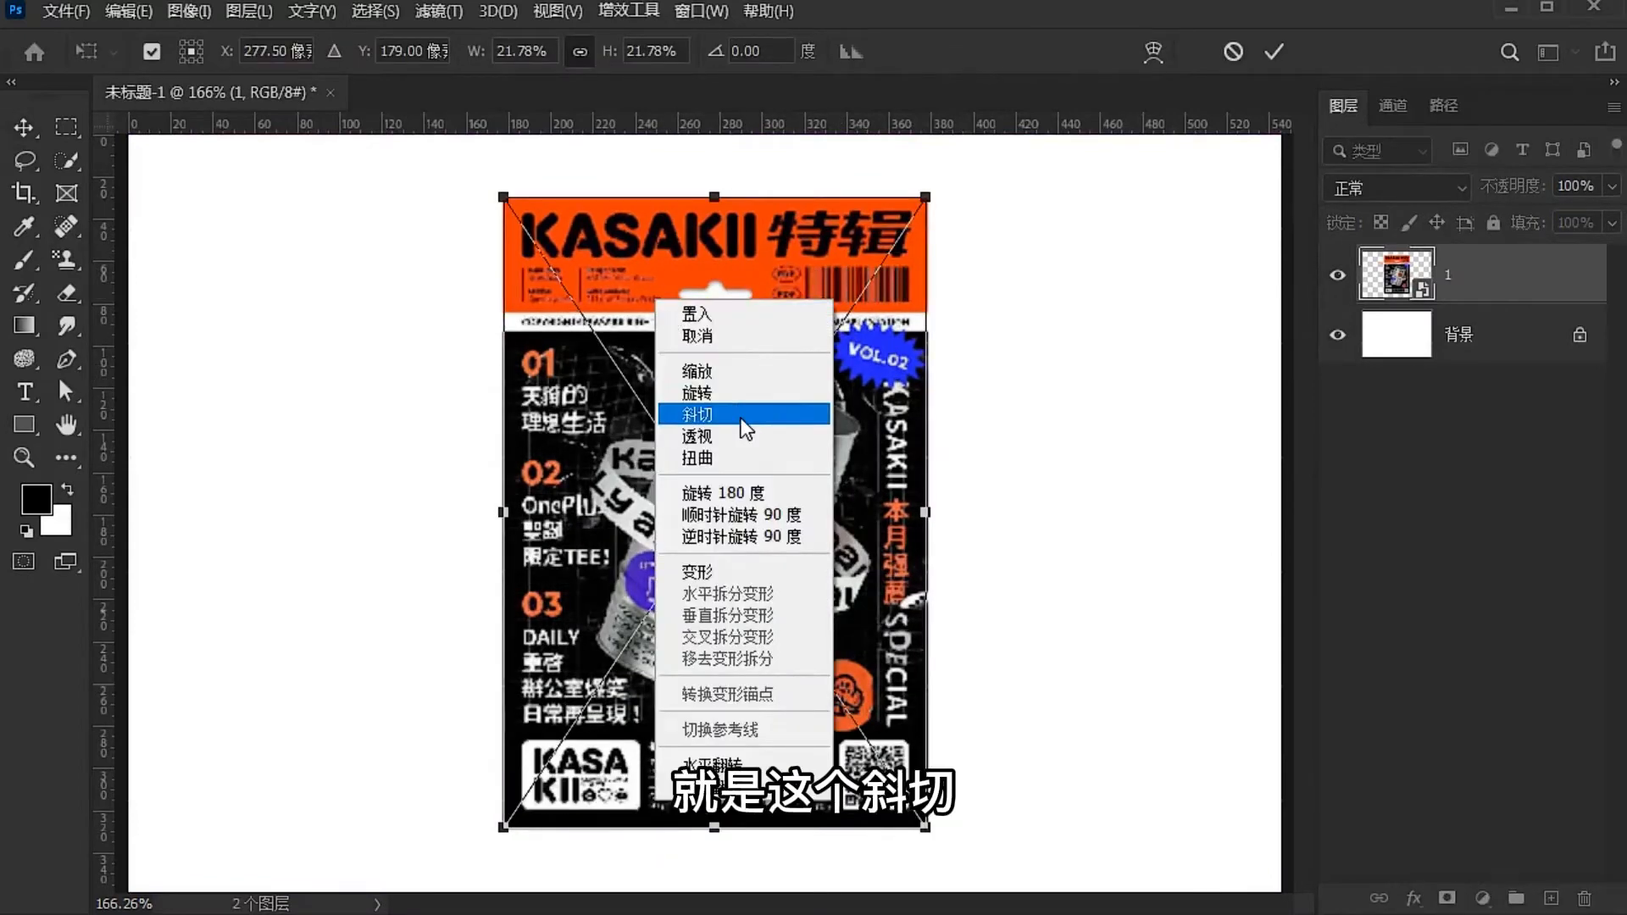
pyautogui.click(741, 415)
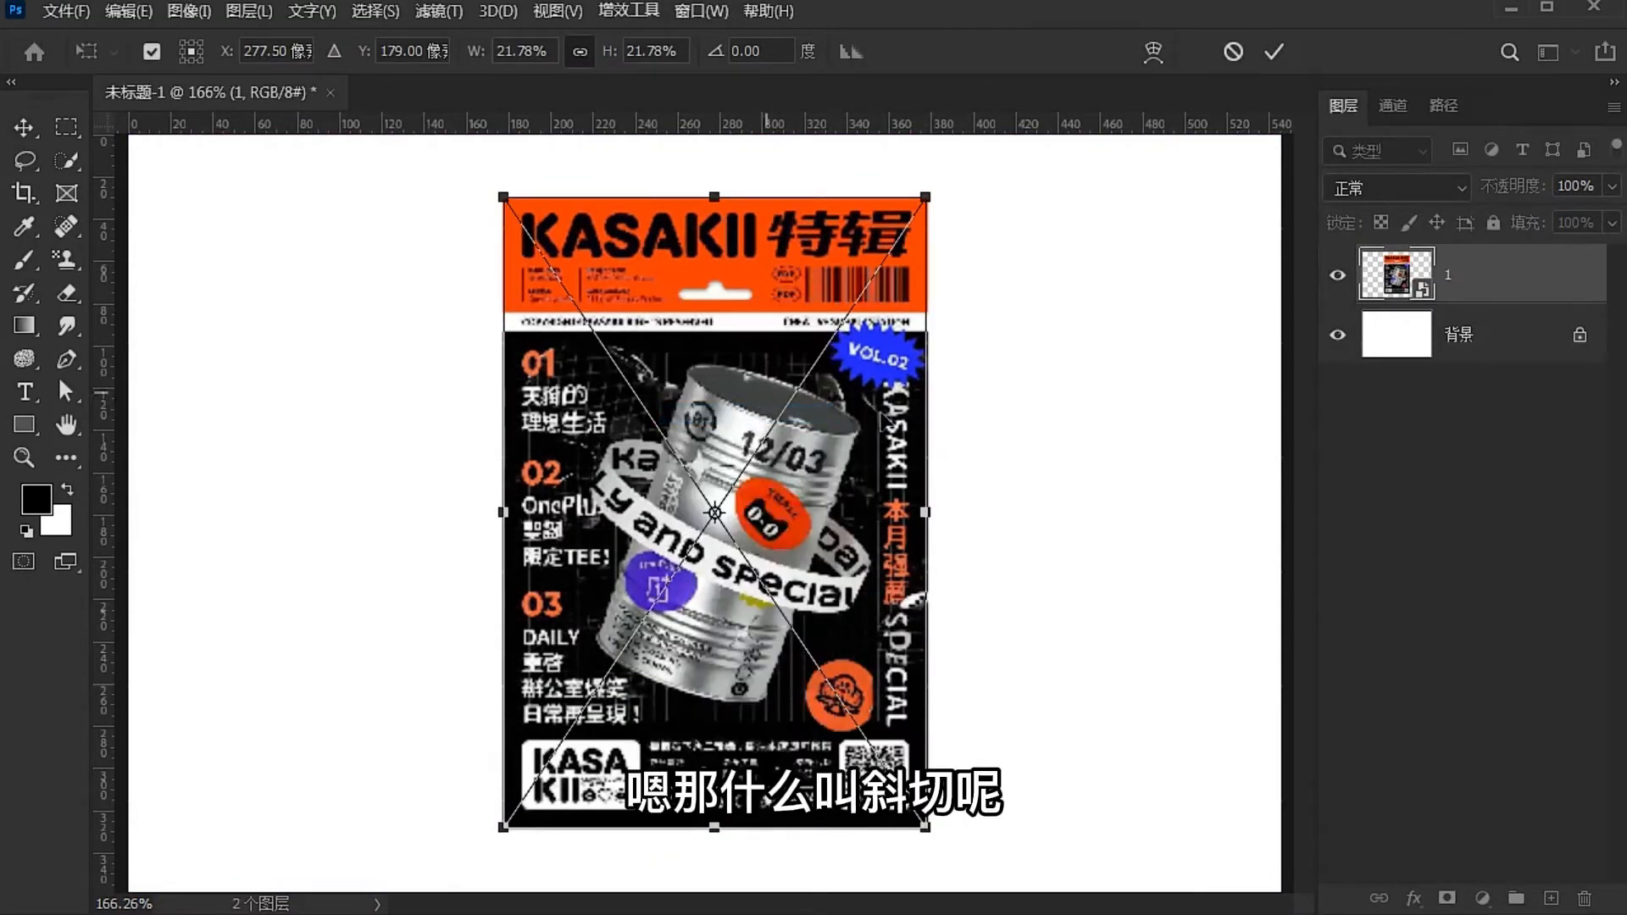
pyautogui.rightClick(714, 270)
pyautogui.click(790, 383)
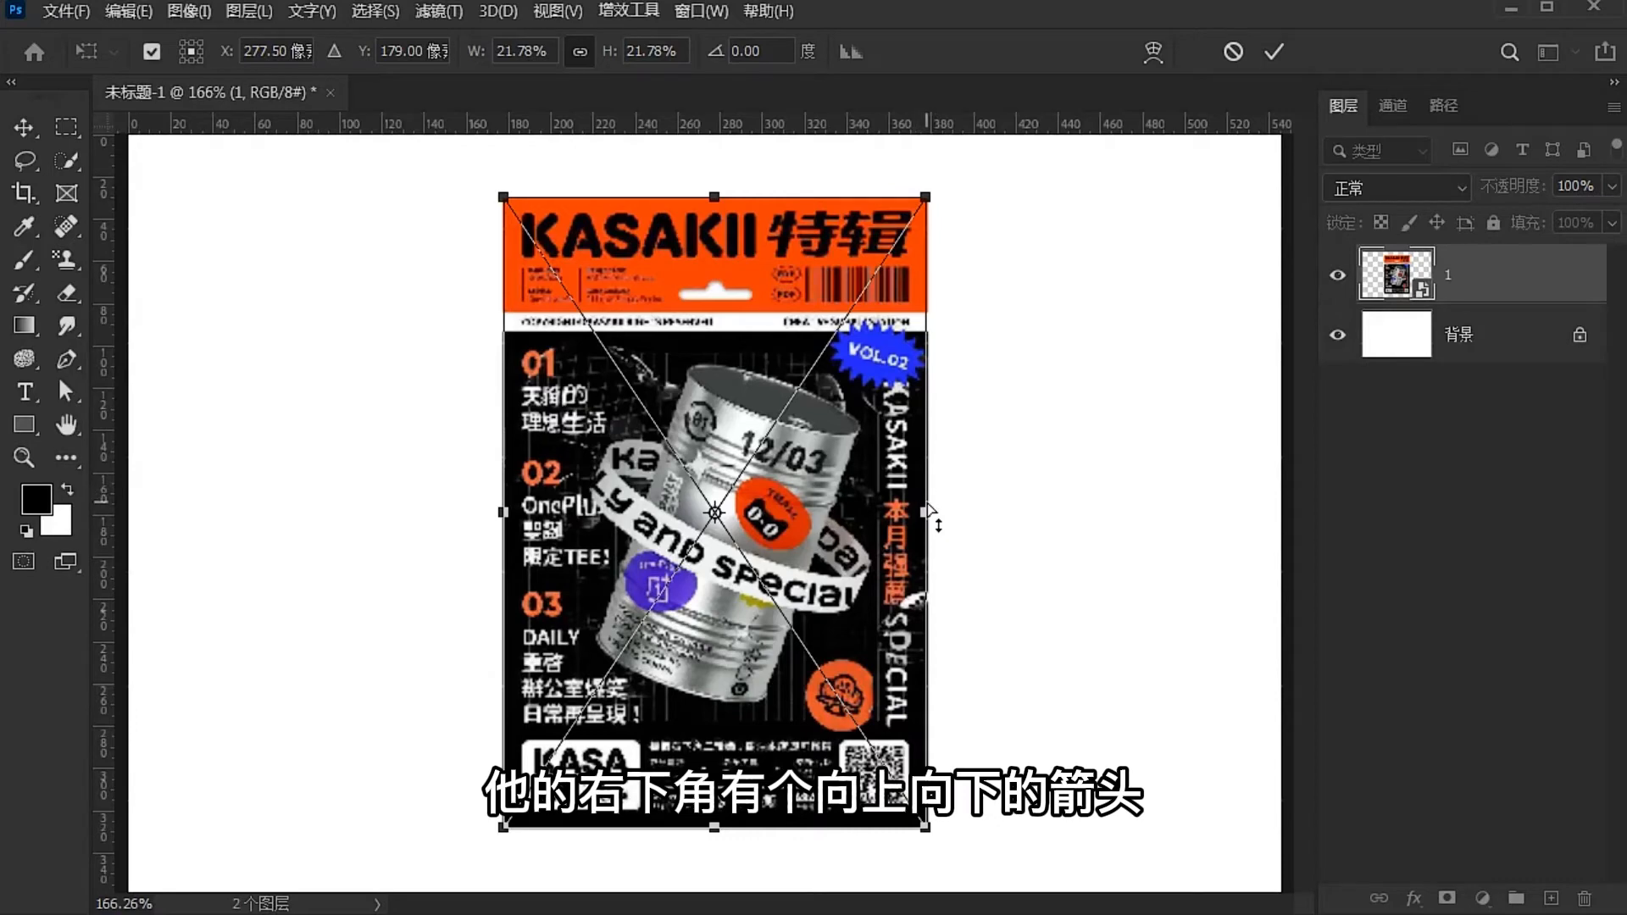
pyautogui.moveTo(929, 511); pyautogui.dragTo(956, 372)
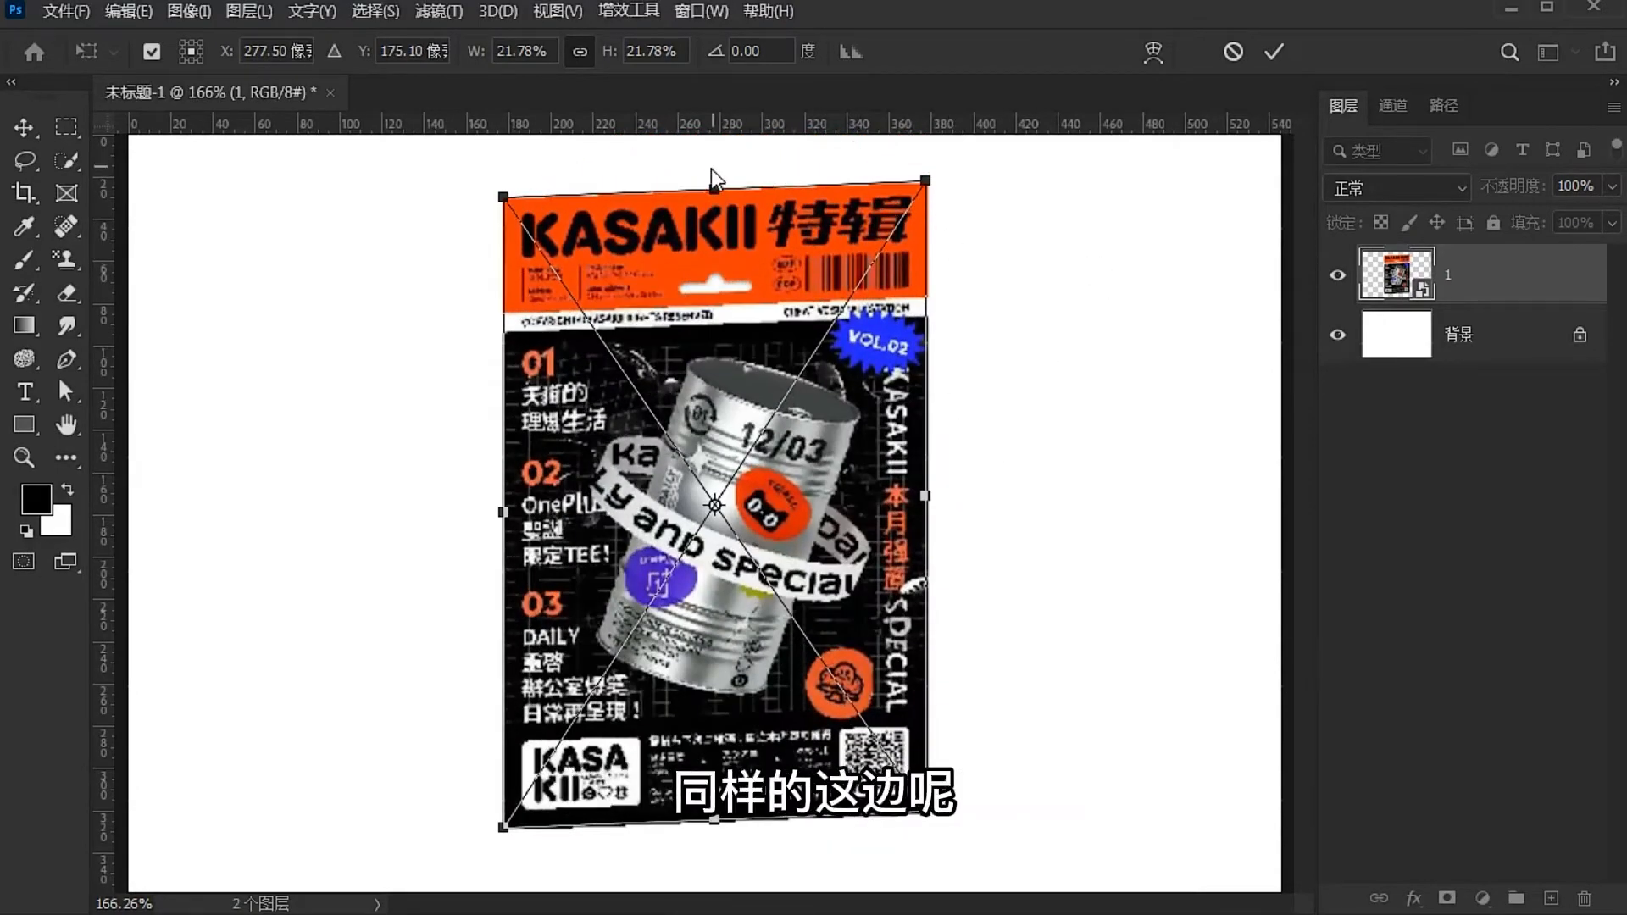
pyautogui.moveTo(710, 174); pyautogui.dragTo(559, 231)
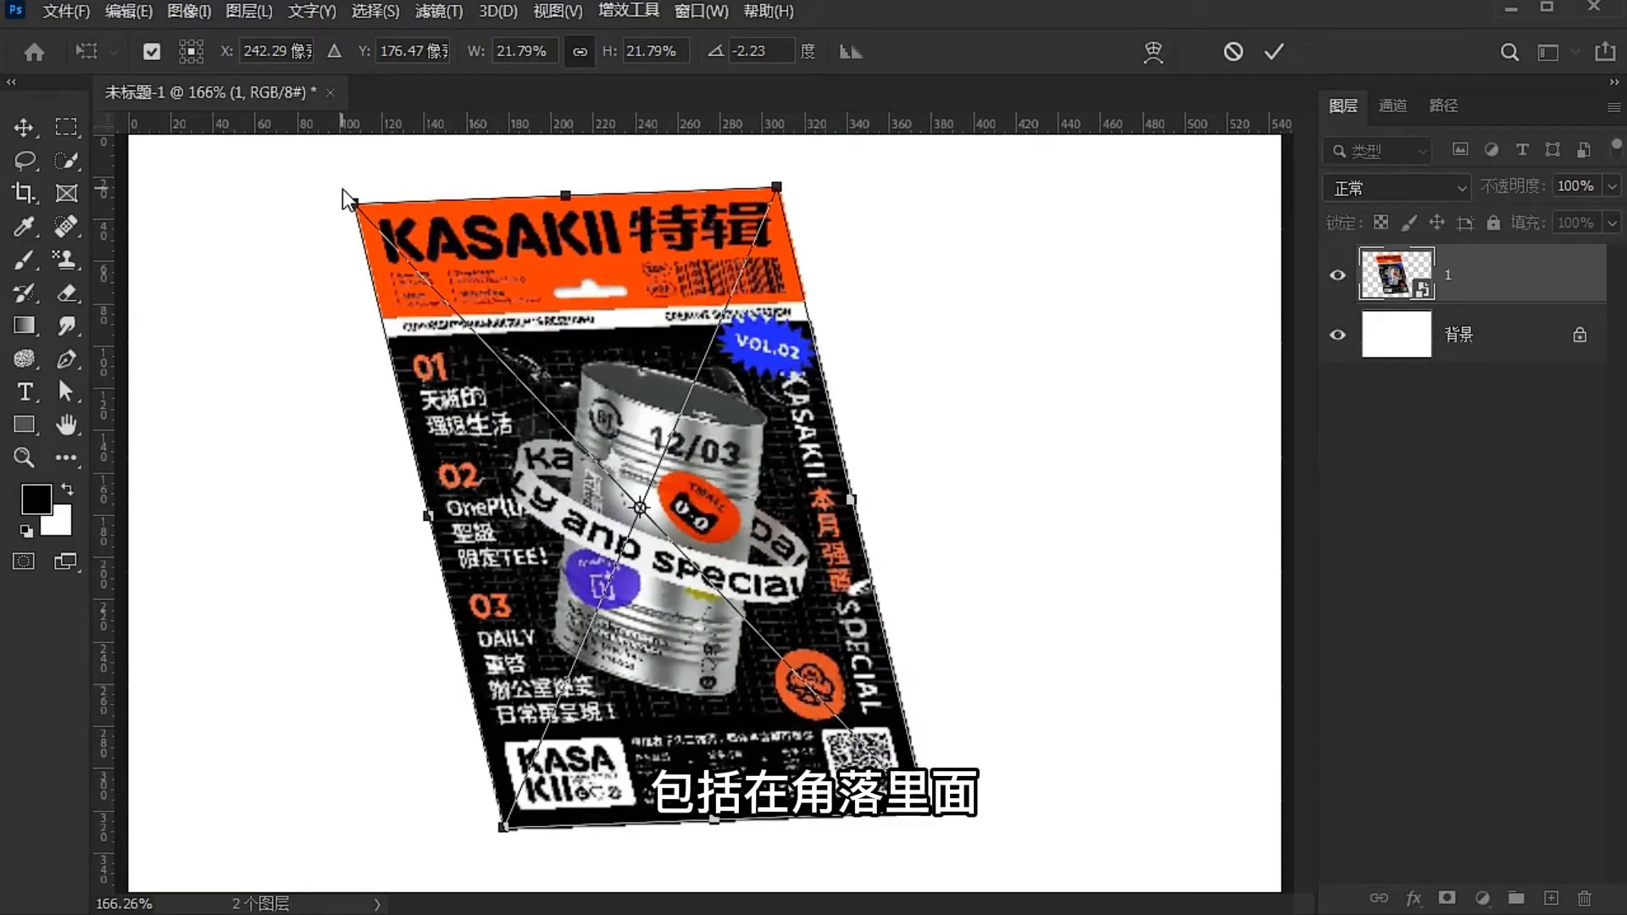
pyautogui.moveTo(350, 202); pyautogui.dragTo(489, 211)
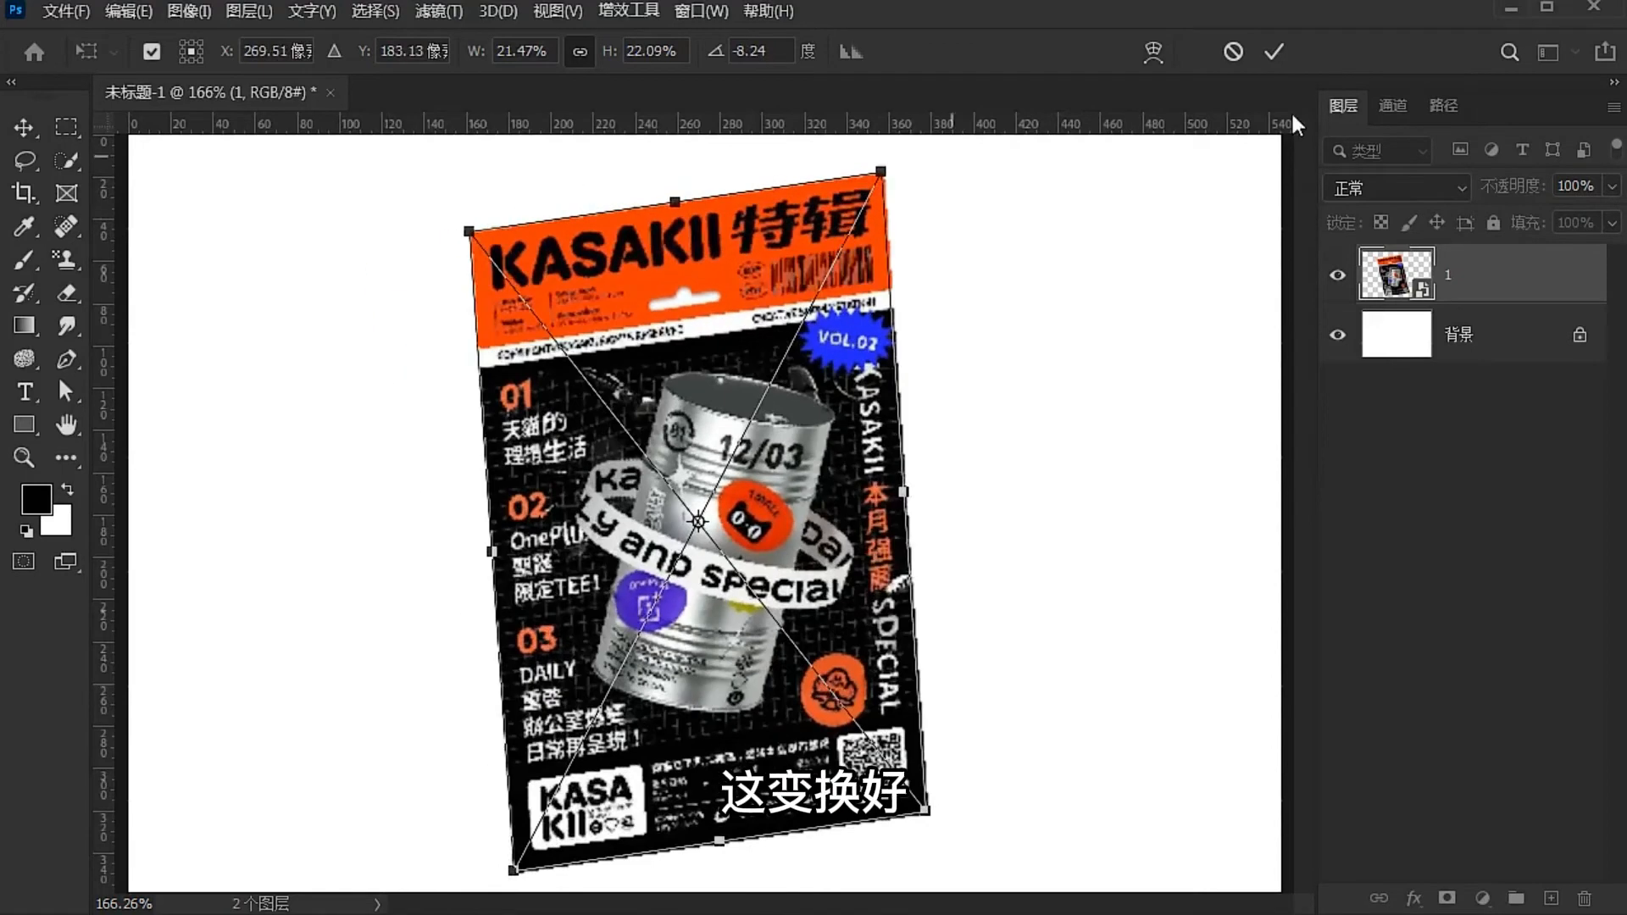
pyautogui.click(1227, 54)
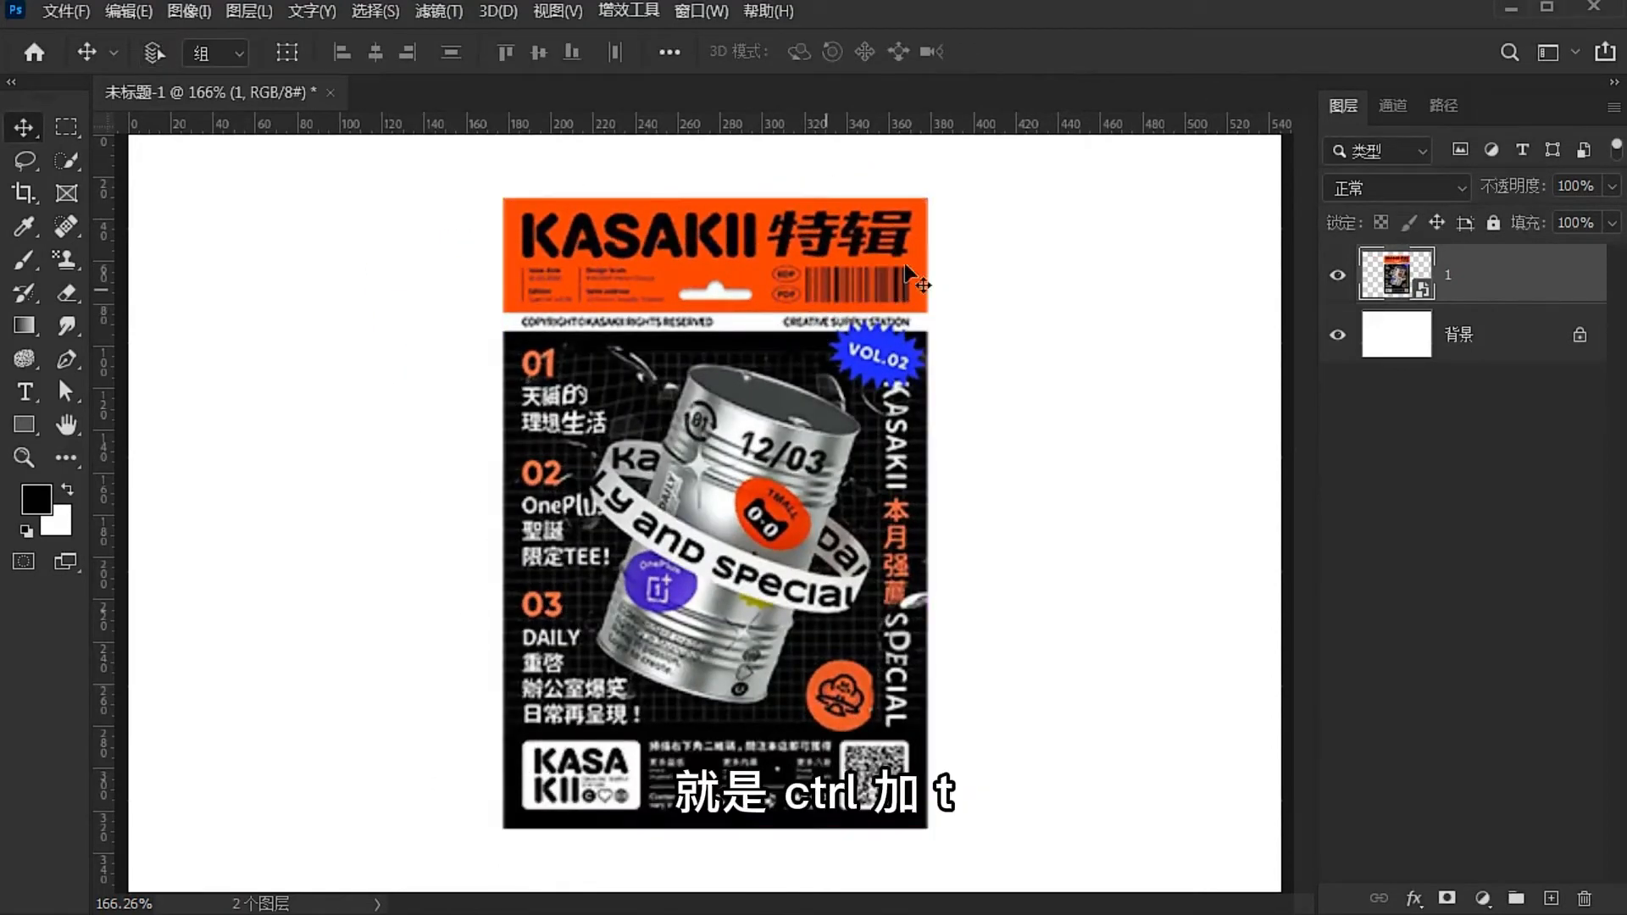
# Try slanting the poster freely in Free Transform without choosing a mode, moving its upper-right corner, top edge and left edge
pyautogui.hotkey('ctrl', 't')
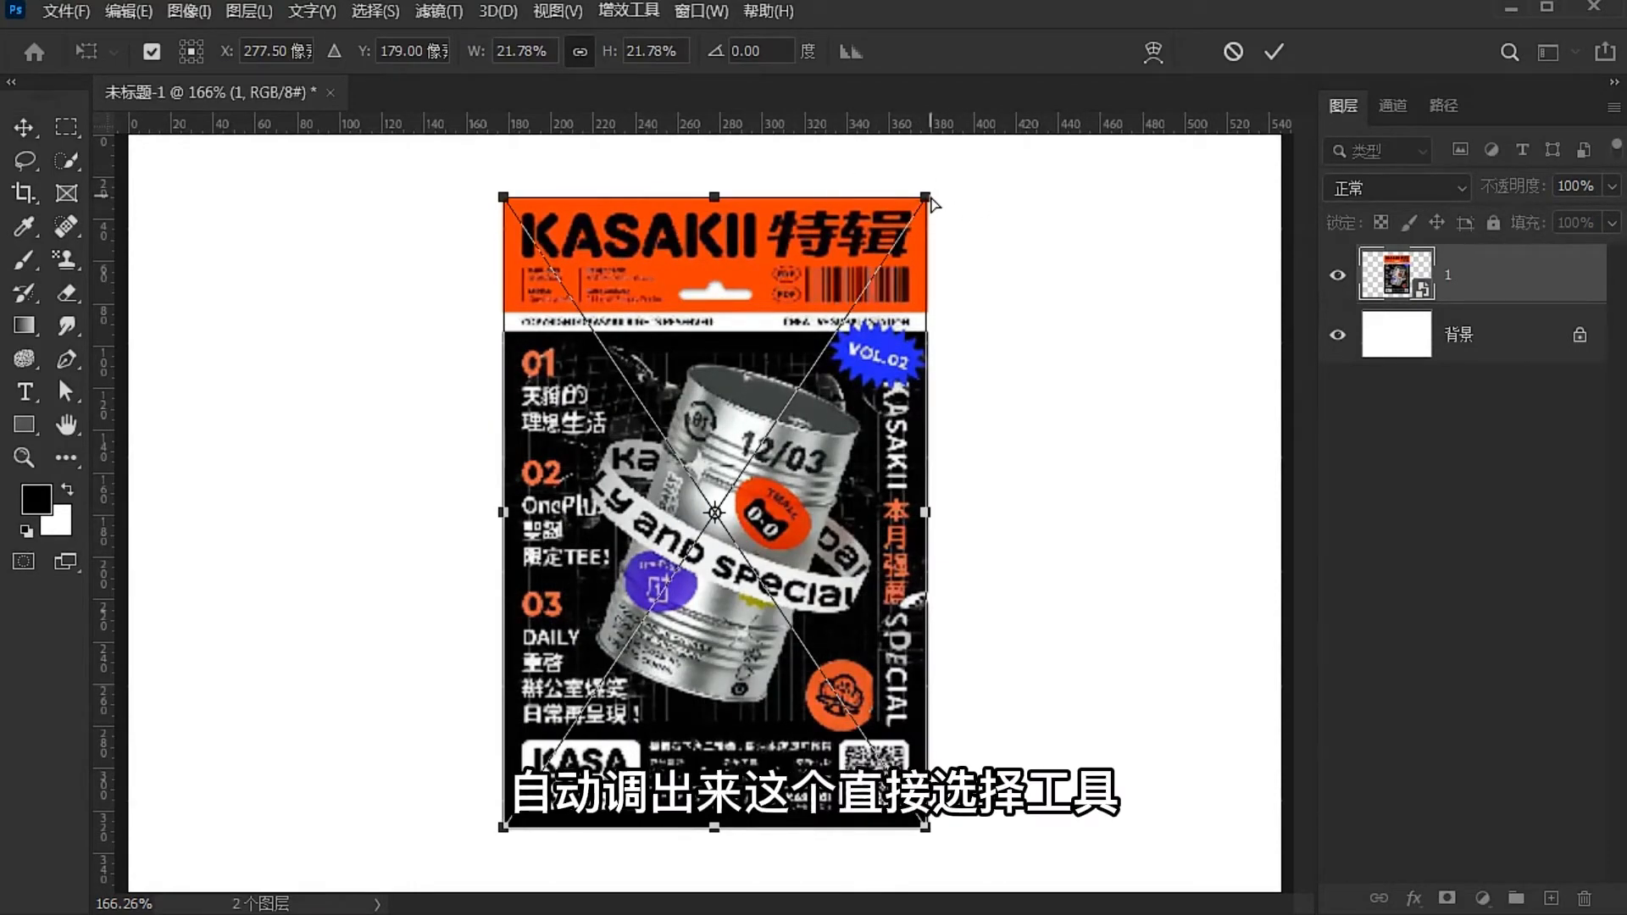
pyautogui.moveTo(930, 203); pyautogui.dragTo(981, 260)
pyautogui.press('Escape')
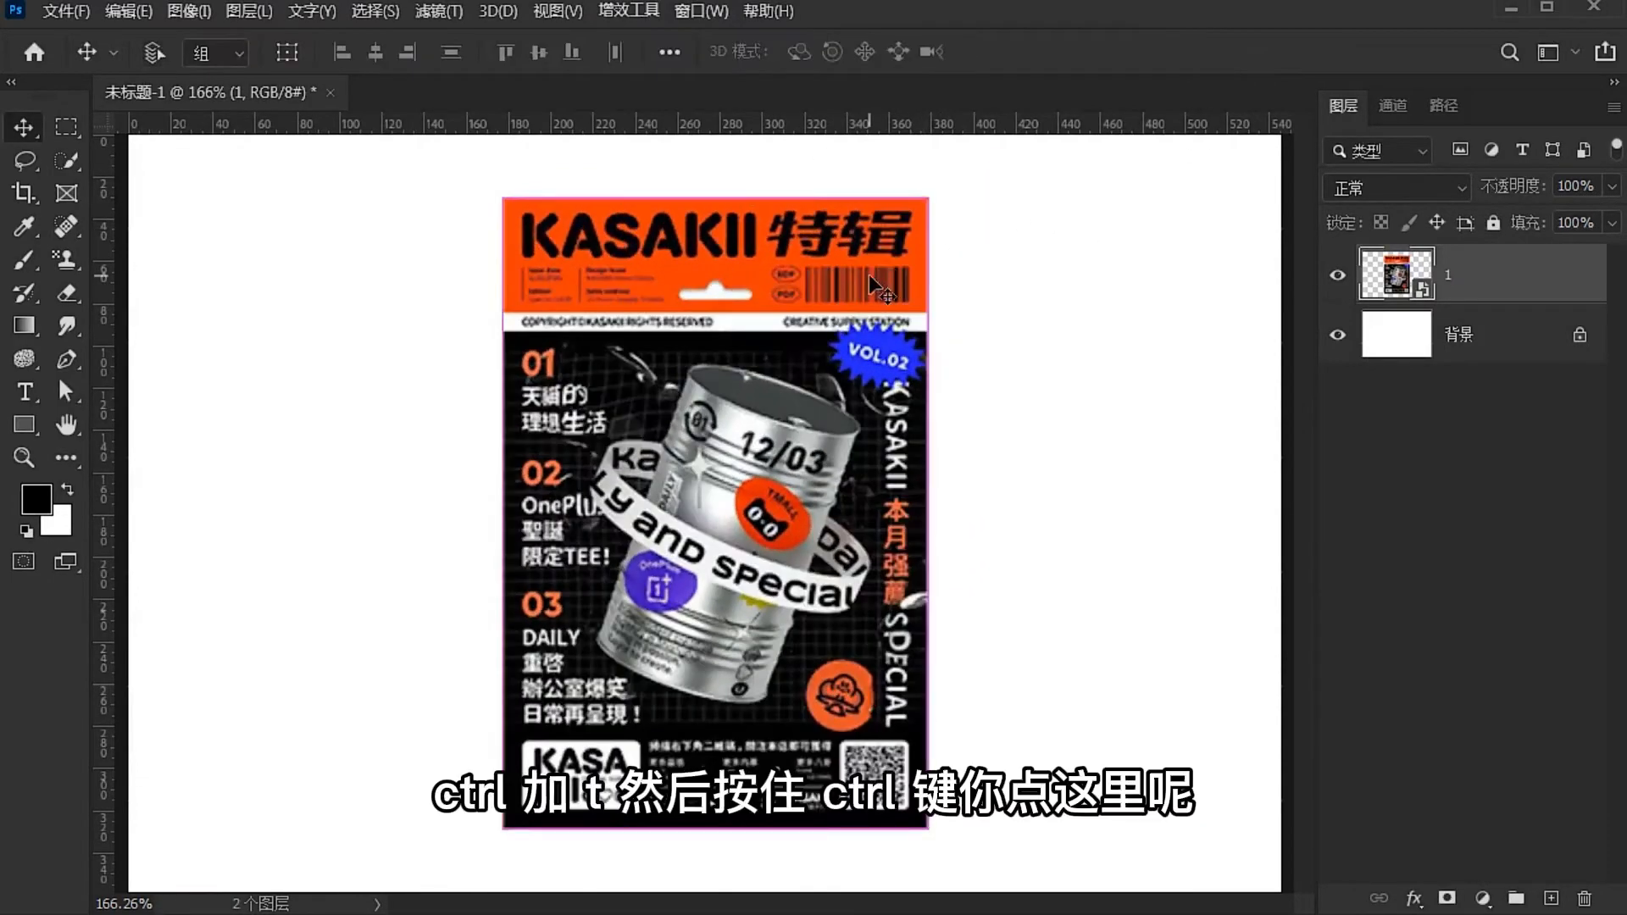
pyautogui.hotkey('ctrl', 't')
pyautogui.moveTo(722, 206); pyautogui.dragTo(792, 245)
pyautogui.moveTo(549, 538); pyautogui.dragTo(511, 442)
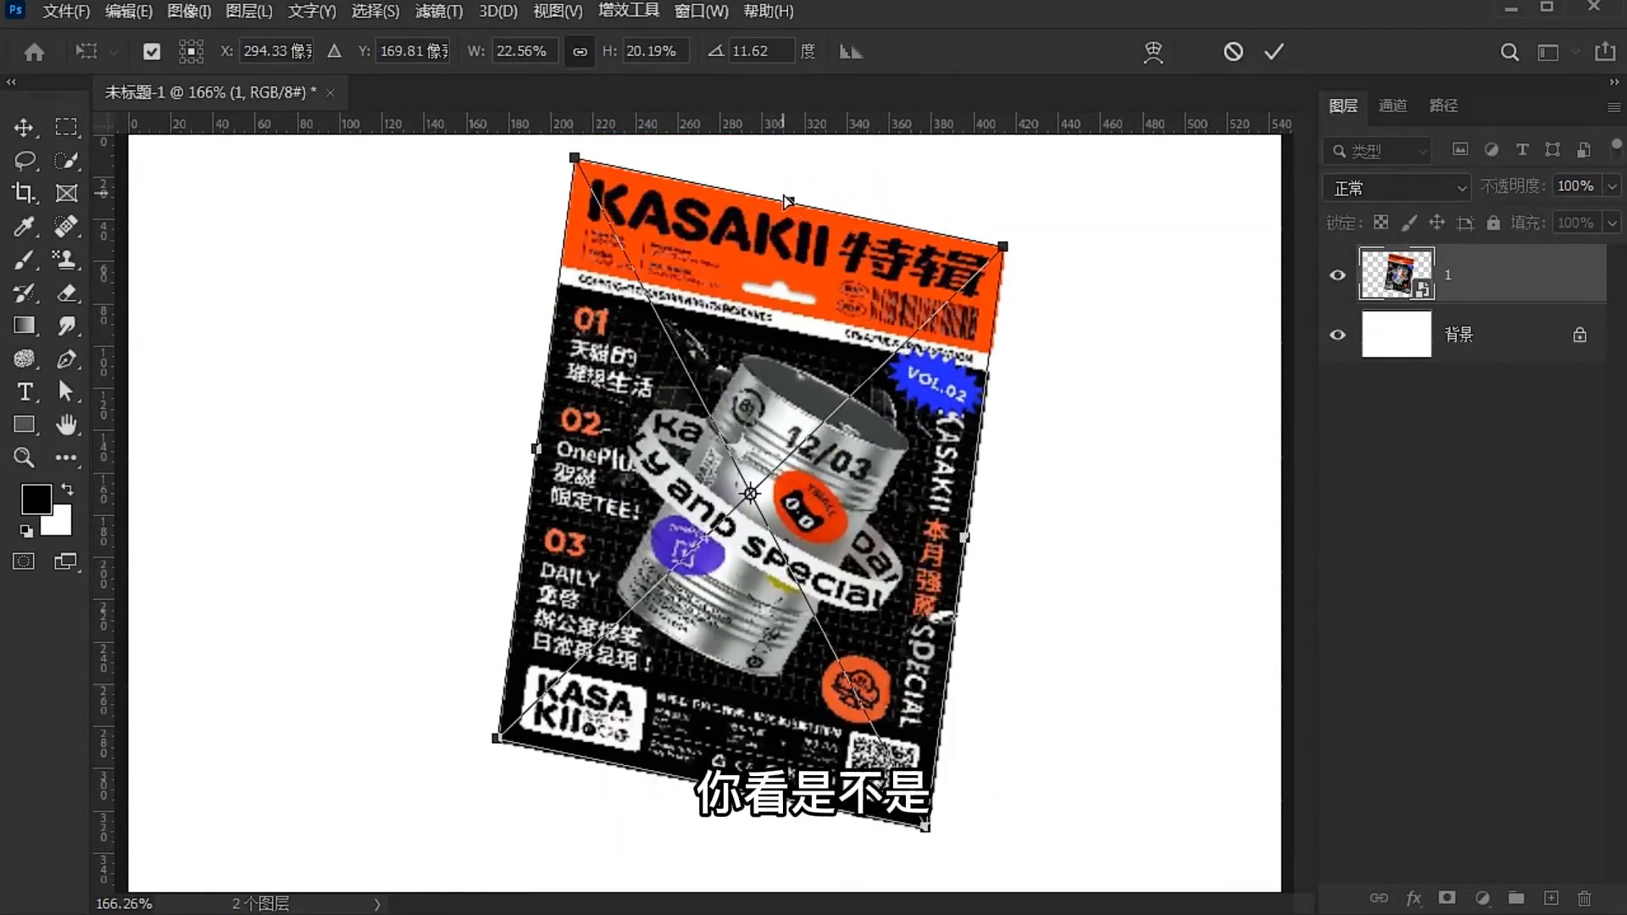
pyautogui.click(1233, 52)
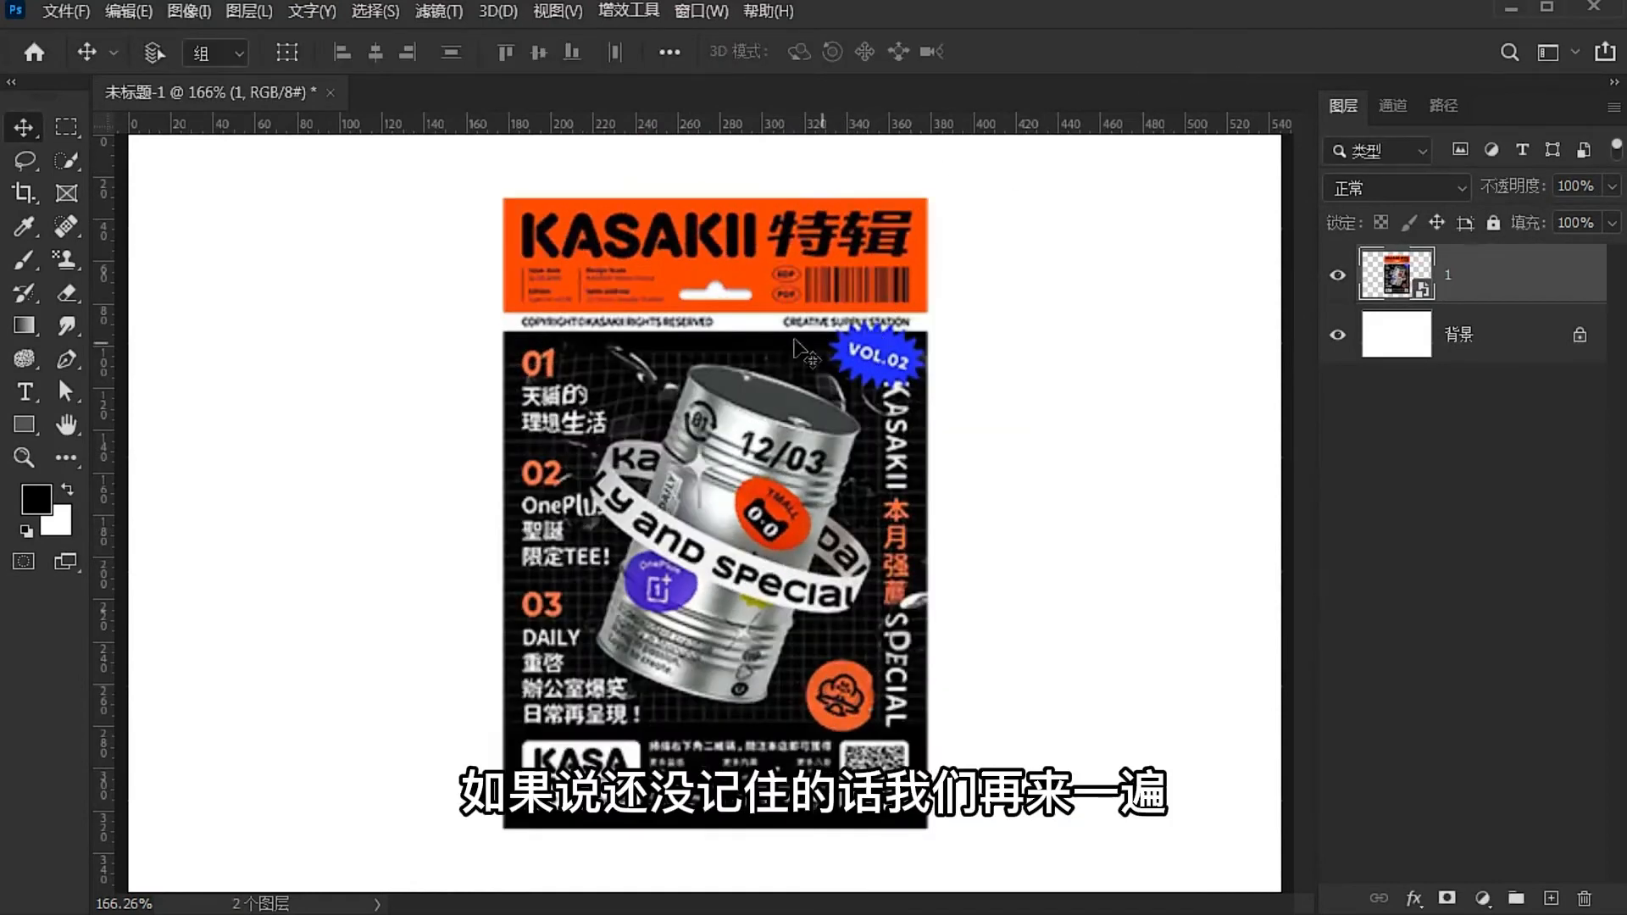
# Try to distort the poster in Free Transform by pulling only its upper-right corner inward to about the middle of the top edge
pyautogui.hotkey('ctrl', 't')
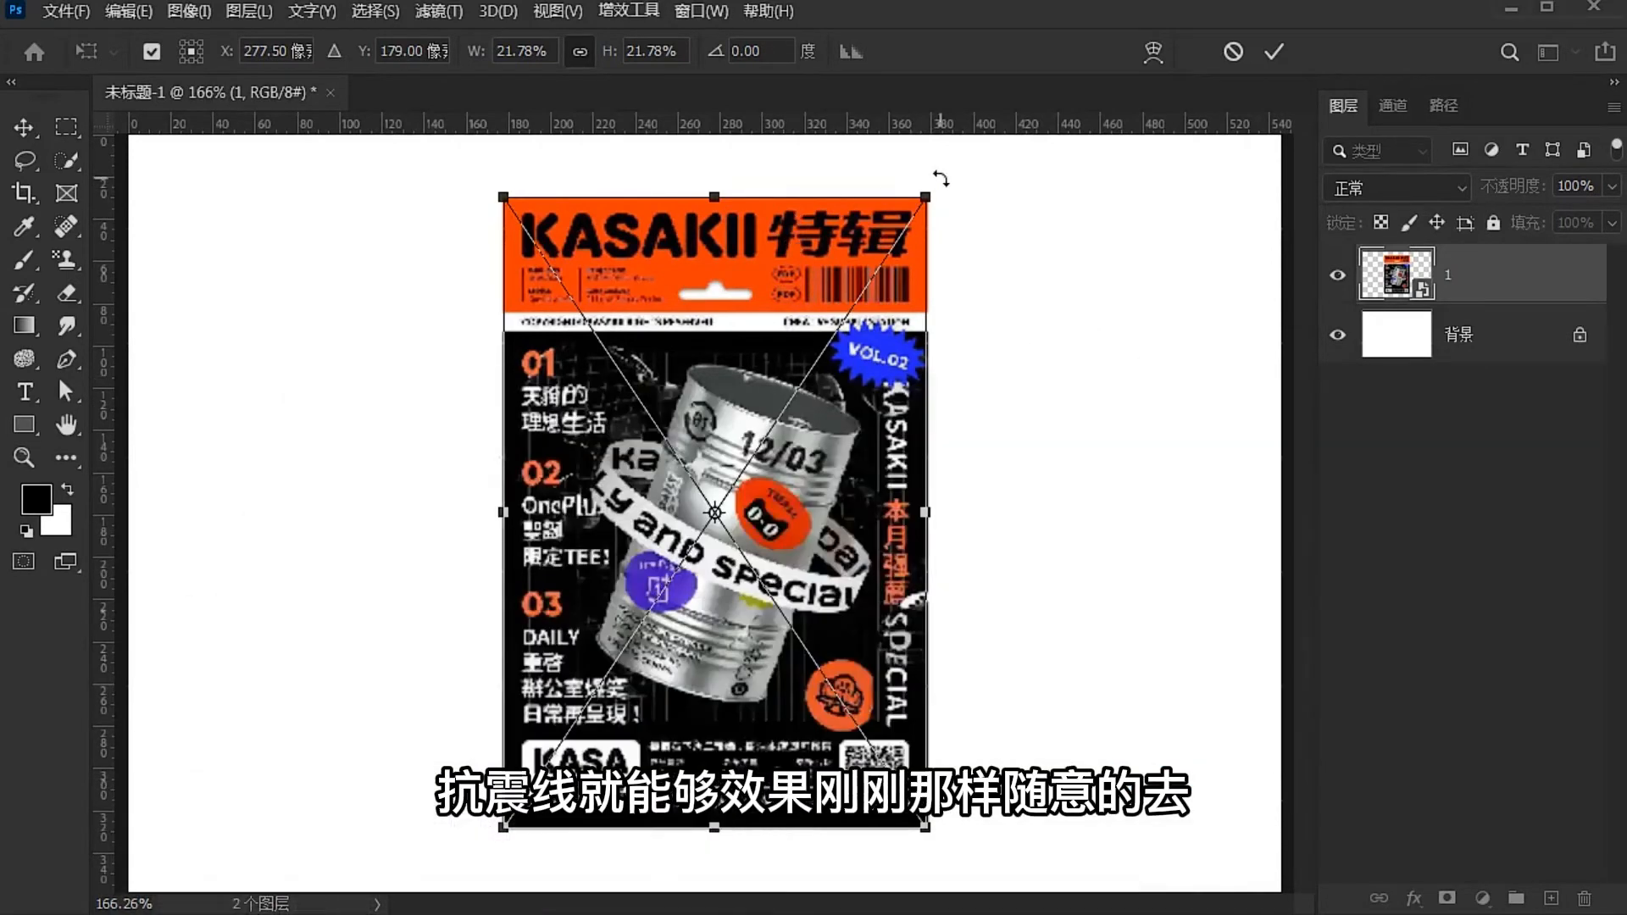
pyautogui.moveTo(926, 197); pyautogui.dragTo(708, 196)
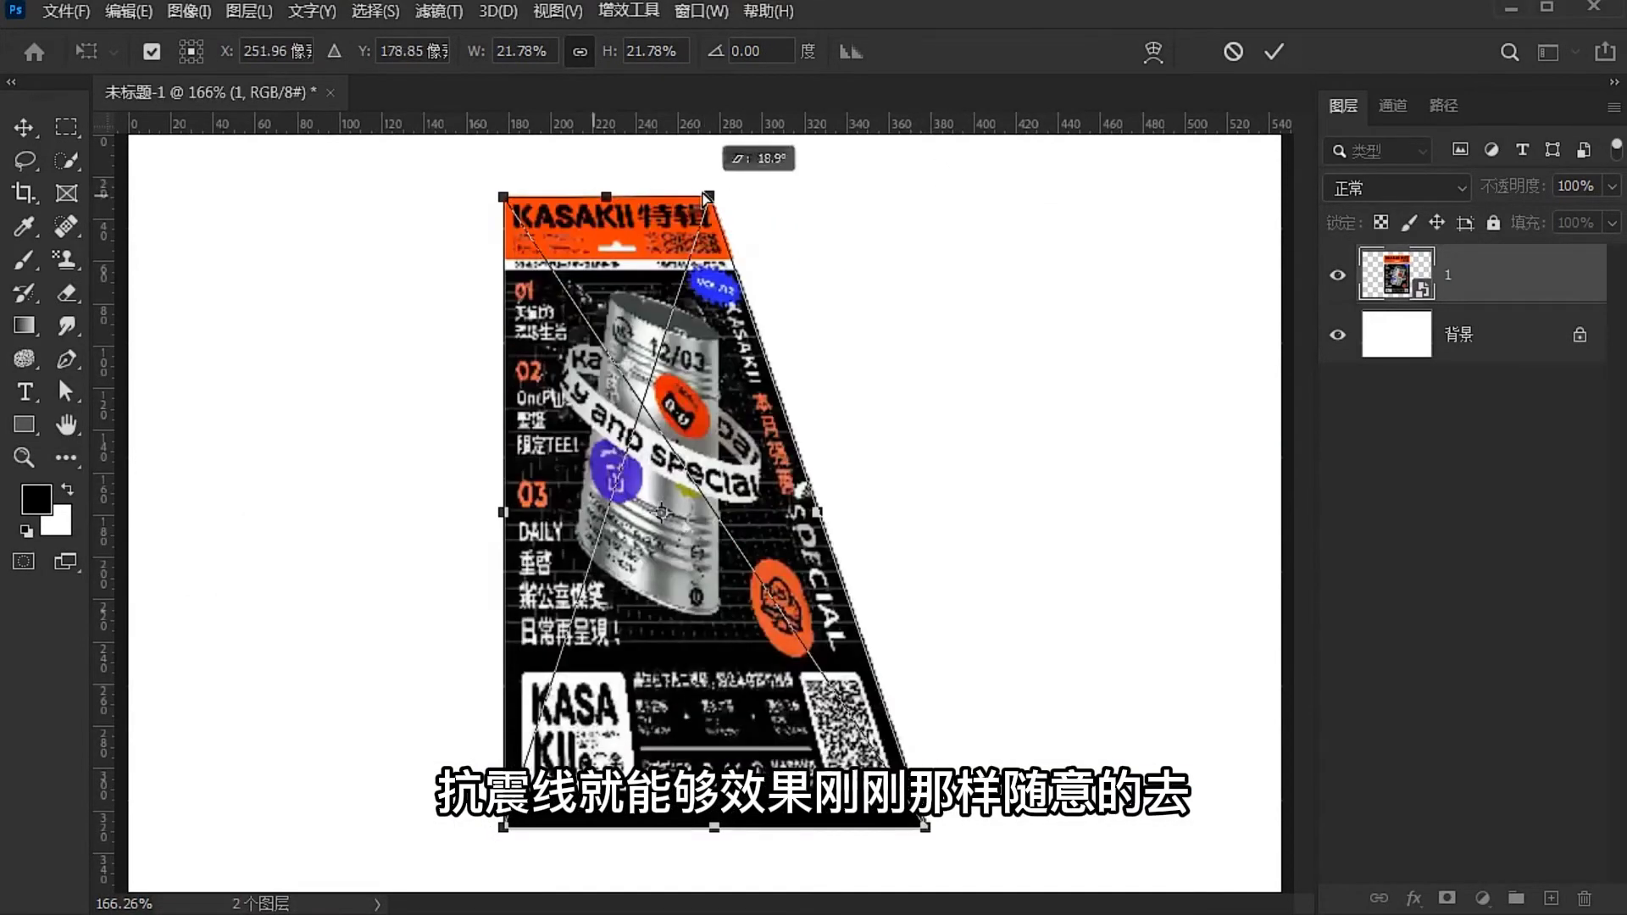
pyautogui.click(1233, 51)
# Try a constrained skew of the poster in Free Transform, shifting its right edge slightly down and its top edge sideways
pyautogui.hotkey('ctrl', 't')
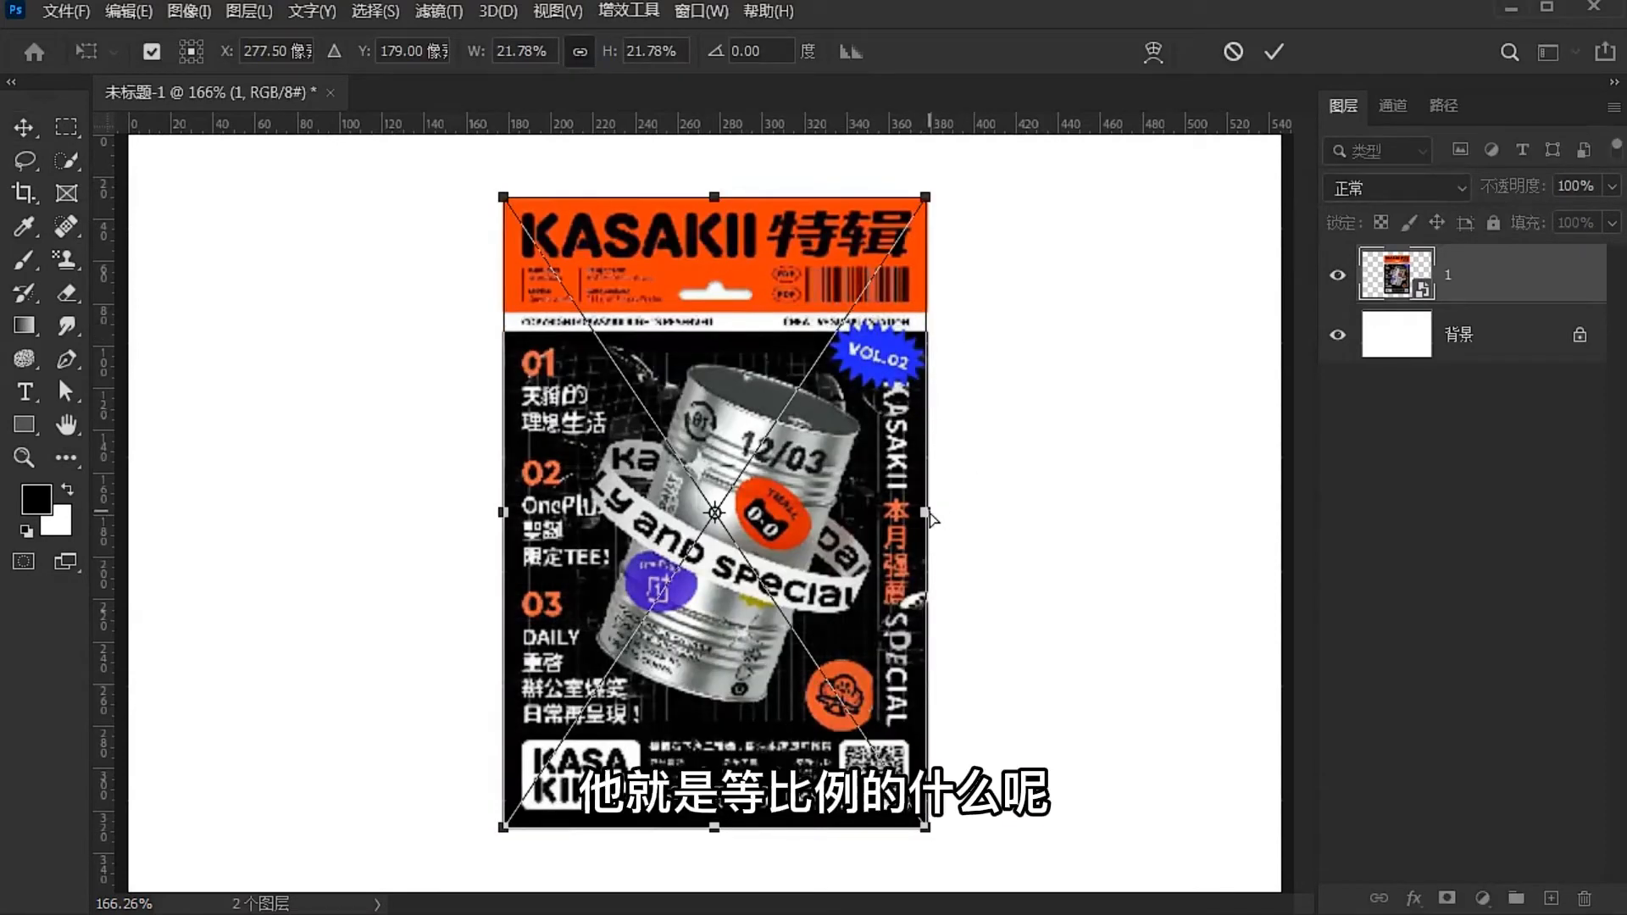
pyautogui.press('super+space')
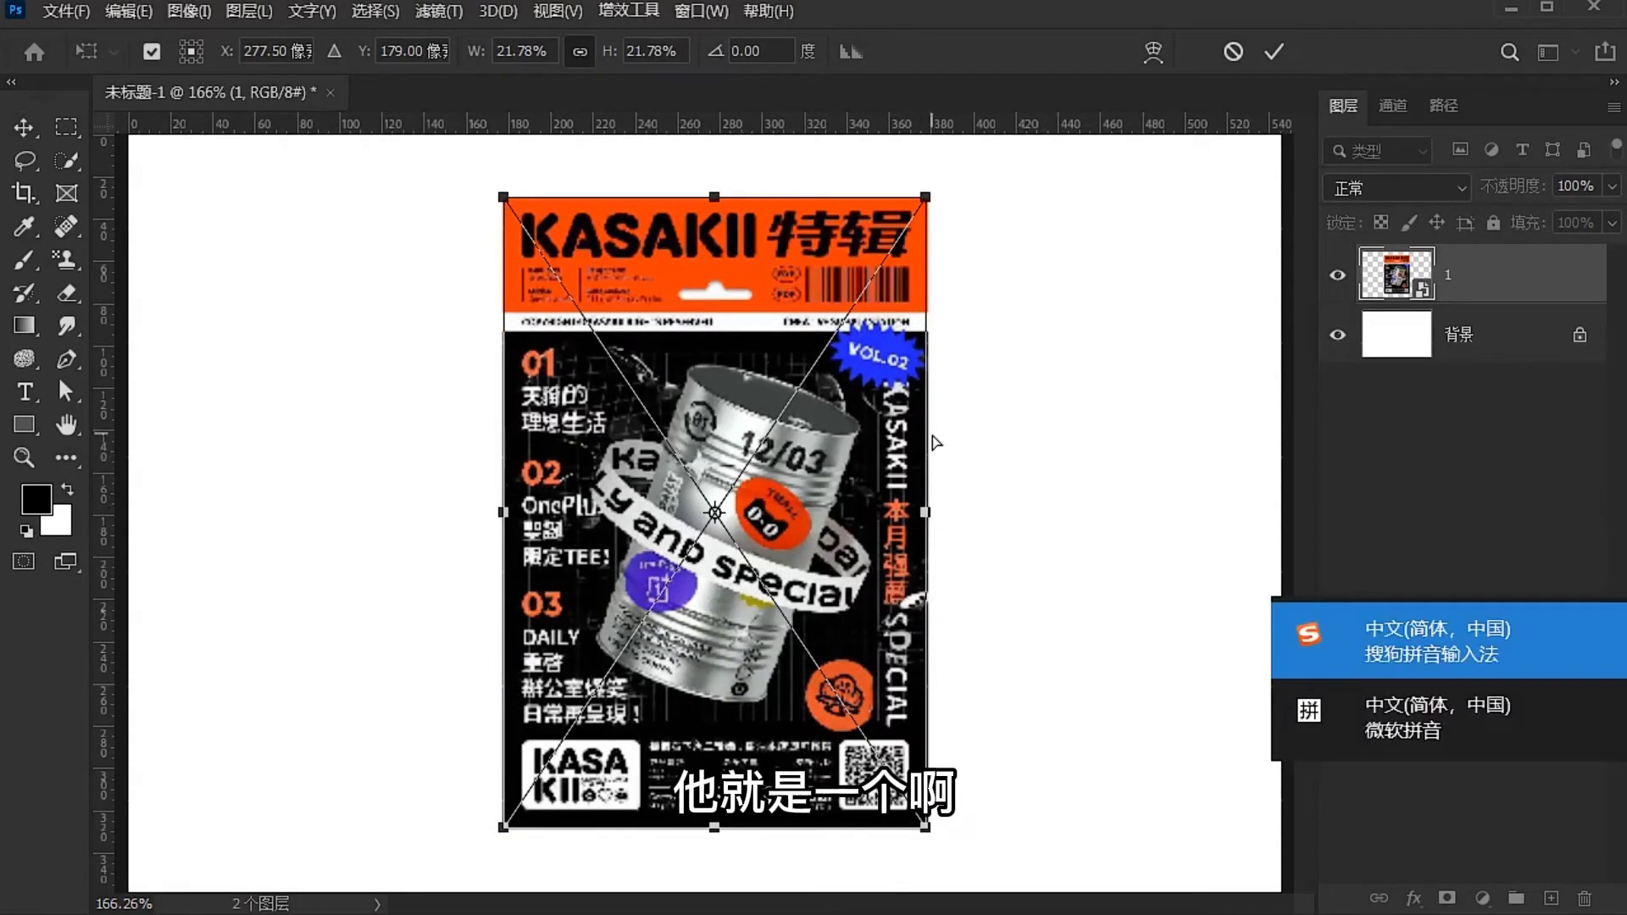
pyautogui.press('super+space')
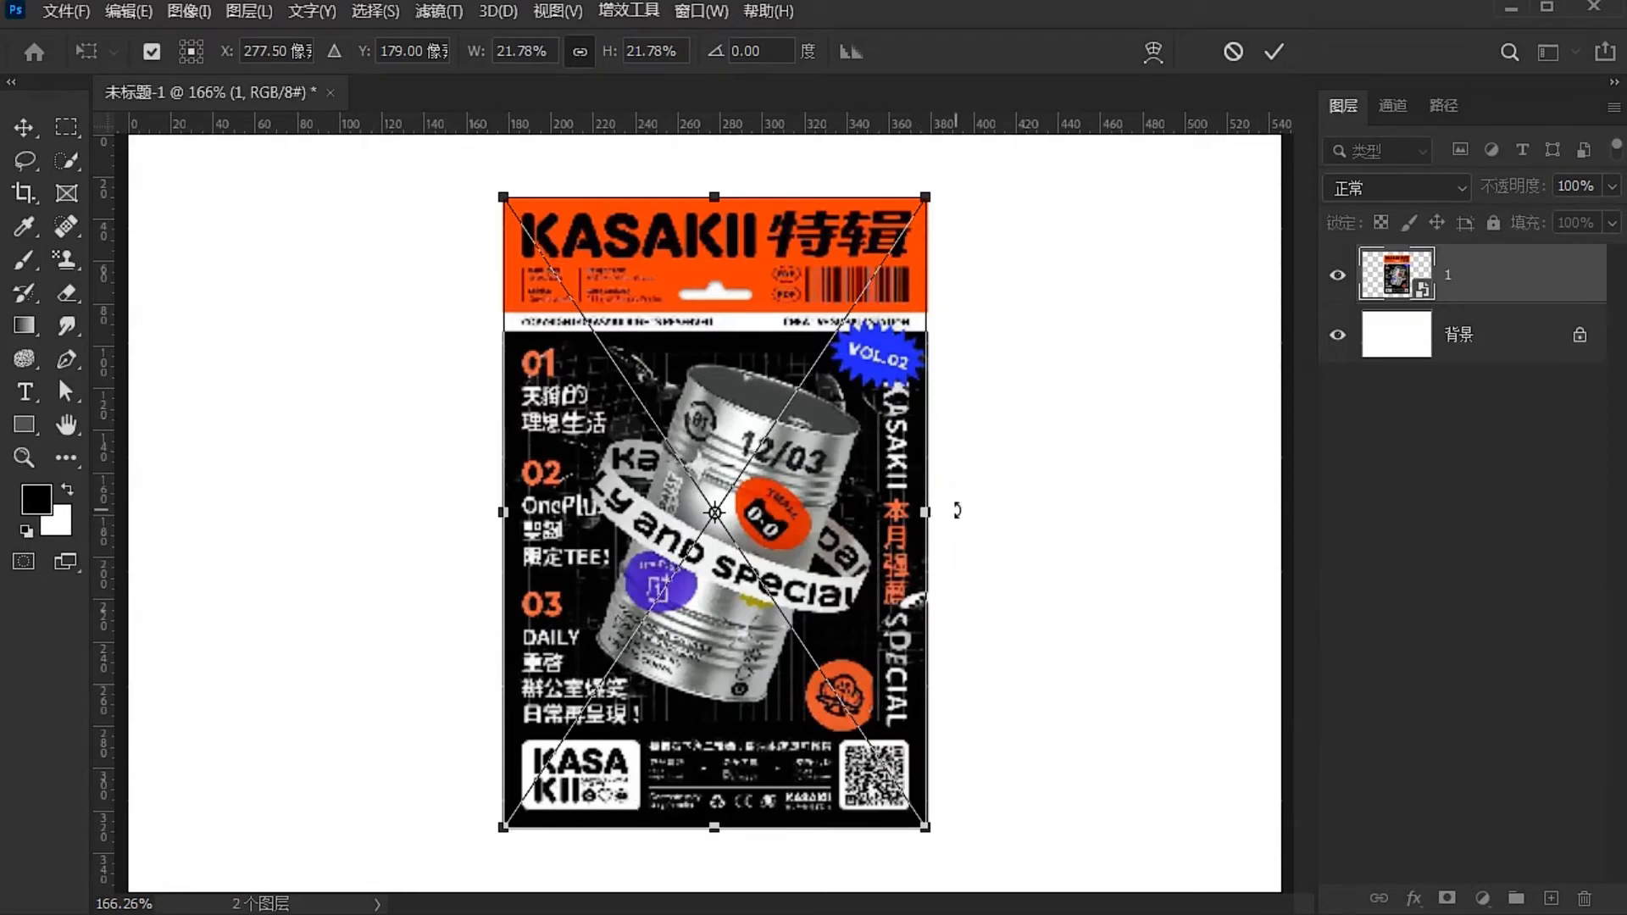
pyautogui.moveTo(937, 536); pyautogui.dragTo(915, 567)
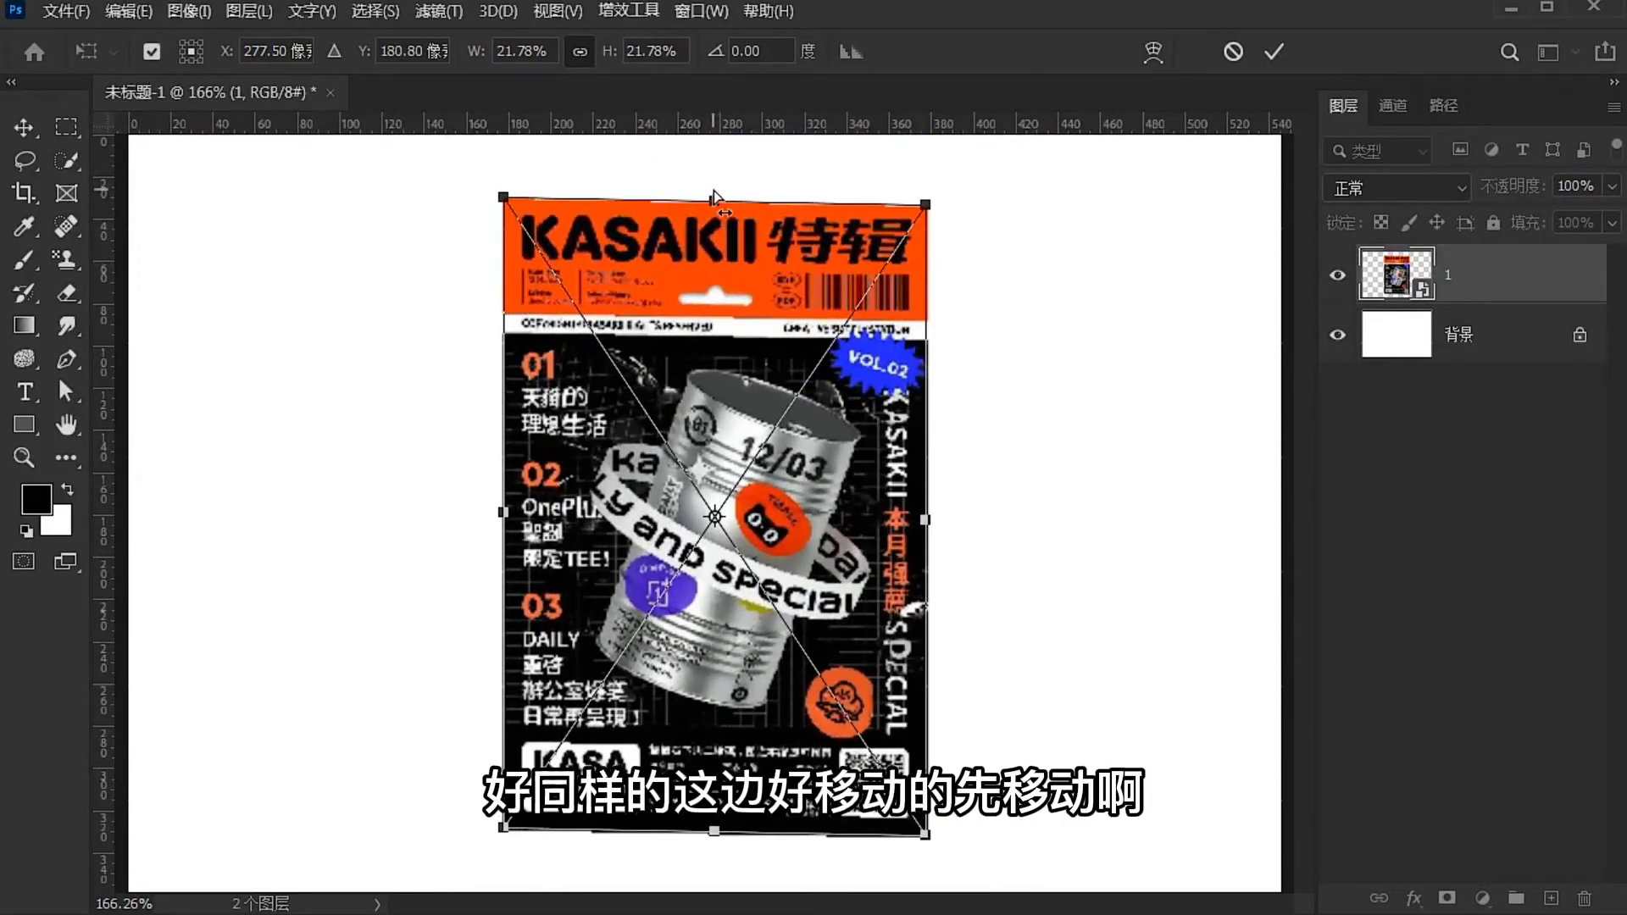
pyautogui.moveTo(714, 195); pyautogui.dragTo(938, 216)
pyautogui.click(1273, 52)
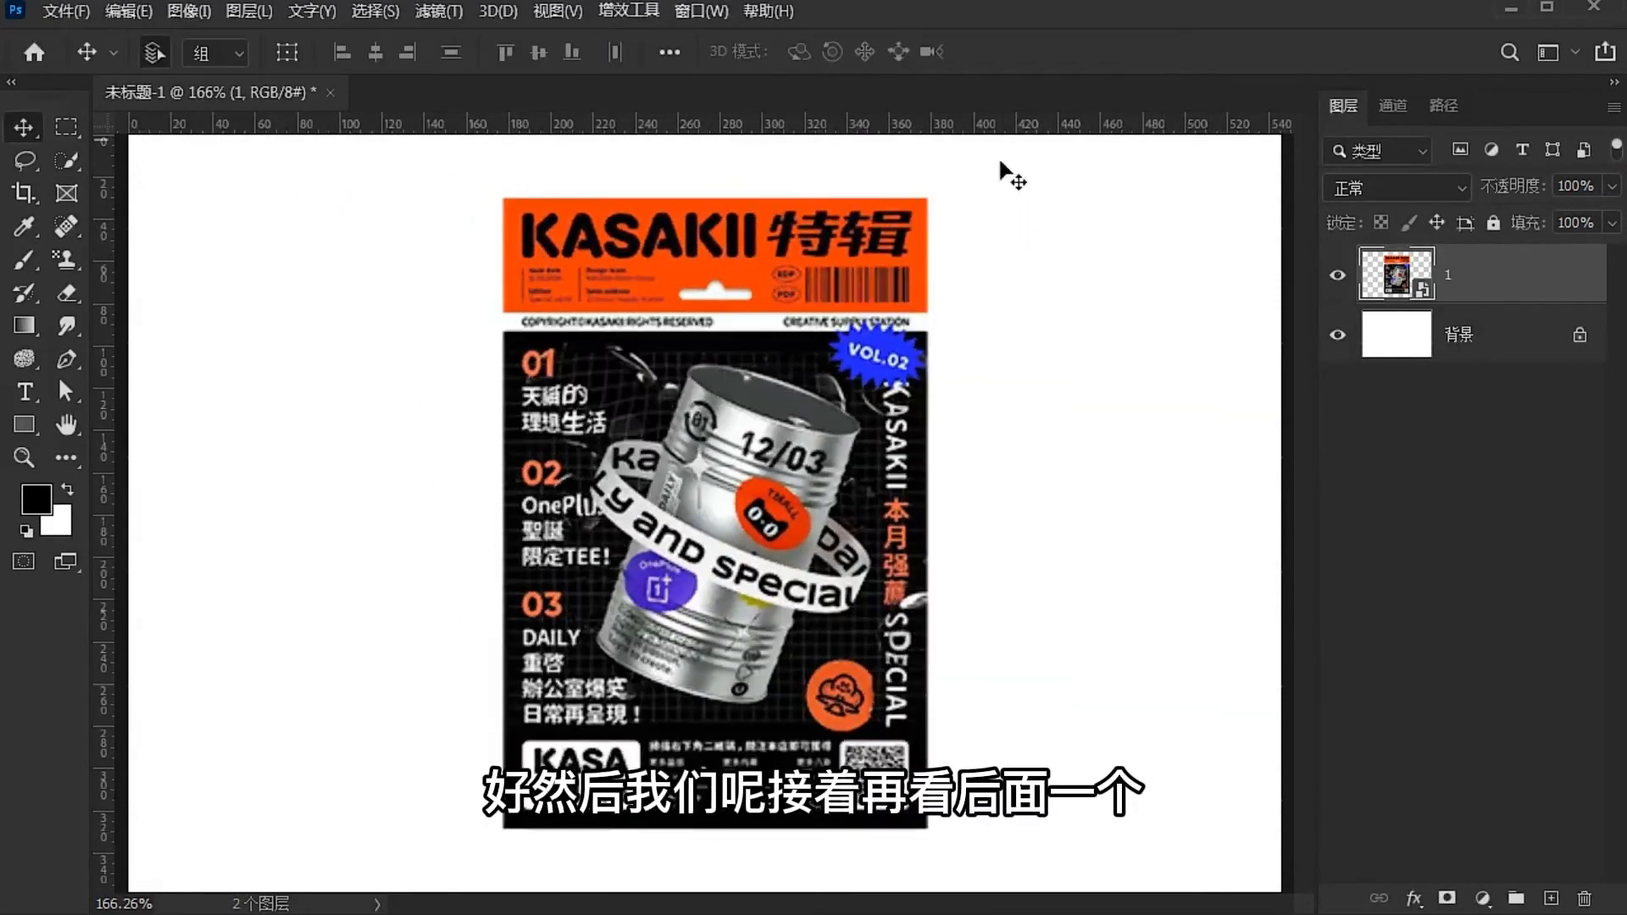
# Try Free Transform's Perspective mode on the poster, pulling its upper-right corner inward and downward
pyautogui.hotkey('ctrl', 't')
pyautogui.rightClick(779, 238)
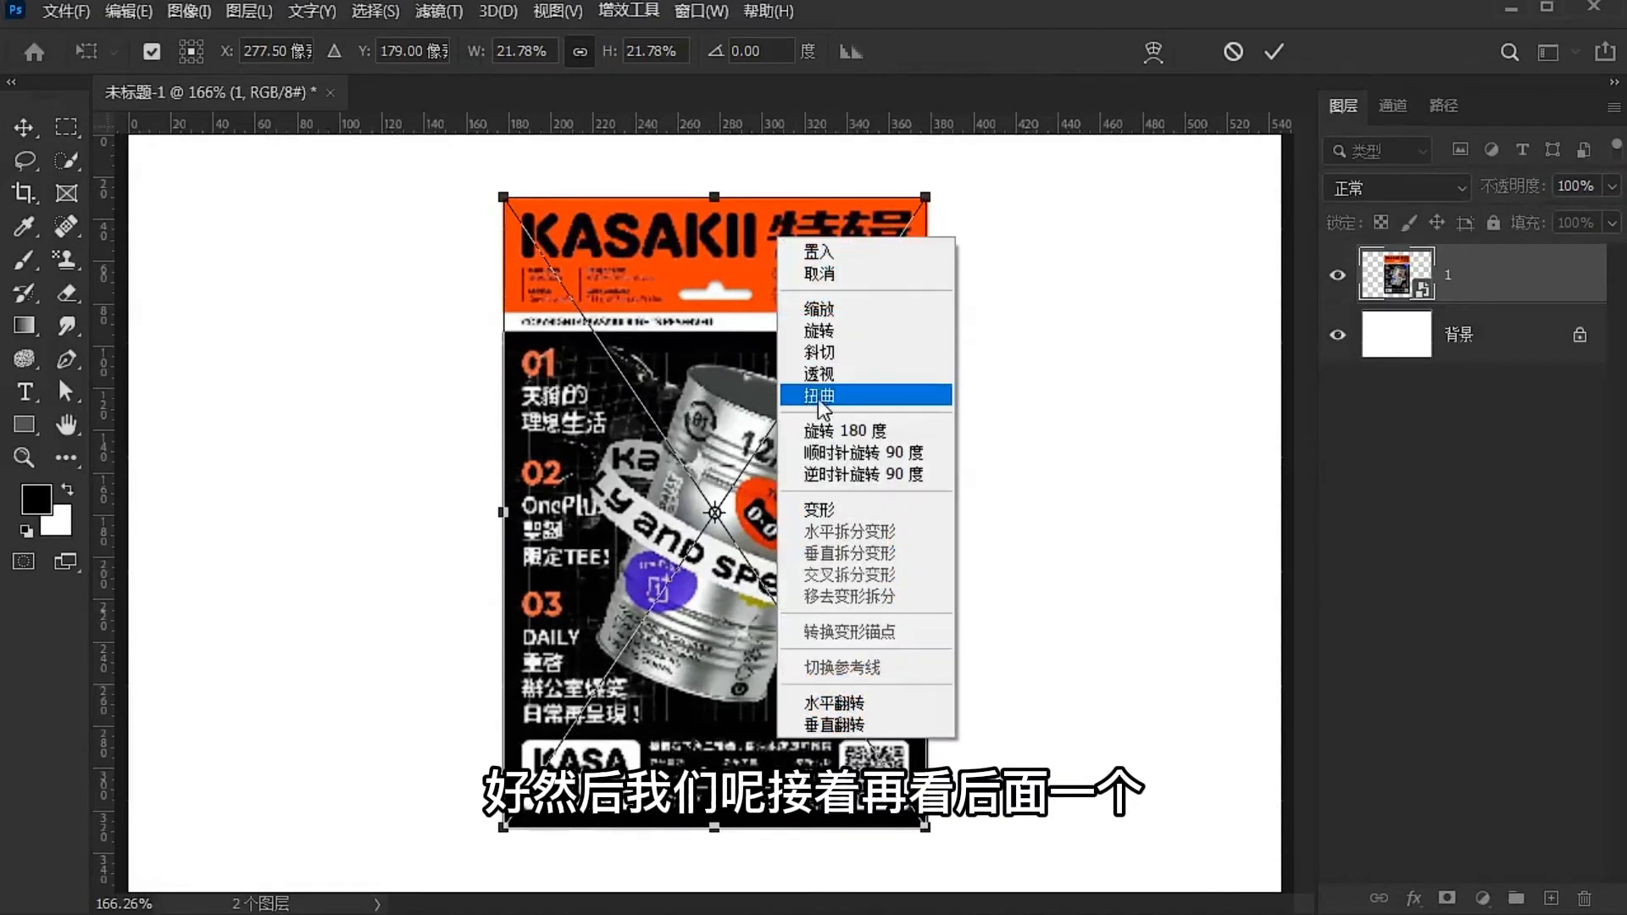
pyautogui.click(832, 378)
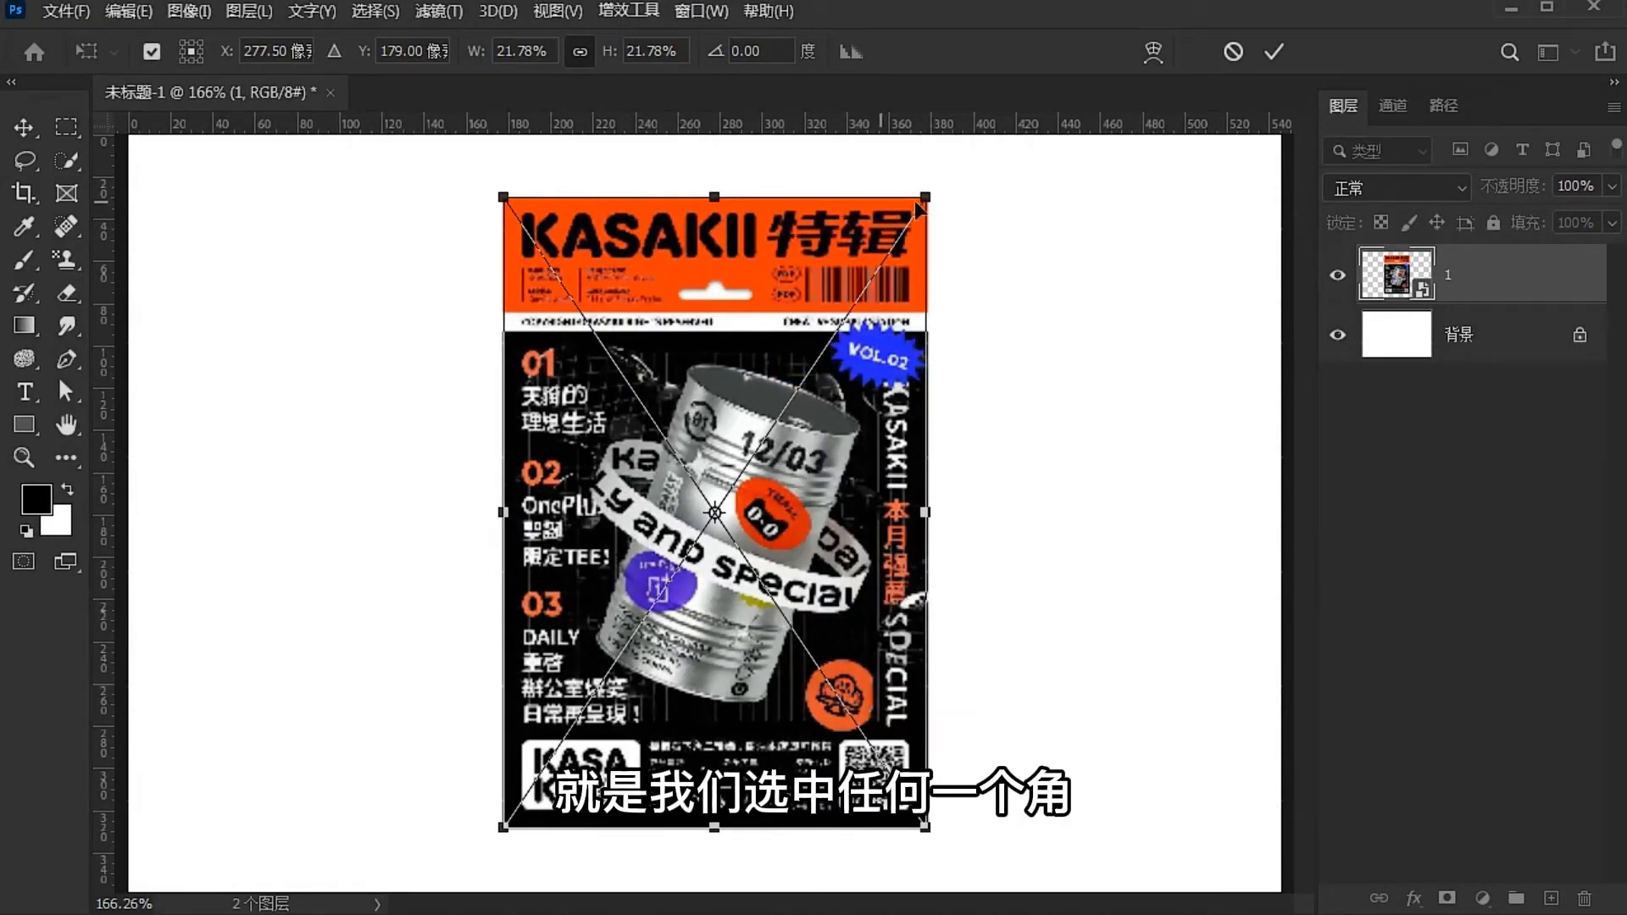
pyautogui.moveTo(927, 201); pyautogui.dragTo(829, 417)
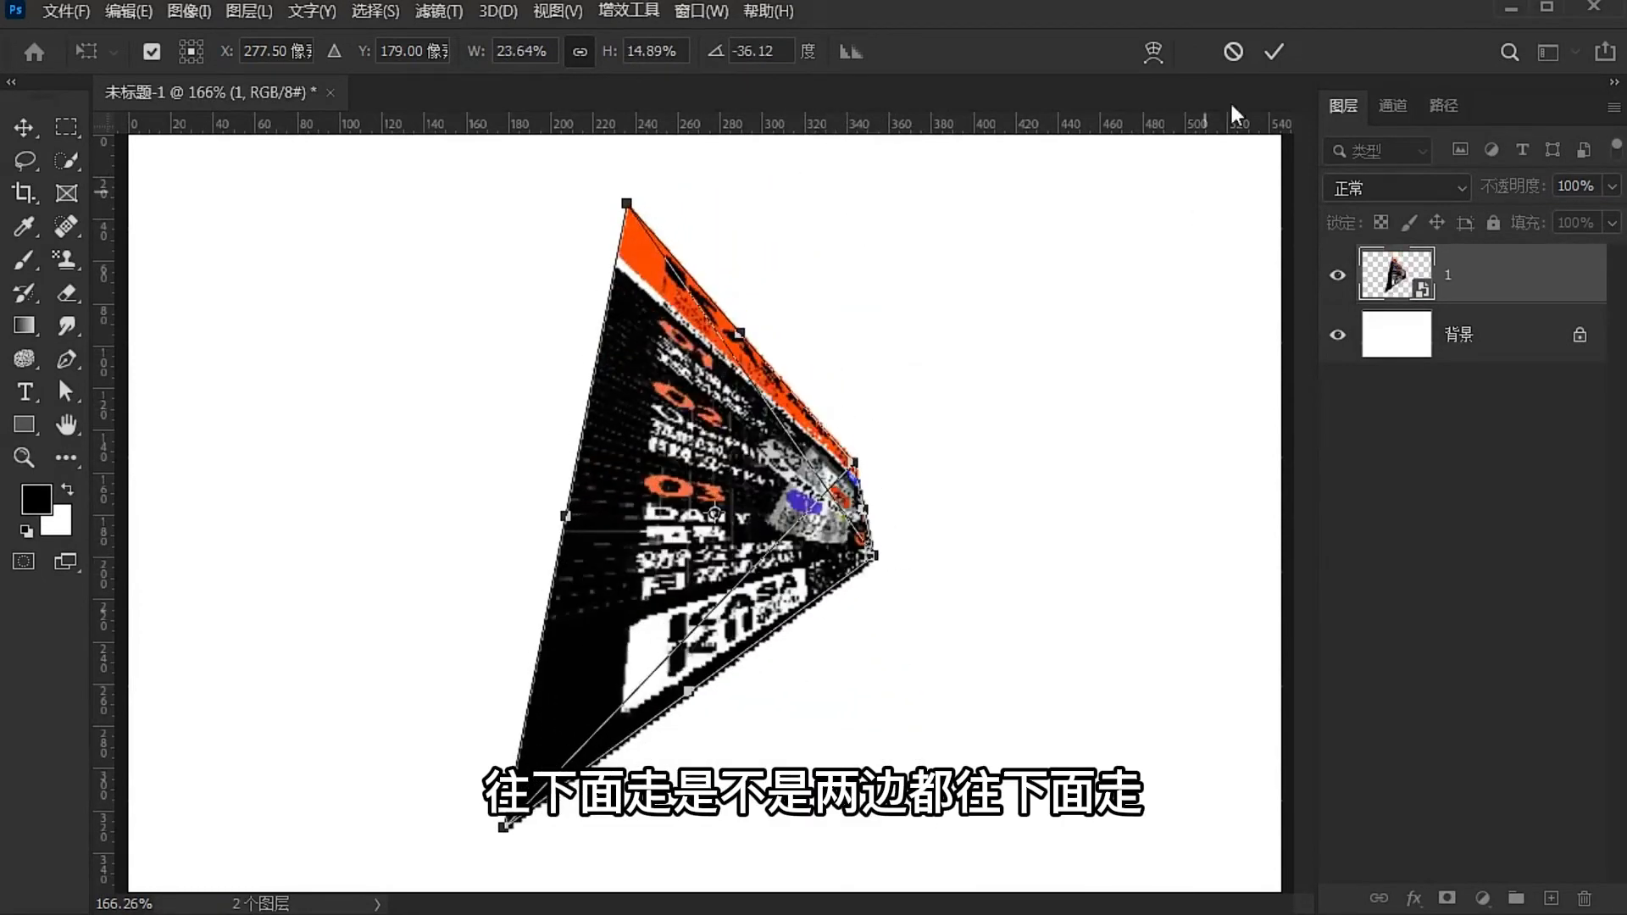
pyautogui.press('Escape')
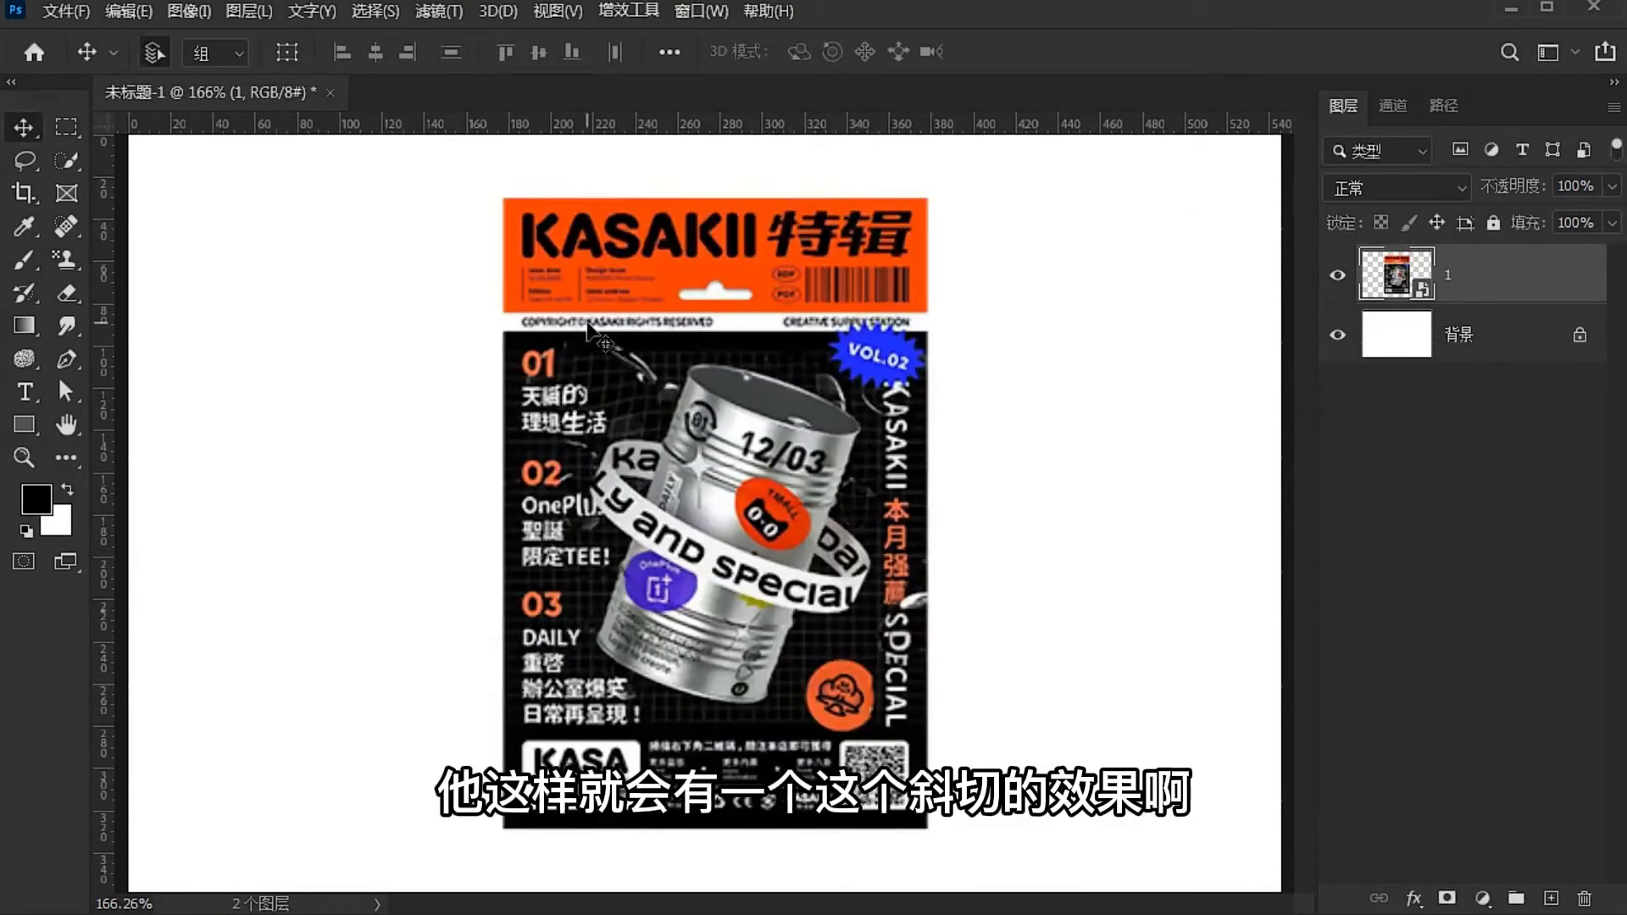
# Try Free Transform's Distort mode on the poster, pulling its upper corners freely and shifting its whole top edge left and right
pyautogui.hotkey('ctrl', 't')
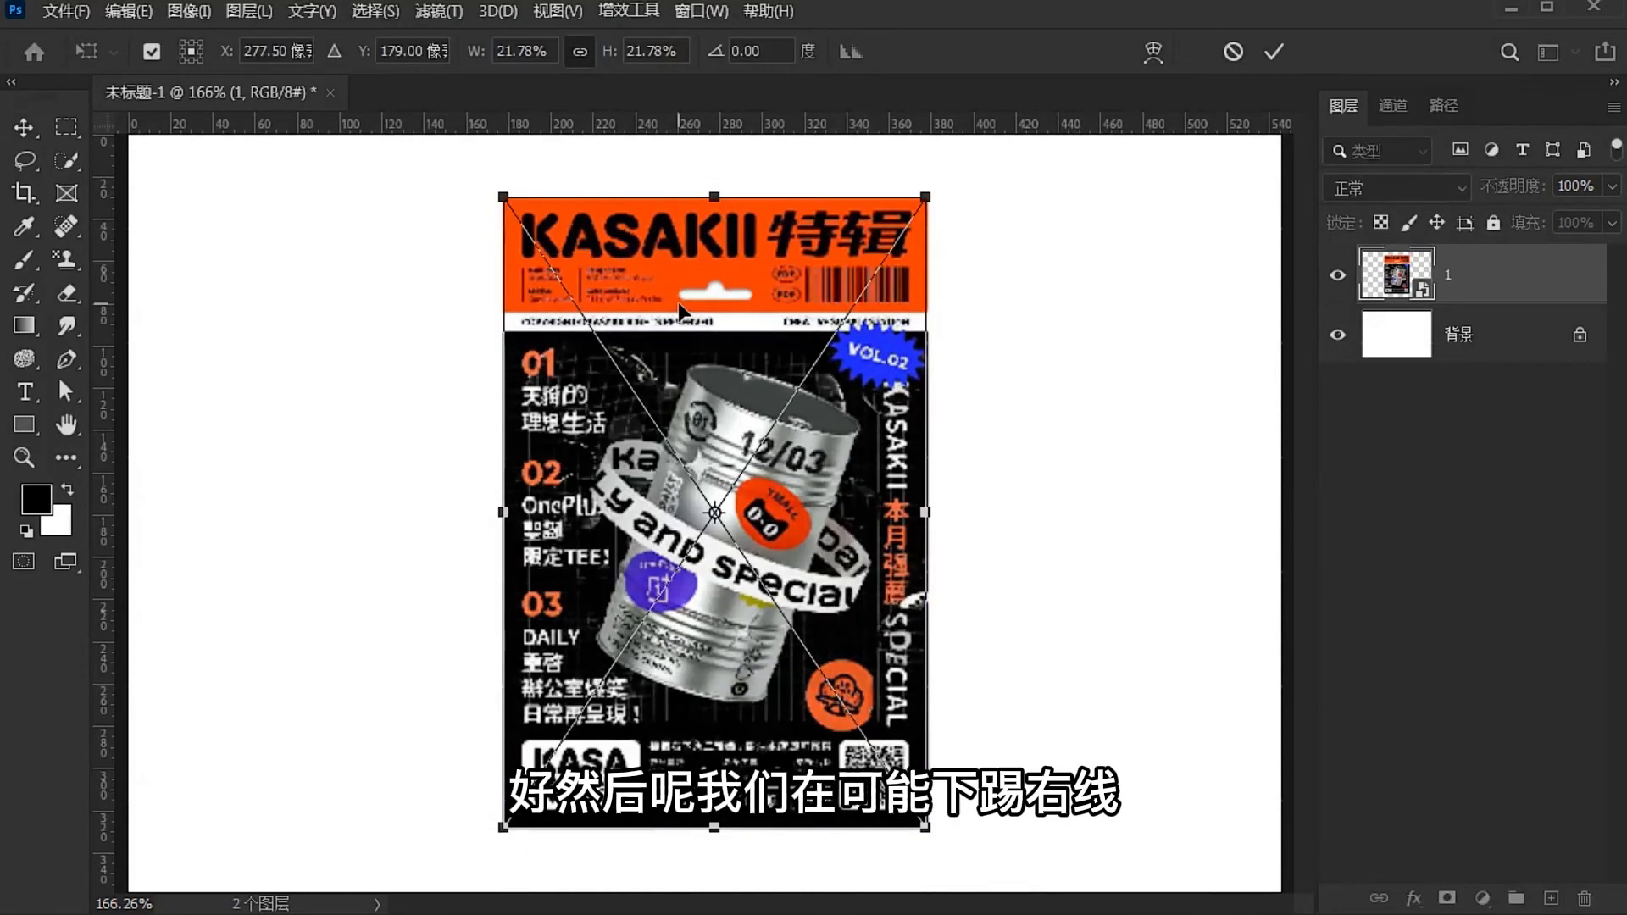
pyautogui.rightClick(658, 266)
pyautogui.click(749, 422)
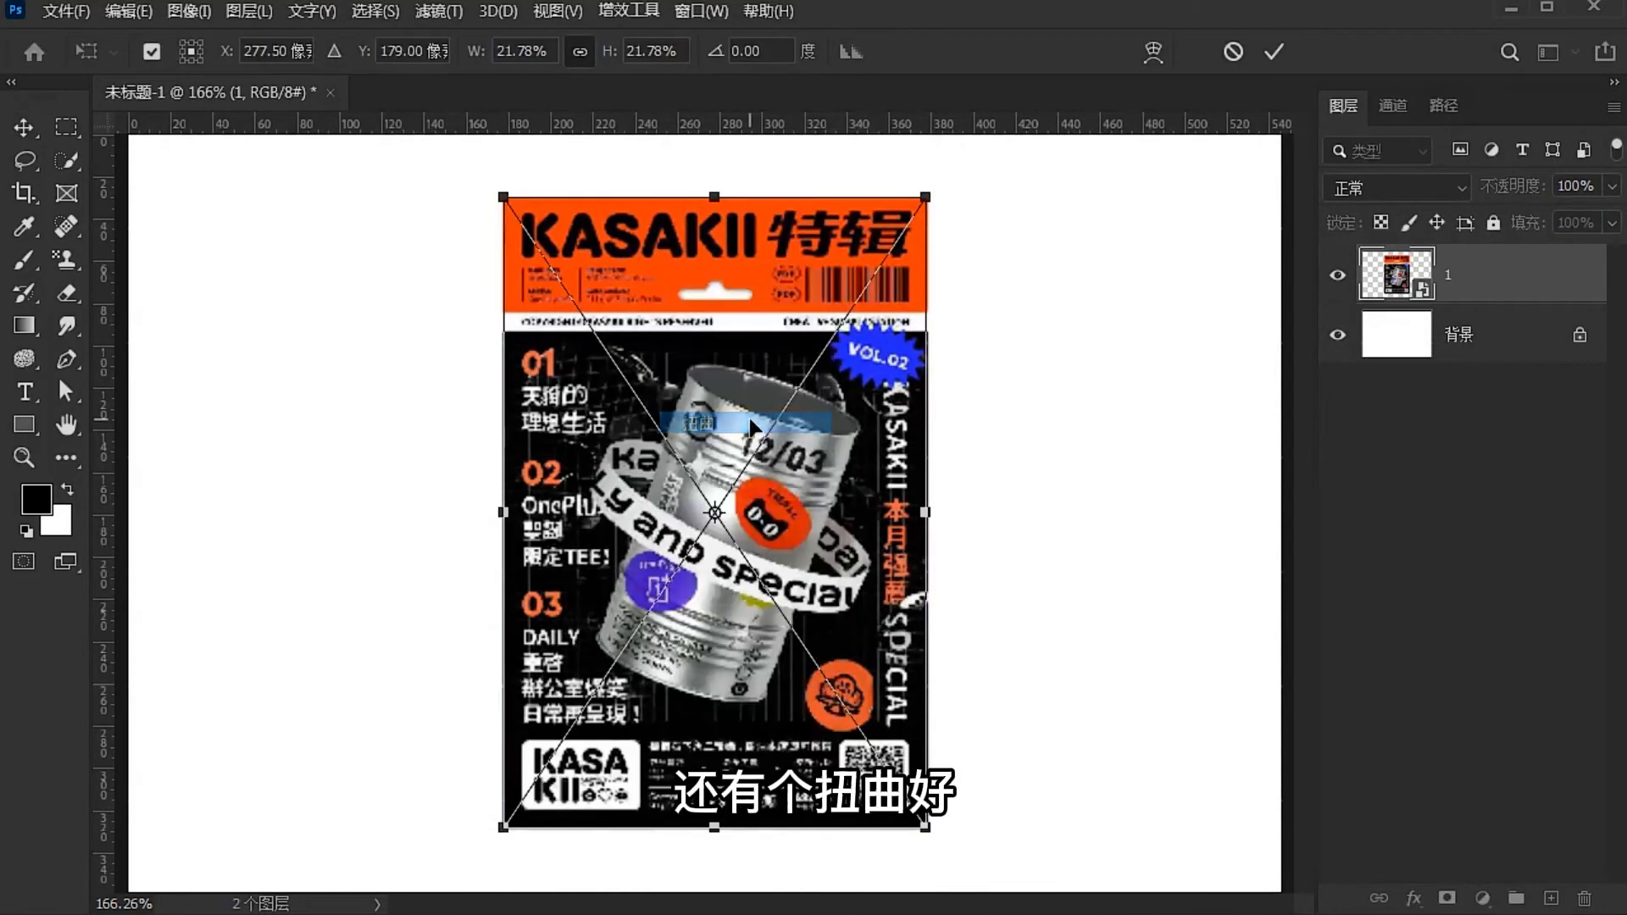
pyautogui.moveTo(927, 204); pyautogui.dragTo(710, 208)
pyautogui.moveTo(604, 200); pyautogui.dragTo(349, 320)
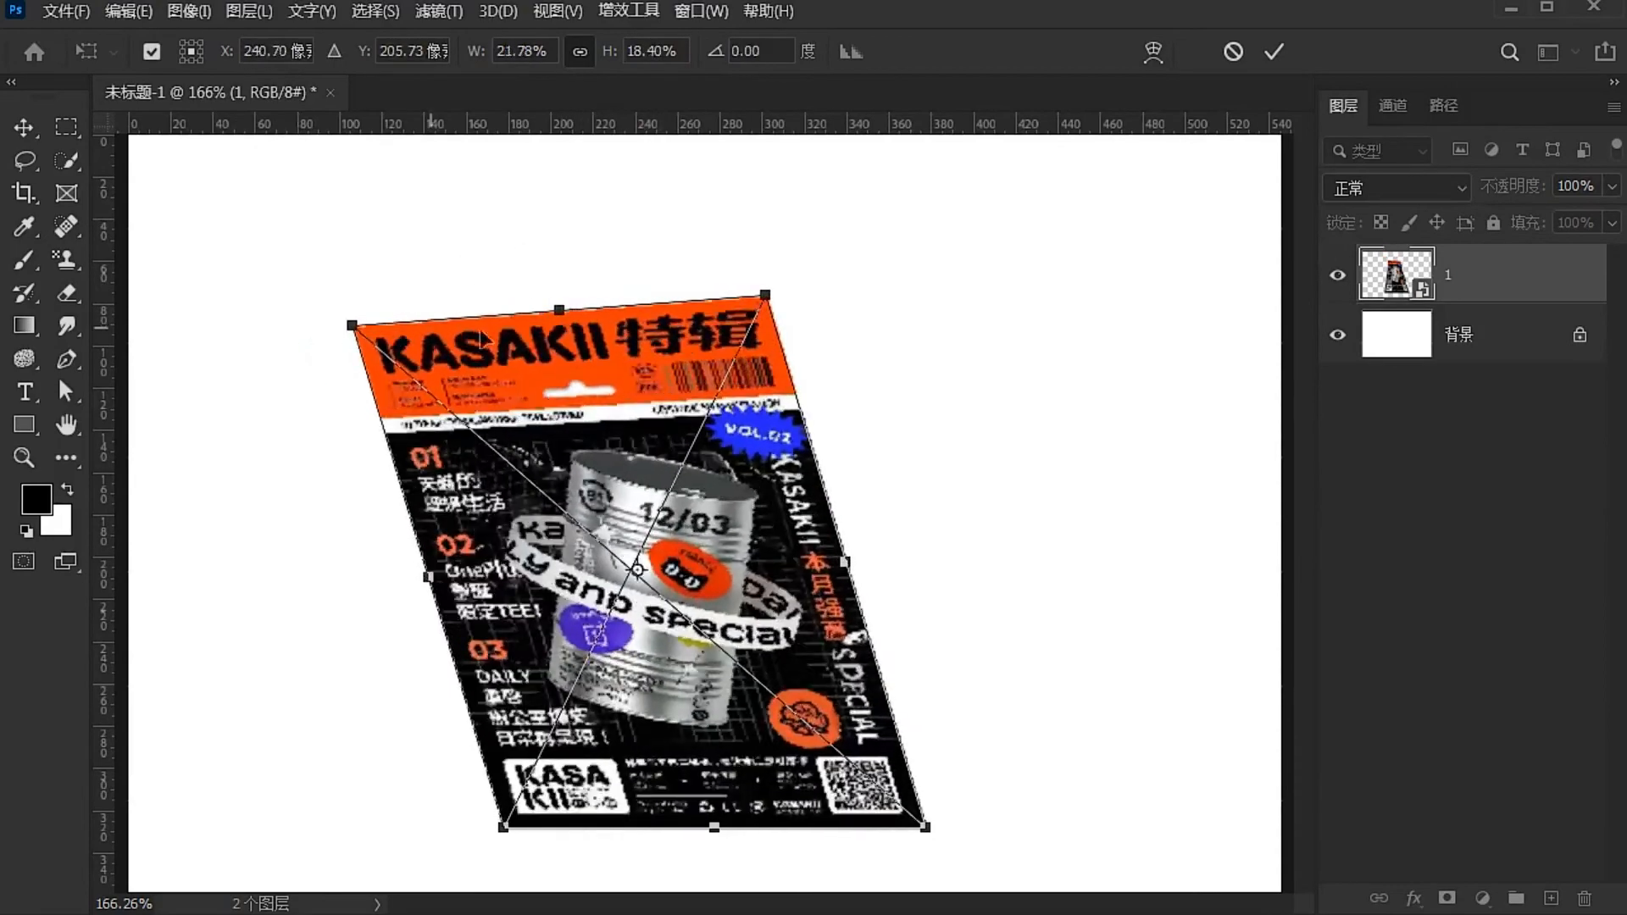
pyautogui.moveTo(561, 305); pyautogui.dragTo(750, 192)
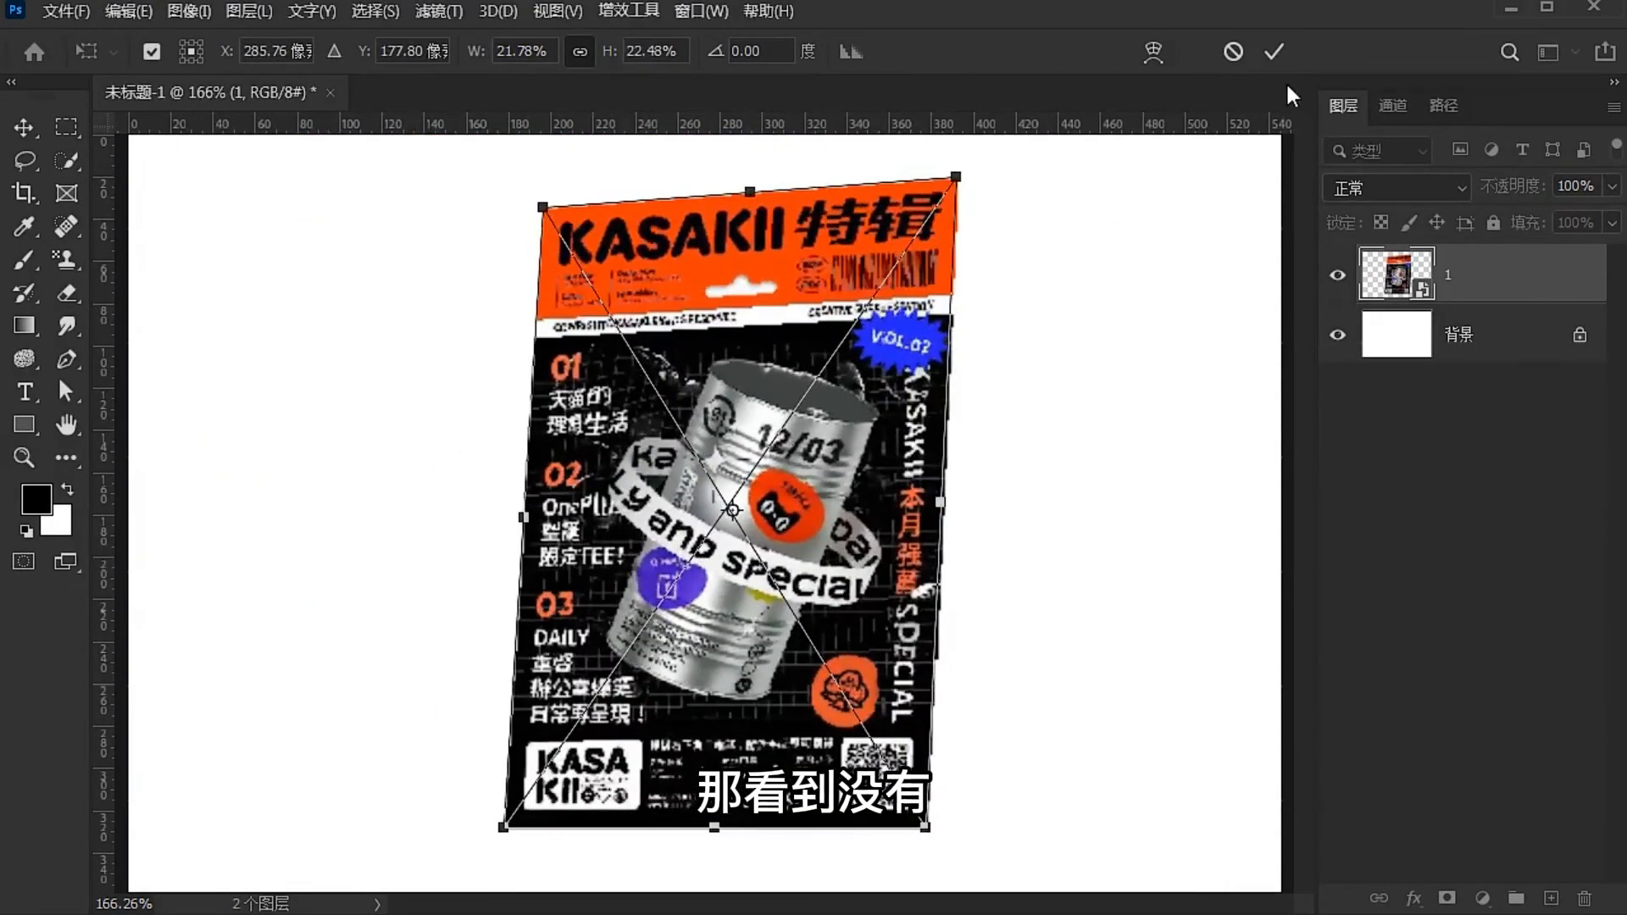
pyautogui.click(1232, 51)
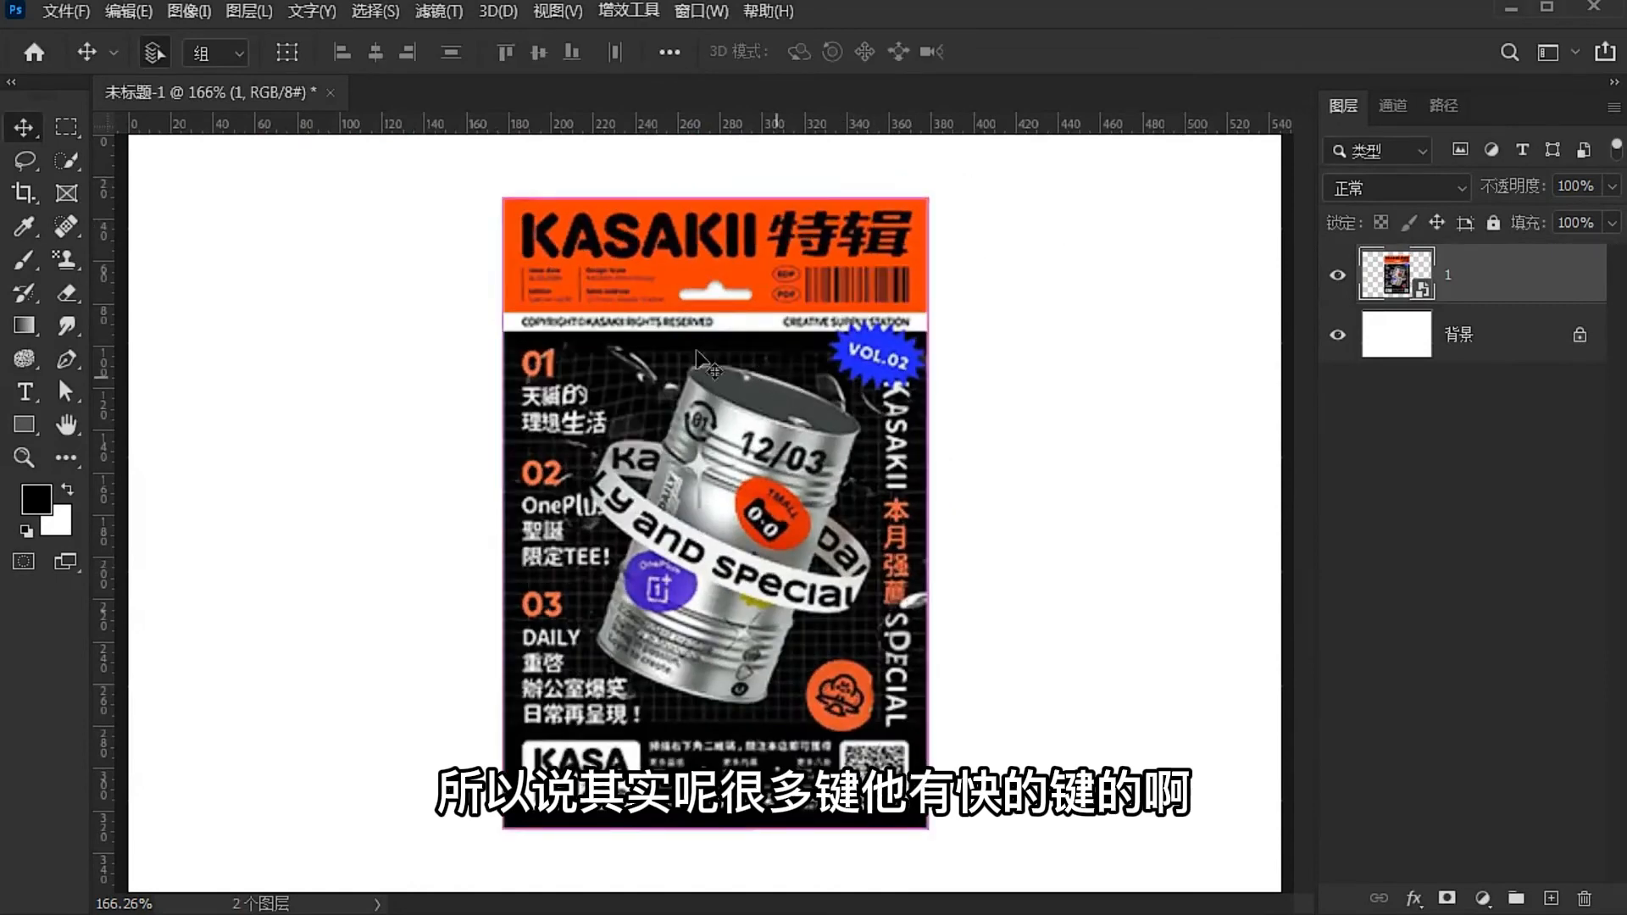
# Try flipping the poster horizontally in Free Transform and cancel the transformation
pyautogui.hotkey('ctrl', 't')
pyautogui.rightClick(723, 354)
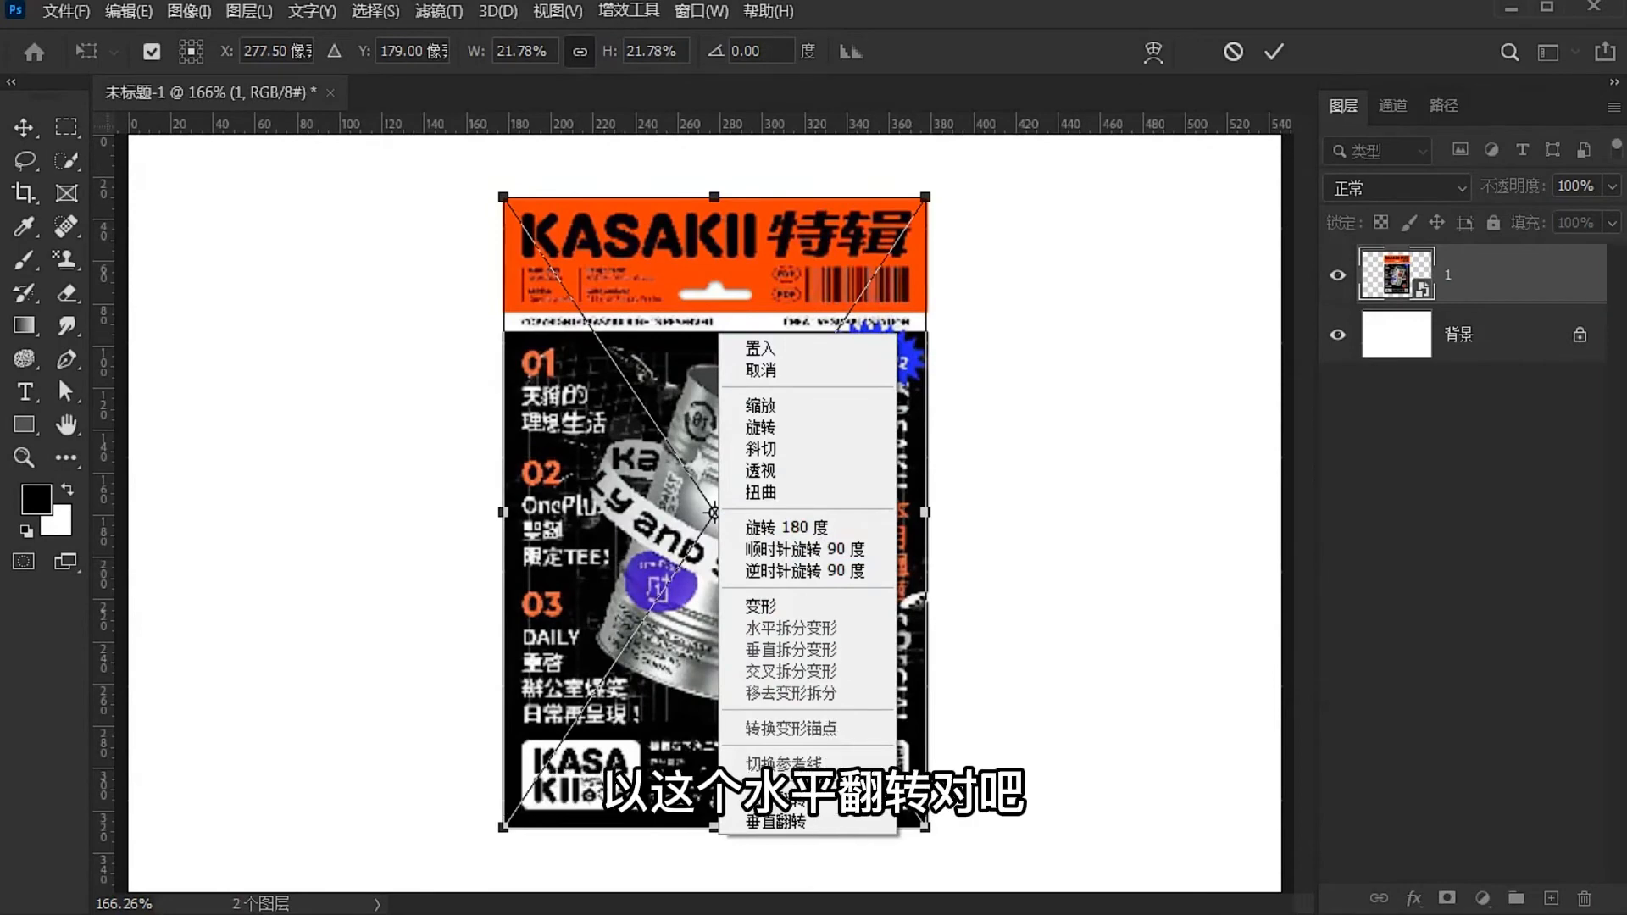
pyautogui.click(826, 797)
pyautogui.click(1232, 51)
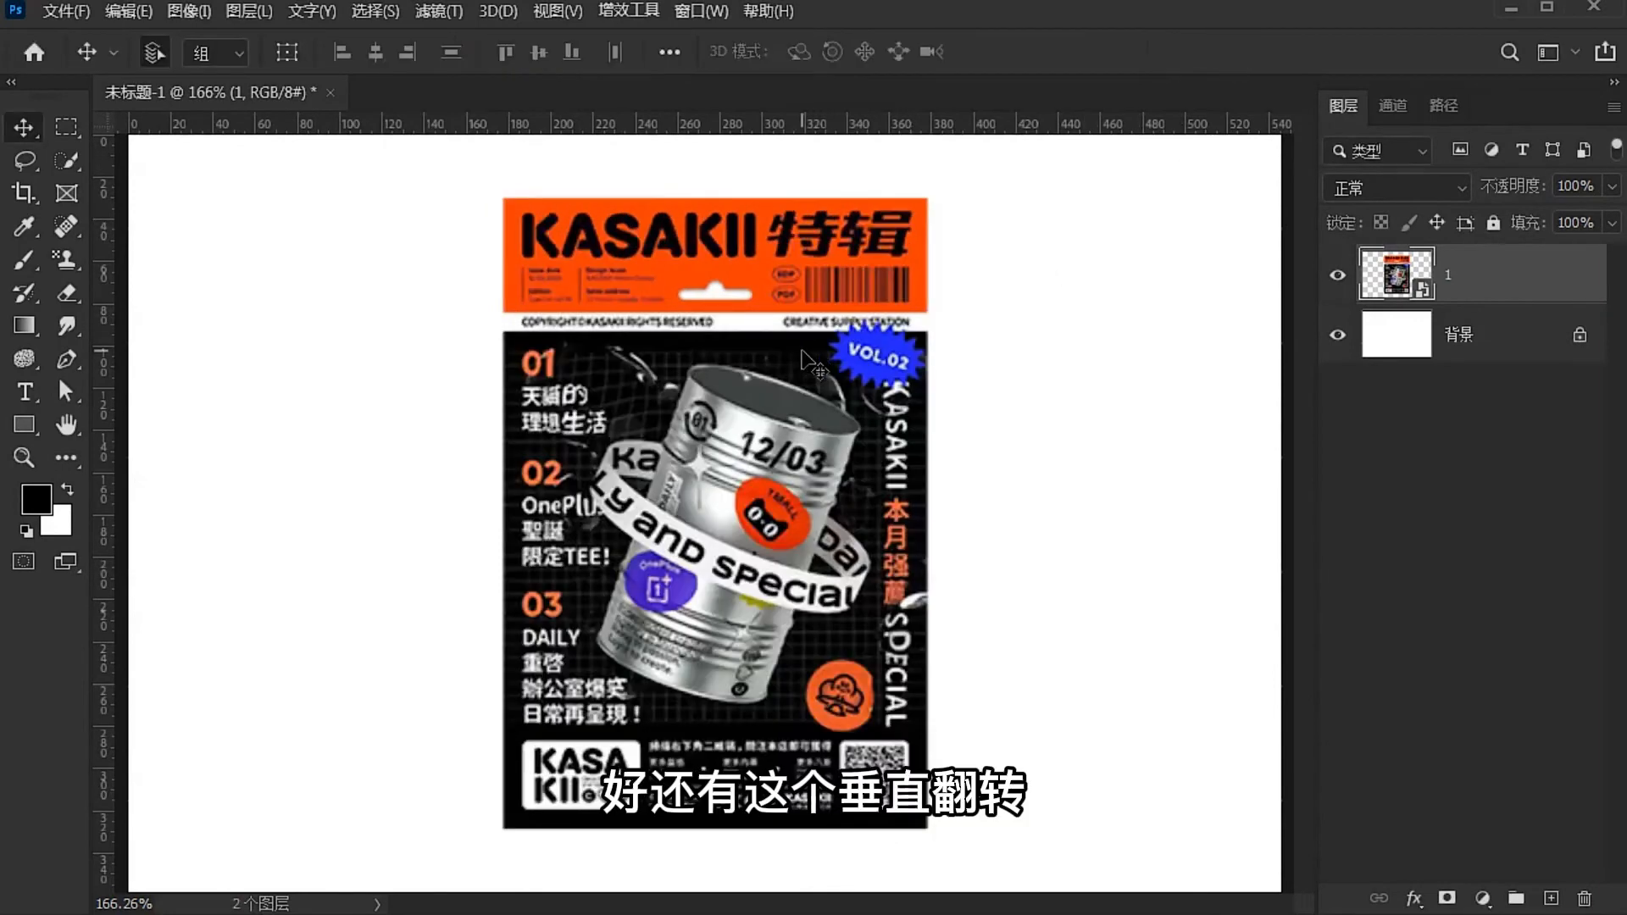
# Try flipping the poster vertically in Free Transform and cancel the transformation
pyautogui.hotkey('ctrl', 't')
pyautogui.rightClick(696, 346)
pyautogui.click(750, 829)
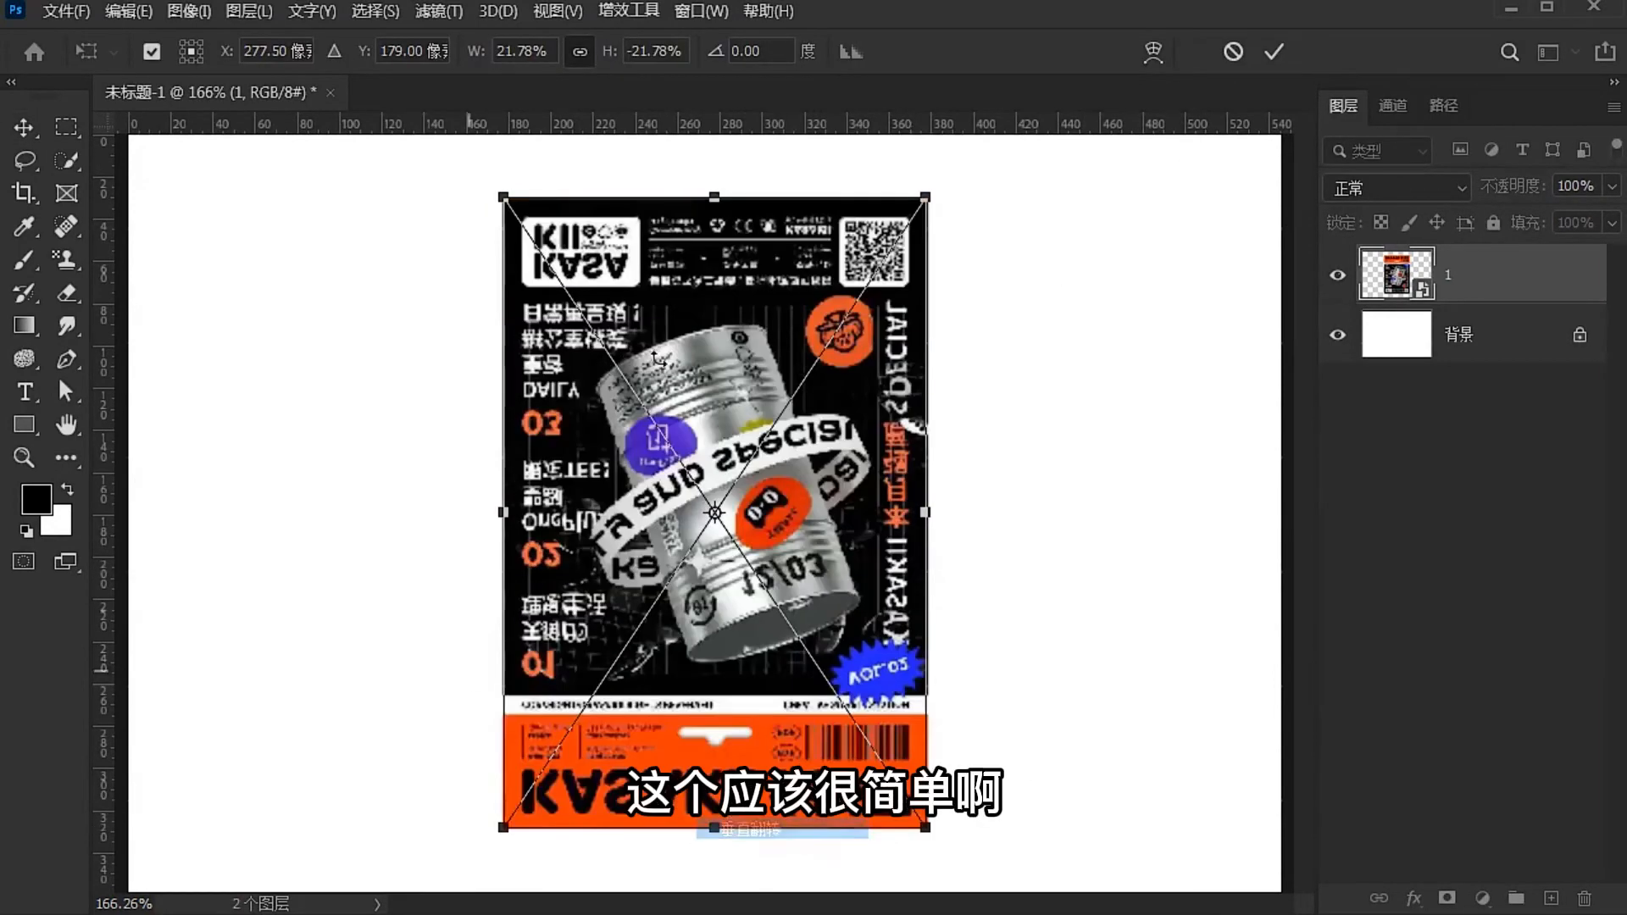
pyautogui.click(1233, 51)
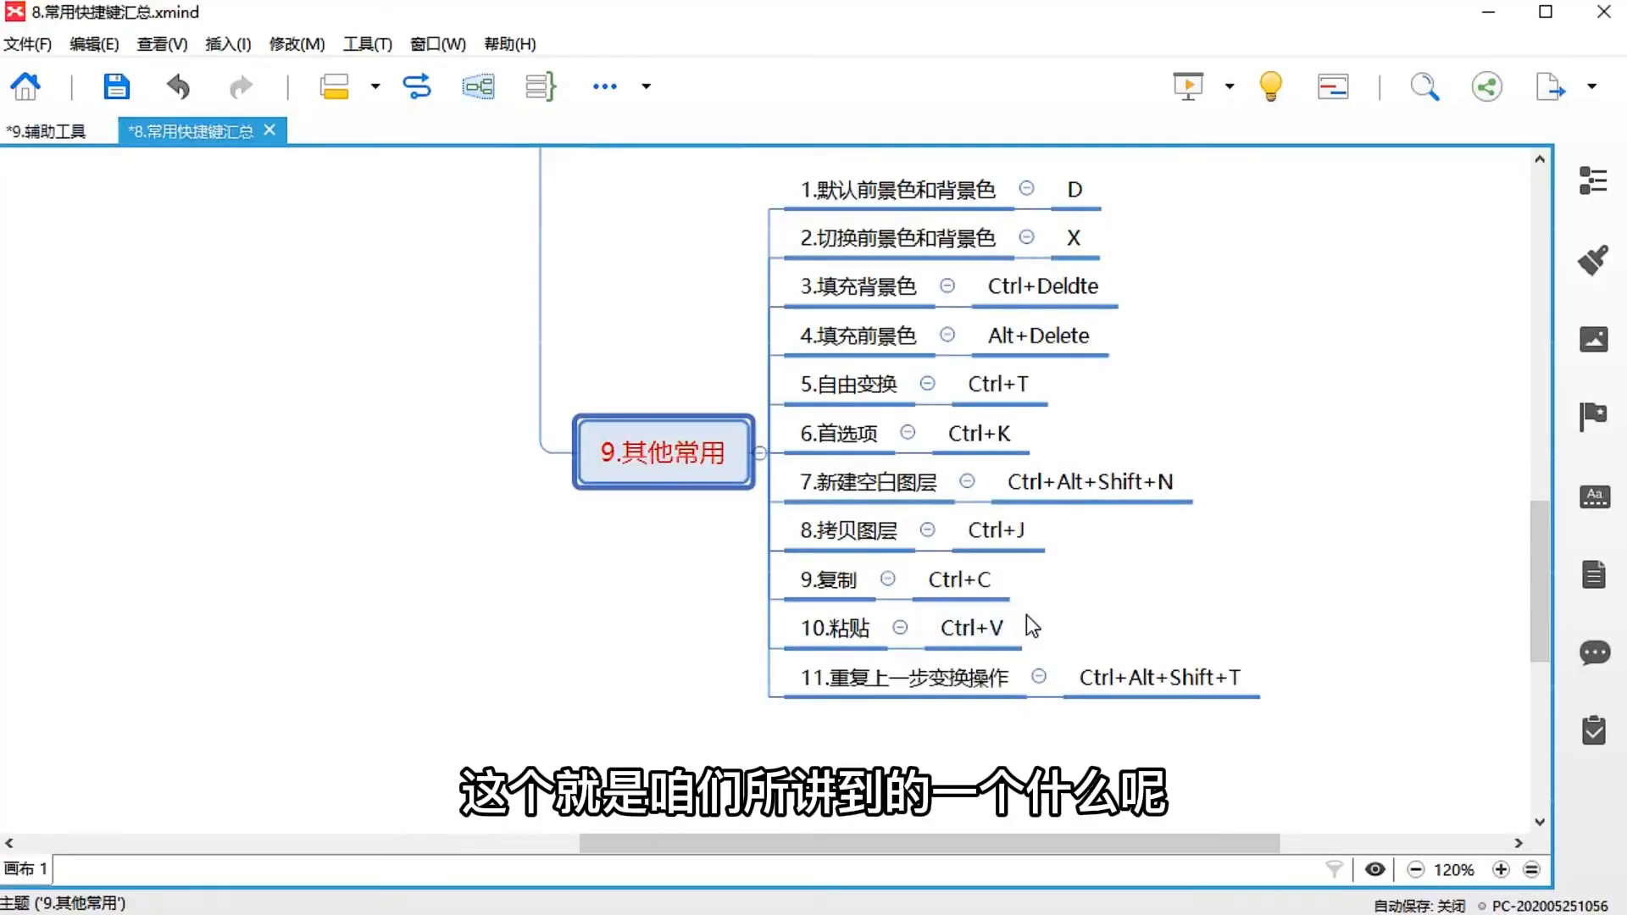
# Examine the Move tool group branch in the 9.辅助工具 mind map and return to Photoshop
pyautogui.scroll(1, 1028, 624)
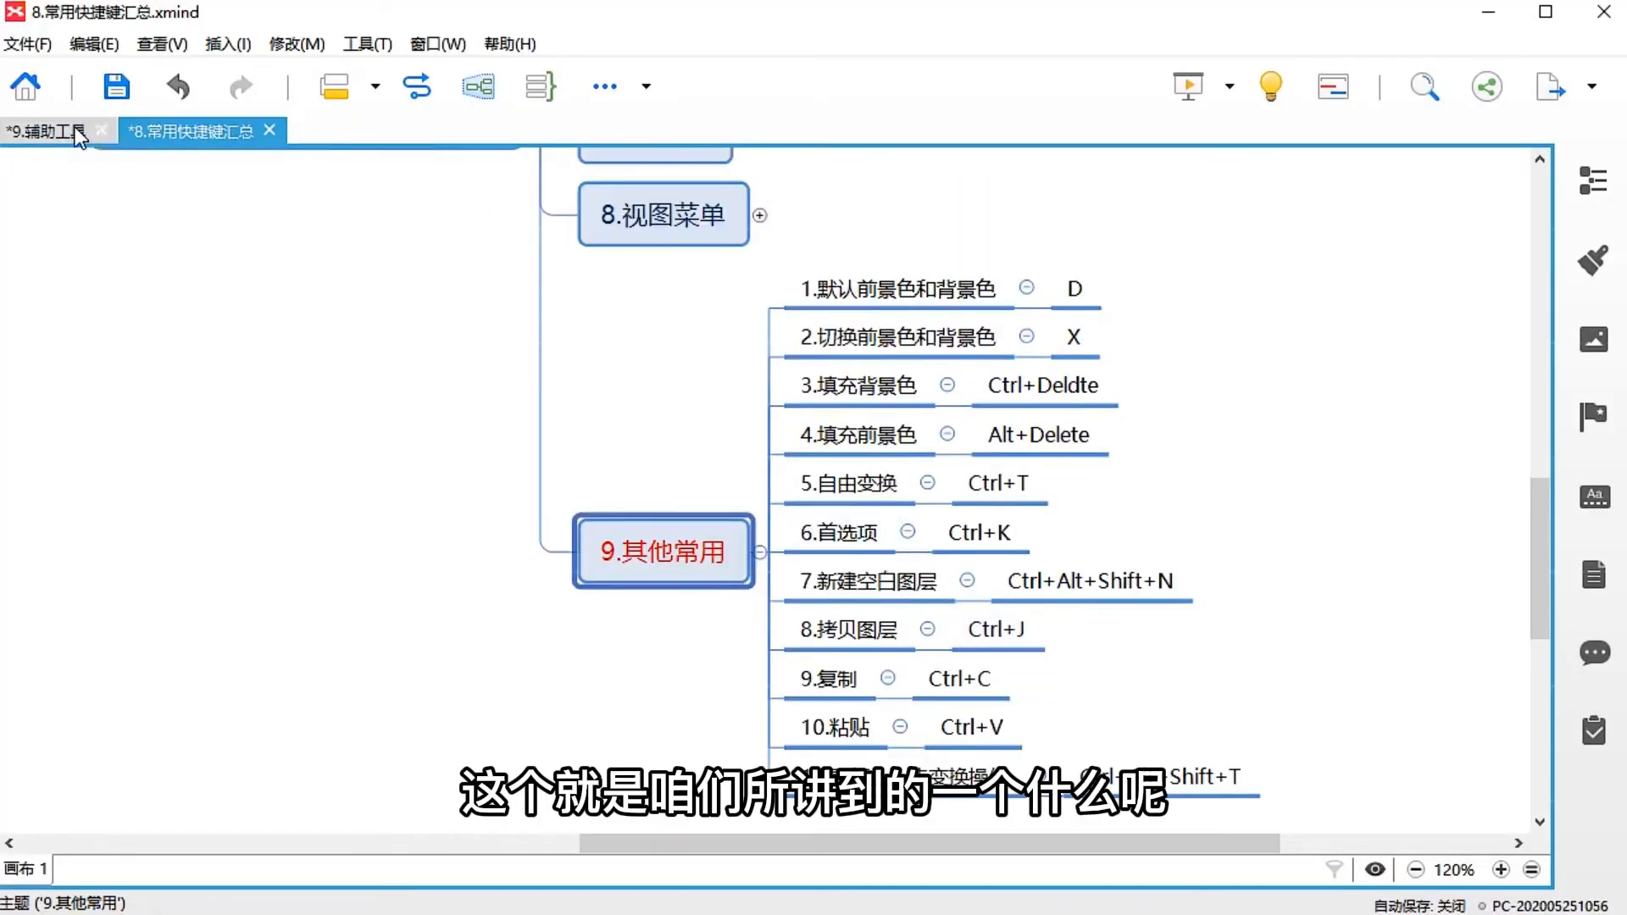
pyautogui.click(47, 132)
pyautogui.moveTo(296, 131); pyautogui.dragTo(298, 133)
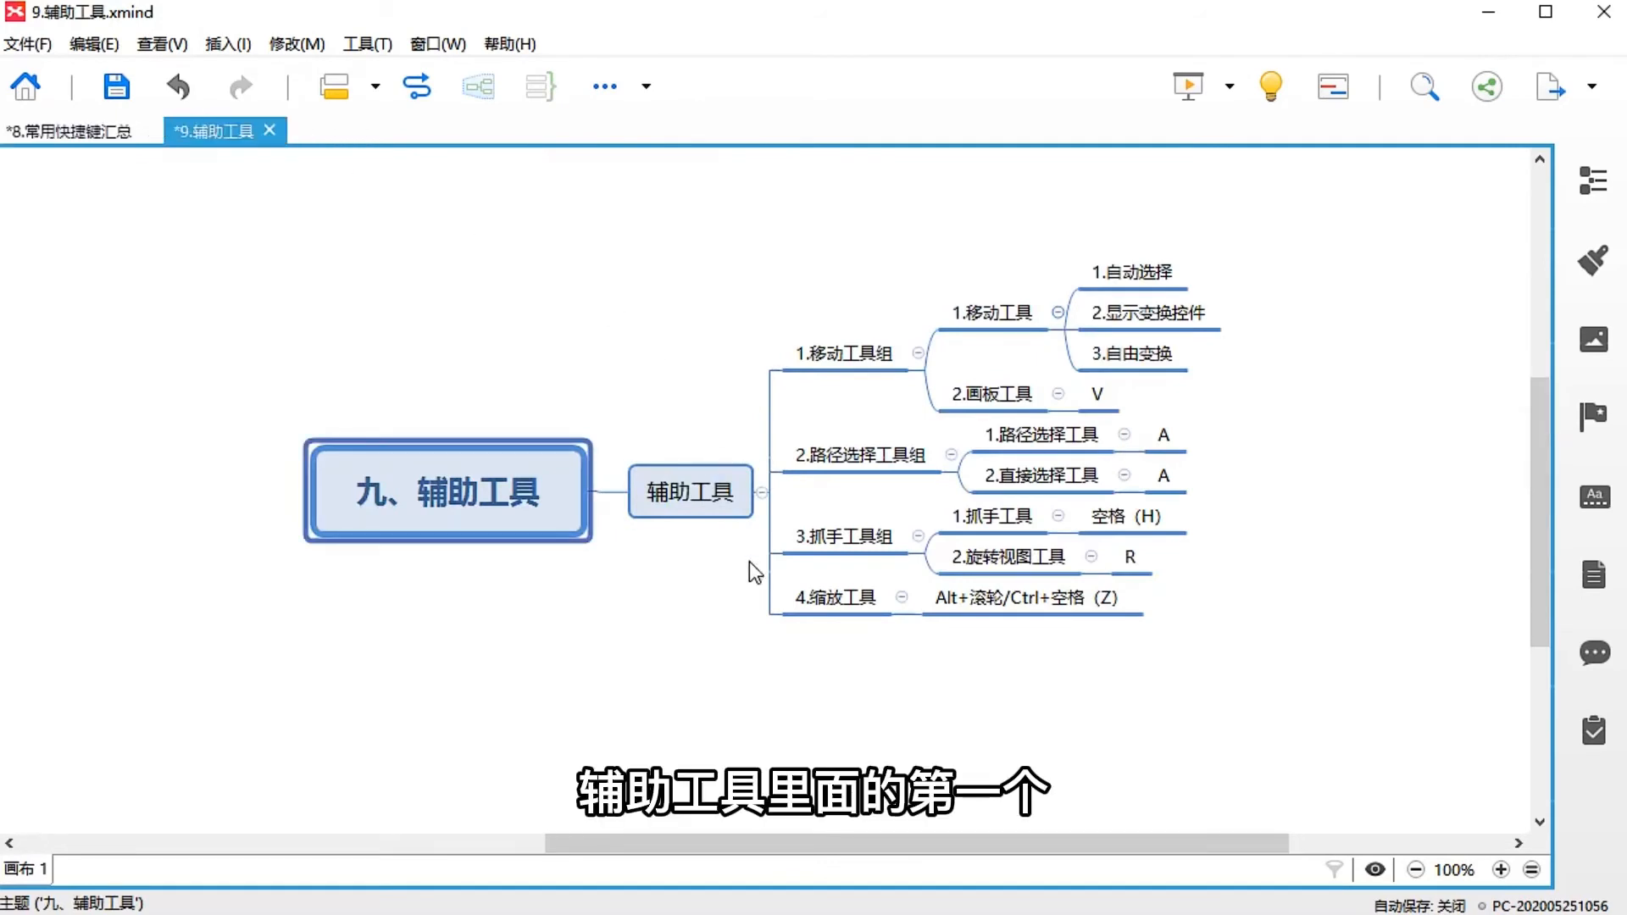
pyautogui.moveTo(935, 843); pyautogui.dragTo(1021, 843)
pyautogui.scroll(1, 855, 511)
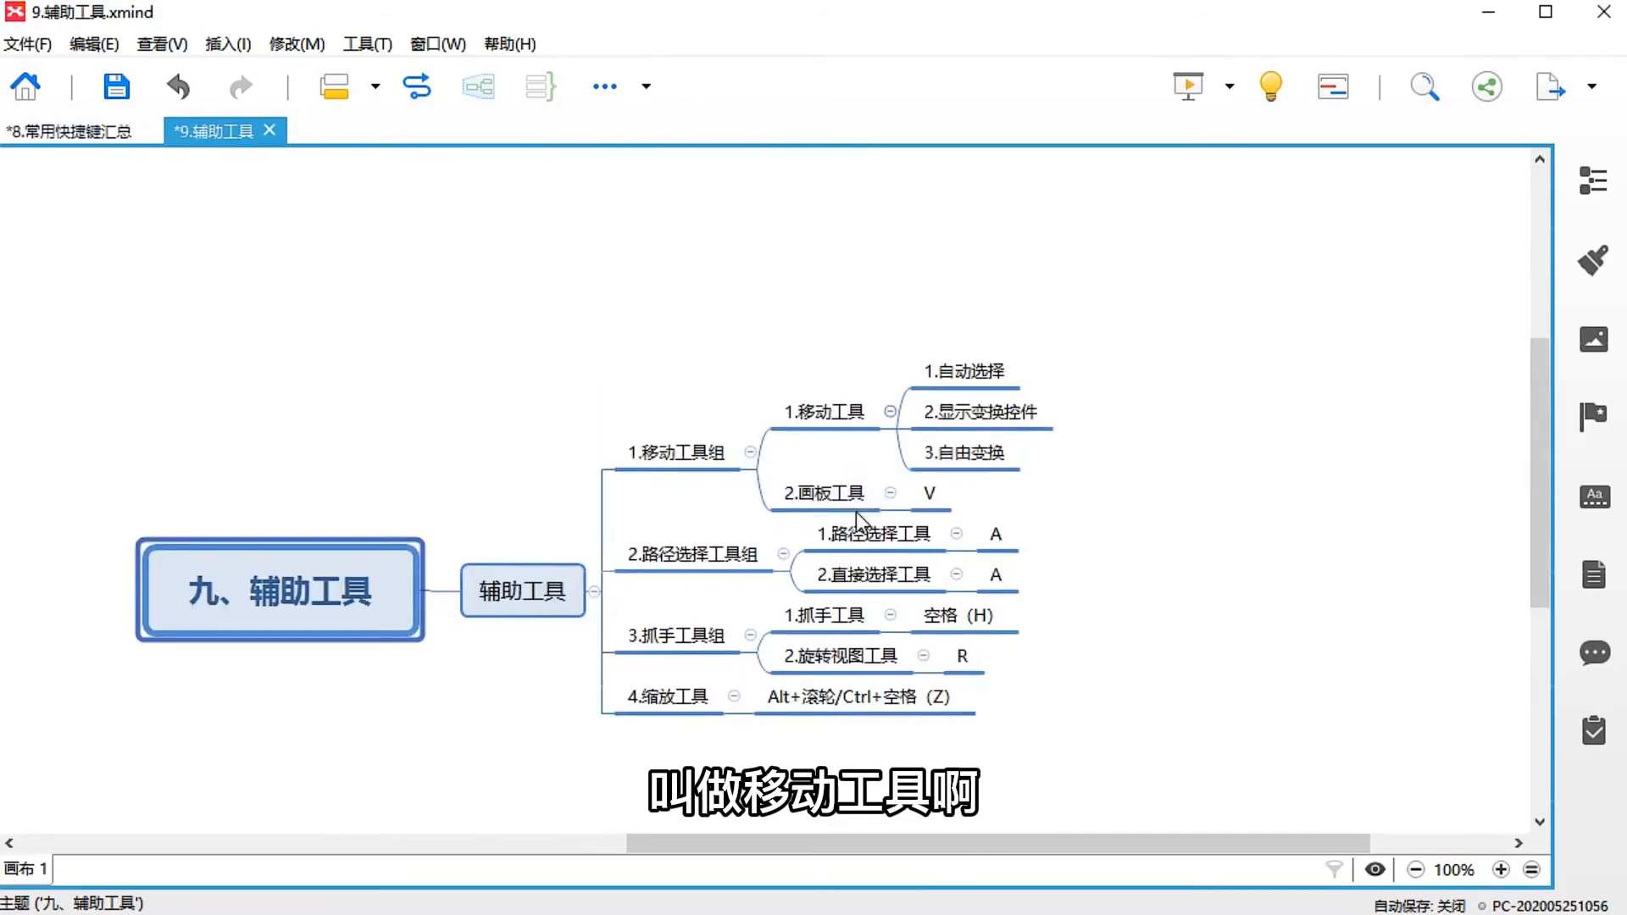
pyautogui.scroll(1, 958, 482)
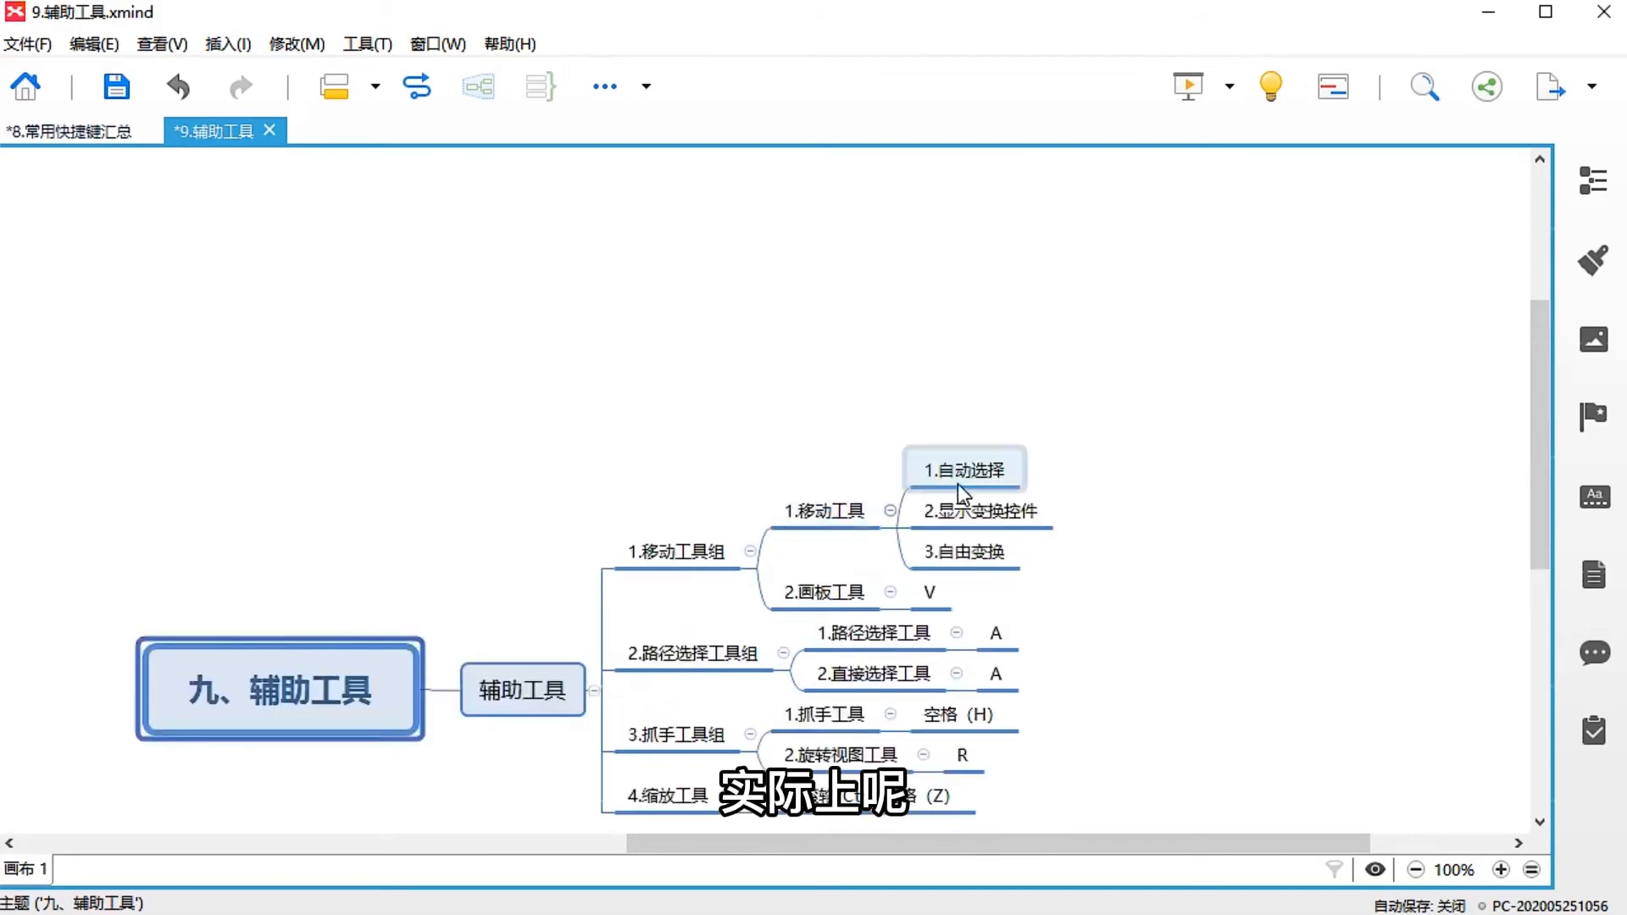
pyautogui.scroll(-2, 957, 482)
pyautogui.moveTo(944, 843); pyautogui.dragTo(899, 830)
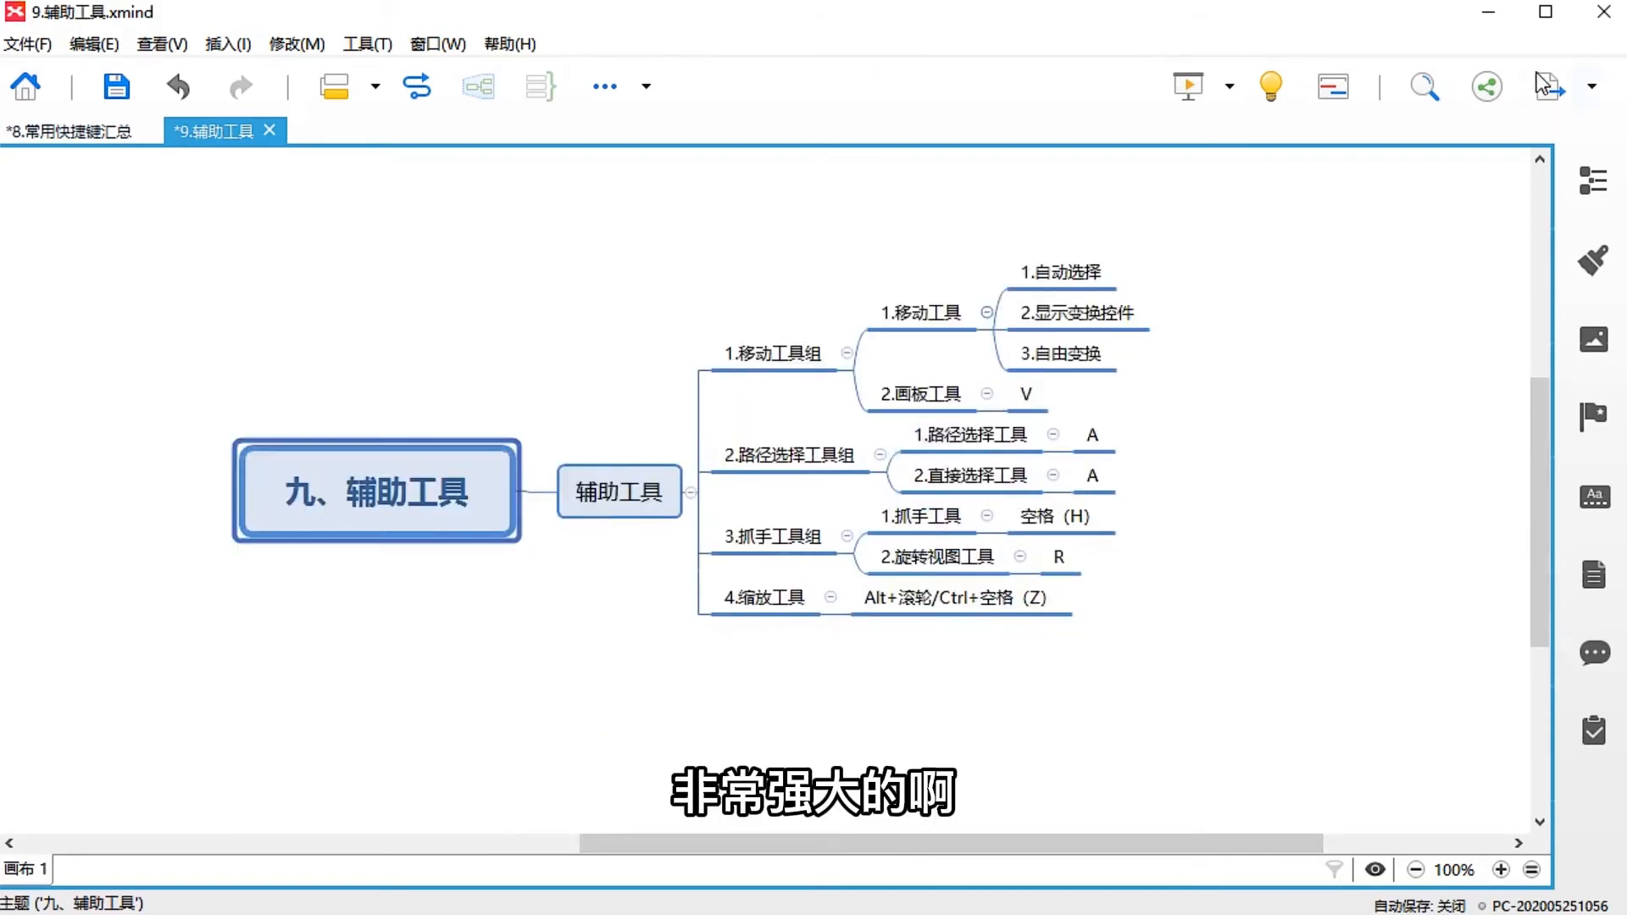
pyautogui.click(1483, 20)
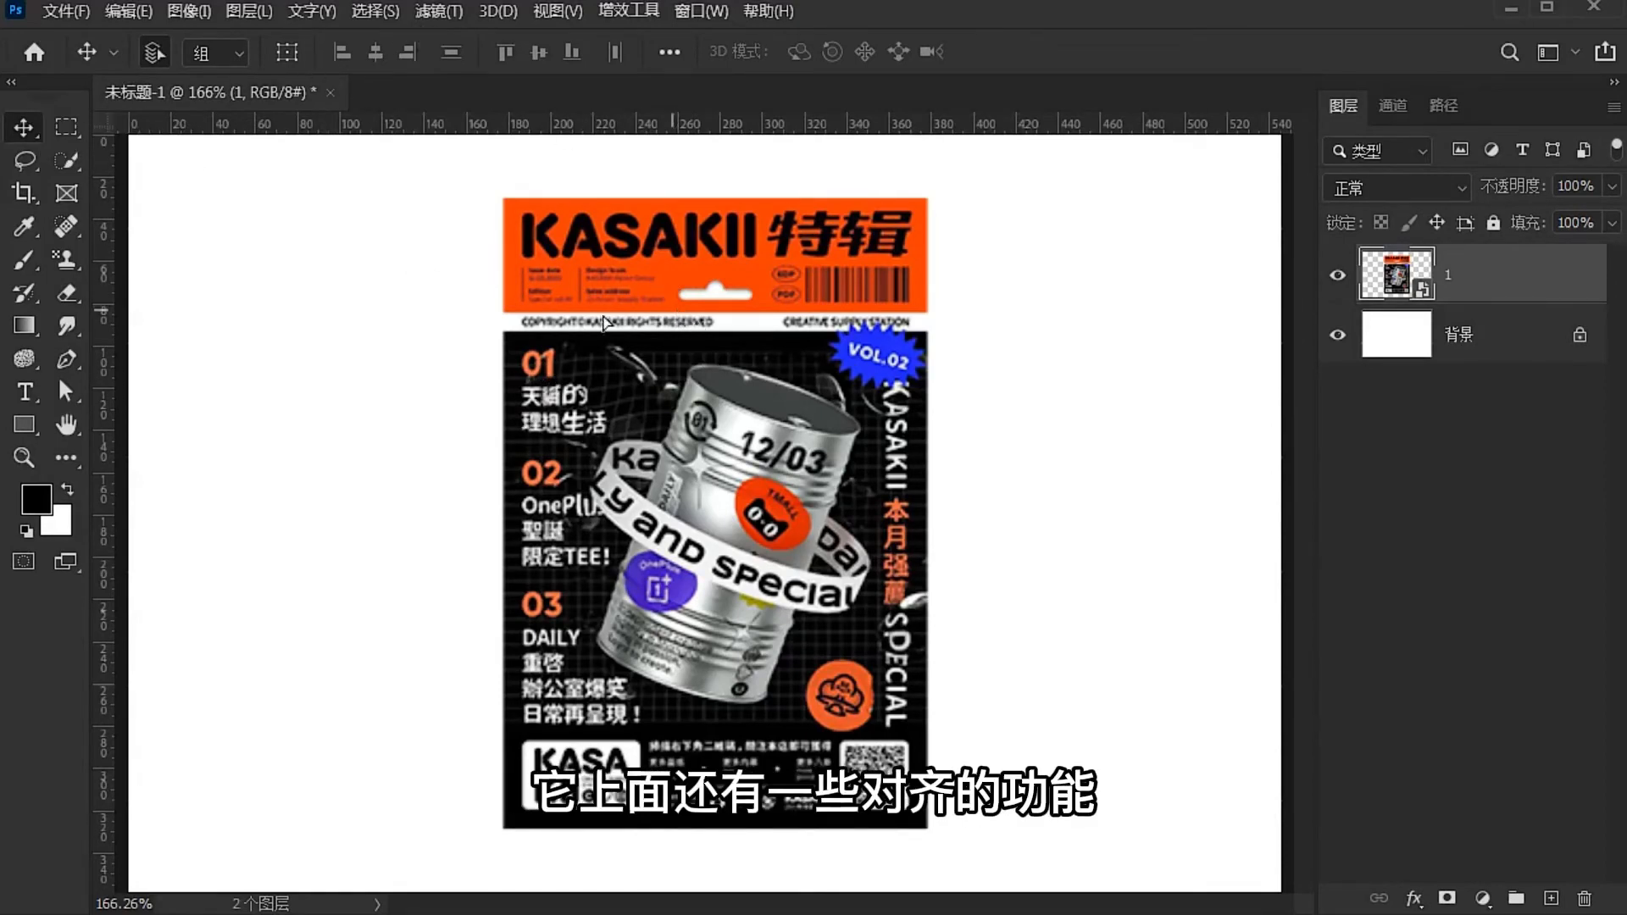
# Move the poster to the left side of the canvas, duplicate it twice to its right, and select all three posters
pyautogui.moveTo(603, 322); pyautogui.dragTo(250, 343)
pyautogui.moveTo(355, 404); pyautogui.dragTo(1142, 404)
pyautogui.moveTo(443, 140); pyautogui.dragTo(1160, 507)
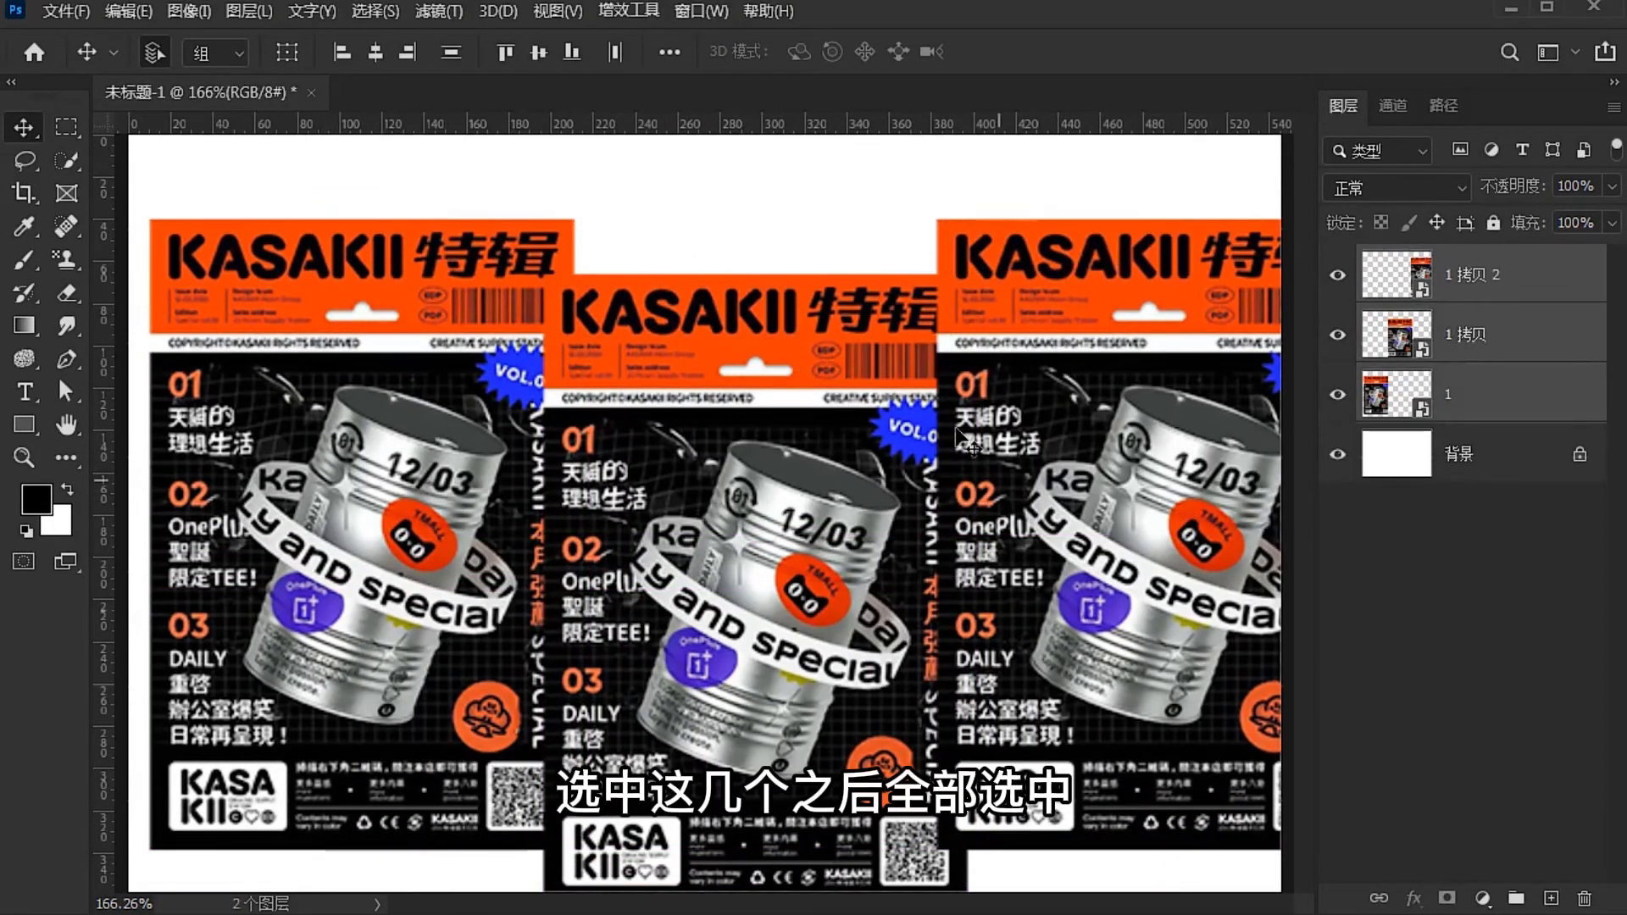
# Try aligning the three posters by their top edges and left edges, and undo the alignments
pyautogui.click(503, 52)
pyautogui.click(343, 51)
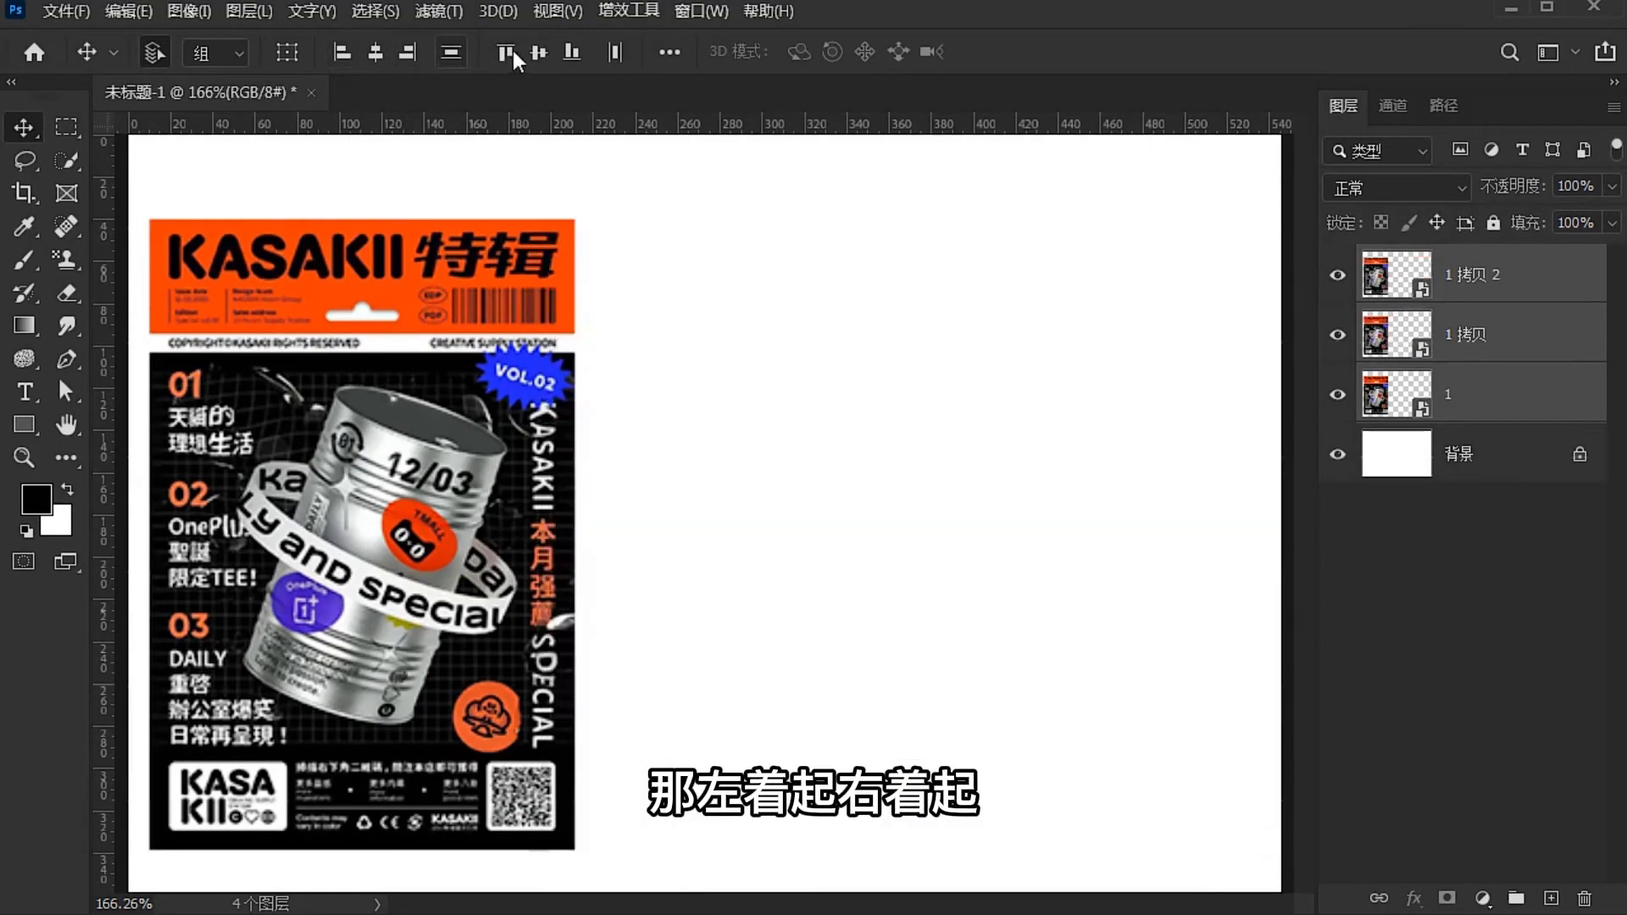
pyautogui.hotkey('ctrl', 'z')
pyautogui.hotkey('ctrl', 'z')
pyautogui.hotkey('ctrl', 'z')
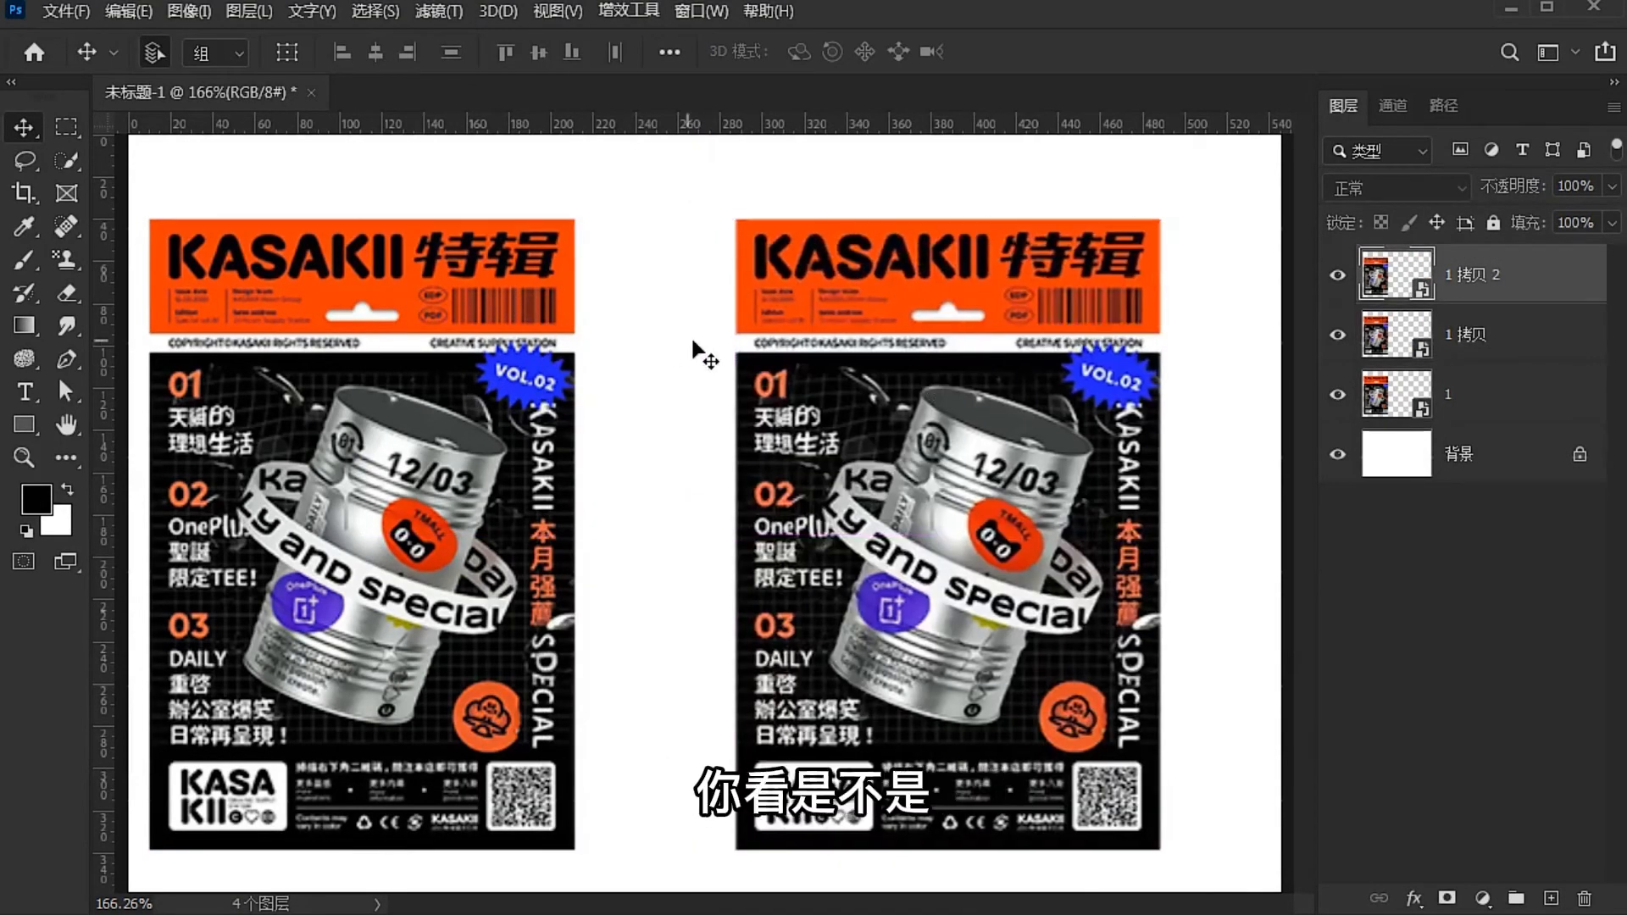
pyautogui.hotkey('ctrl', 'z')
pyautogui.hotkey('ctrl', 'z')
pyautogui.hotkey('ctrl', 'z')
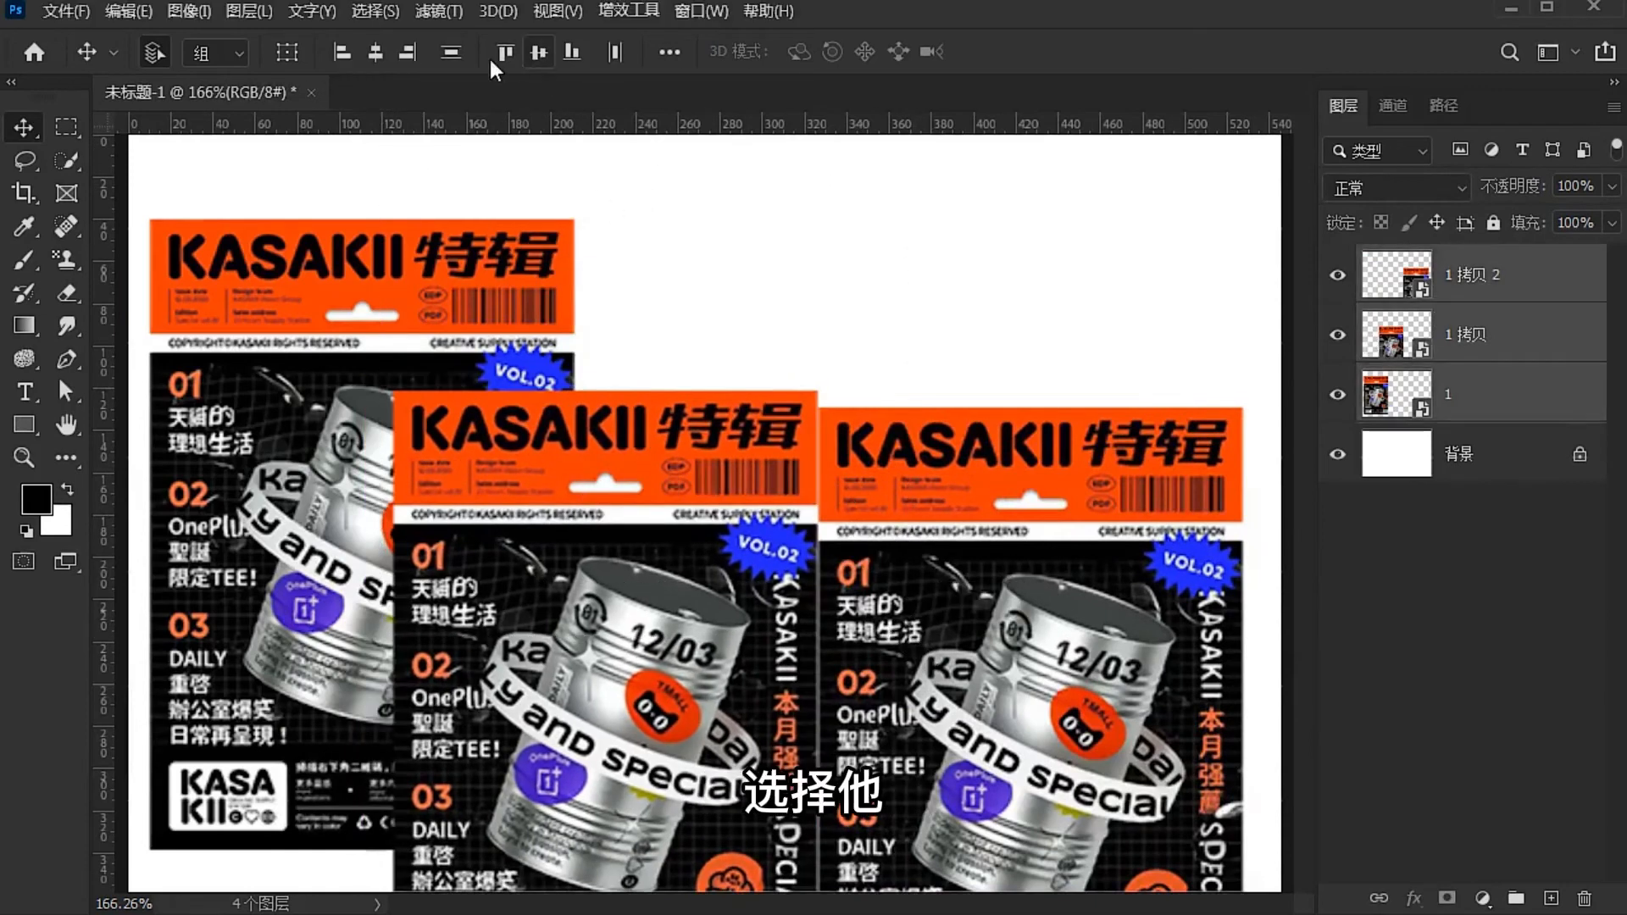
# Try distributing the three staggered posters vertically, and undo back to the single poster layer
pyautogui.click(451, 52)
pyautogui.click(1027, 330)
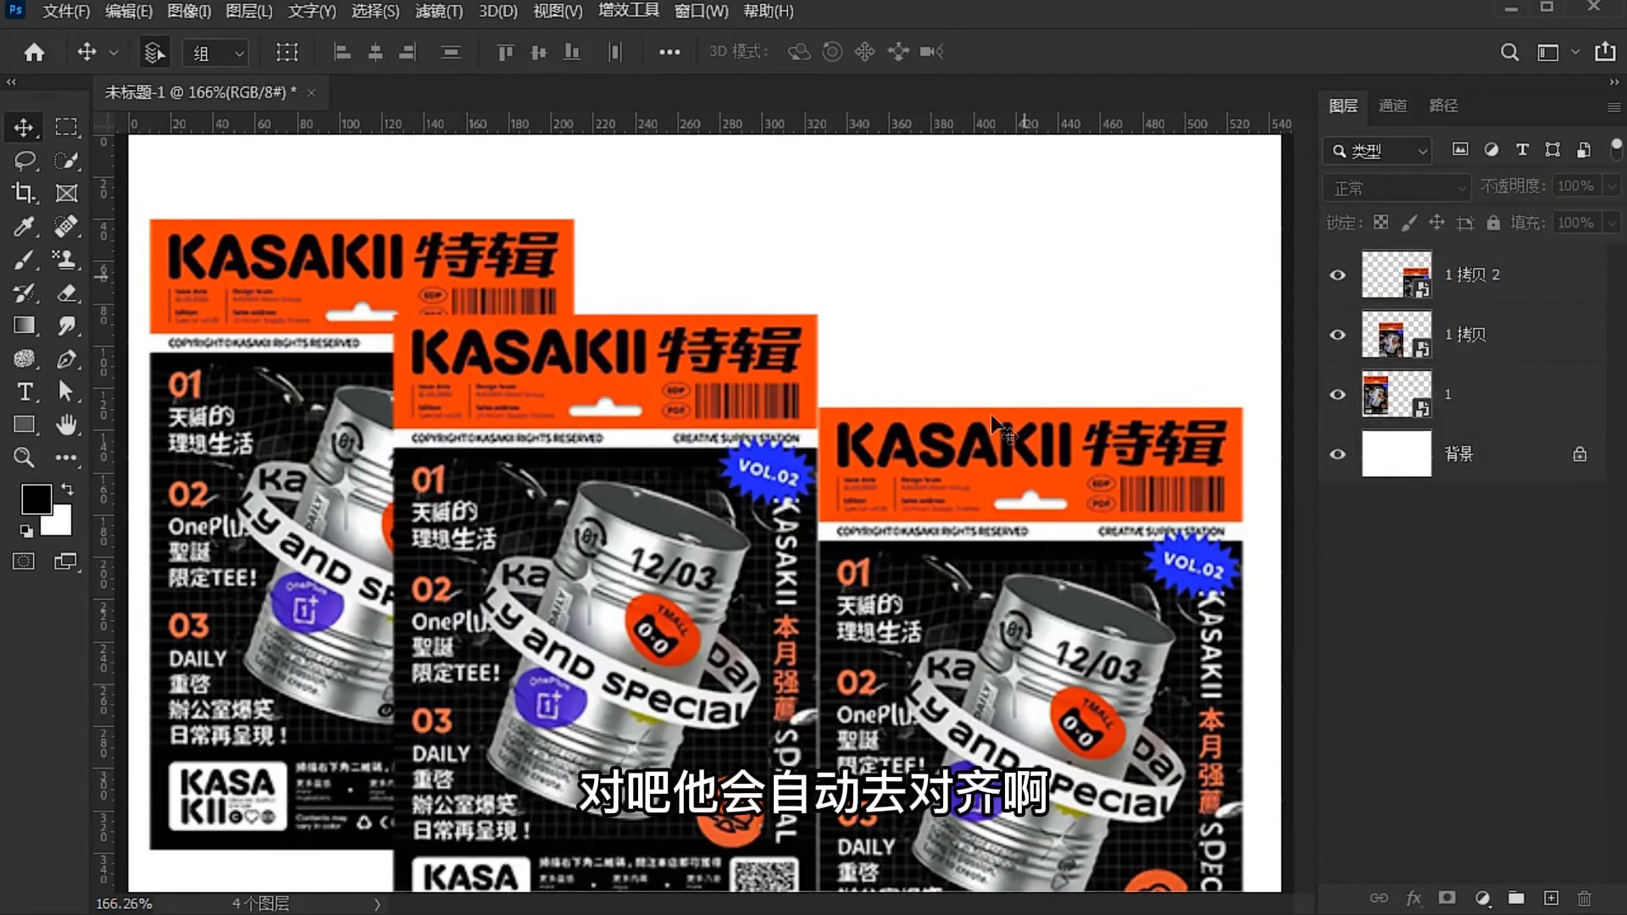
pyautogui.hotkey('ctrl', 'z')
pyautogui.hotkey('ctrl', 'z')
pyautogui.hotkey('ctrl', 'z')
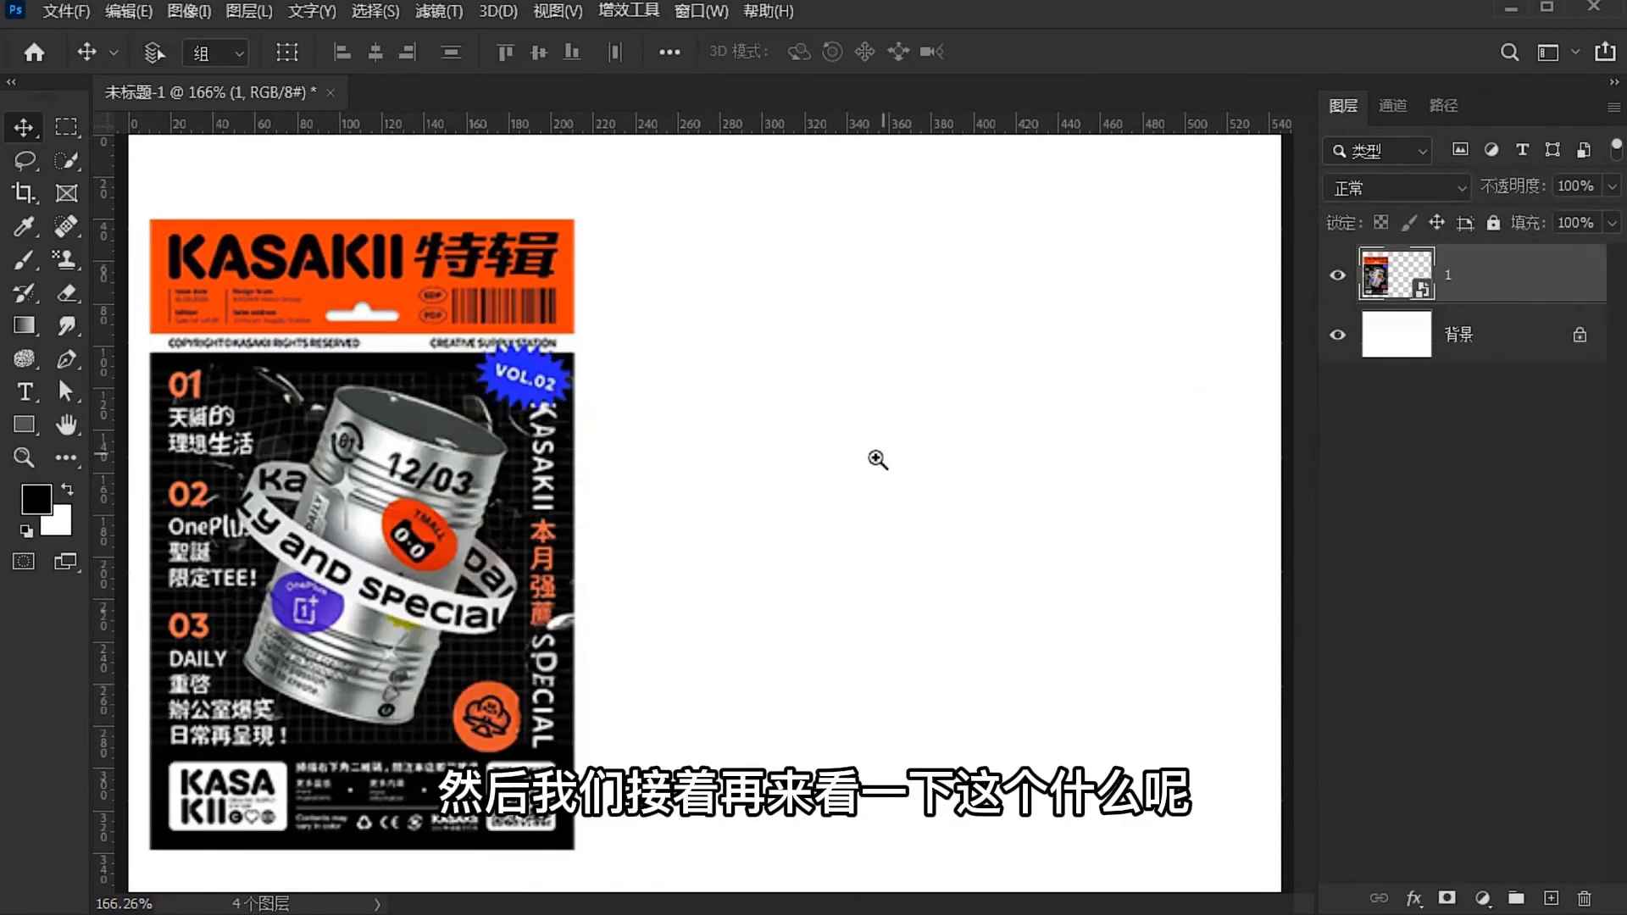
# Switch to the Artboard tool and back to the Move tool
pyautogui.moveTo(877, 460); pyautogui.dragTo(616, 466)
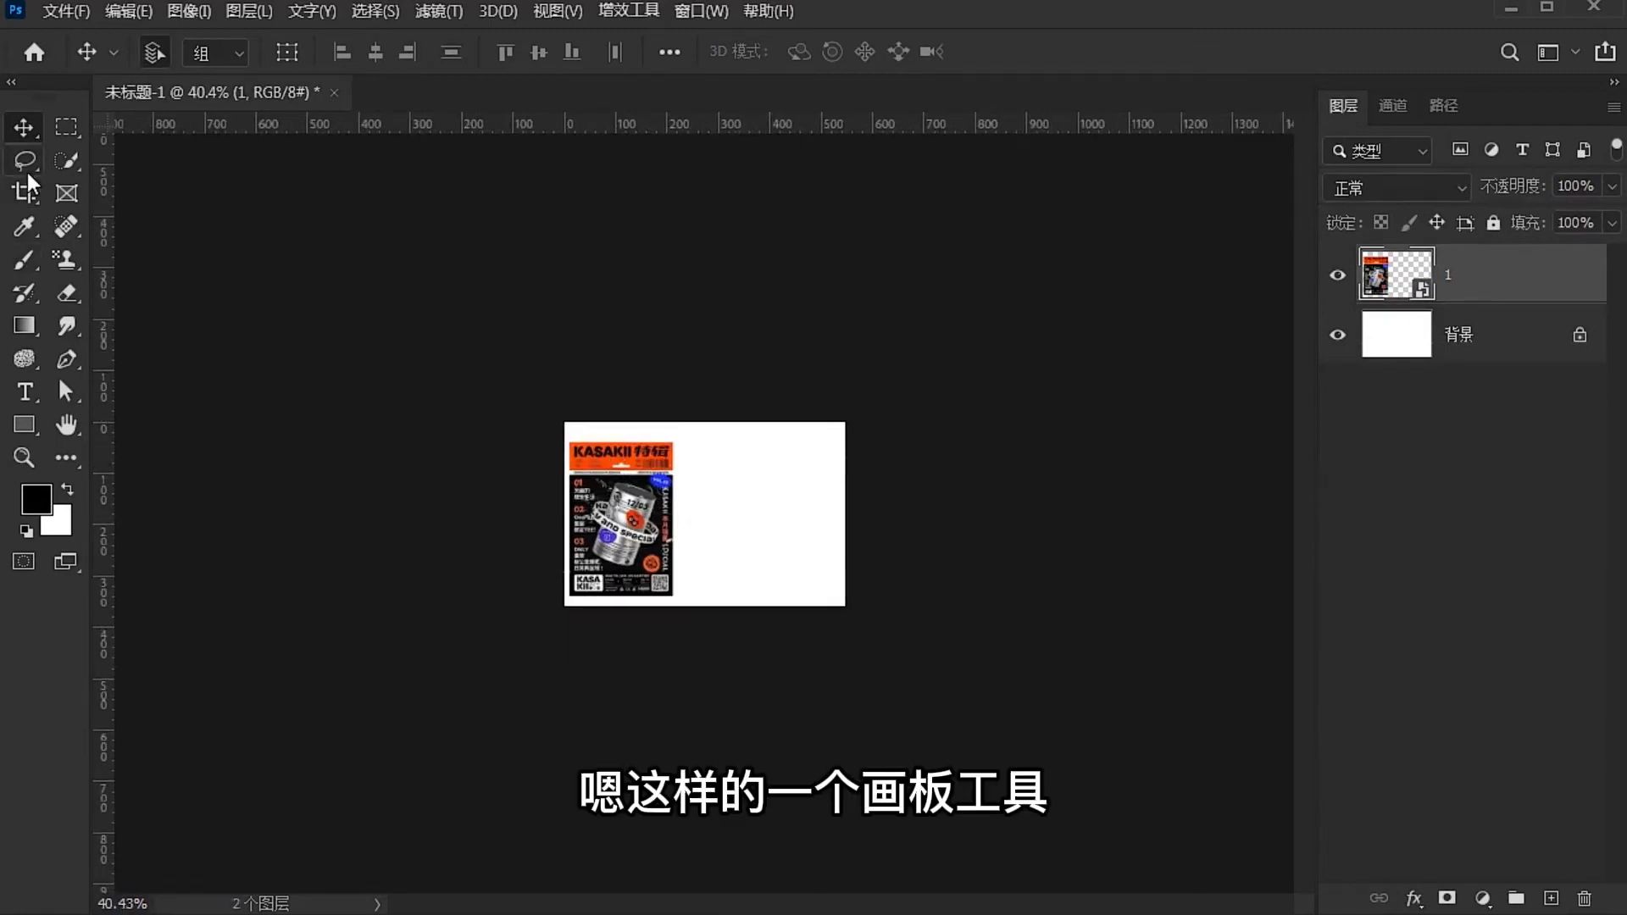
pyautogui.rightClick(24, 127)
pyautogui.click(110, 153)
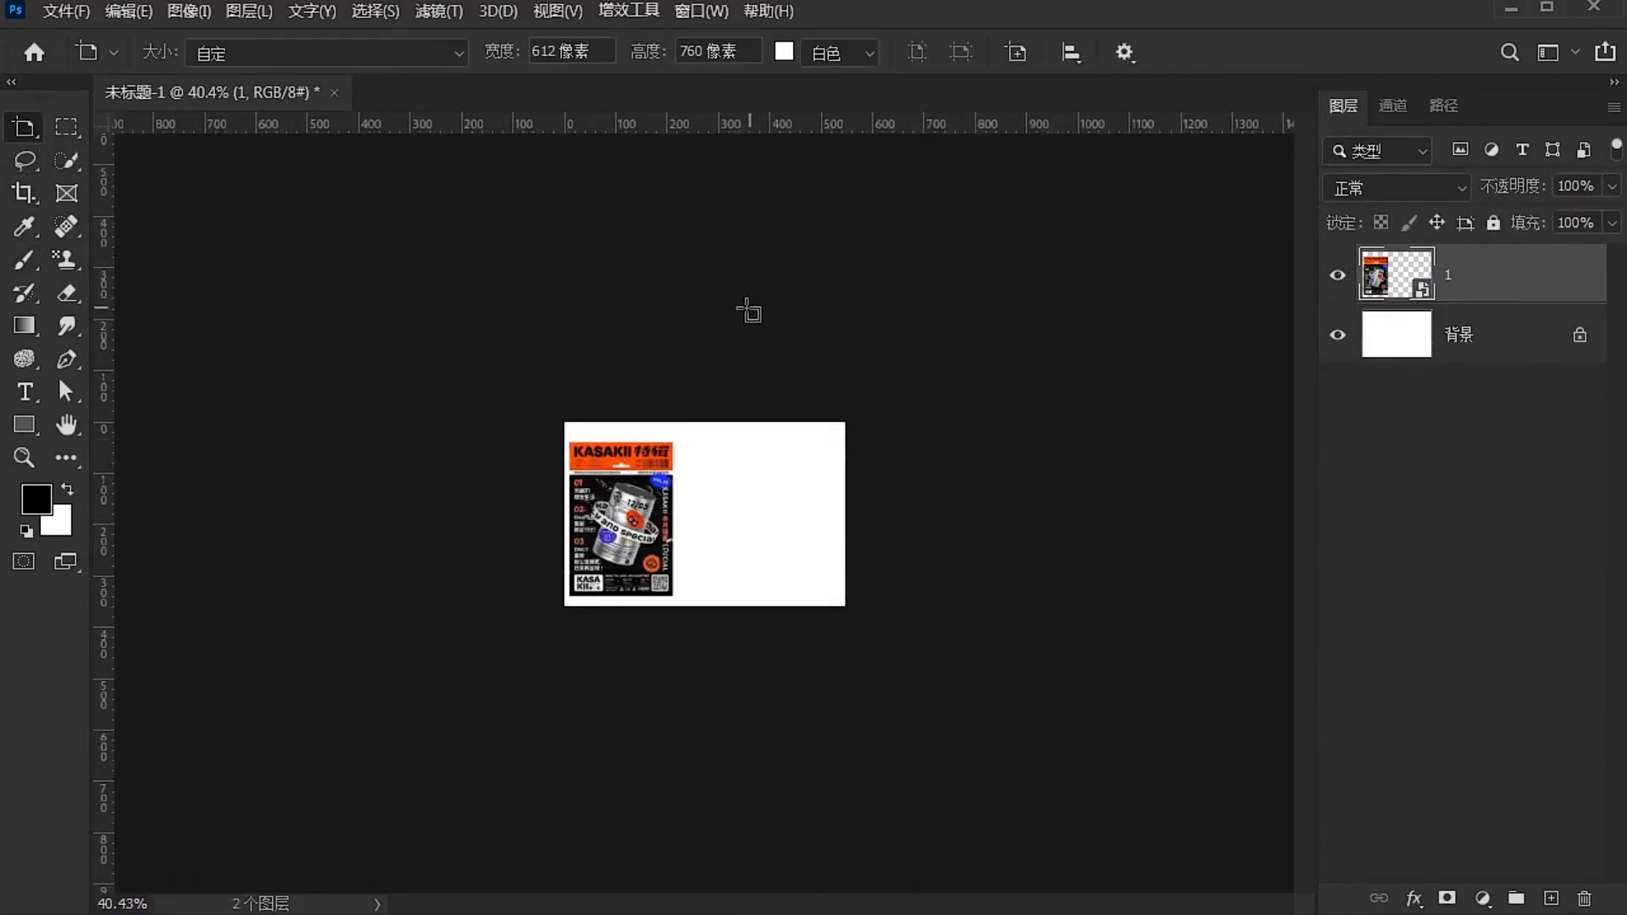
pyautogui.scroll(1, 748, 311)
pyautogui.scroll(-3, 718, 316)
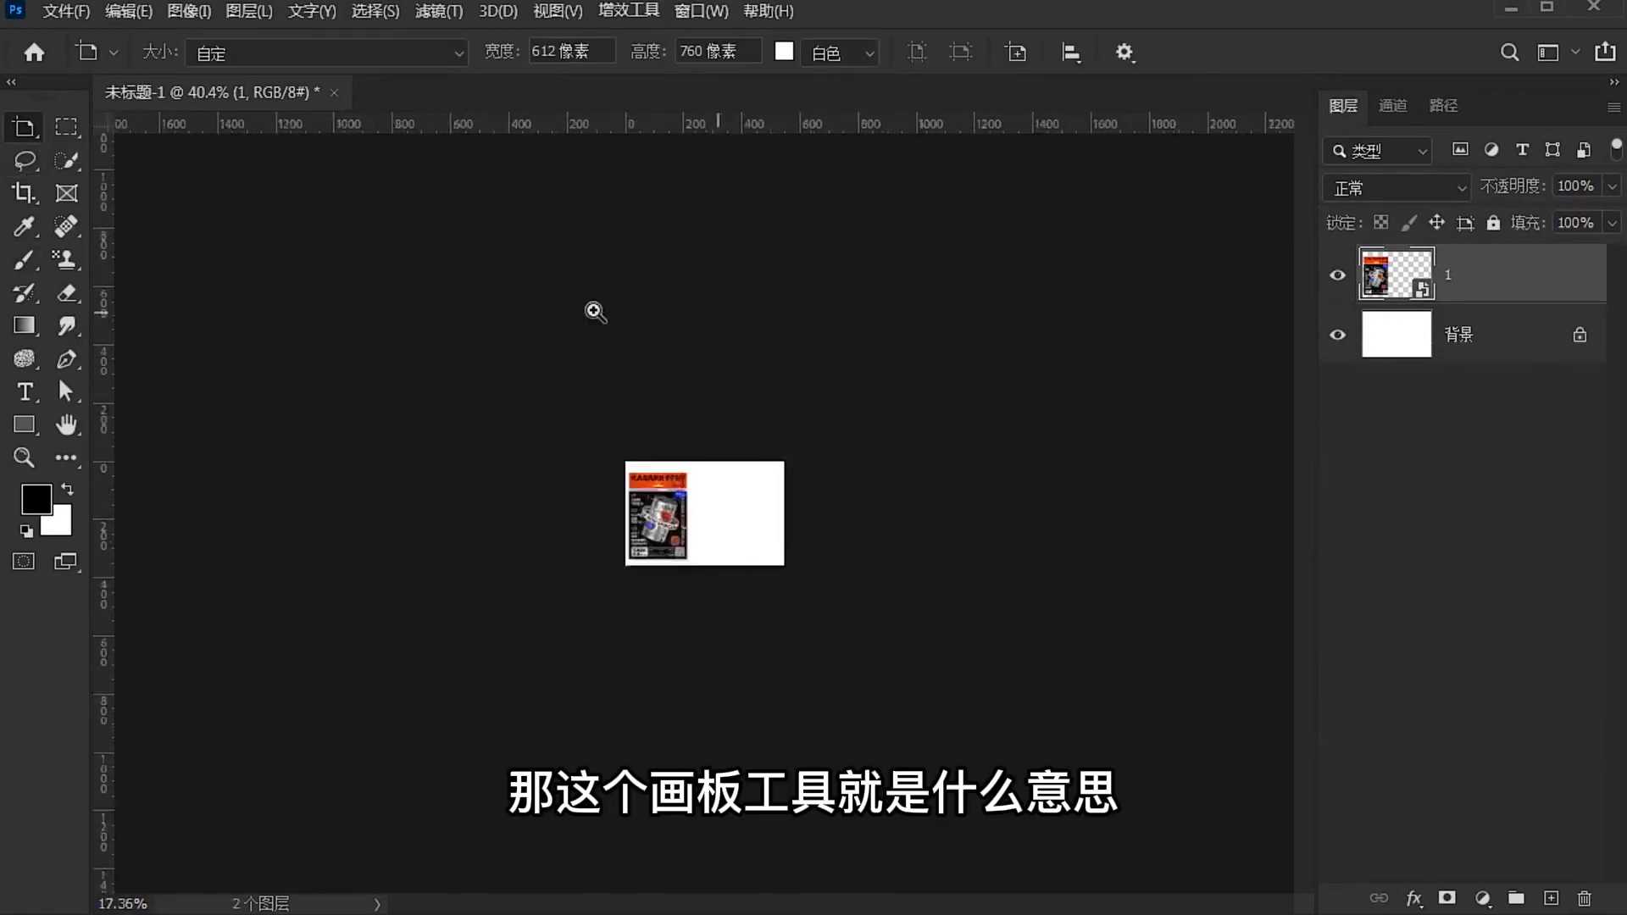
pyautogui.rightClick(23, 127)
pyautogui.click(110, 127)
pyautogui.moveTo(711, 534); pyautogui.dragTo(881, 482)
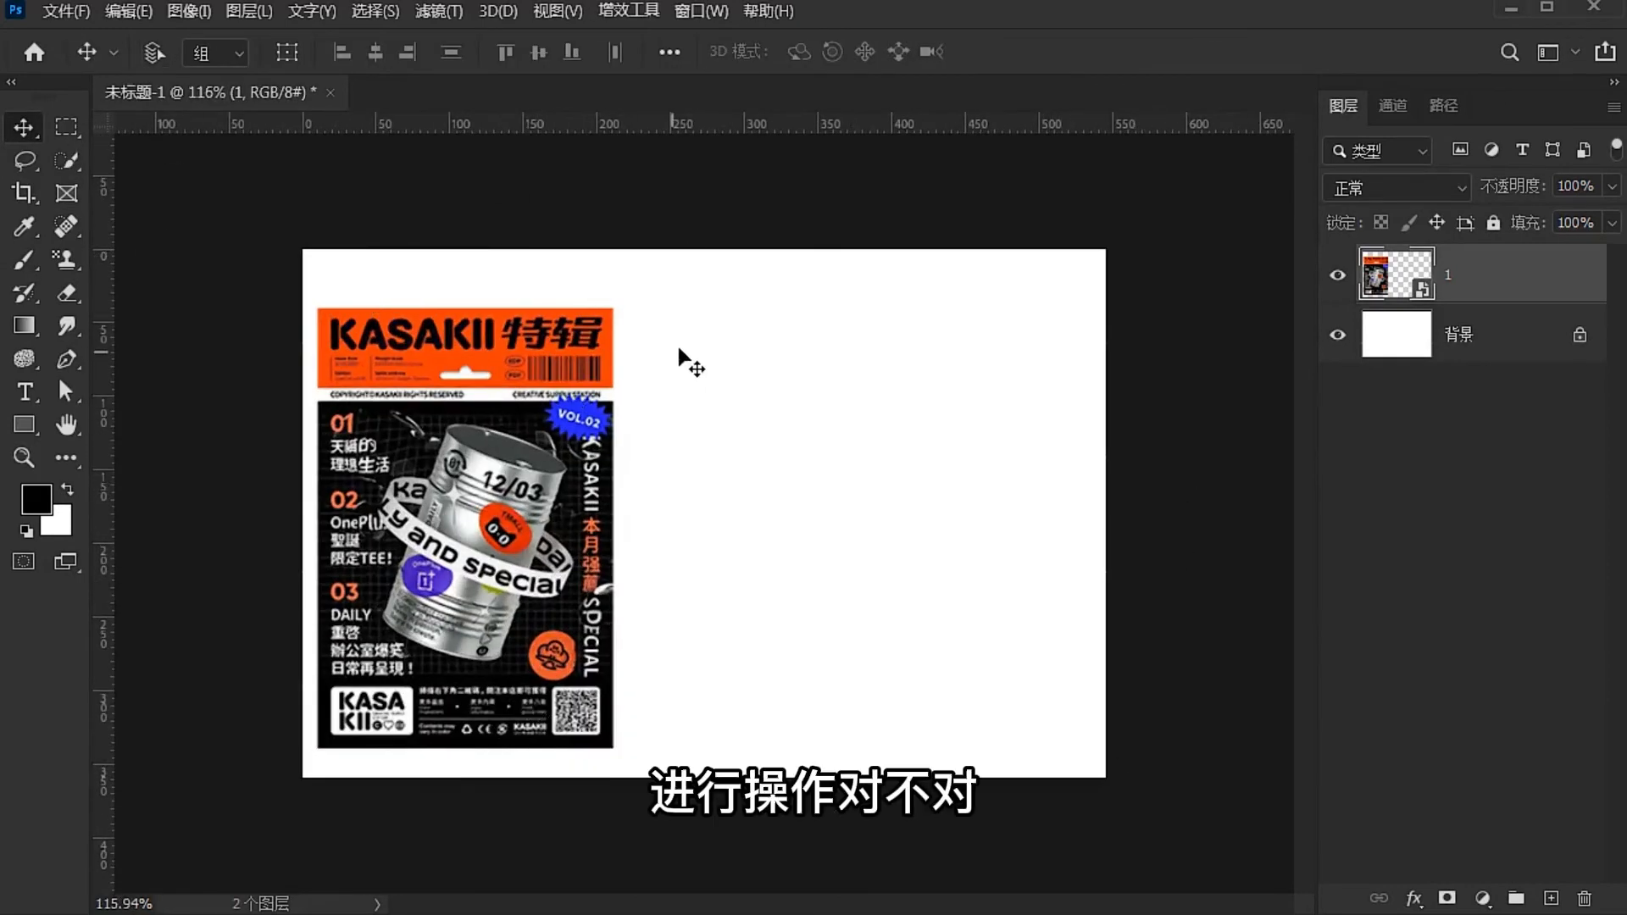
pyautogui.moveTo(727, 349); pyautogui.dragTo(652, 371)
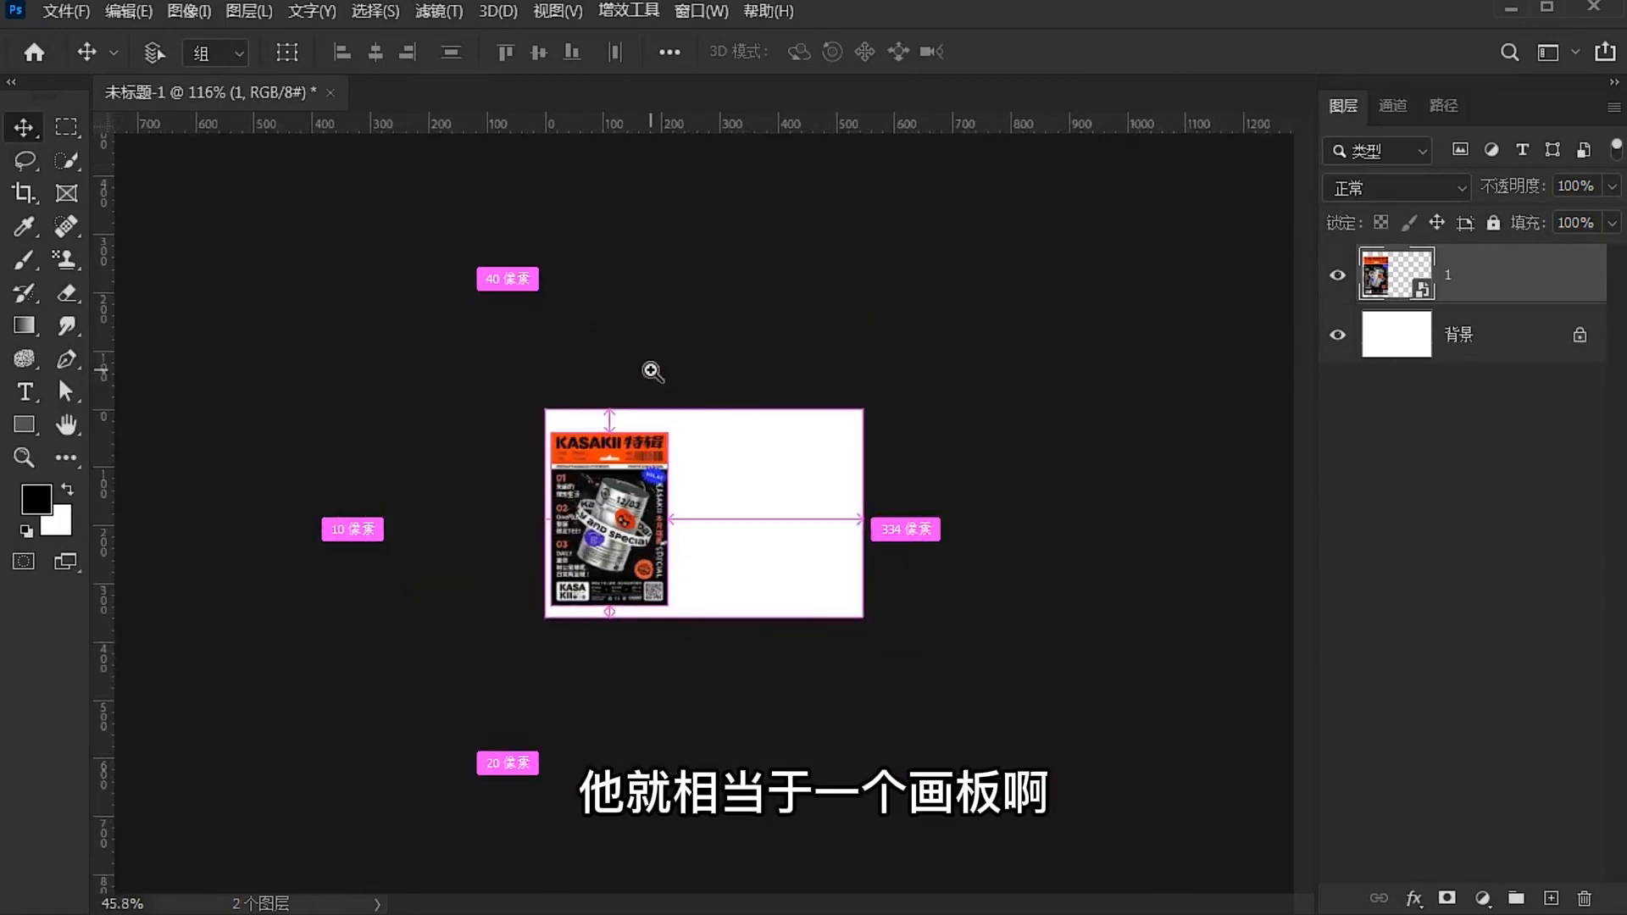
# Draw a white artboard of about 586 × 214 px above the poster with the Artboard tool
pyautogui.rightClick(32, 127)
pyautogui.click(116, 154)
pyautogui.rightClick(32, 128)
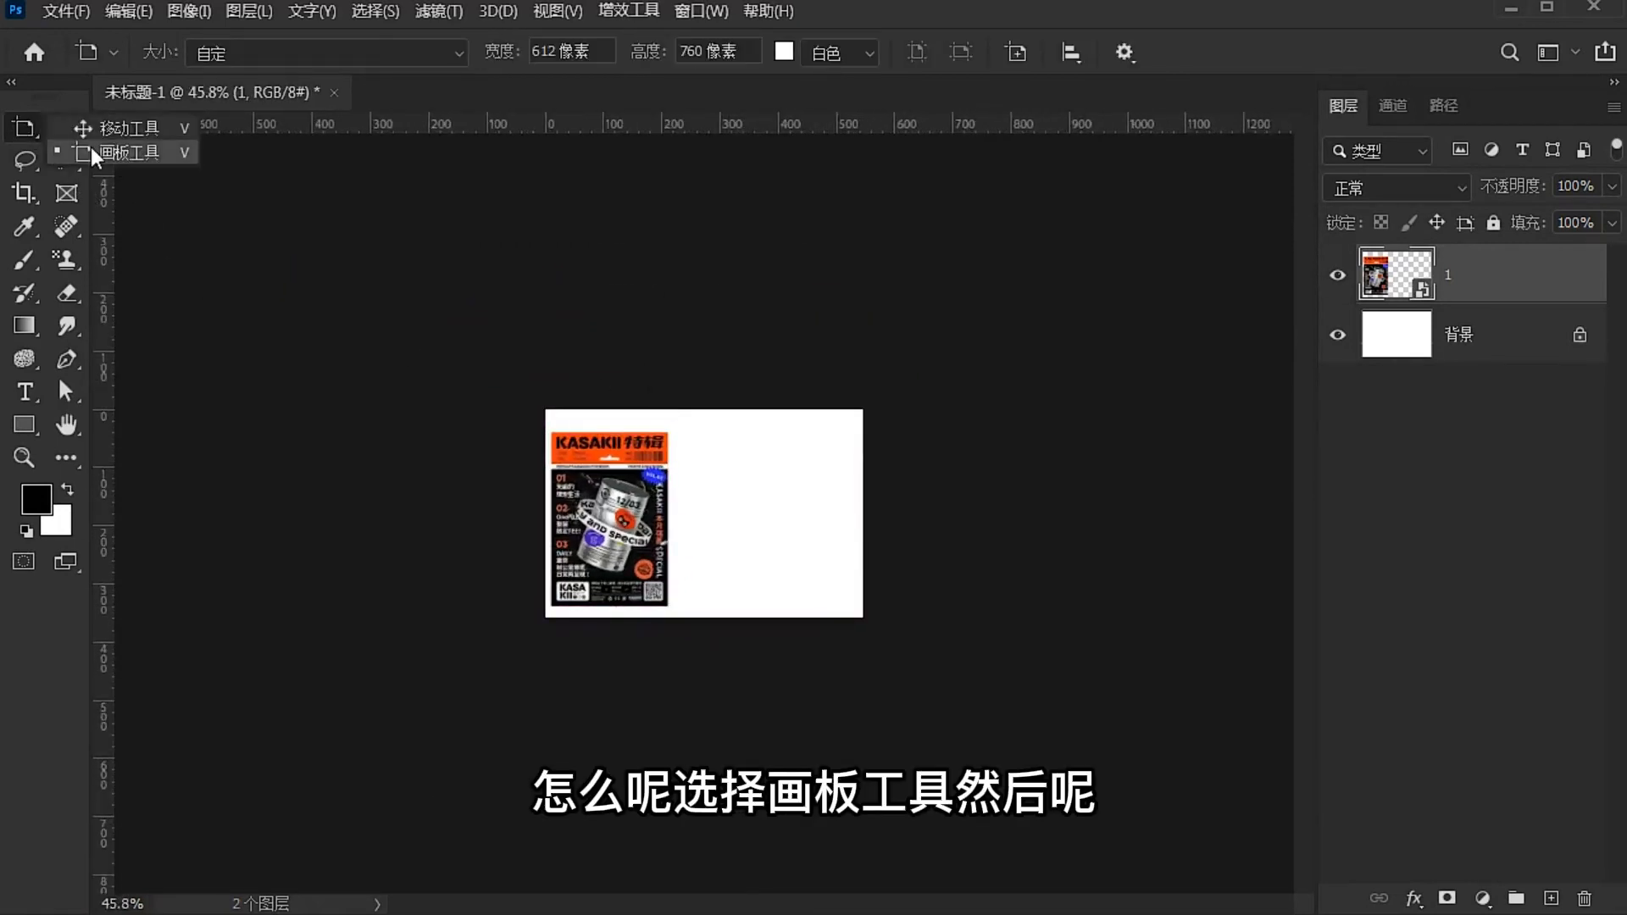
pyautogui.click(110, 154)
pyautogui.moveTo(726, 532); pyautogui.dragTo(797, 429)
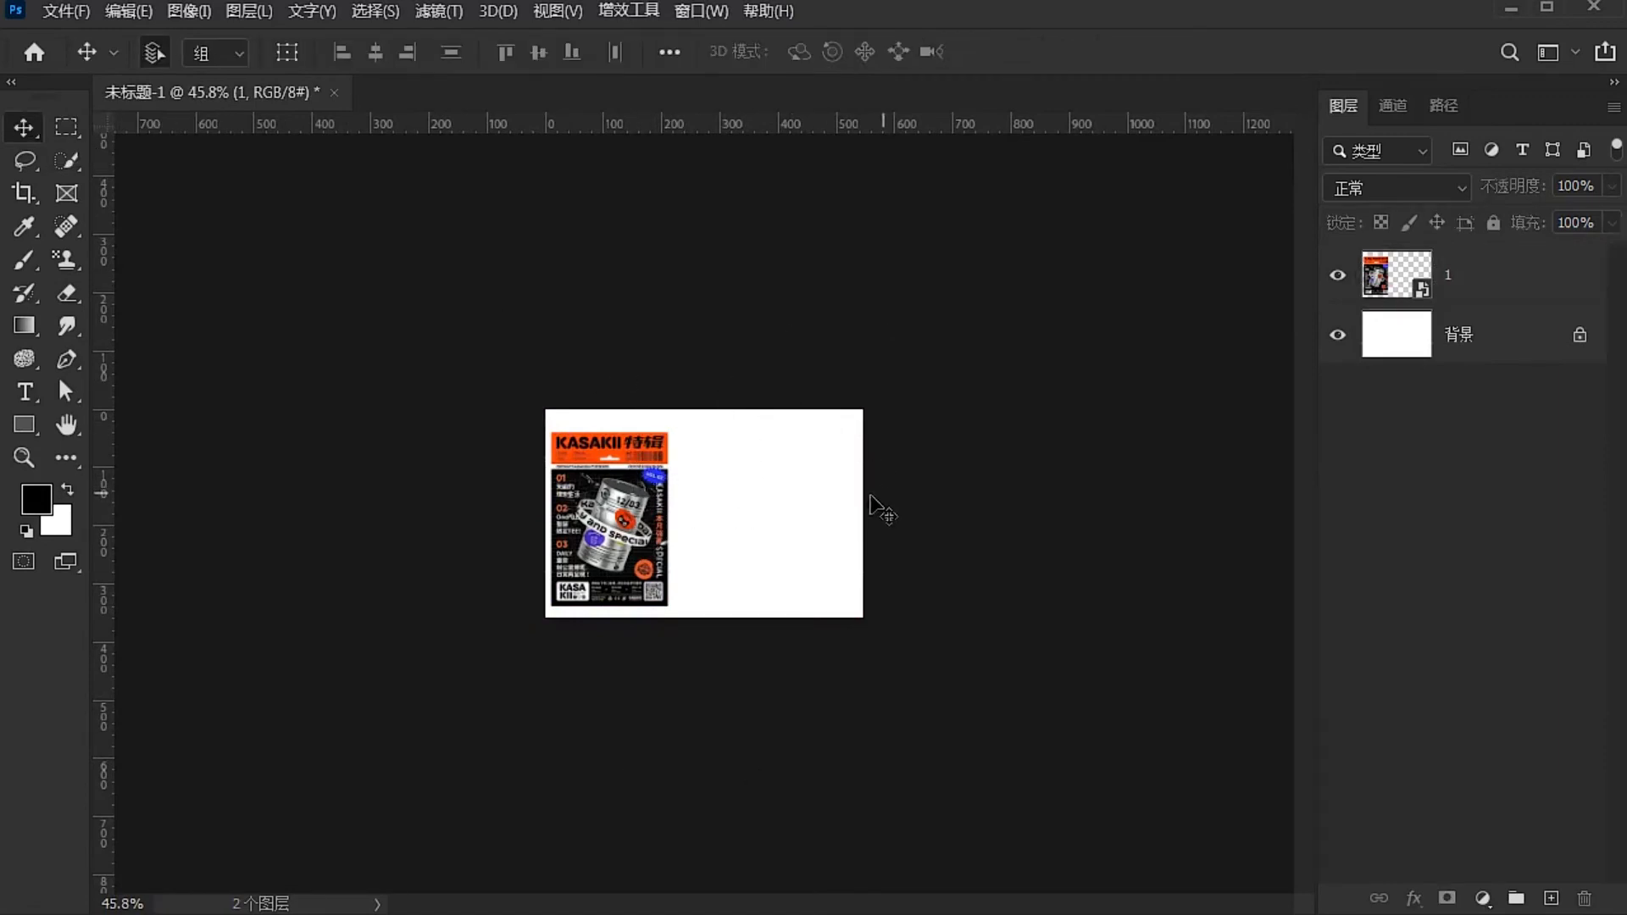
pyautogui.rightClick(32, 127)
pyautogui.click(111, 155)
pyautogui.moveTo(807, 391); pyautogui.dragTo(860, 378)
pyautogui.click(855, 202)
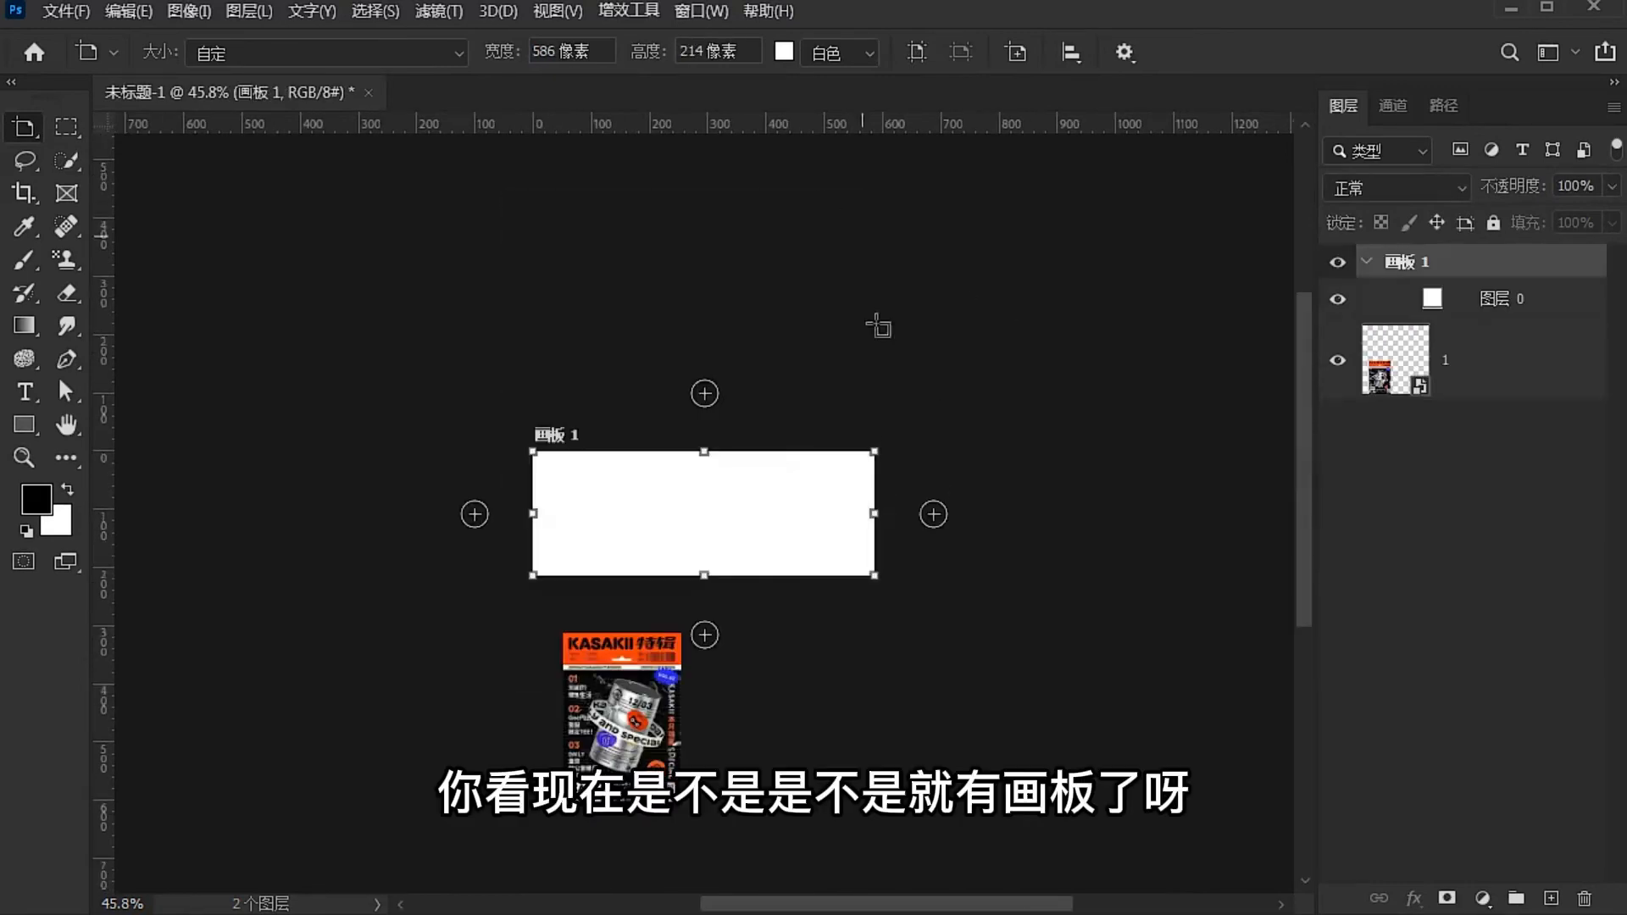
pyautogui.scroll(3, 721, 636)
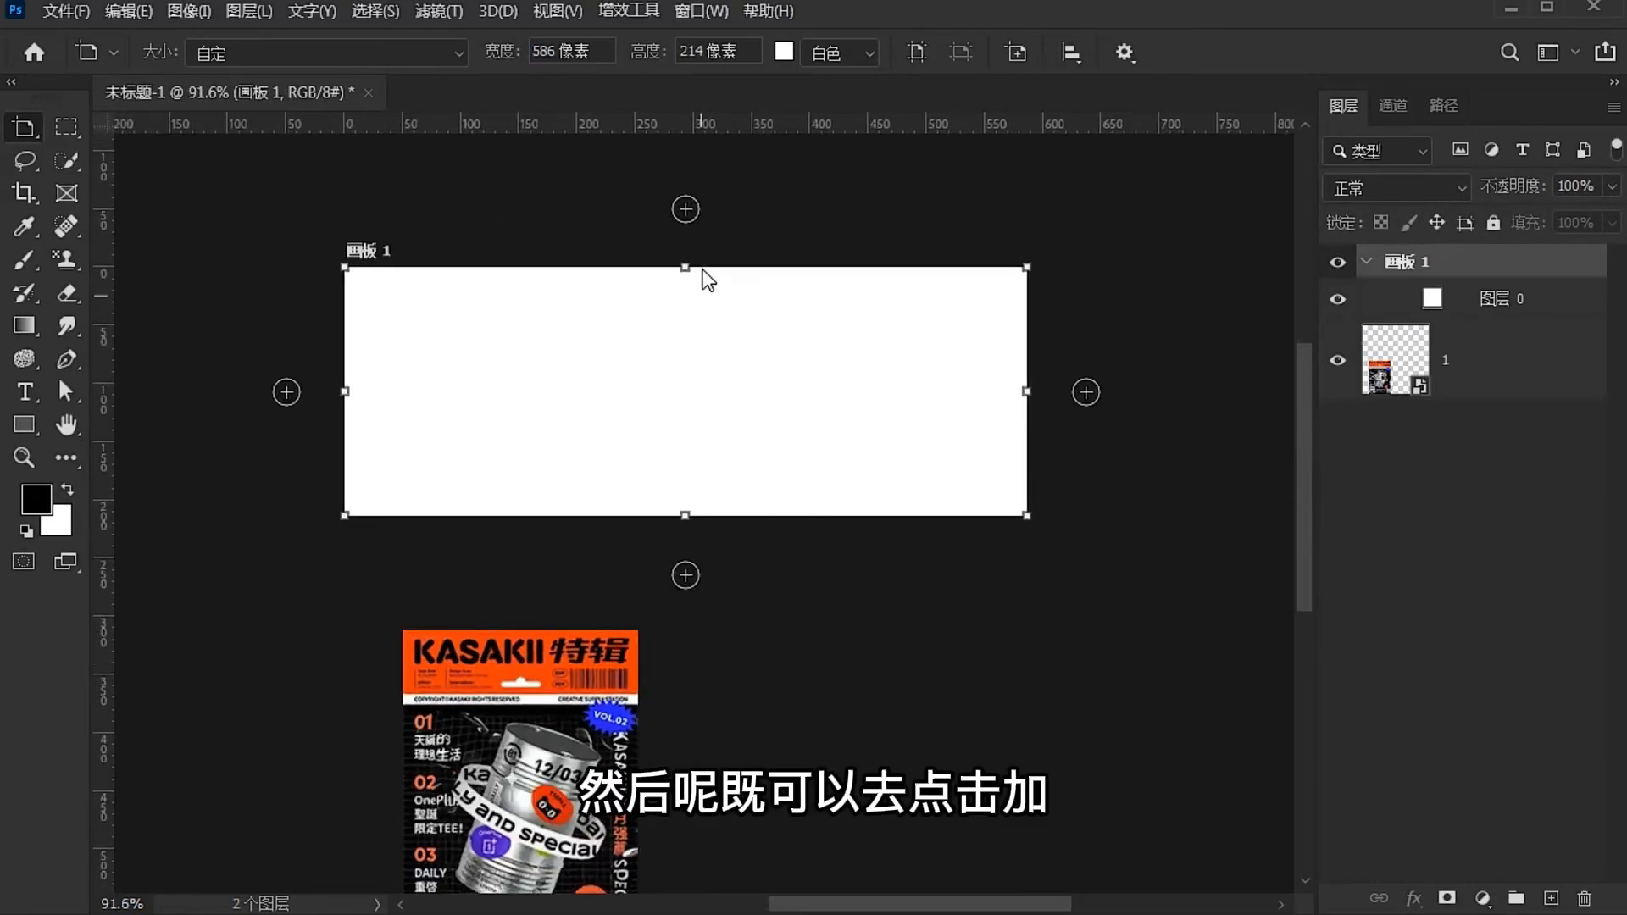
pyautogui.scroll(-4, 864, 443)
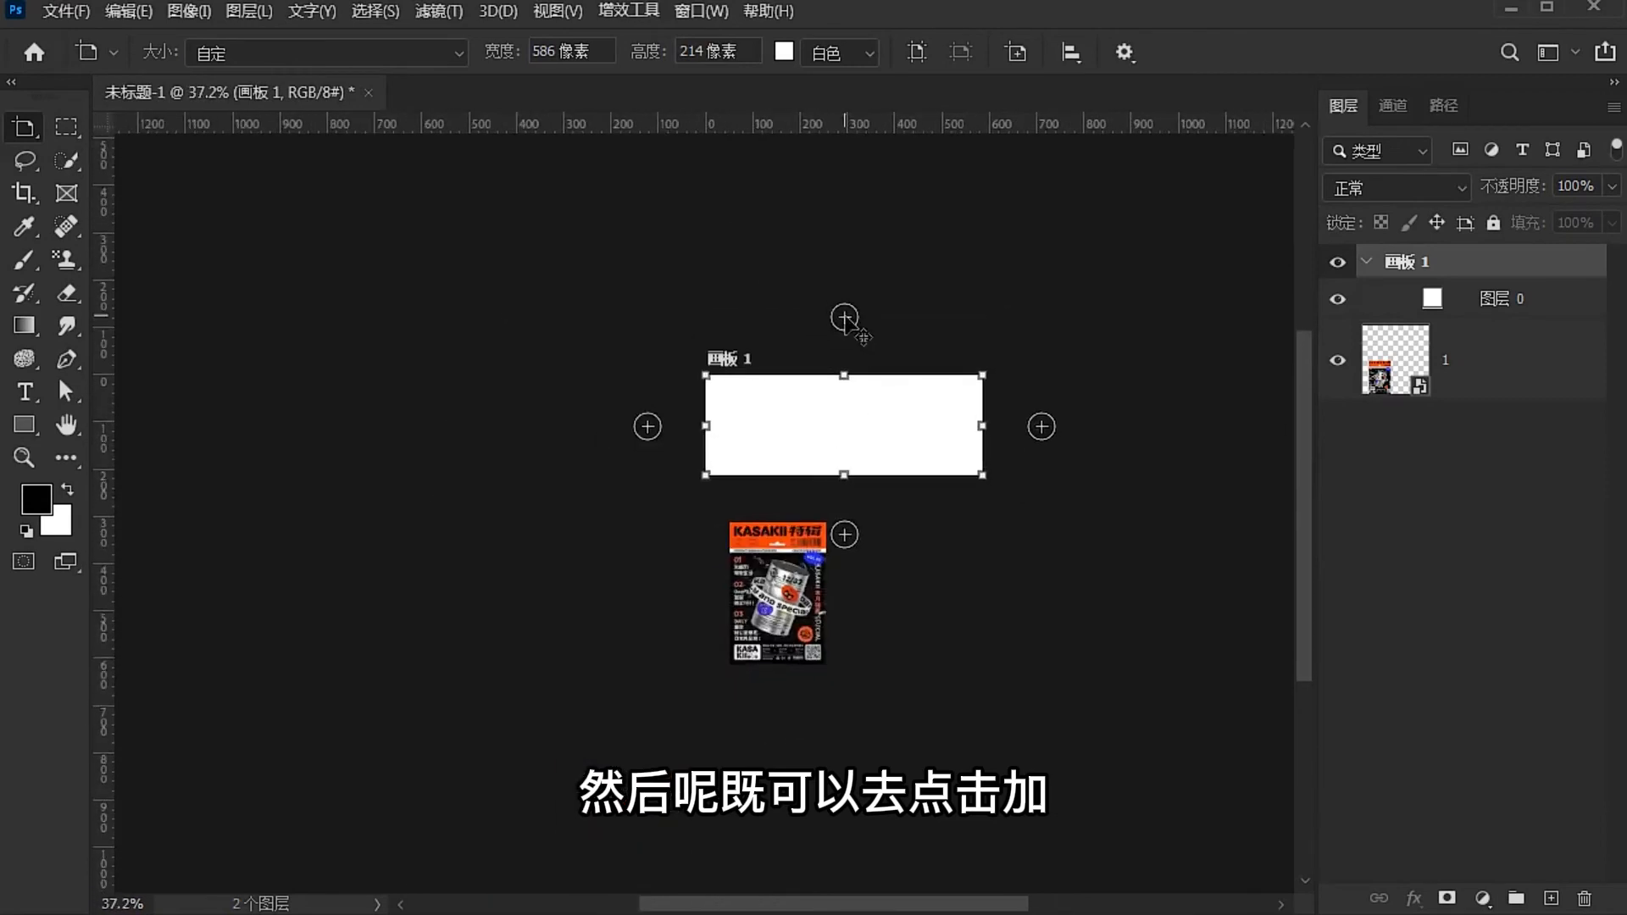
# Add a matching artboard above the first one, and draw four more of about 379 × 298, 422 × 188, 223 × 384 and 295 × 201 px
pyautogui.click(845, 318)
pyautogui.moveTo(962, 218); pyautogui.dragTo(1143, 360)
pyautogui.moveTo(555, 252); pyautogui.dragTo(752, 338)
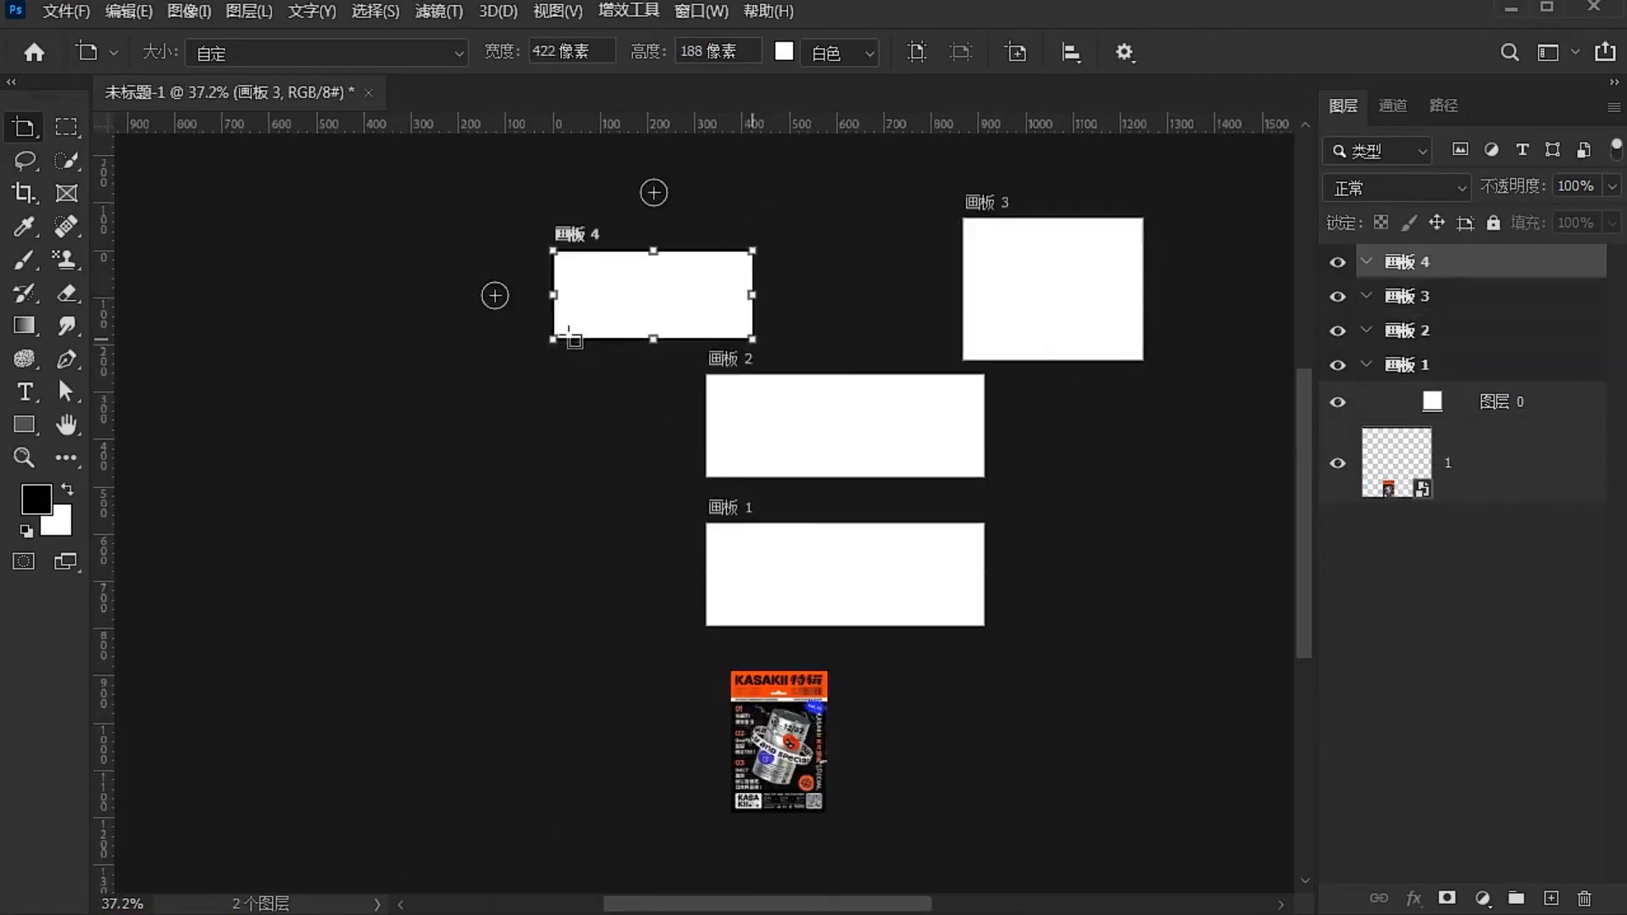
pyautogui.moveTo(446, 294); pyautogui.dragTo(552, 476)
pyautogui.moveTo(423, 539); pyautogui.dragTo(564, 636)
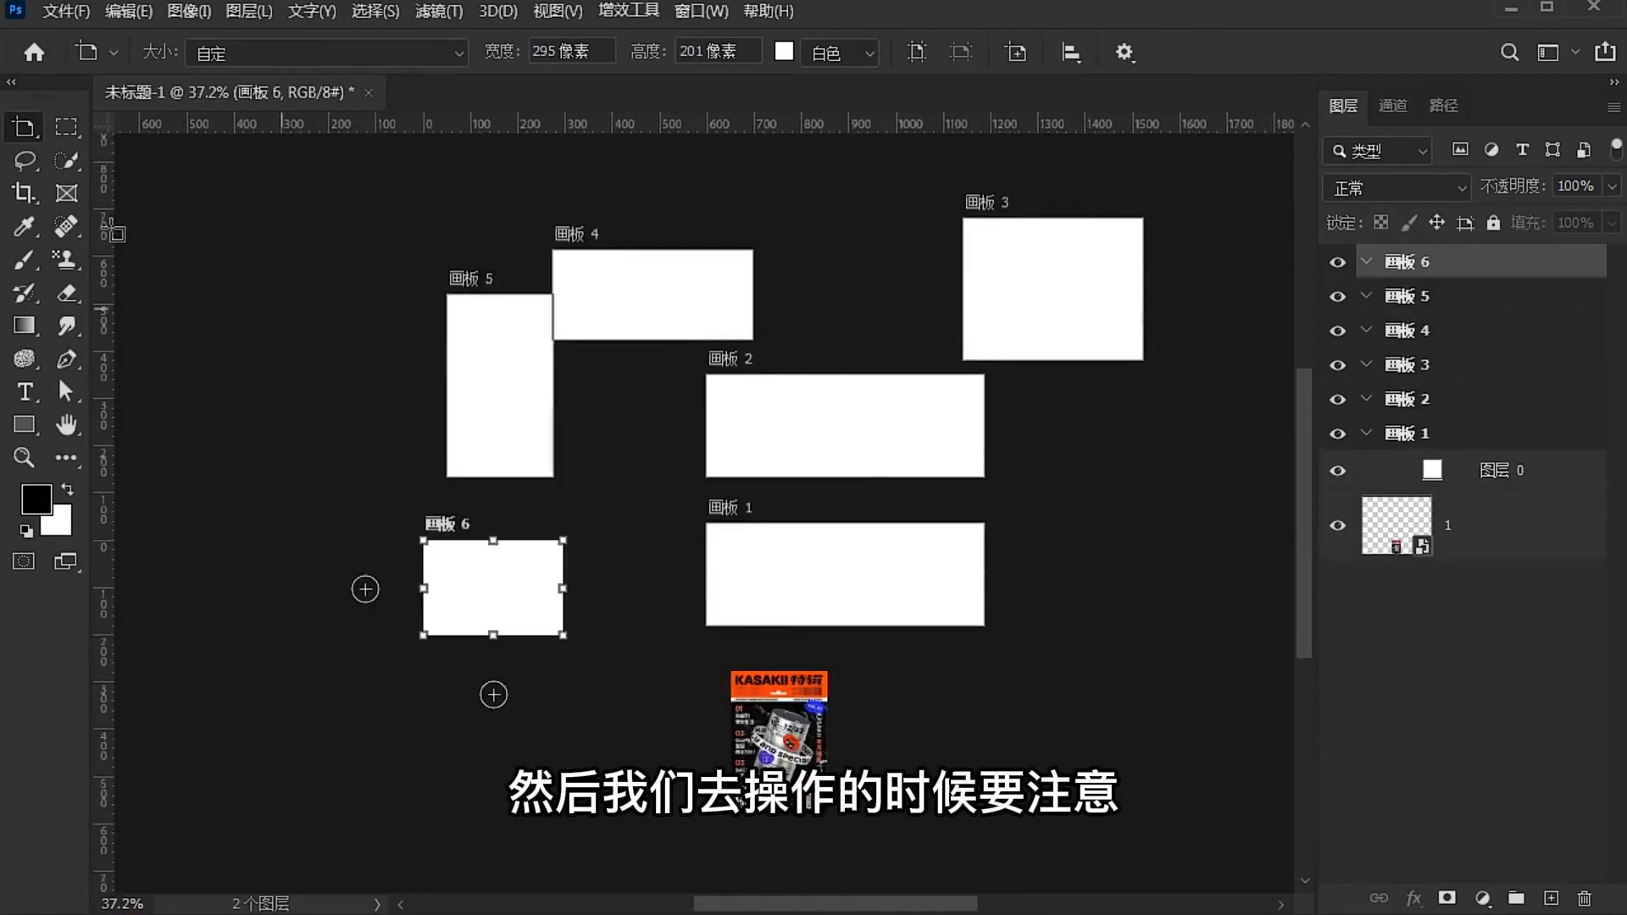
# Switch to the Move tool and select several artboards one after another on the canvas, ending with artboard 6
pyautogui.rightClick(38, 136)
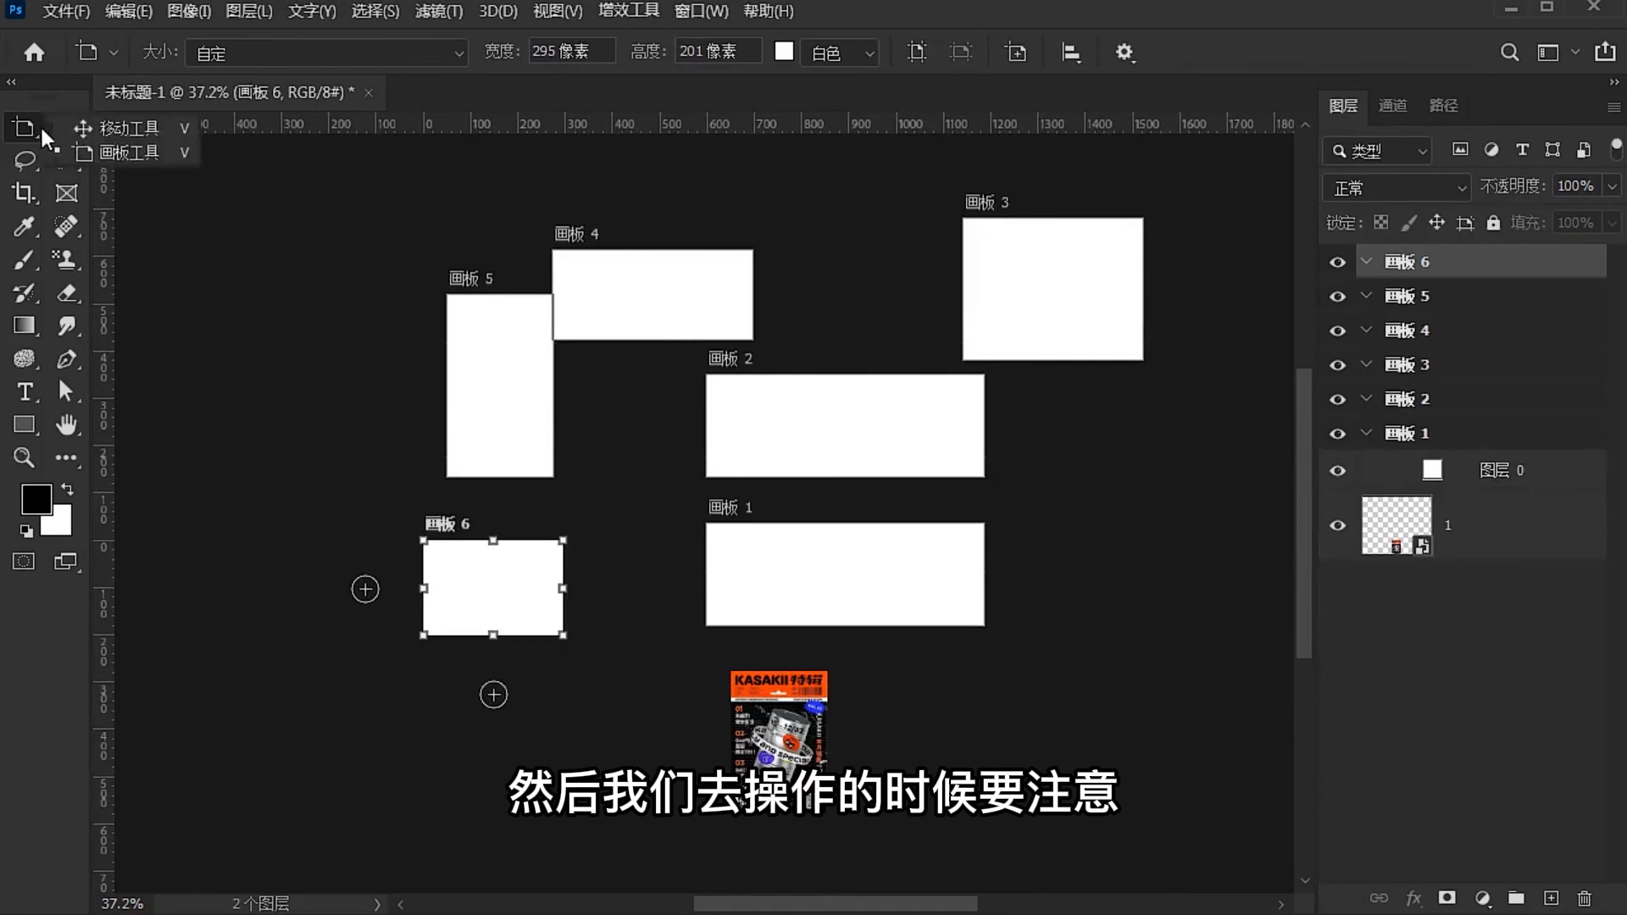
pyautogui.click(110, 128)
pyautogui.scroll(3, 675, 464)
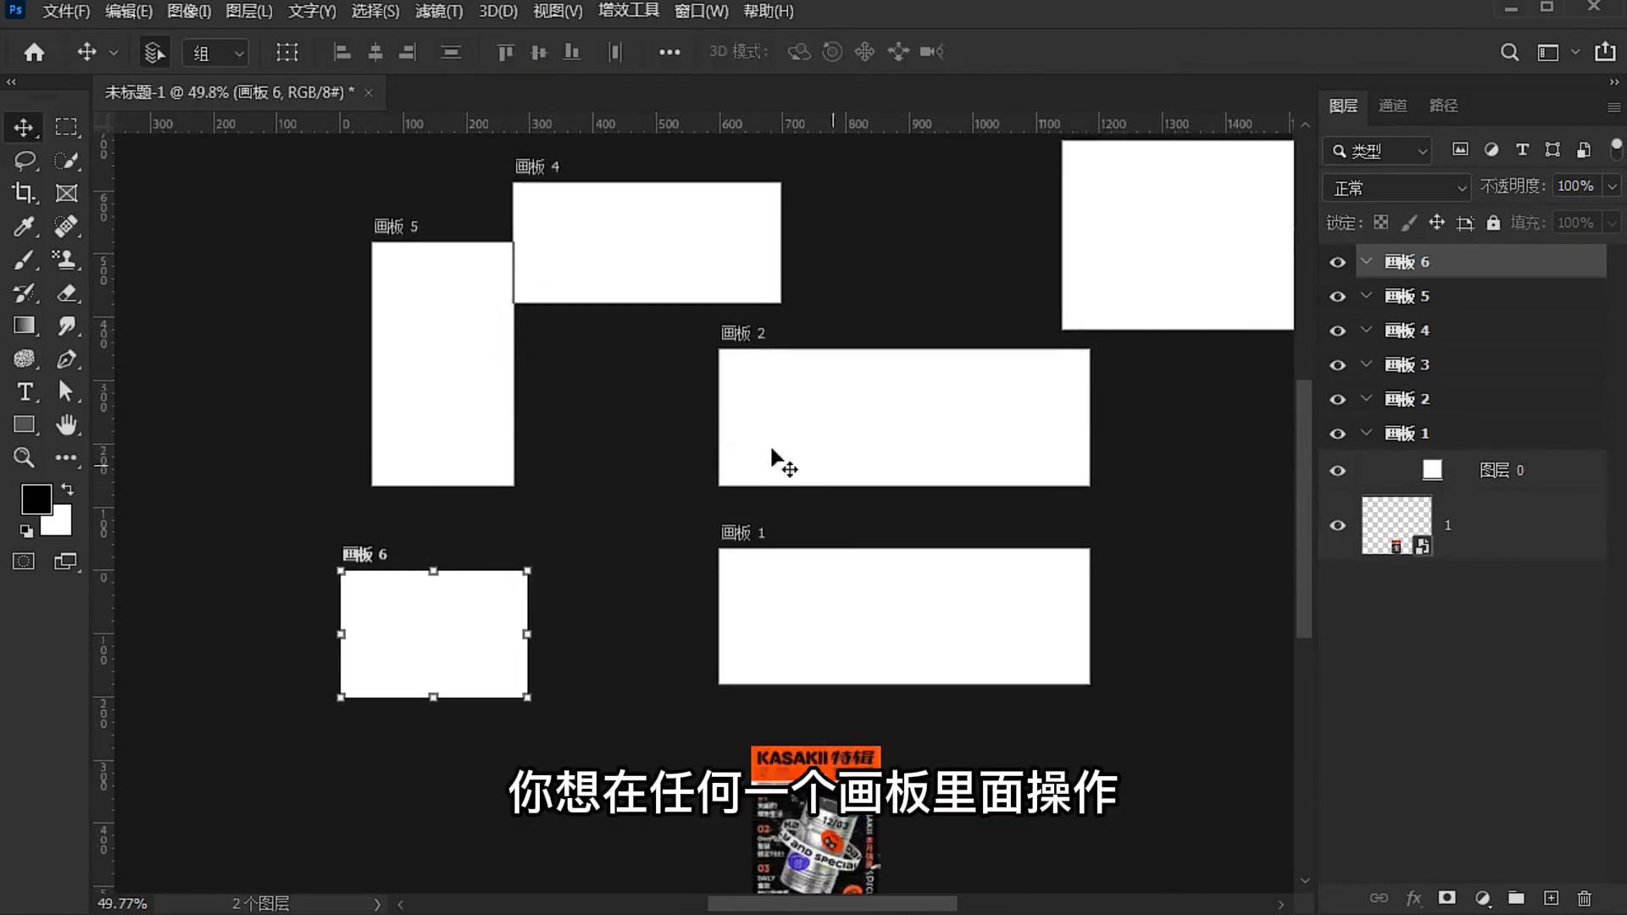
pyautogui.click(447, 277)
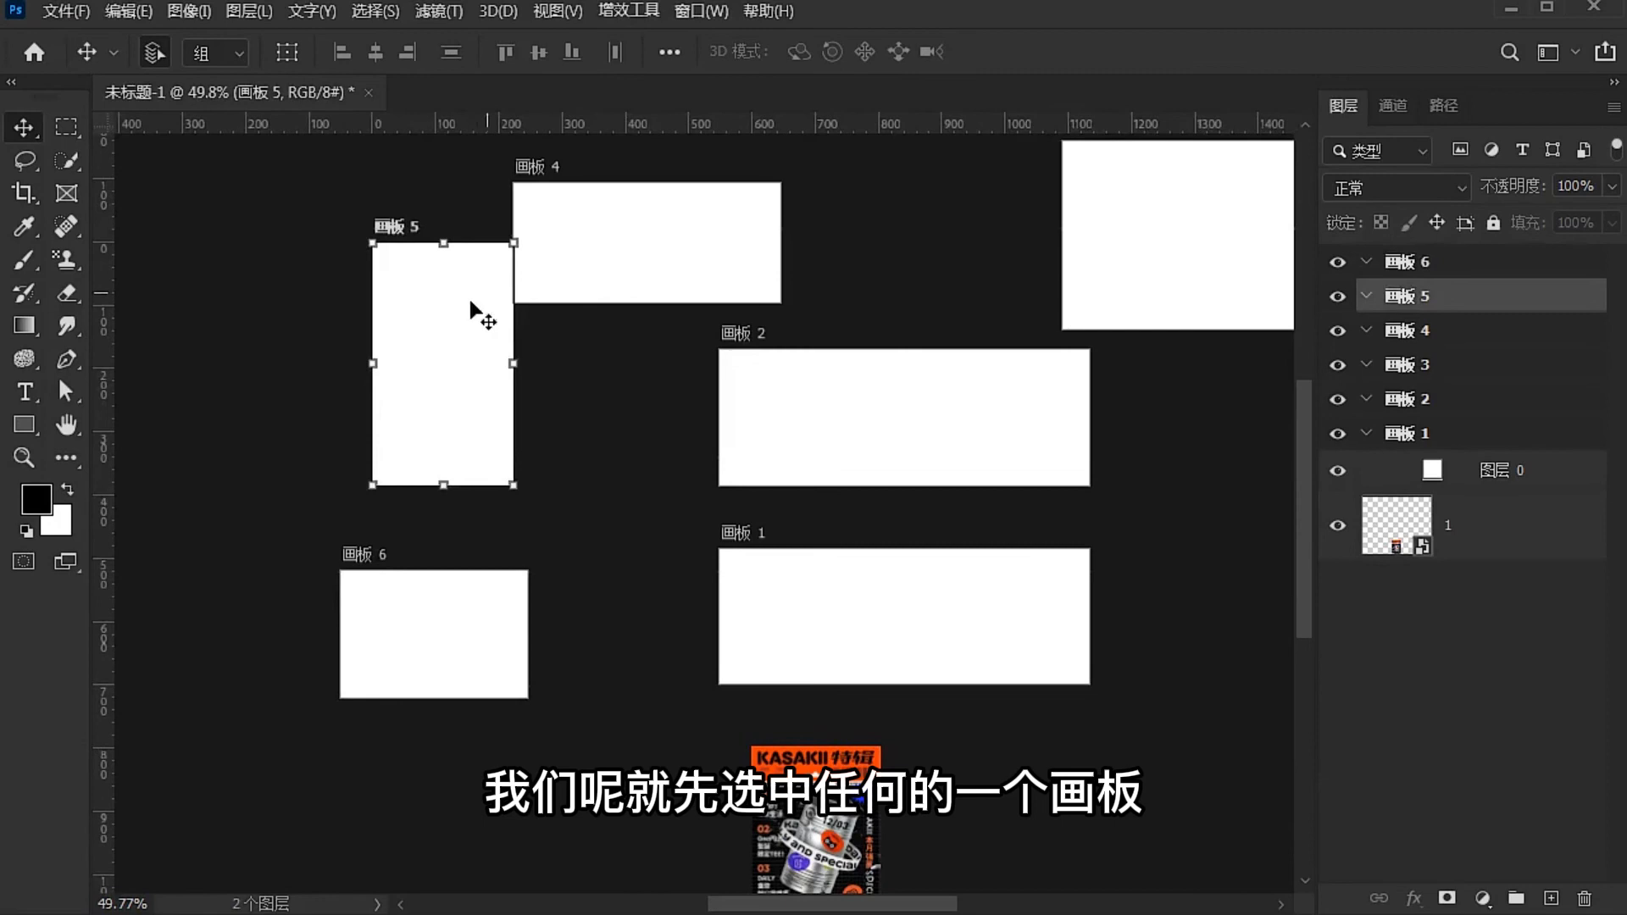
pyautogui.click(854, 415)
pyautogui.click(1136, 283)
pyautogui.click(737, 628)
pyautogui.click(452, 627)
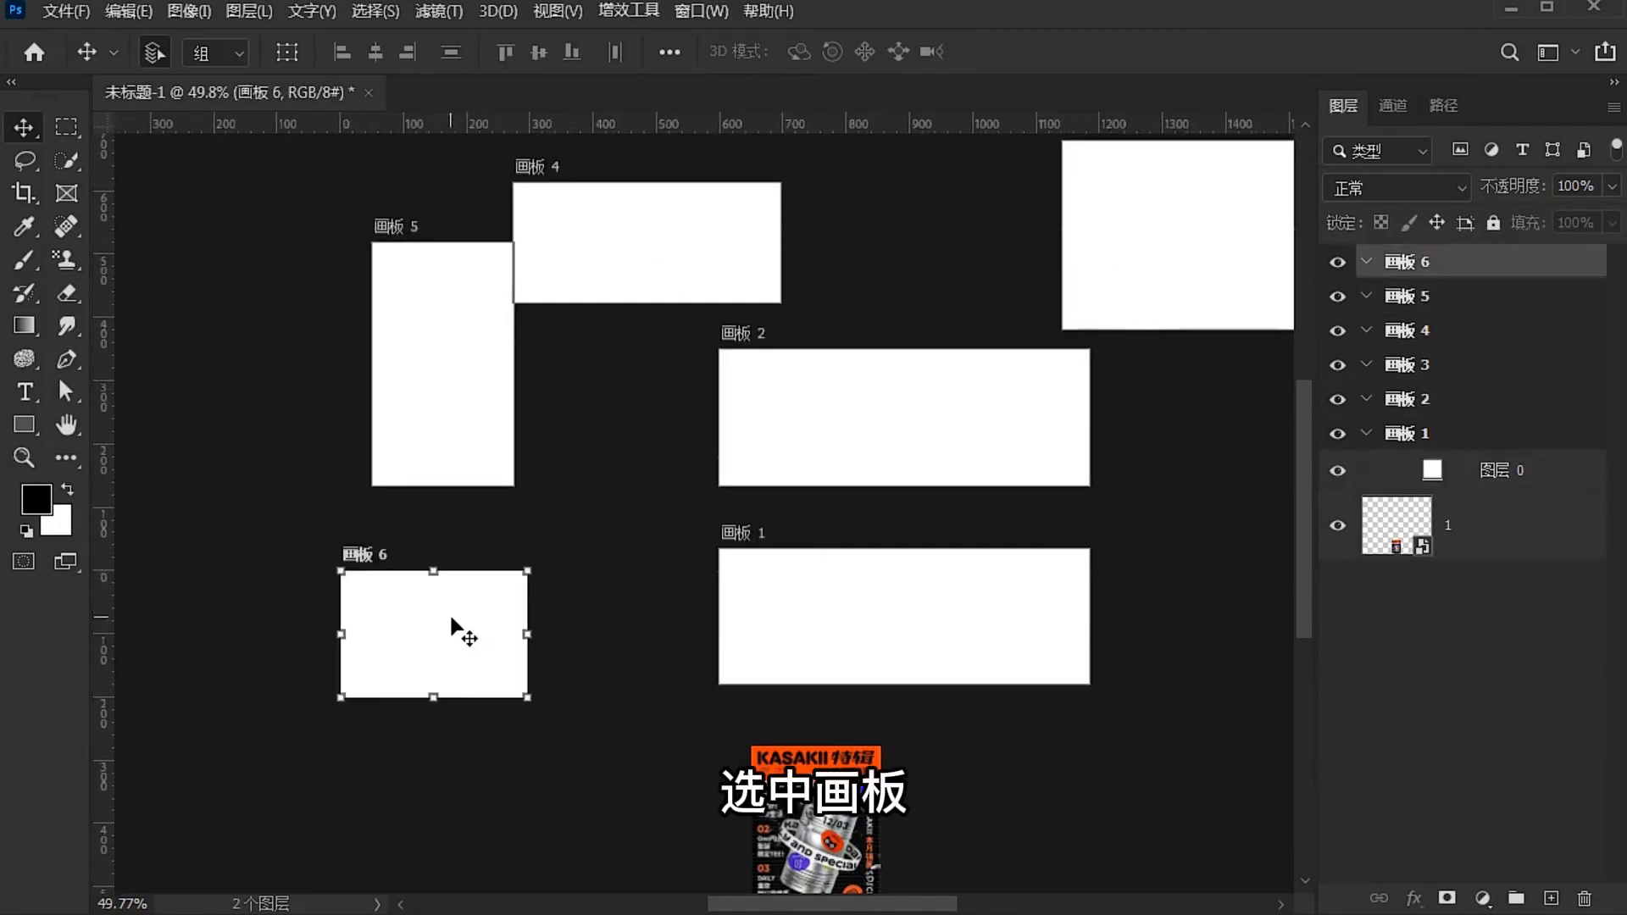
# Try the Brush tool directly on artboard 6, and paint the artboard black on a new layer inside it
pyautogui.click(40, 264)
pyautogui.click(497, 619)
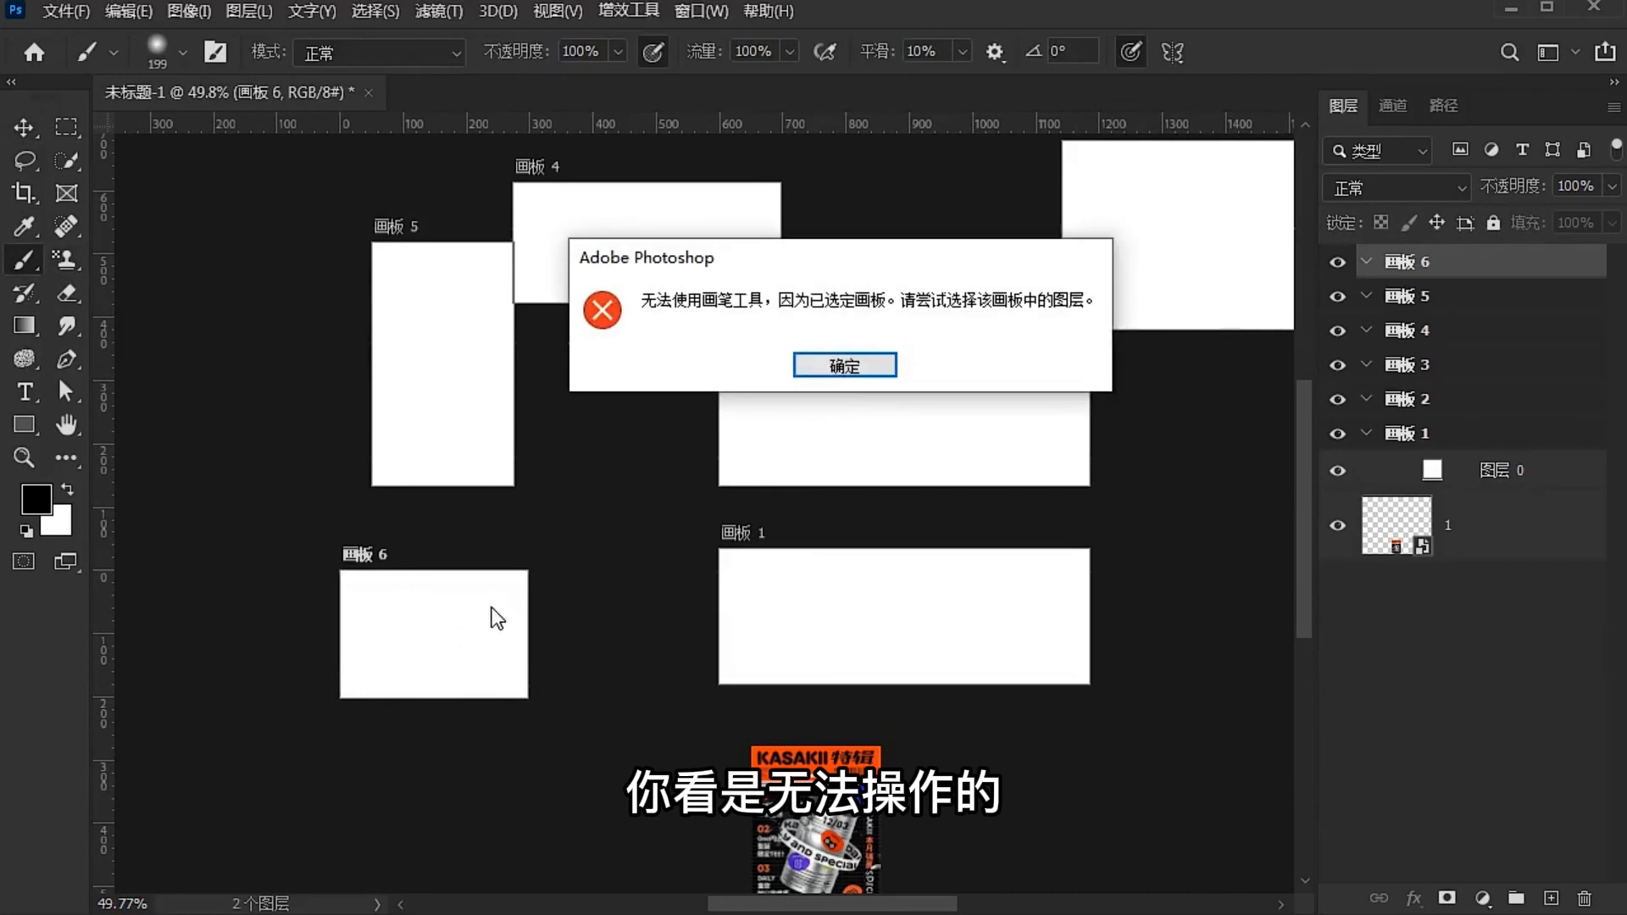
pyautogui.click(878, 368)
pyautogui.click(1547, 900)
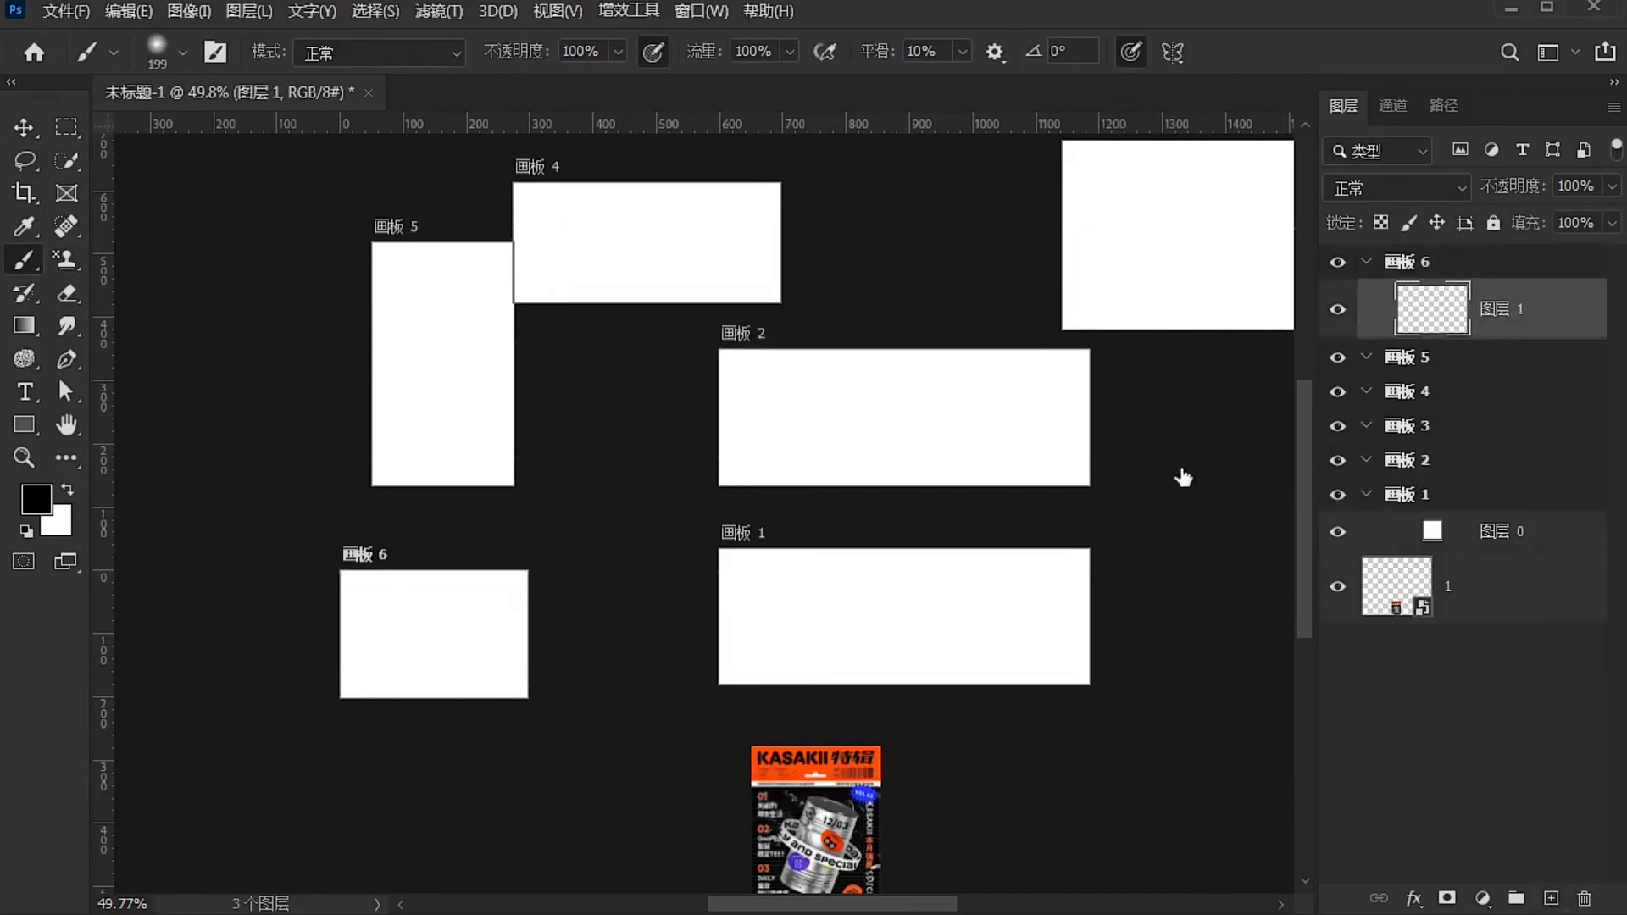
pyautogui.moveTo(418, 592)
pyautogui.mouseDown()
pyautogui.moveTo(441, 639)
pyautogui.moveTo(433, 684)
pyautogui.moveTo(408, 650)
pyautogui.moveTo(494, 620)
pyautogui.moveTo(511, 693)
pyautogui.moveTo(448, 622)
pyautogui.moveTo(411, 660)
pyautogui.moveTo(460, 683)
pyautogui.moveTo(402, 677)
pyautogui.moveTo(506, 677)
pyautogui.moveTo(374, 666)
pyautogui.mouseUp()
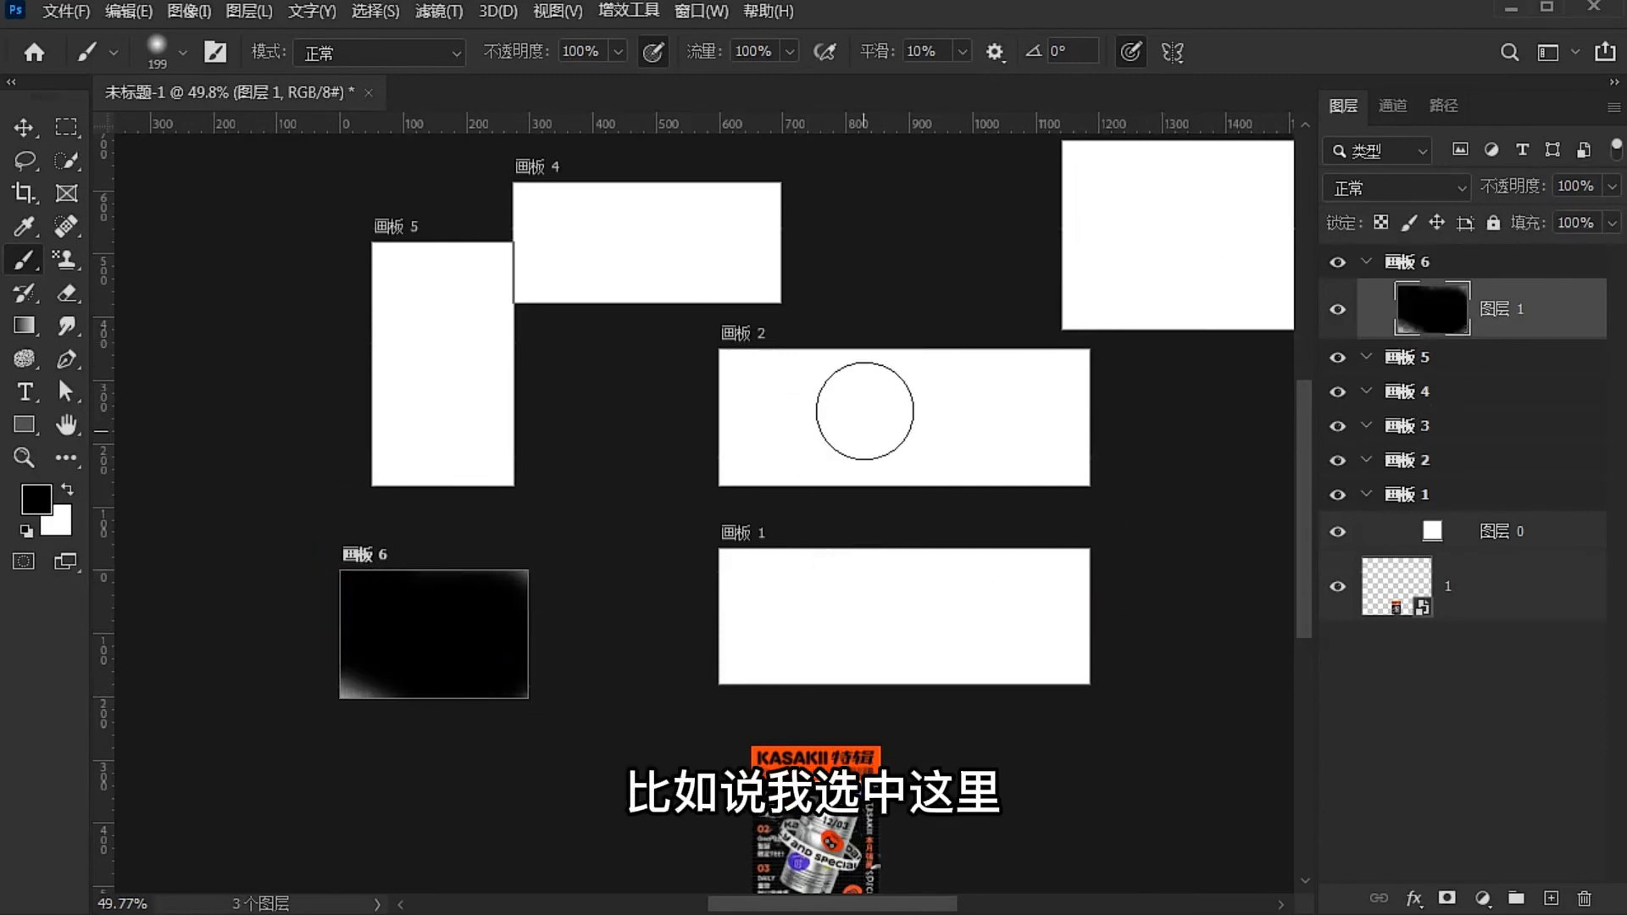
# Select artboard 2, add a new layer inside it and paint it mostly black with the Brush tool
pyautogui.keyDown('ctrl'); pyautogui.click(870, 415); pyautogui.keyUp('ctrl')
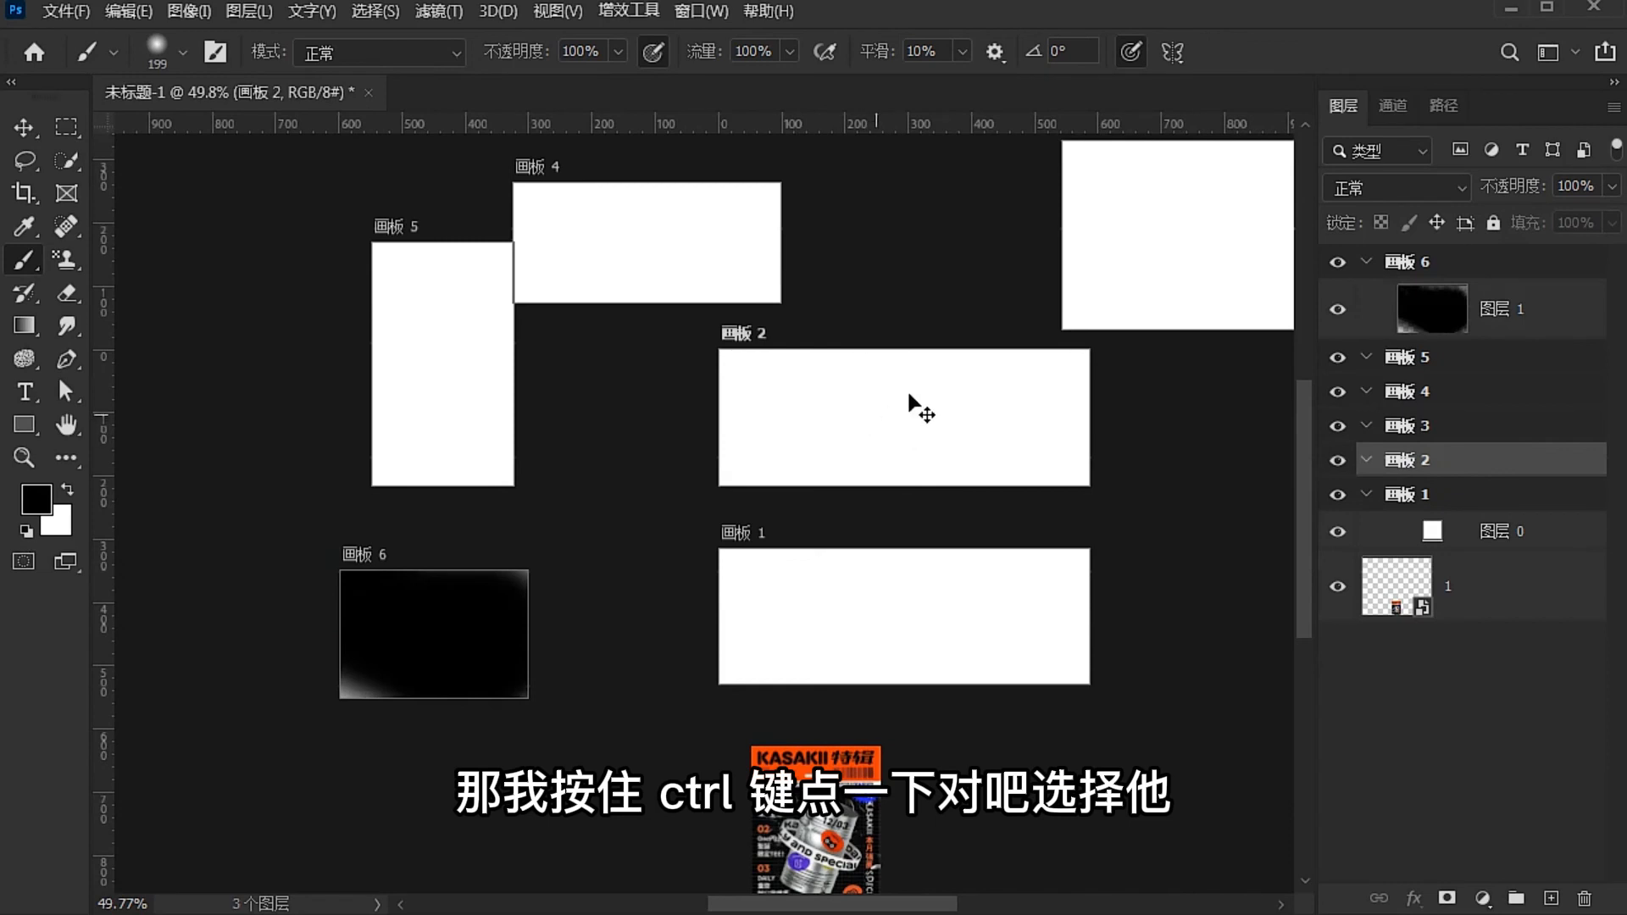
pyautogui.click(1551, 898)
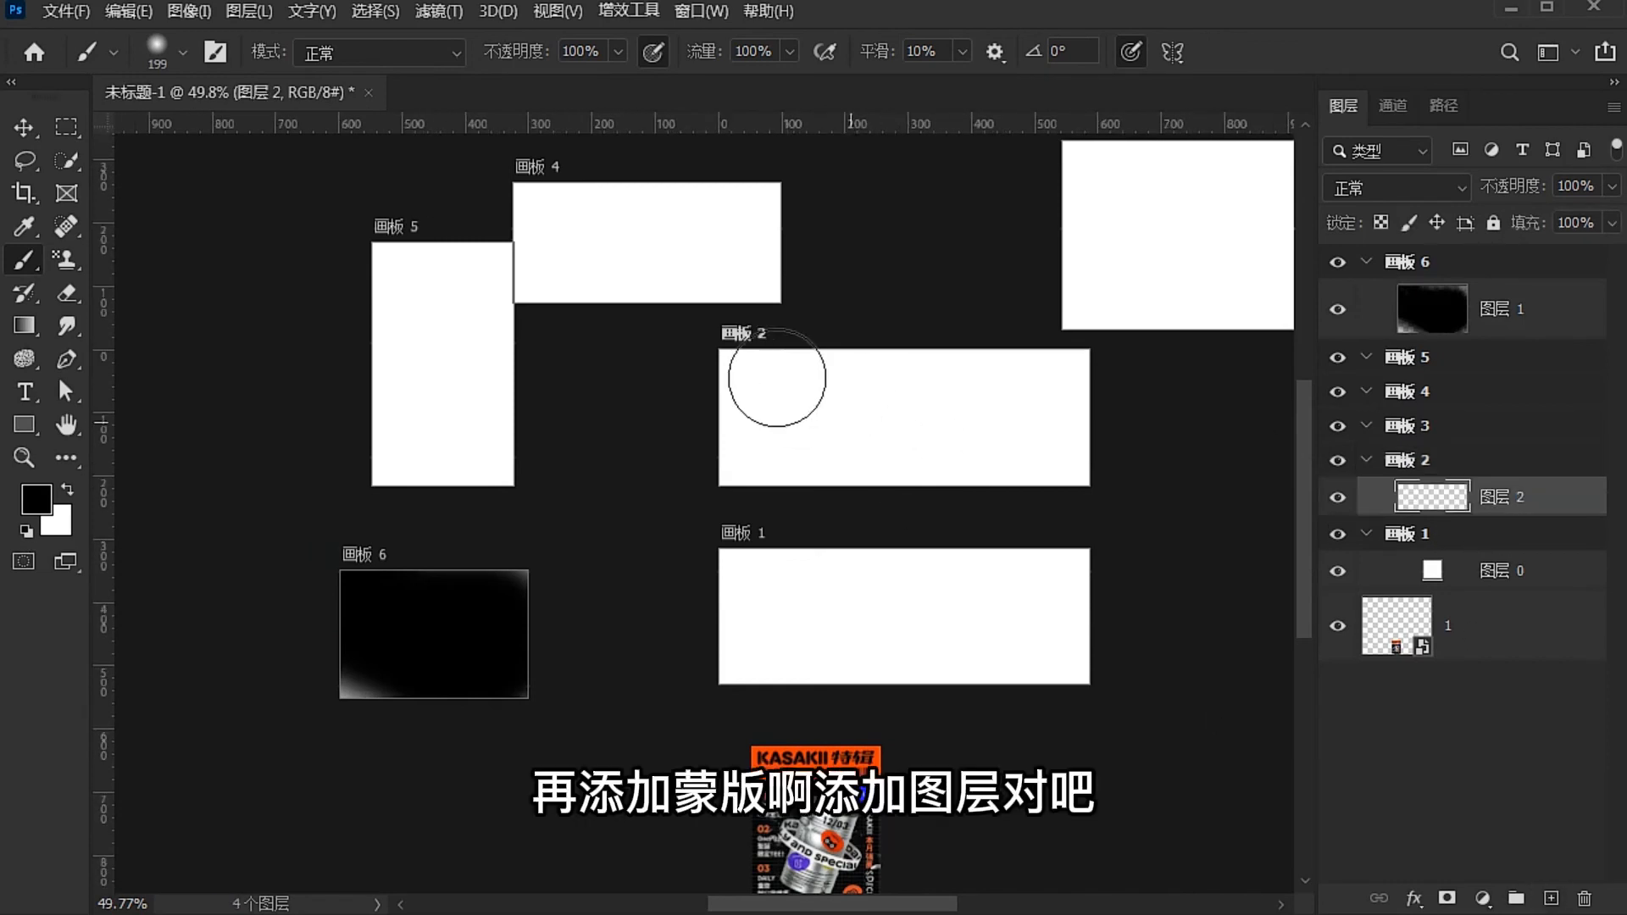
pyautogui.moveTo(778, 379); pyautogui.dragTo(872, 443)
pyautogui.moveTo(1074, 398)
pyautogui.mouseDown()
pyautogui.moveTo(843, 403)
pyautogui.moveTo(732, 455)
pyautogui.moveTo(1180, 450)
pyautogui.moveTo(790, 465)
pyautogui.moveTo(976, 483)
pyautogui.mouseUp()
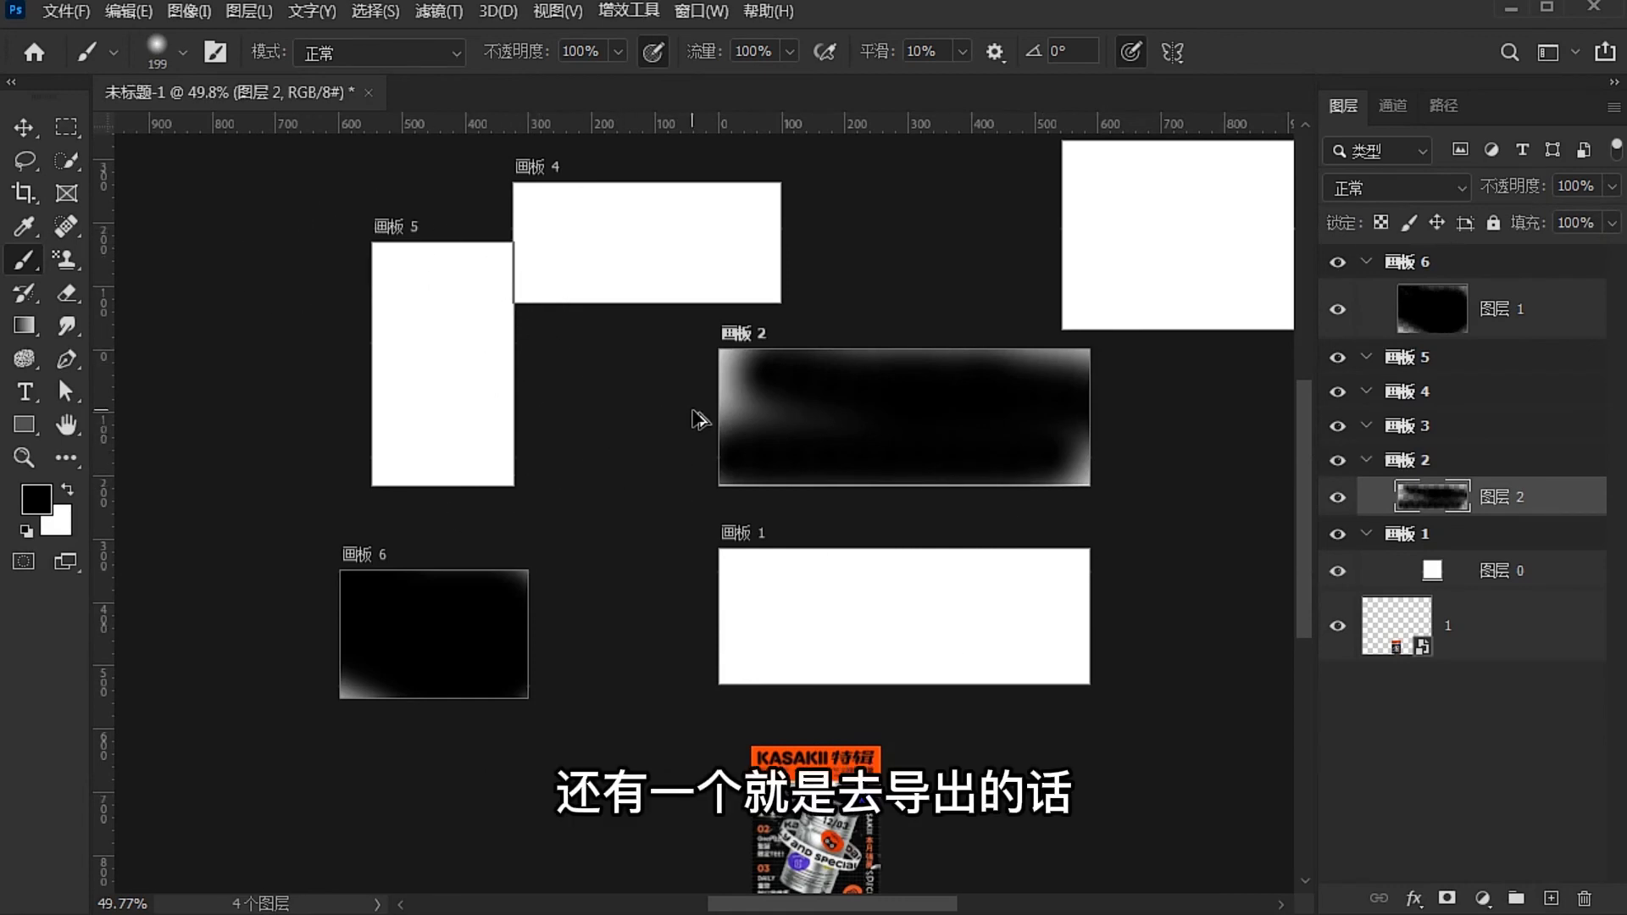
pyautogui.moveTo(807, 345); pyautogui.dragTo(742, 329)
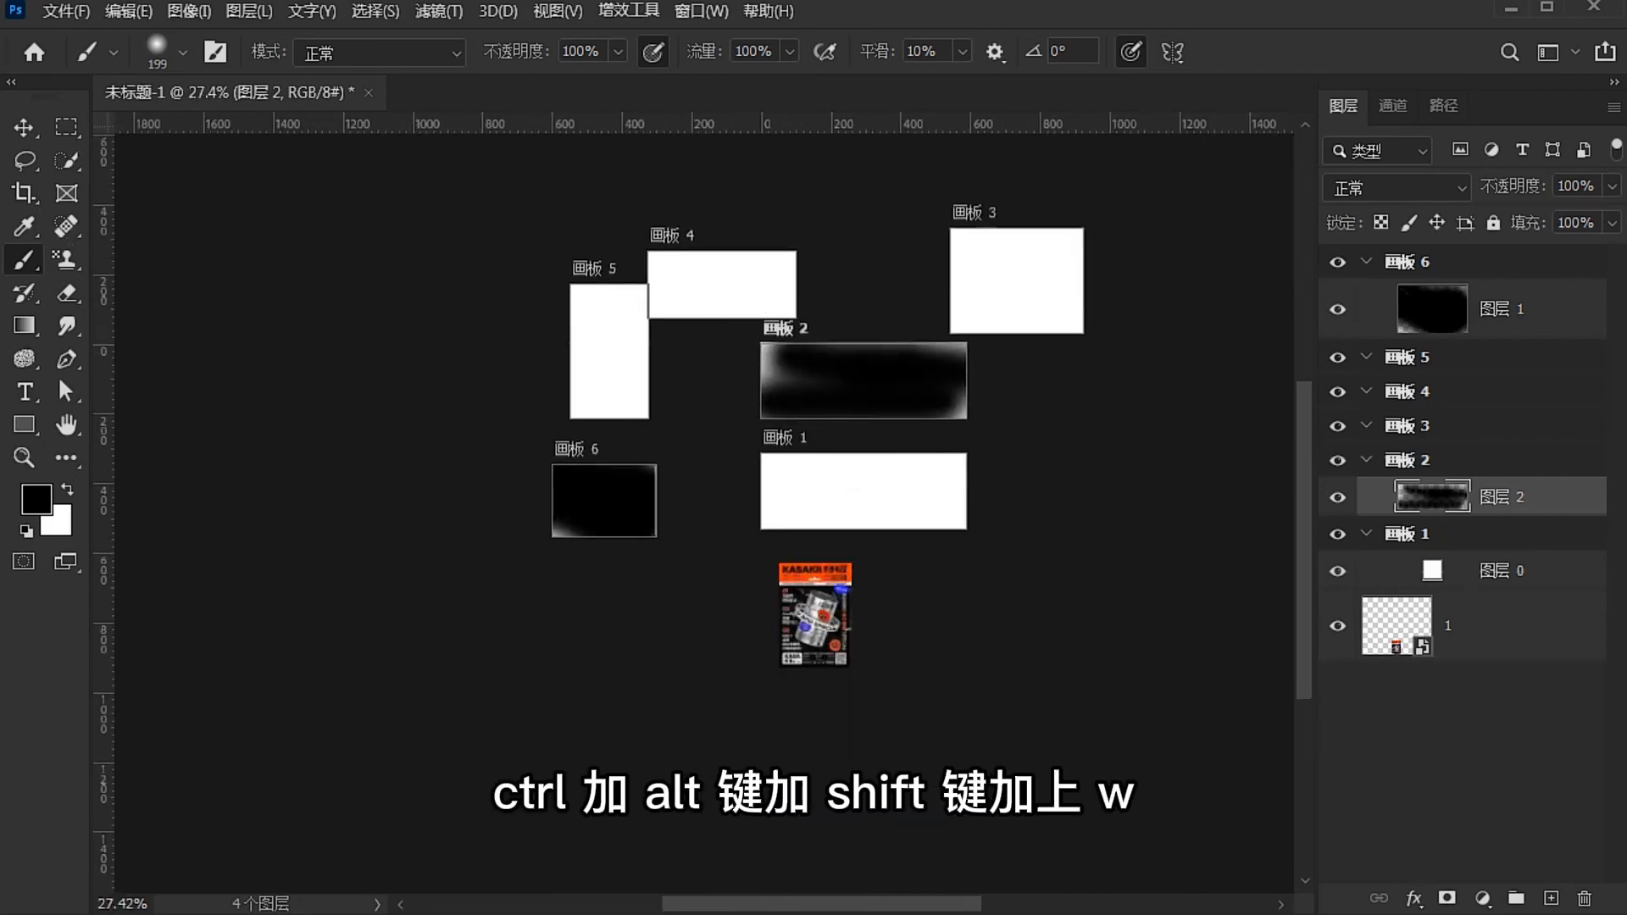
# Switch to Keyboard Test Utility, demonstrate the Export As combination Ctrl+Alt+Shift+W, and reset and minimize the utility
pyautogui.hotkey('alt', 'Tab')
pyautogui.click(1166, 782)
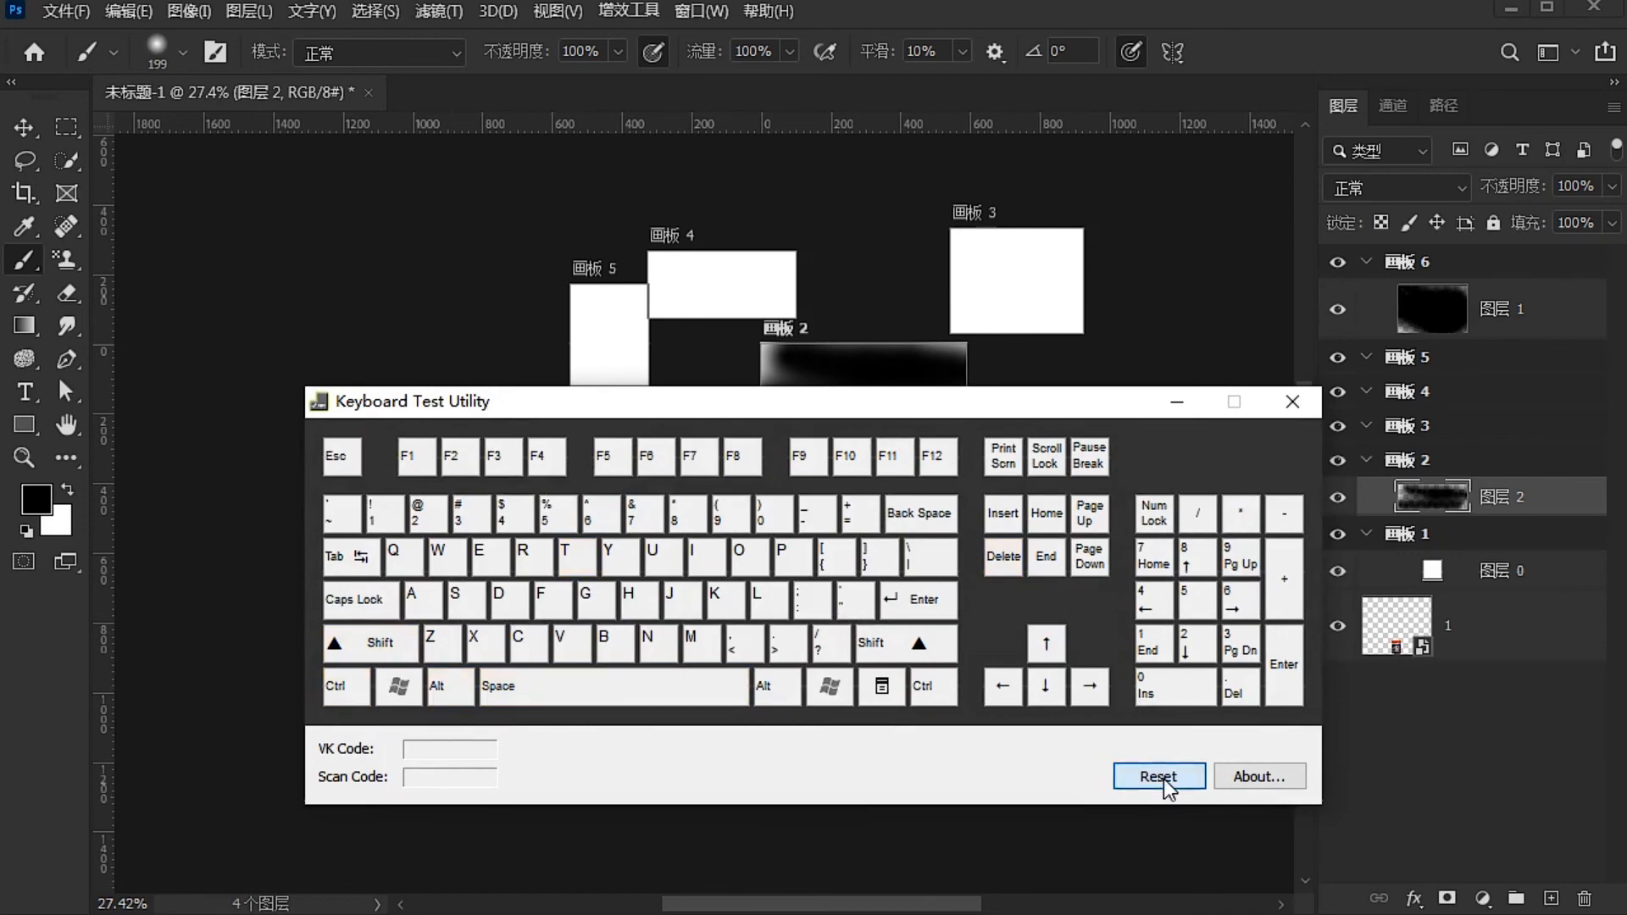
pyautogui.hotkey('ctrl', 'alt', 'shift')
pyautogui.hotkey('ctrl', 'alt', 'shift', 'w')
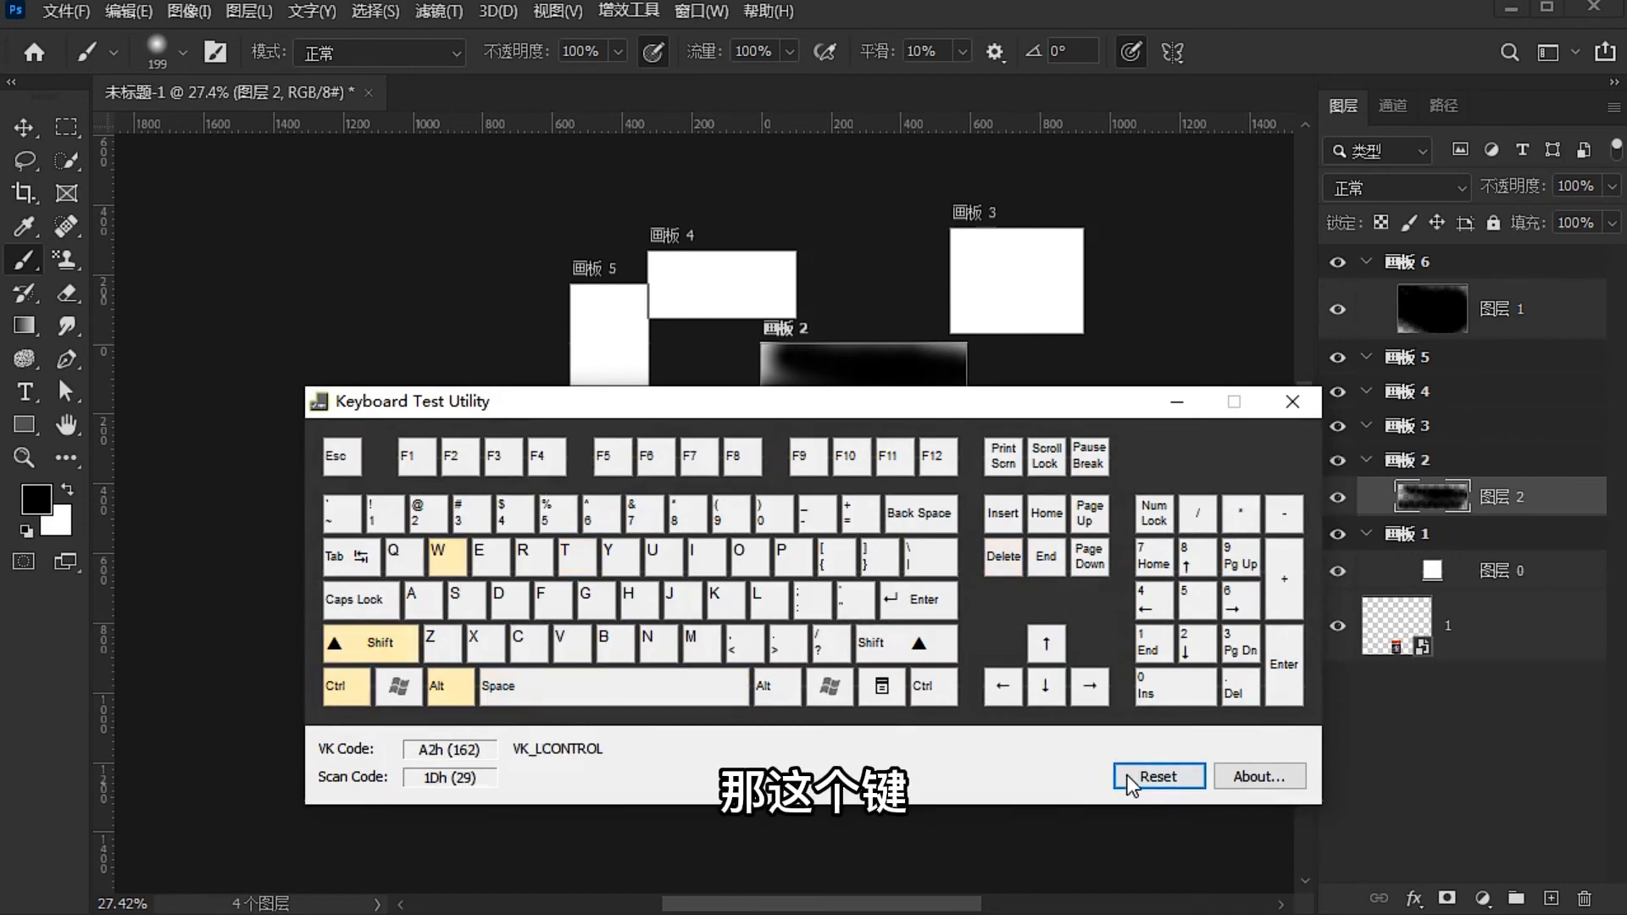
pyautogui.click(1158, 776)
pyautogui.click(1180, 402)
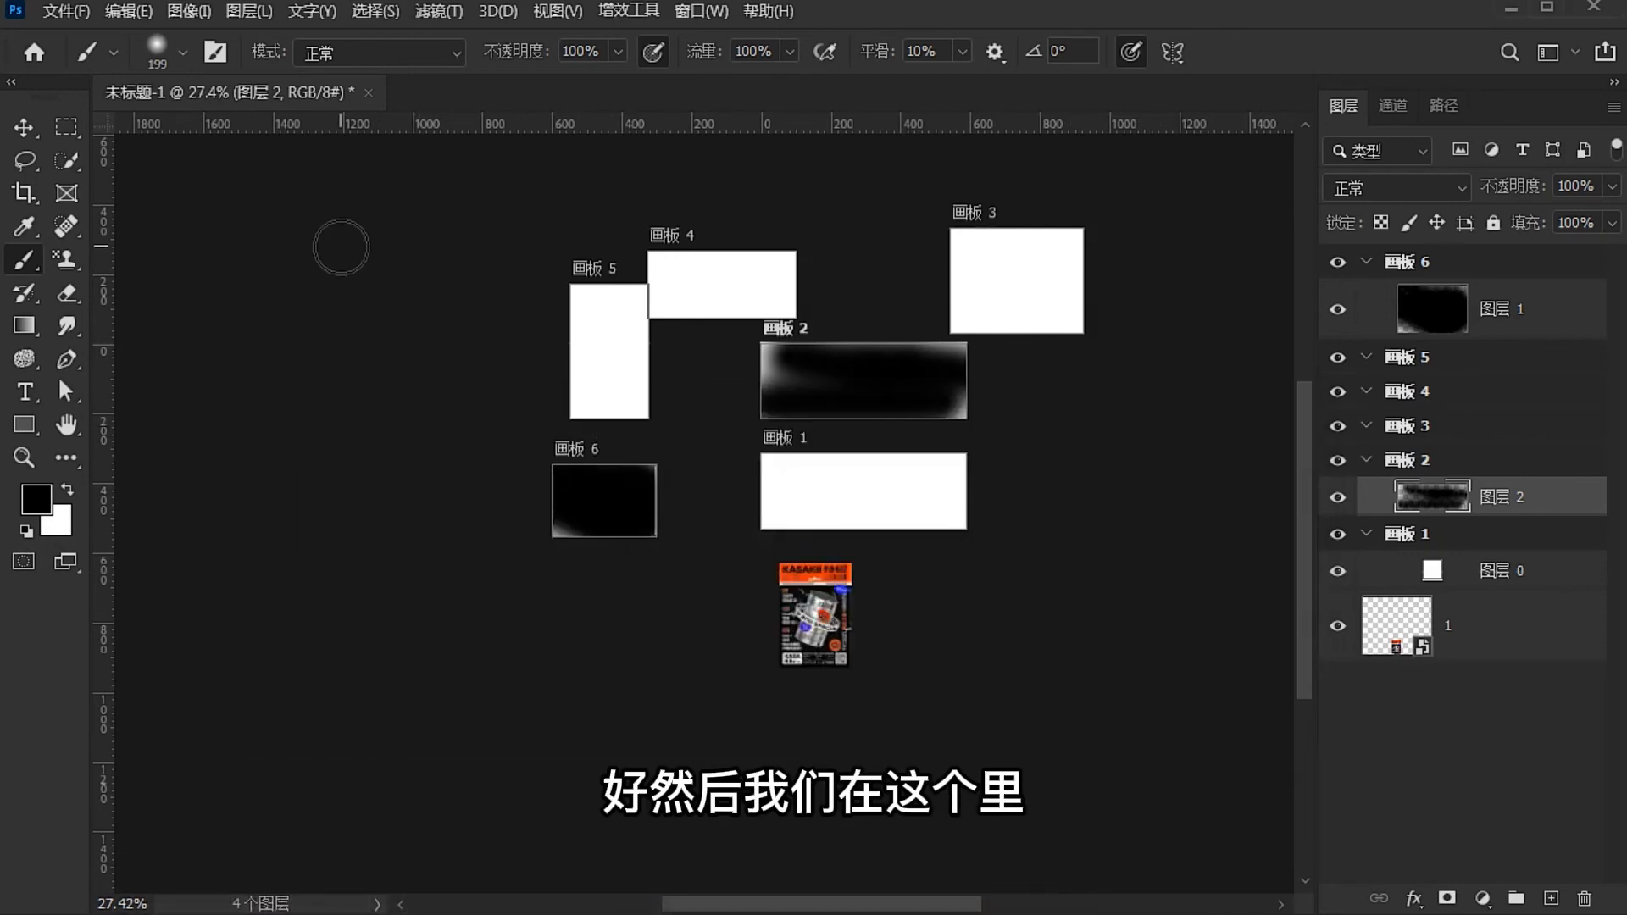
# Open Export As for all the artboards, review the available file formats, and cancel the export
pyautogui.hotkey('ctrl', 'alt', 'shift', 'w')
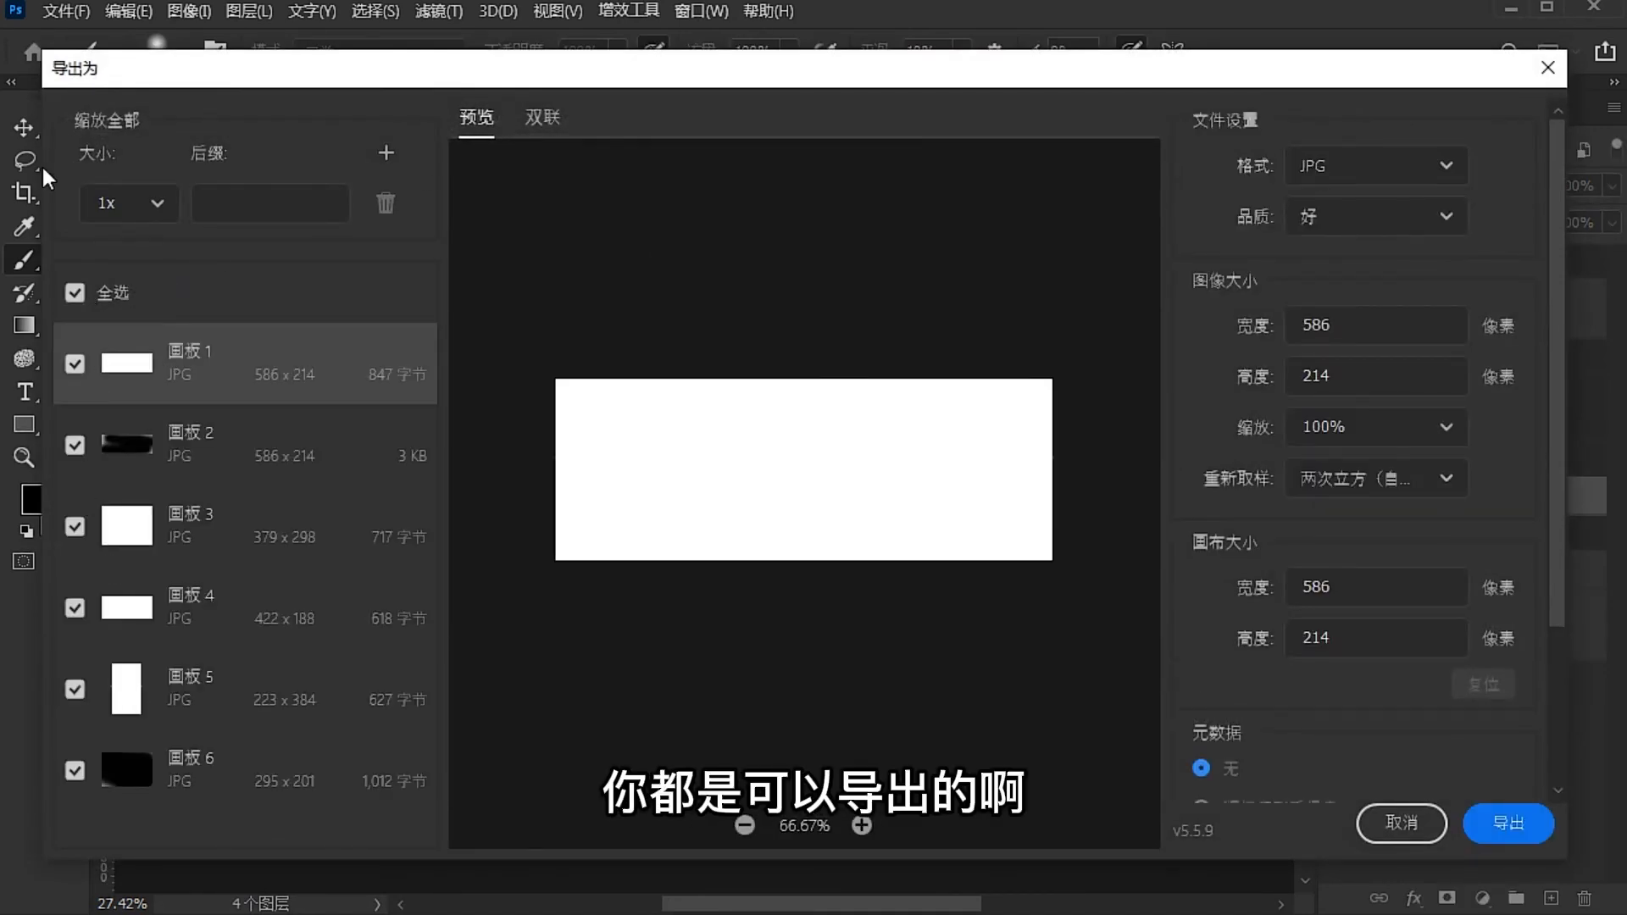
pyautogui.click(1359, 187)
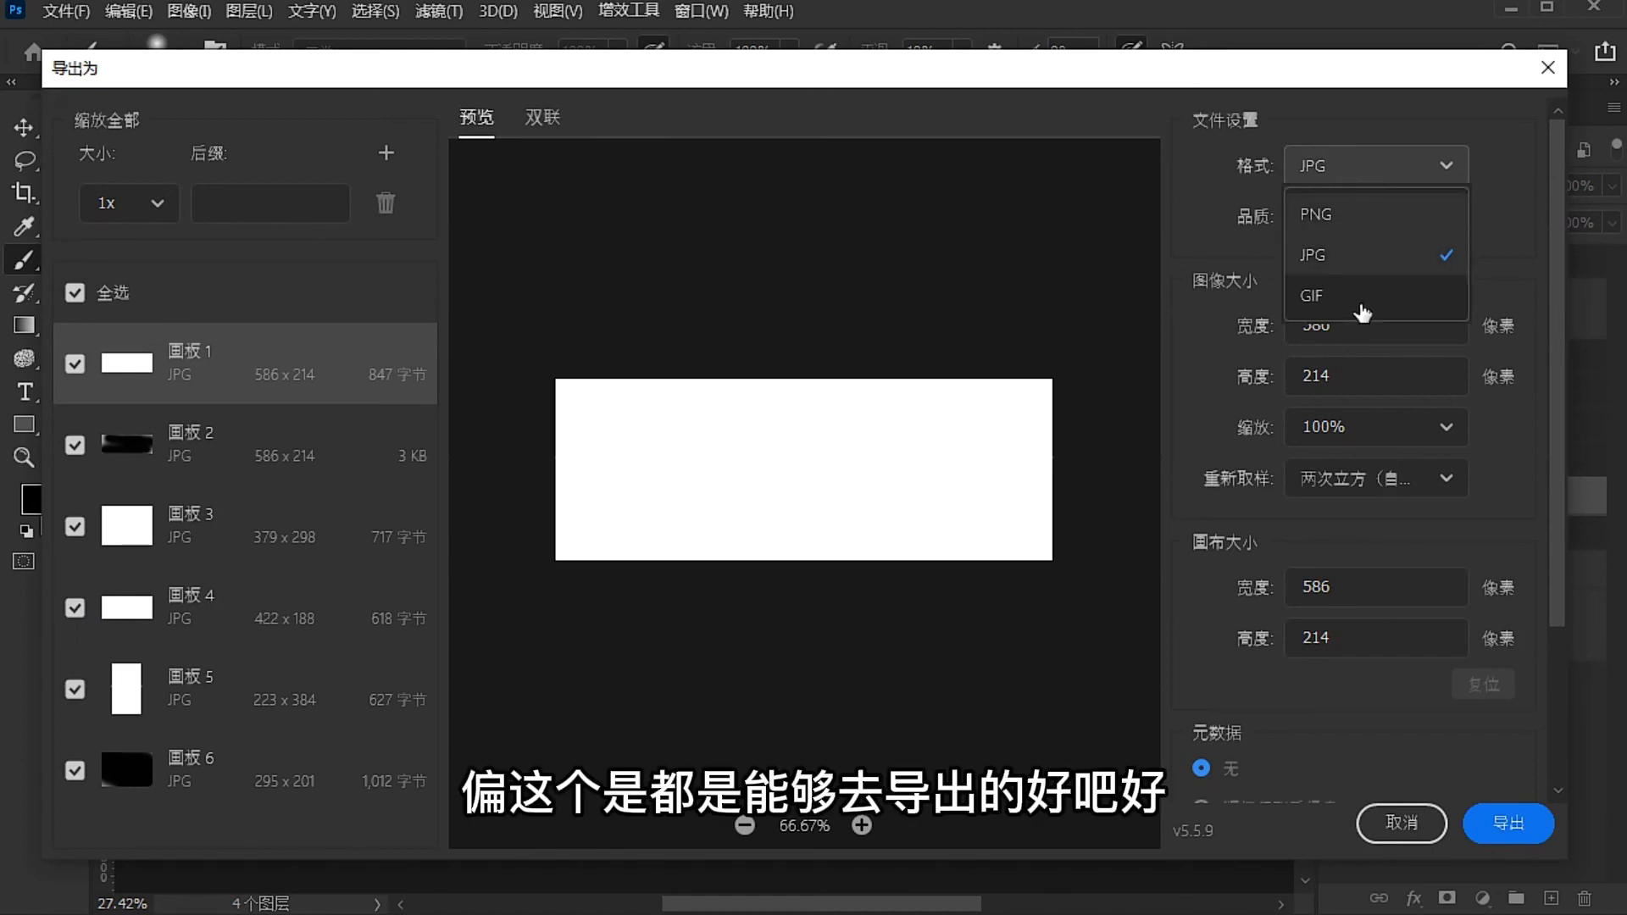
pyautogui.click(1407, 826)
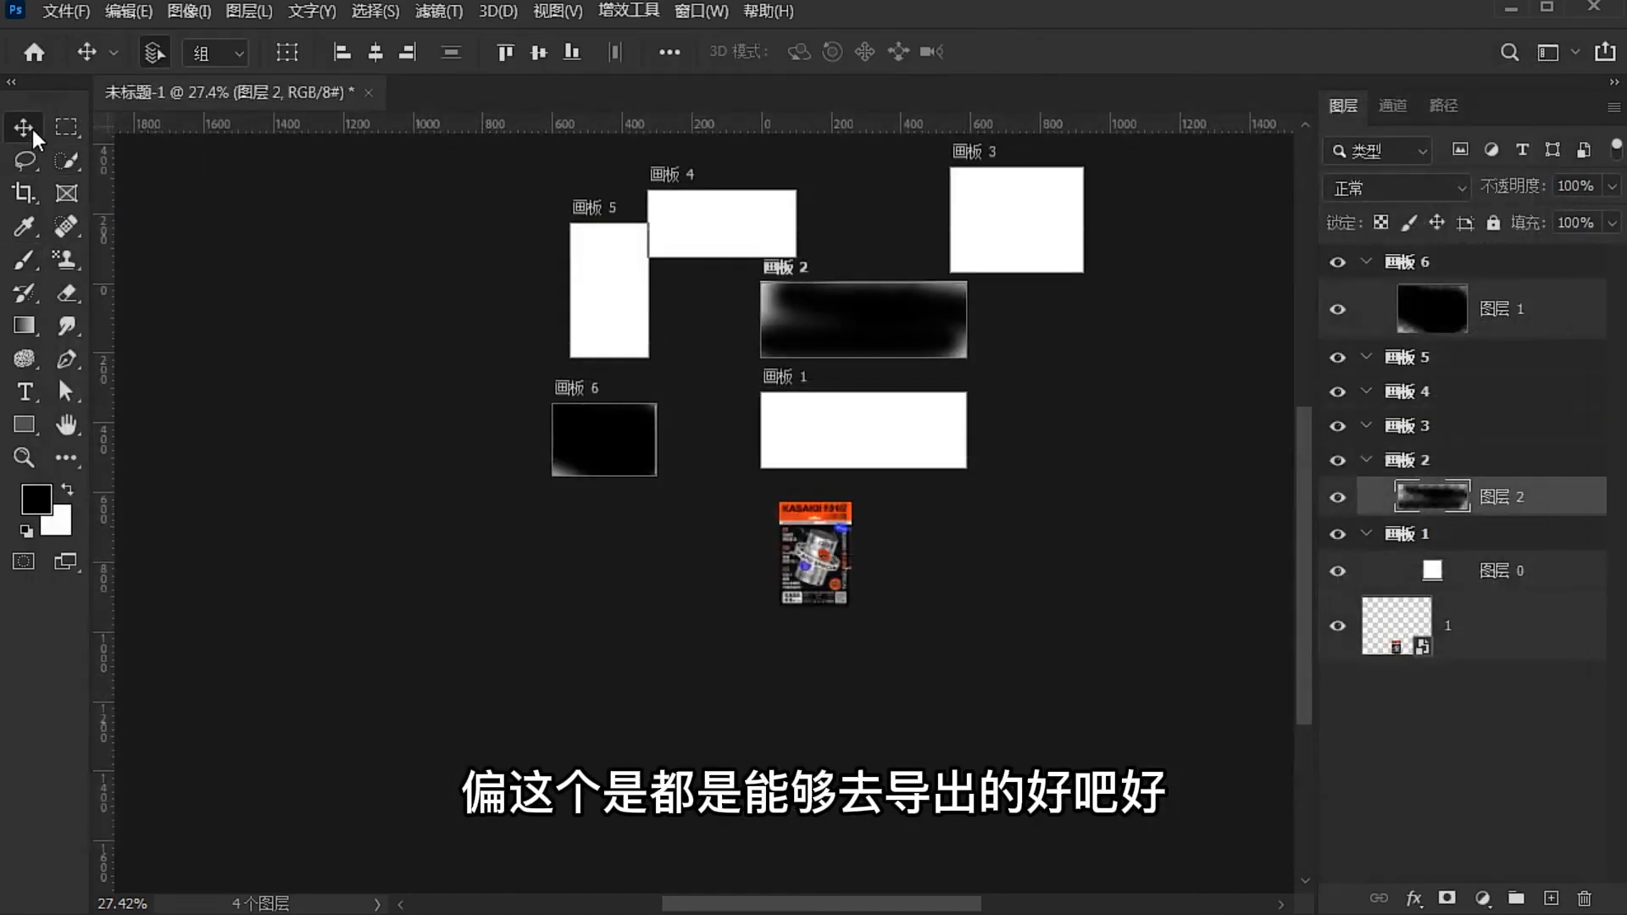
# Close the untitled artboard document without saving its changes
pyautogui.hotkey('ctrl', '0')
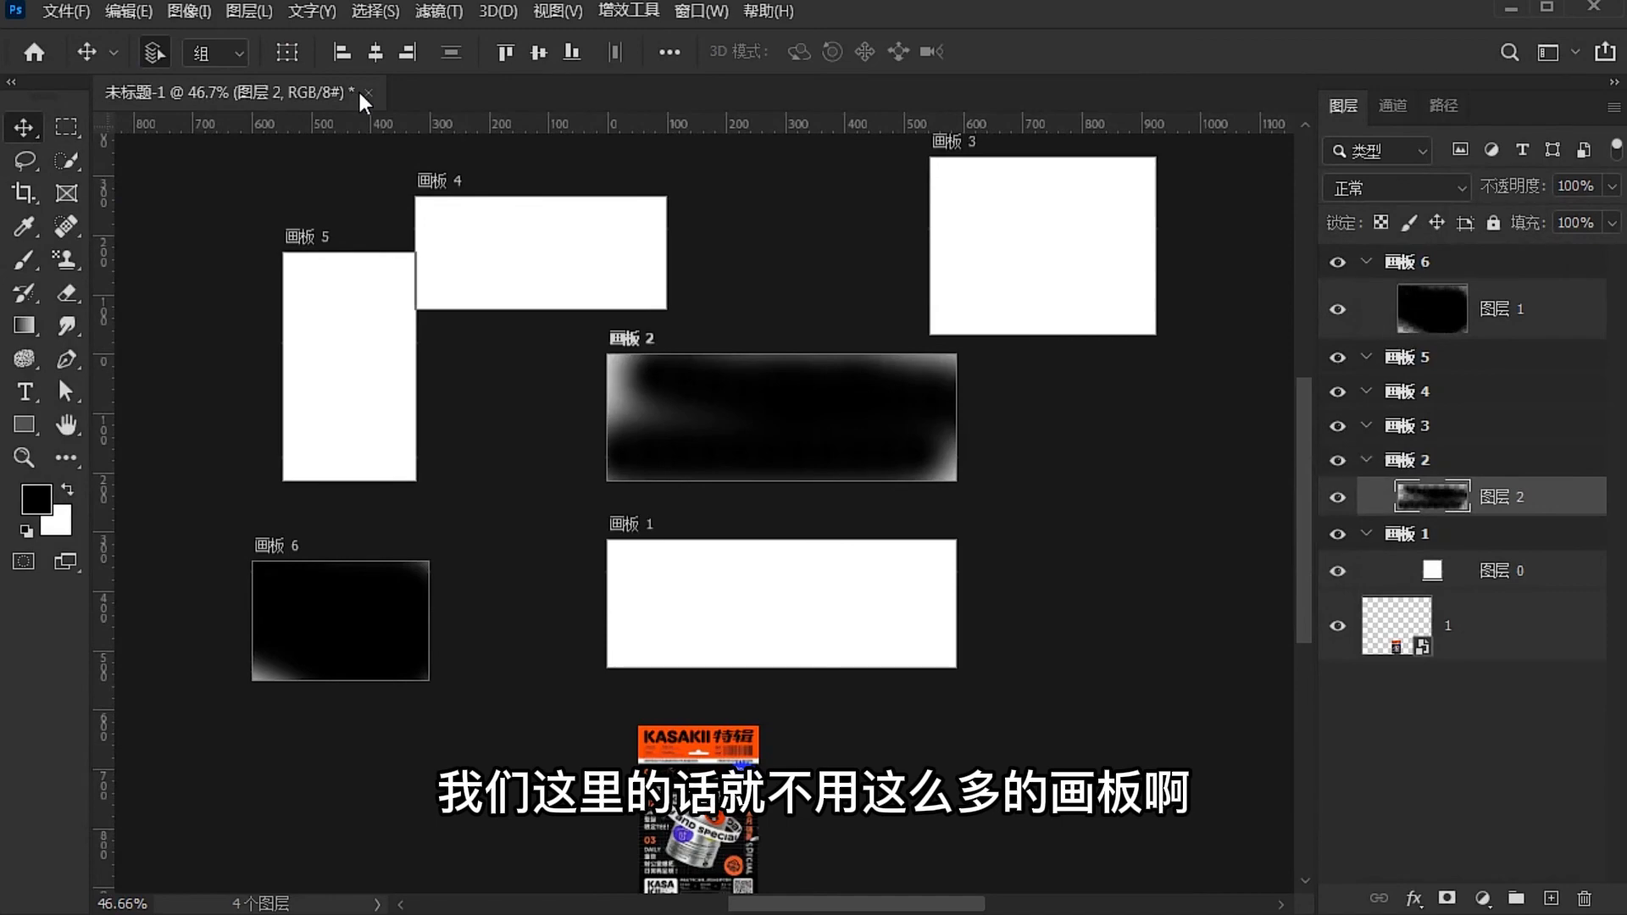
pyautogui.click(368, 90)
pyautogui.click(838, 366)
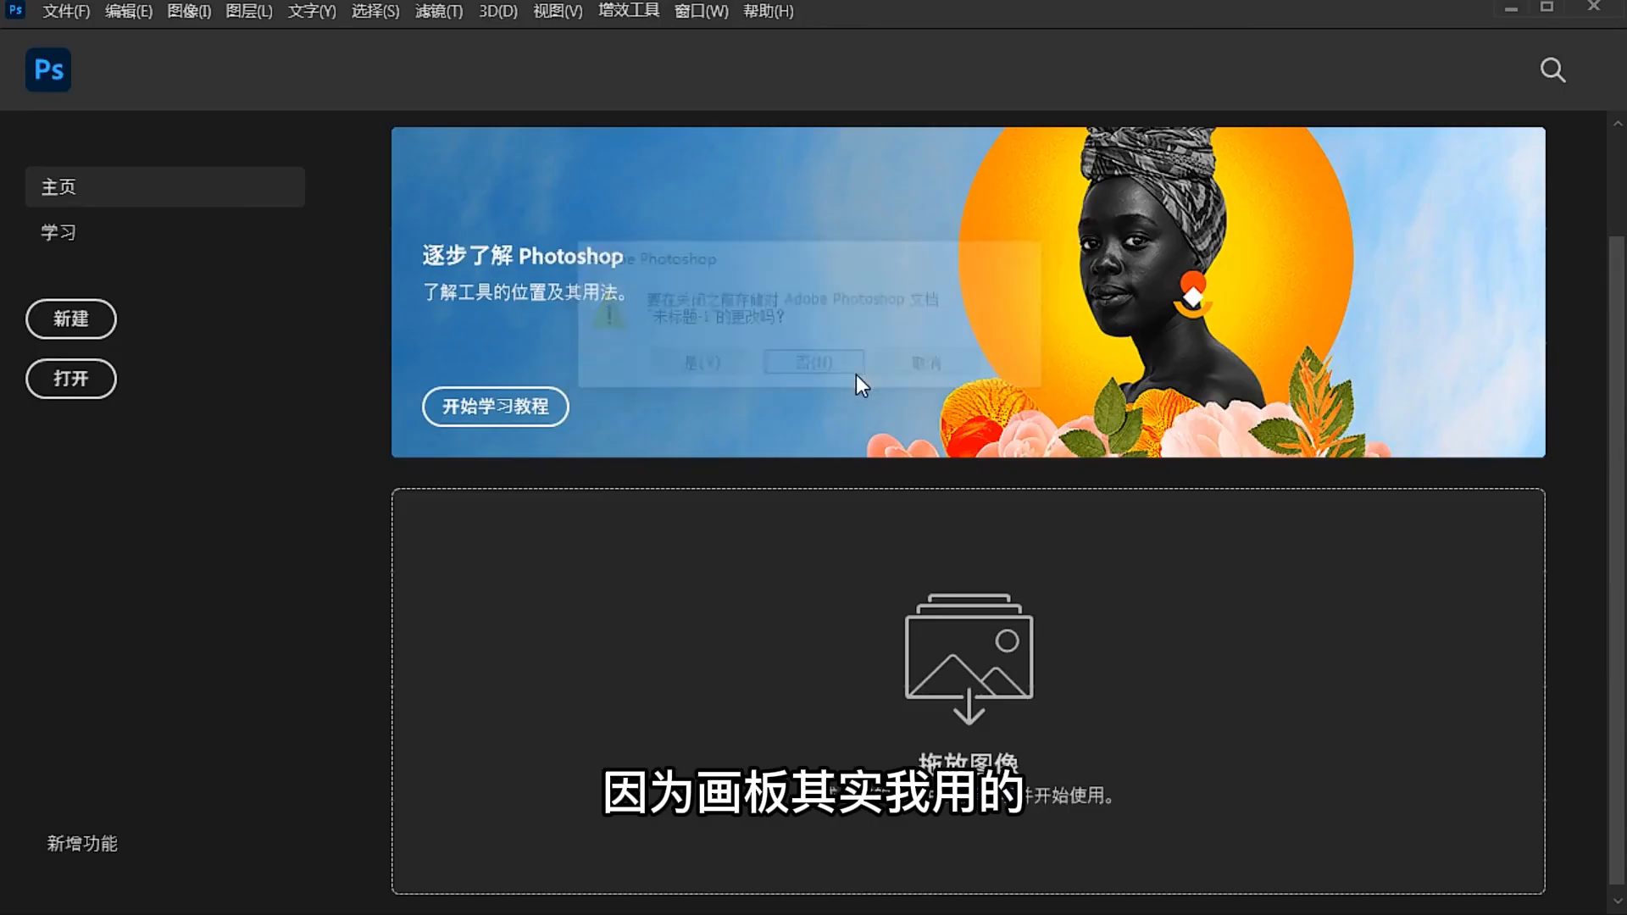